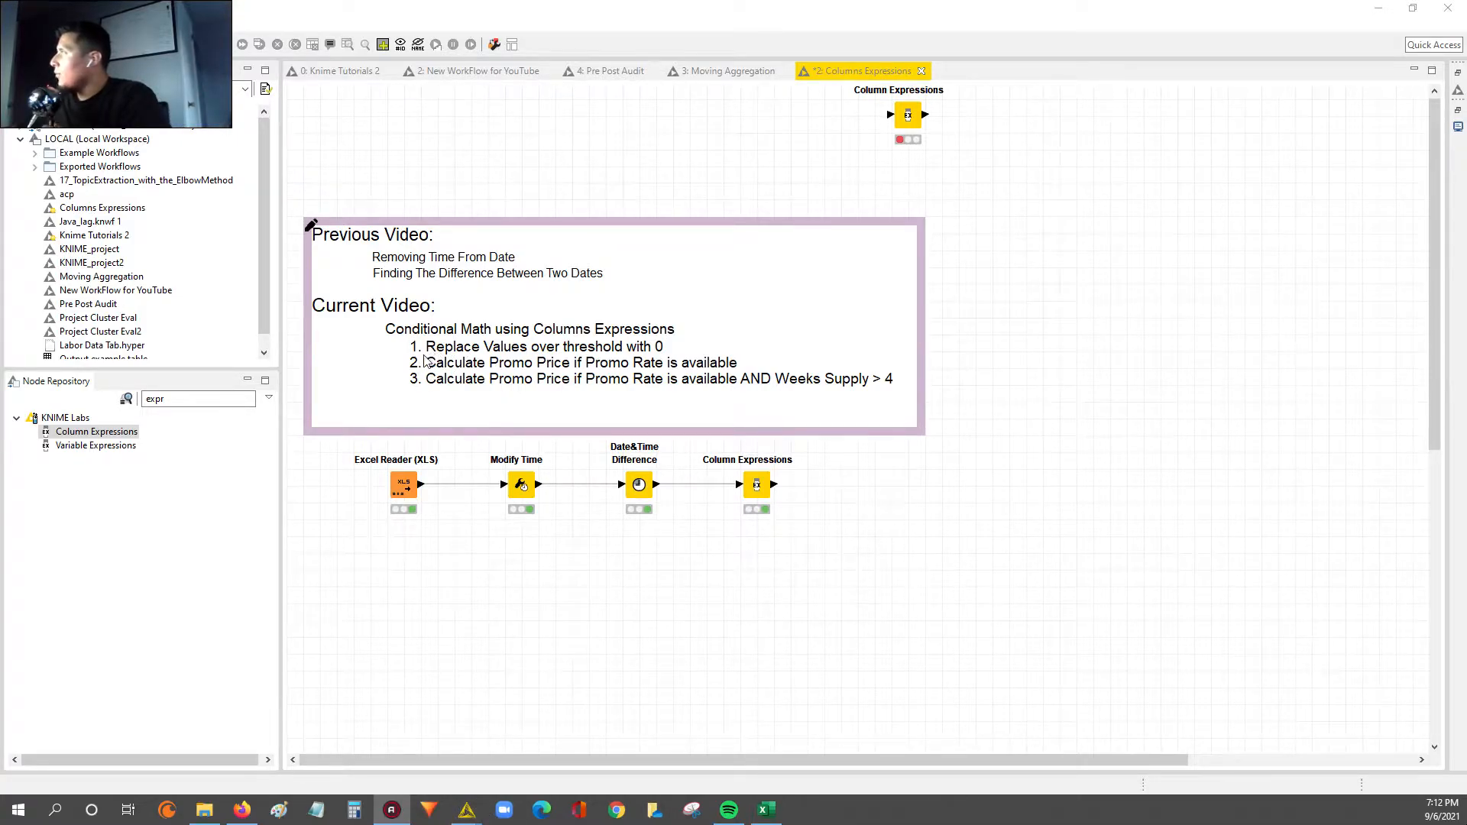
Compare the Days Since Last Promo values in the Date&Time Difference and Column Expressions output tables
{"action": "left_click", "coordinate": [407, 355]}
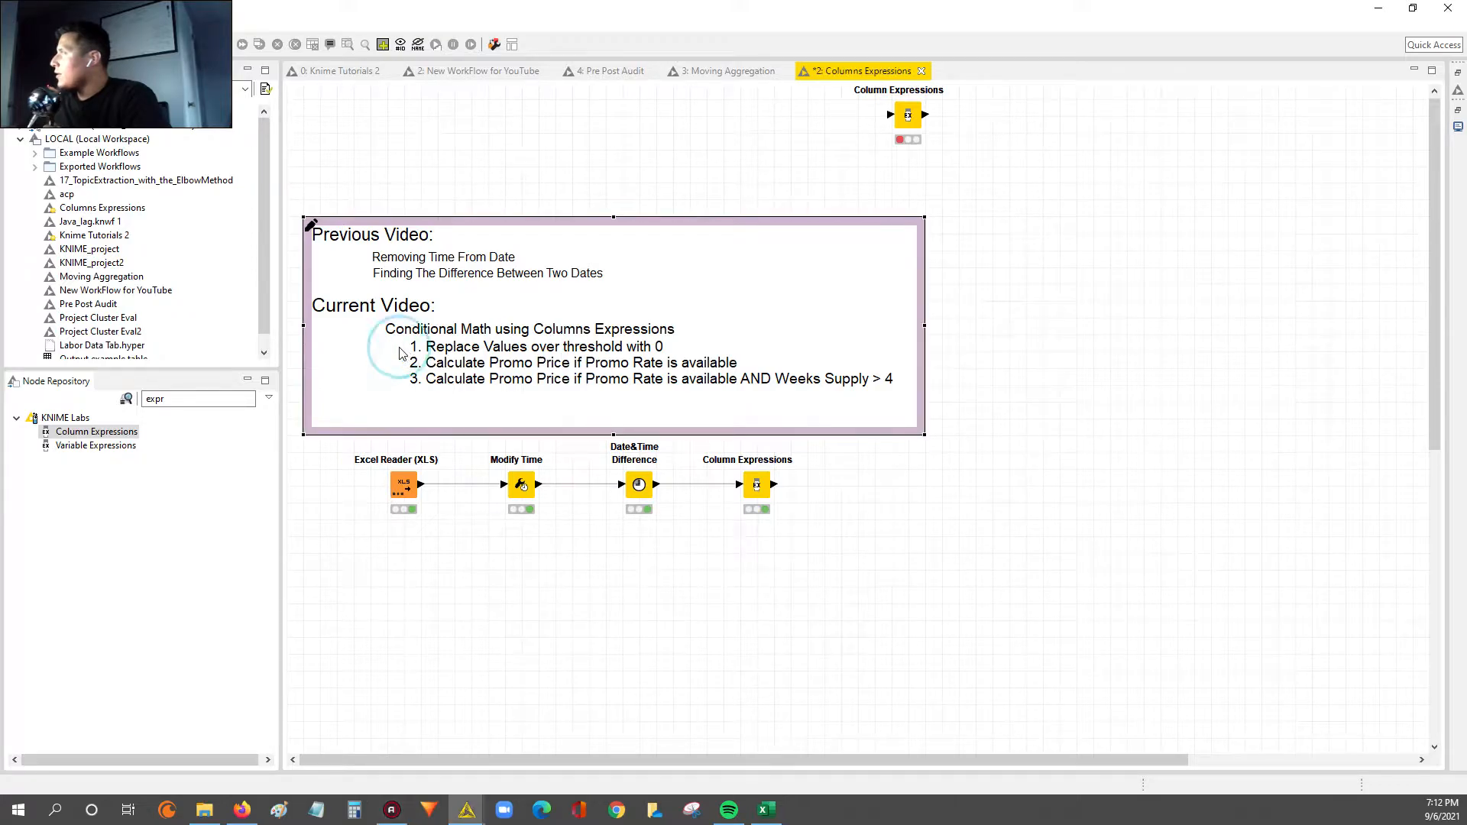
{"action": "mouse_move", "coordinate": [467, 809]}
{"action": "left_click", "coordinate": [466, 745]}
{"action": "left_click", "coordinate": [604, 752]}
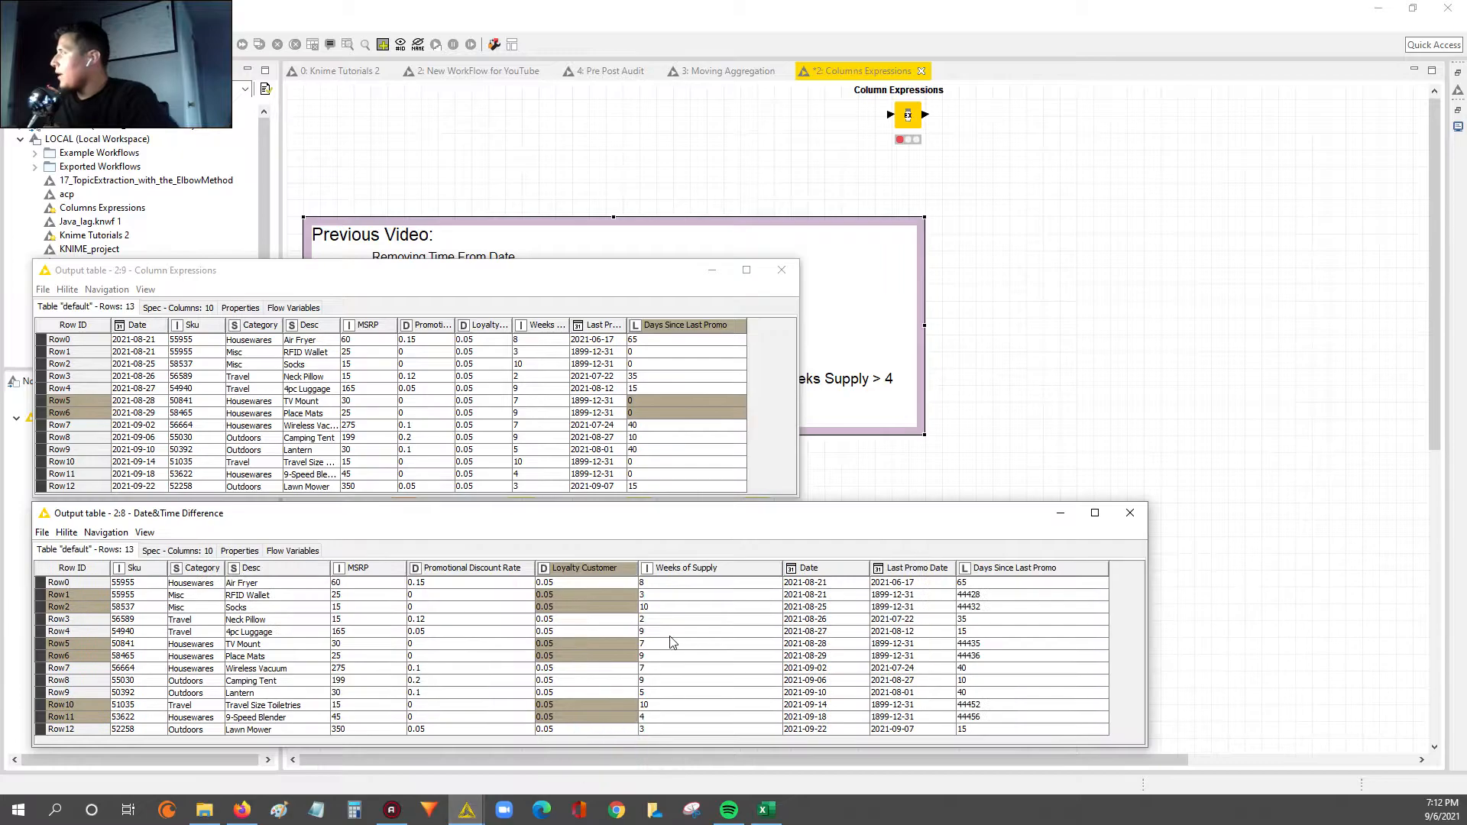
{"action": "left_click_drag", "start_coordinate": [1024, 595], "coordinate": [966, 716]}
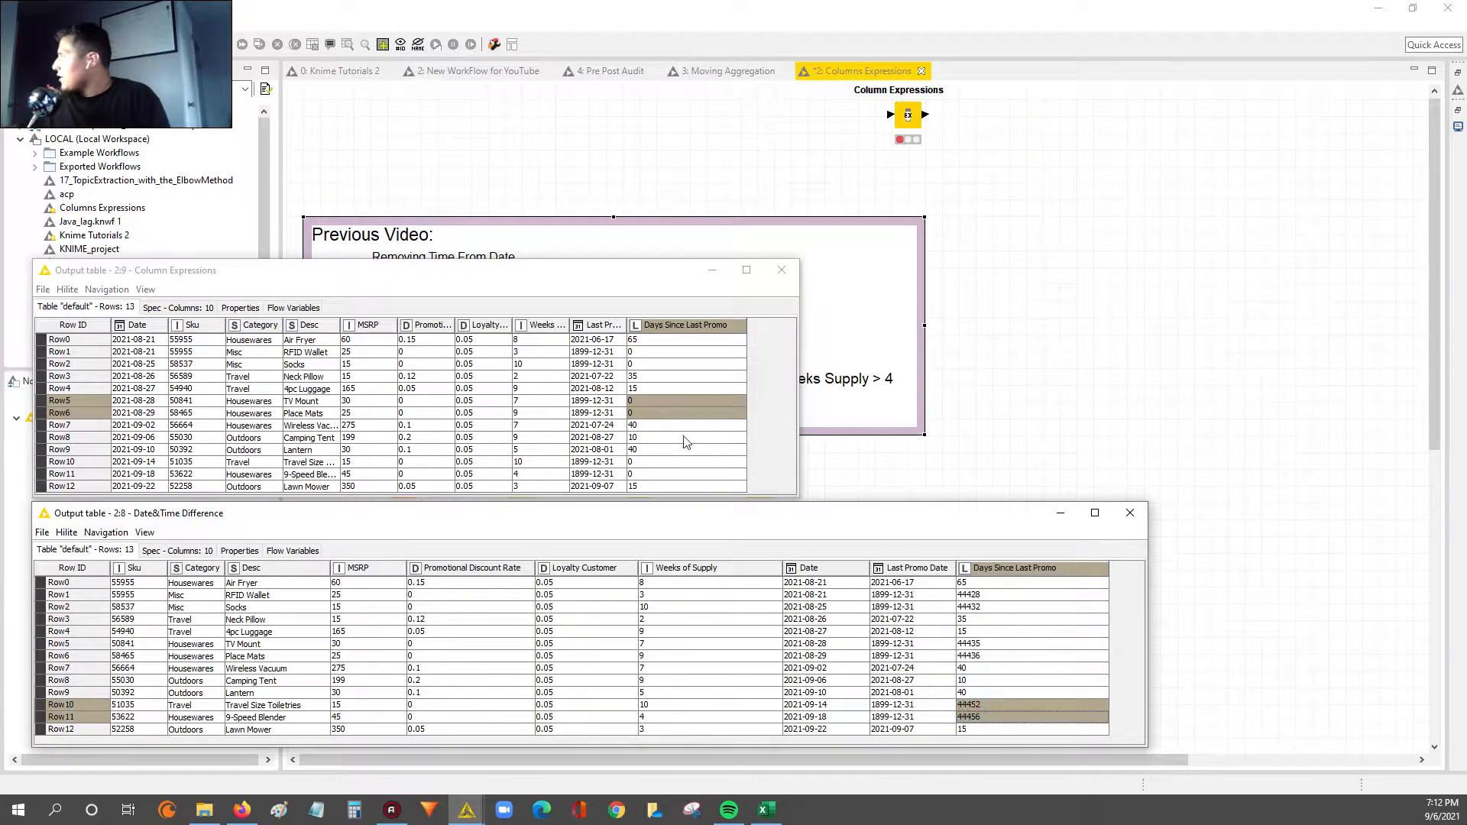
{"action": "left_click_drag", "start_coordinate": [660, 402], "coordinate": [650, 474]}
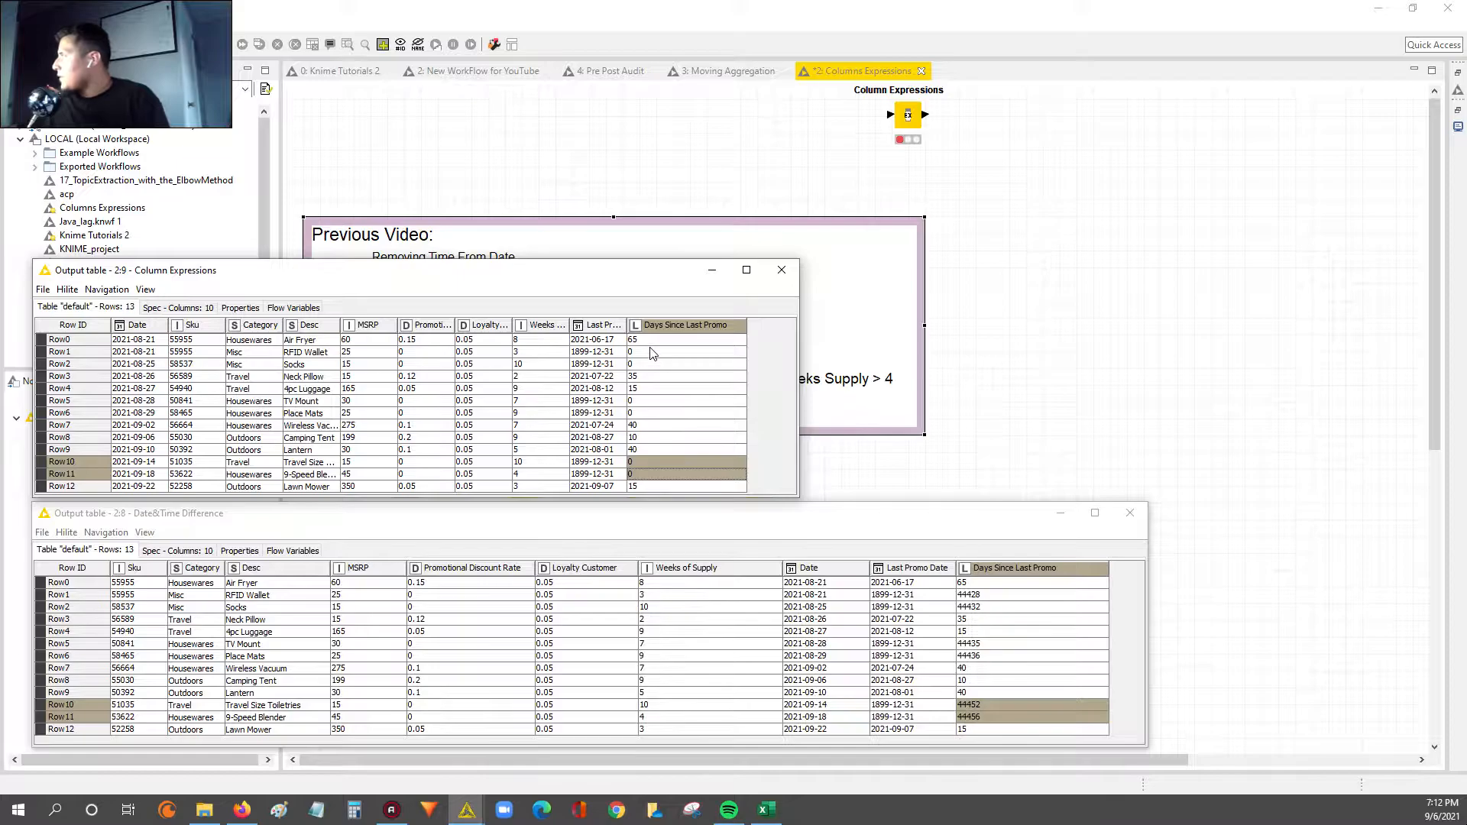
{"action": "left_click_drag", "start_coordinate": [652, 353], "coordinate": [651, 365]}
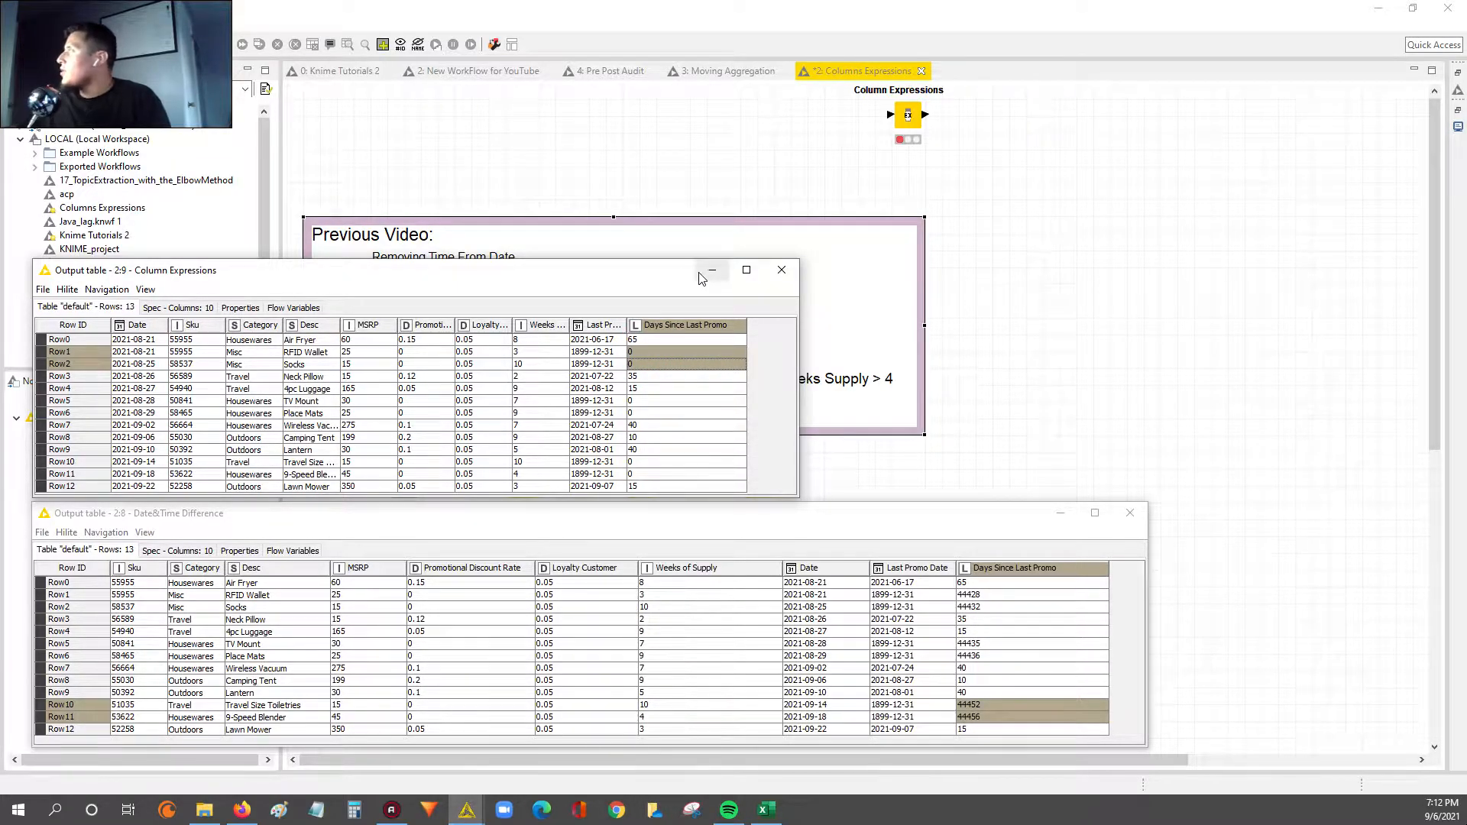
{"action": "left_click_drag", "start_coordinate": [612, 280], "coordinate": [650, 269]}
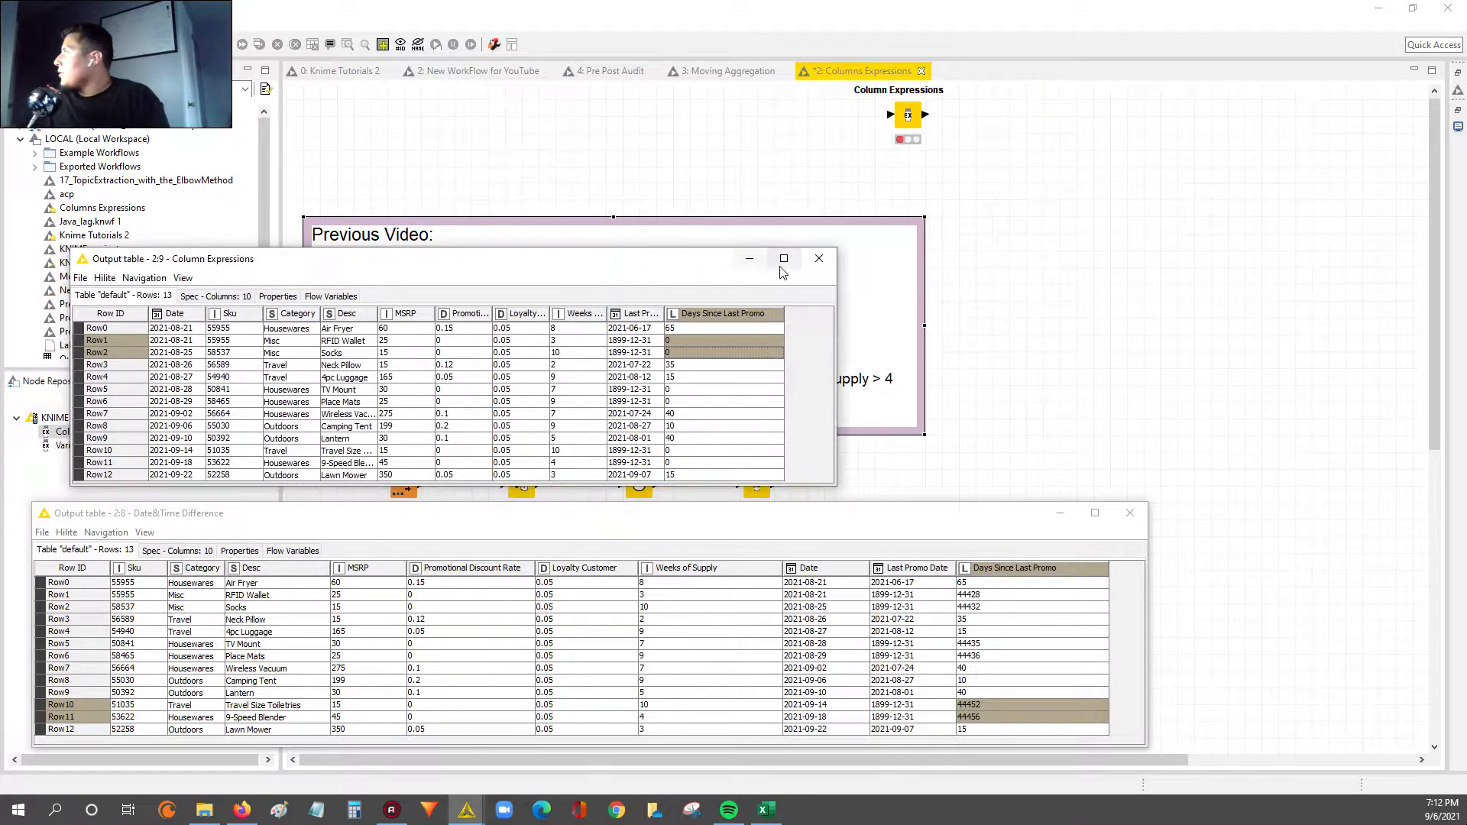
{"action": "left_click", "coordinate": [748, 258]}
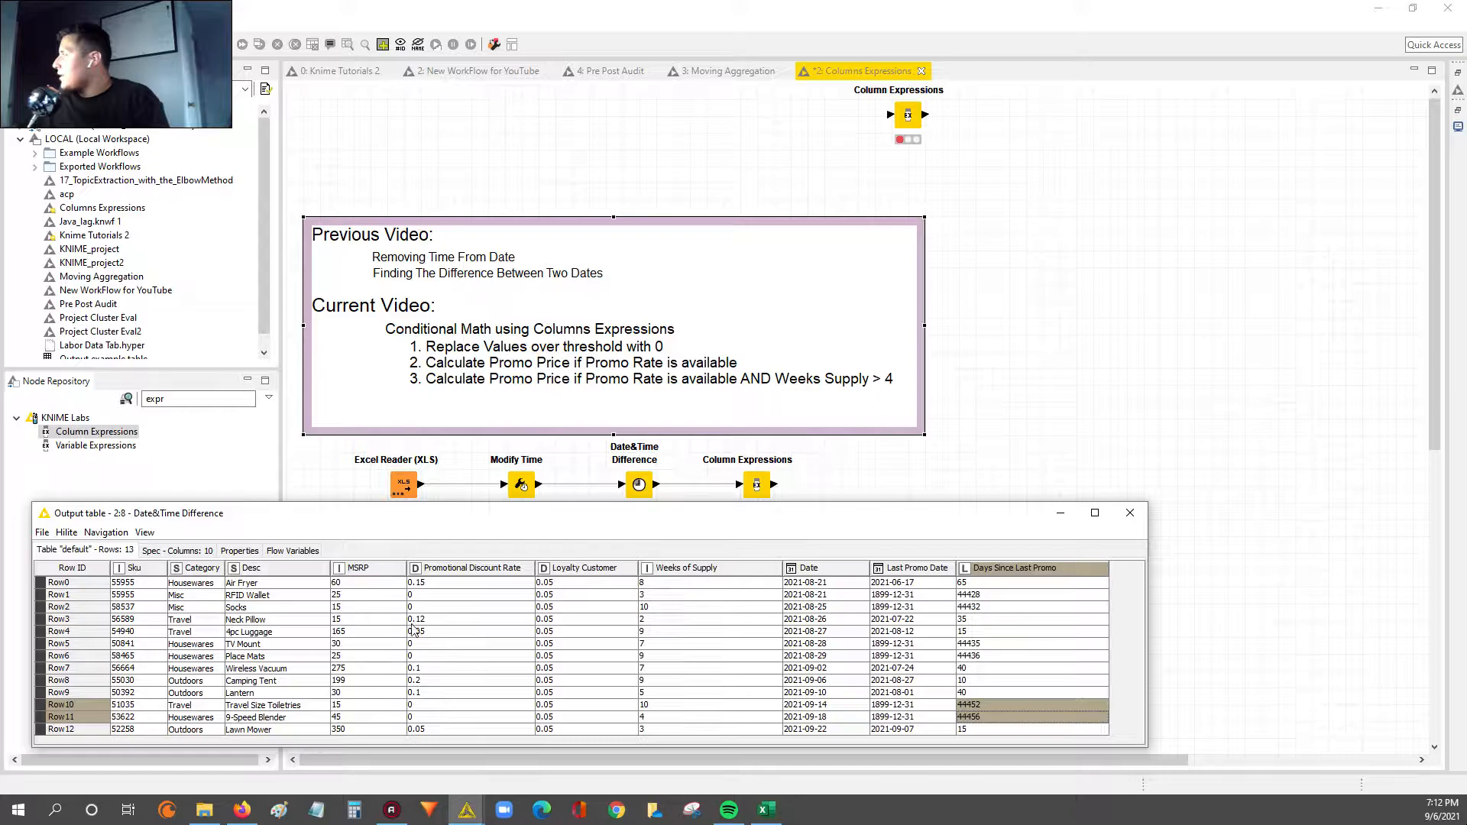
Examine the MSRP, Promotional Discount Rate and Weeks of Supply columns in the Date&Time Difference output table
{"action": "left_click_drag", "start_coordinate": [428, 633], "coordinate": [428, 625]}
{"action": "left_click", "coordinate": [442, 609]}
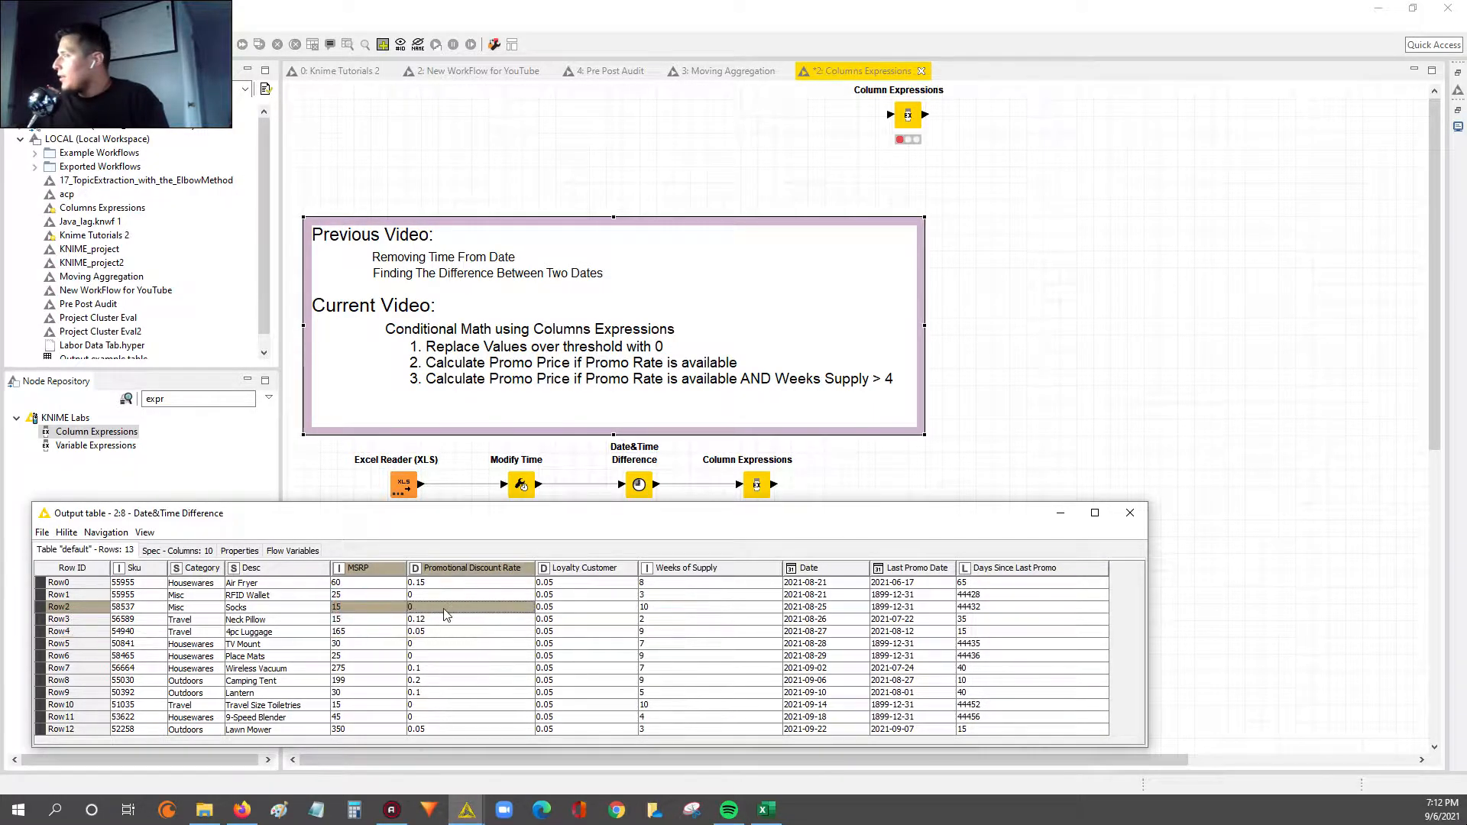
{"action": "left_click_drag", "start_coordinate": [445, 606], "coordinate": [446, 606]}
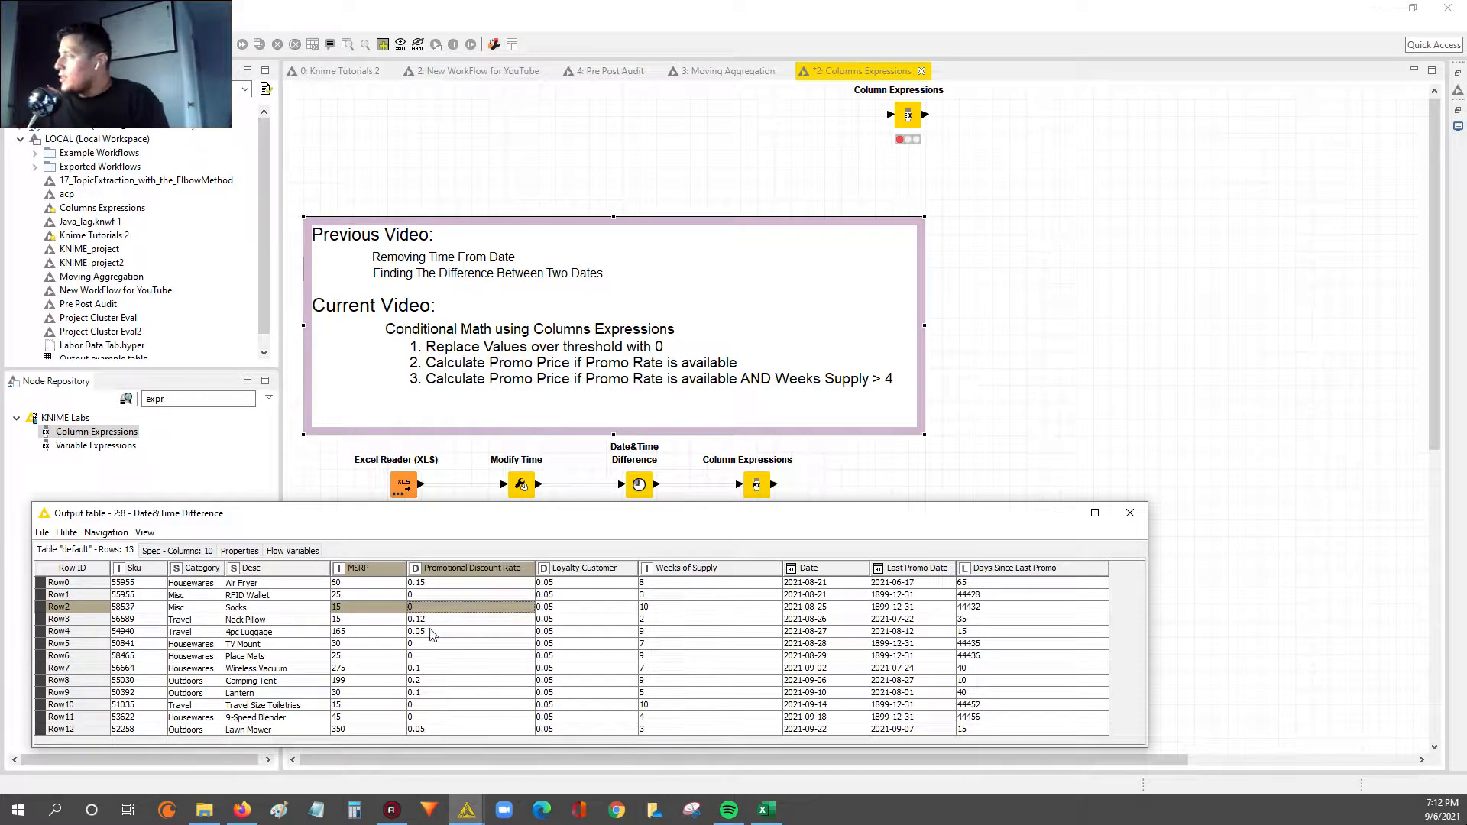
{"action": "left_click_drag", "start_coordinate": [355, 603], "coordinate": [358, 594]}
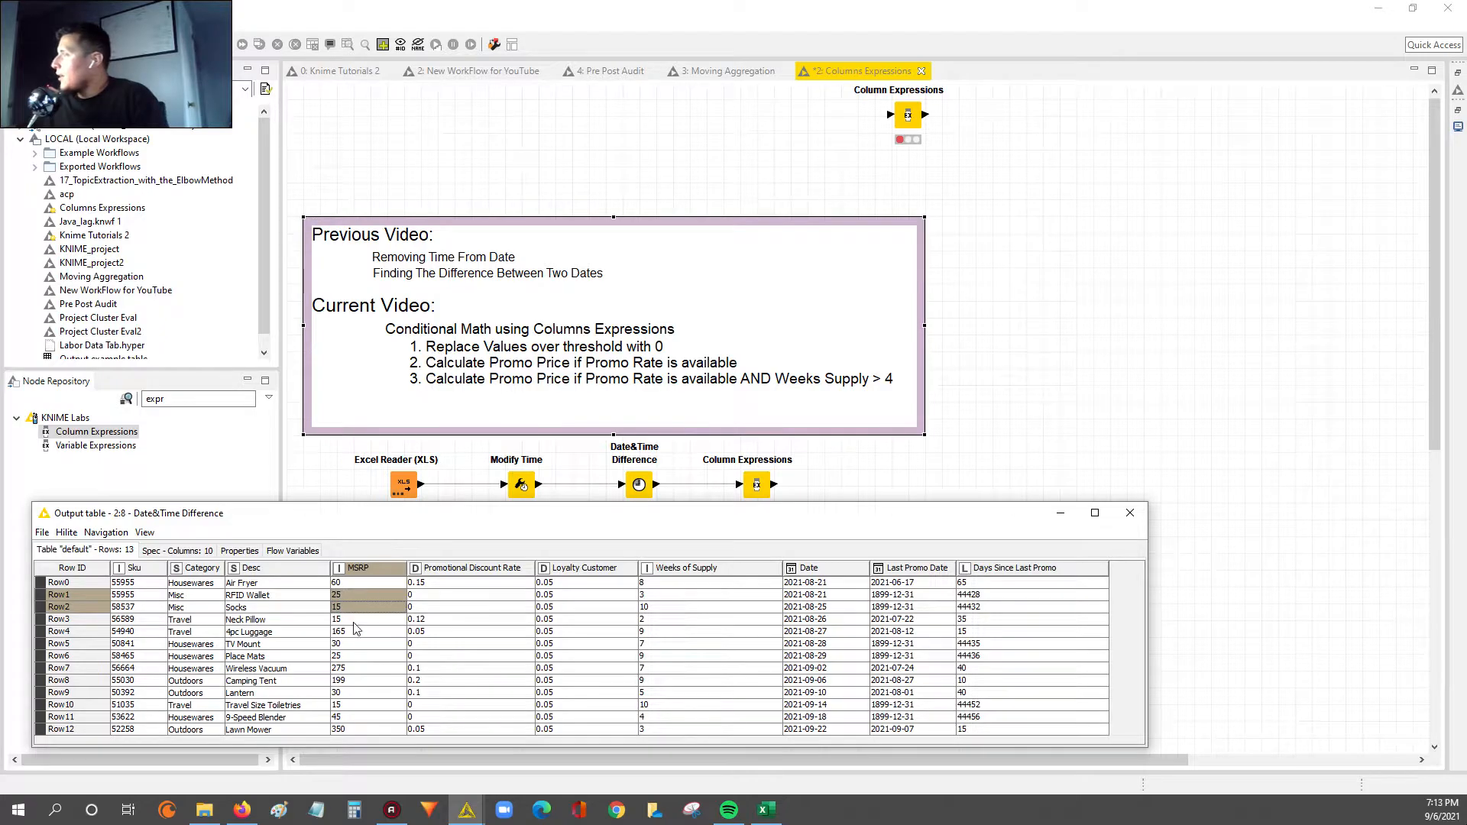
{"action": "left_click_drag", "start_coordinate": [361, 620], "coordinate": [460, 635]}
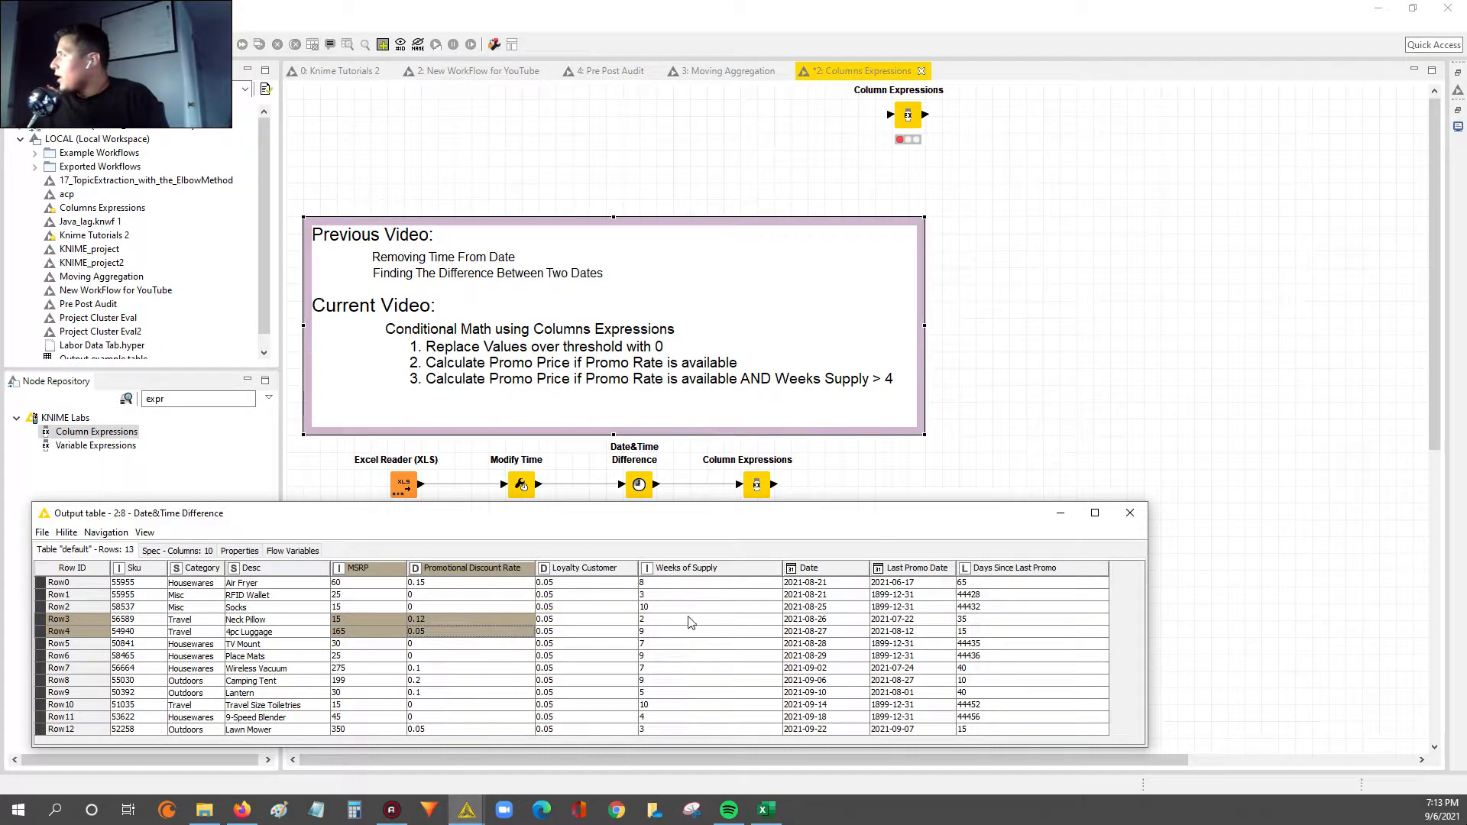
{"action": "mouse_move", "coordinate": [648, 721]}
{"action": "left_mouse_down"}
{"action": "mouse_move", "coordinate": [657, 584]}
{"action": "mouse_move", "coordinate": [663, 712]}
{"action": "left_mouse_up"}
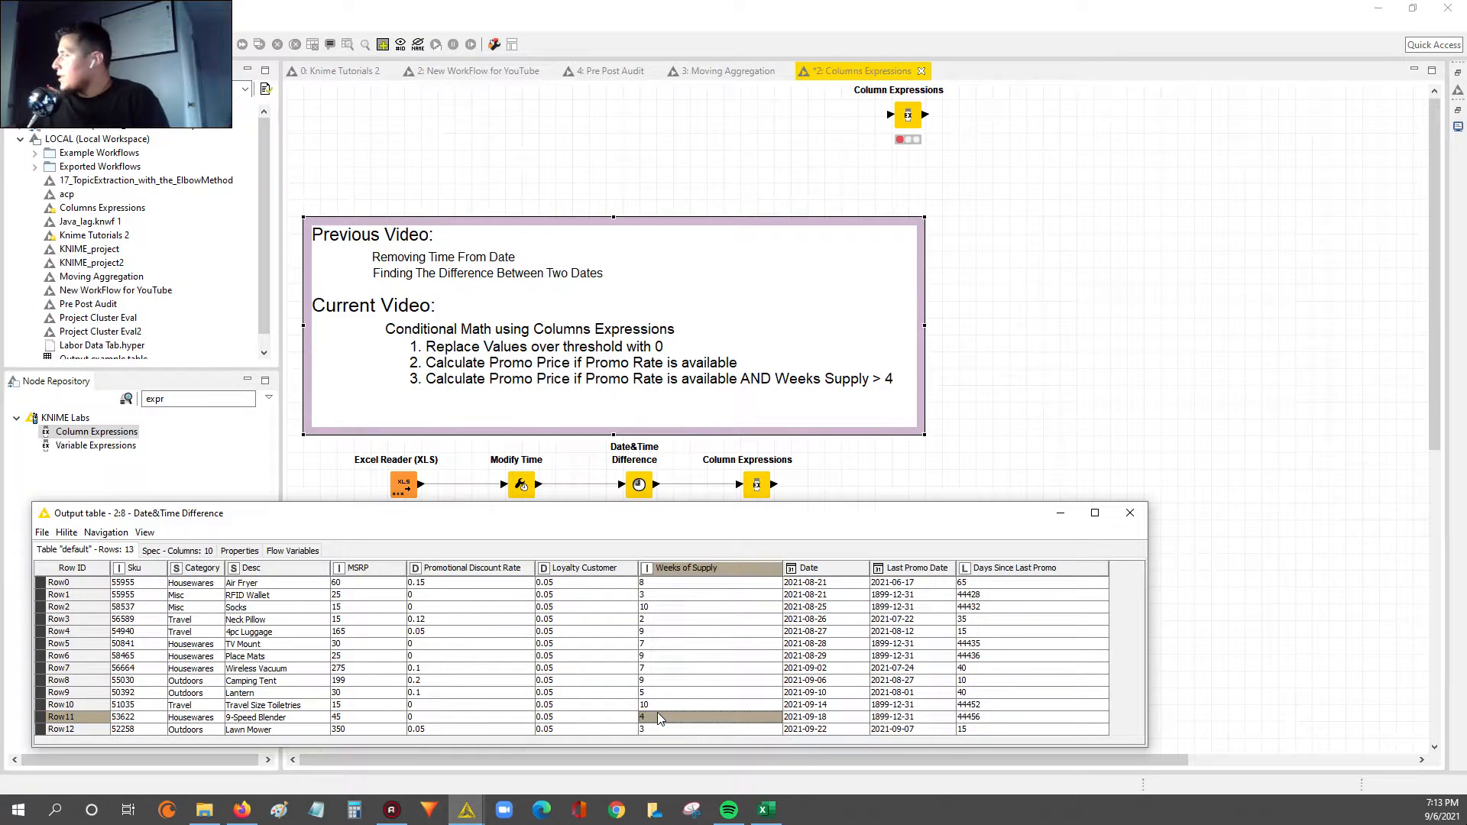
{"action": "mouse_move", "coordinate": [652, 595]}
{"action": "left_mouse_down"}
{"action": "mouse_move", "coordinate": [657, 696]}
{"action": "mouse_move", "coordinate": [661, 578]}
{"action": "mouse_move", "coordinate": [659, 596]}
{"action": "left_mouse_up"}
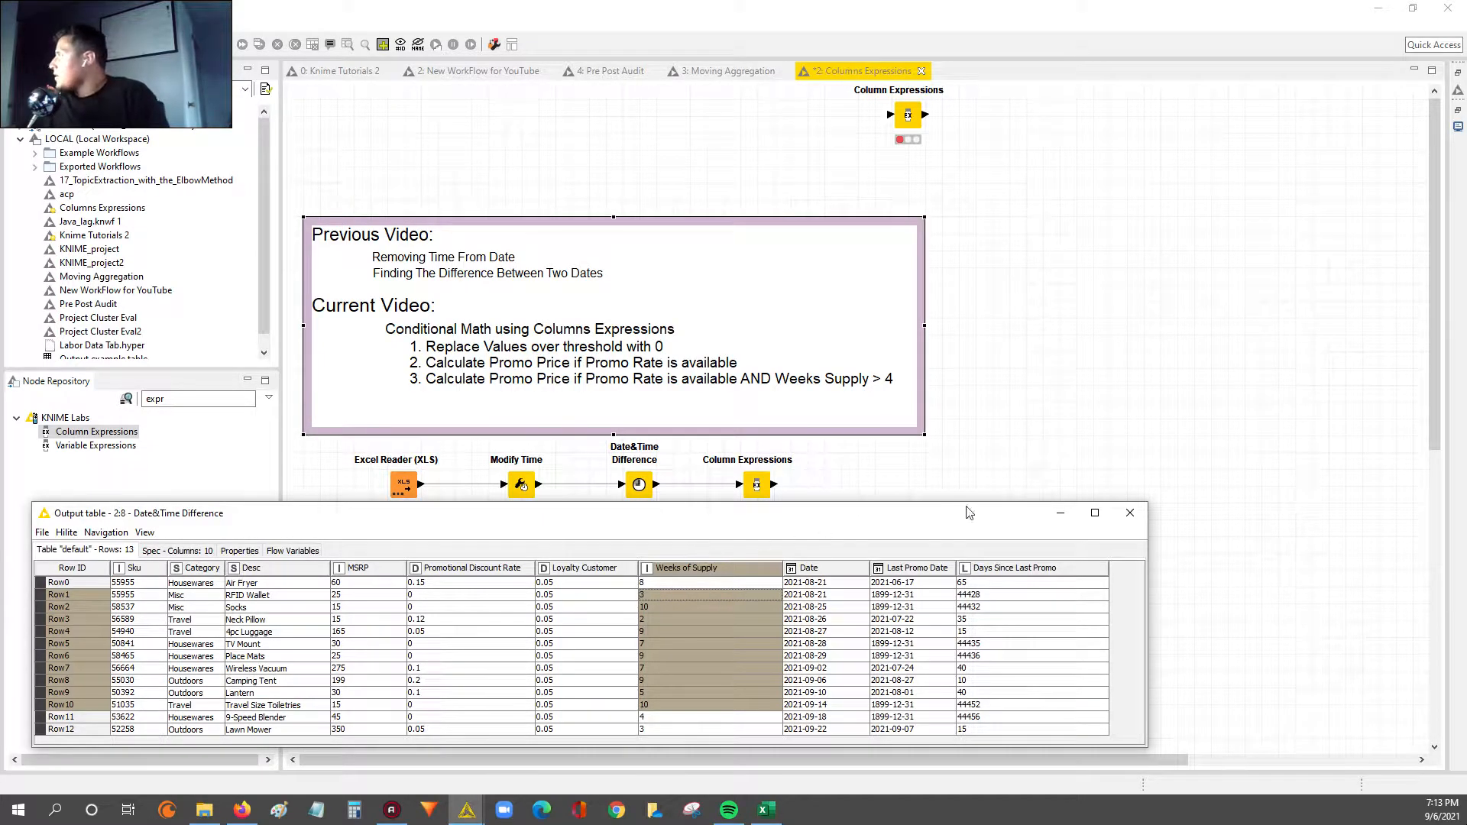
{"action": "left_click", "coordinate": [1059, 512]}
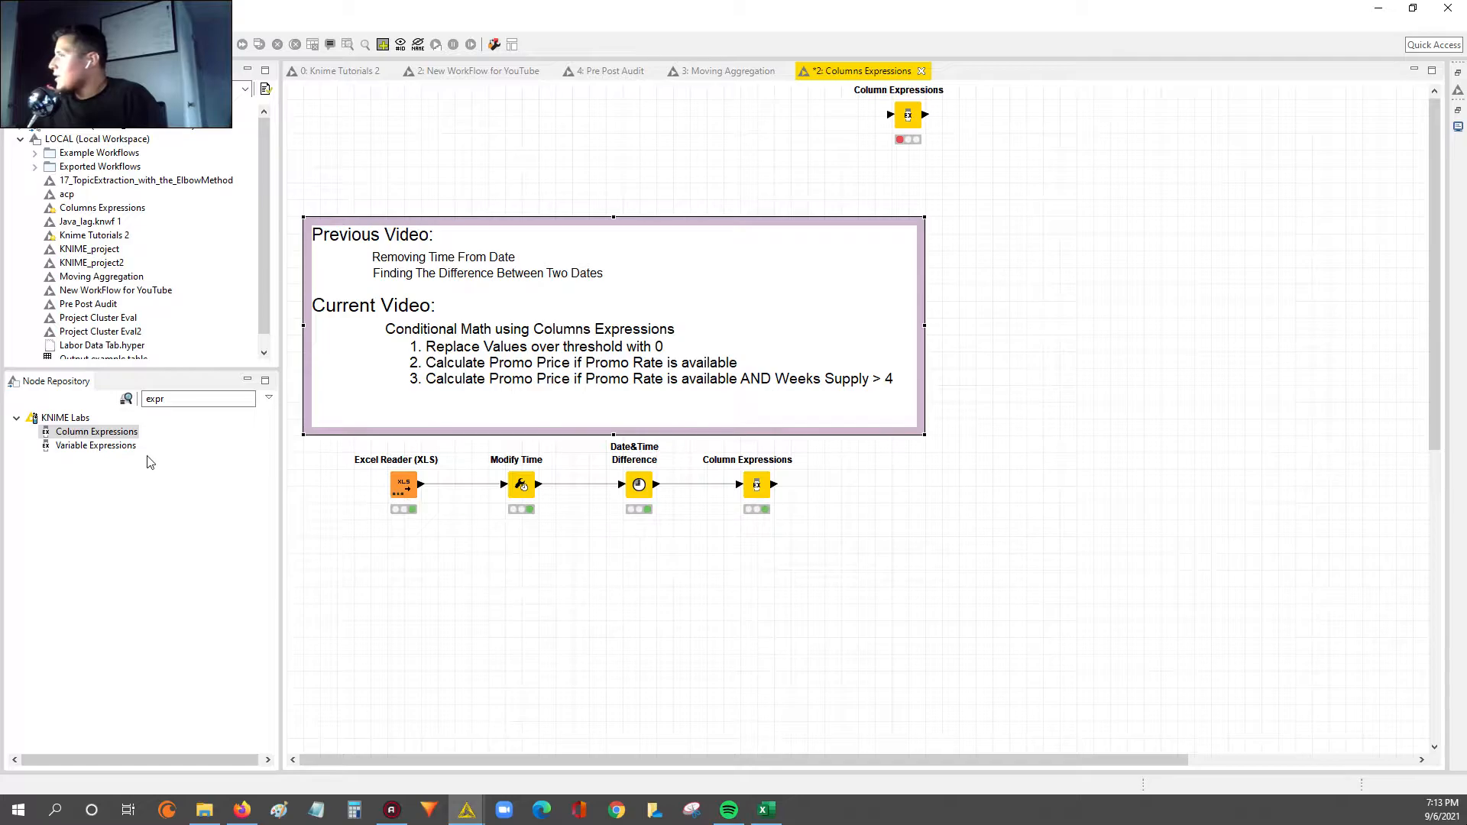
Review the expression in the existing Column Expressions node's configuration, and close it without changes
{"action": "left_click", "coordinate": [757, 486]}
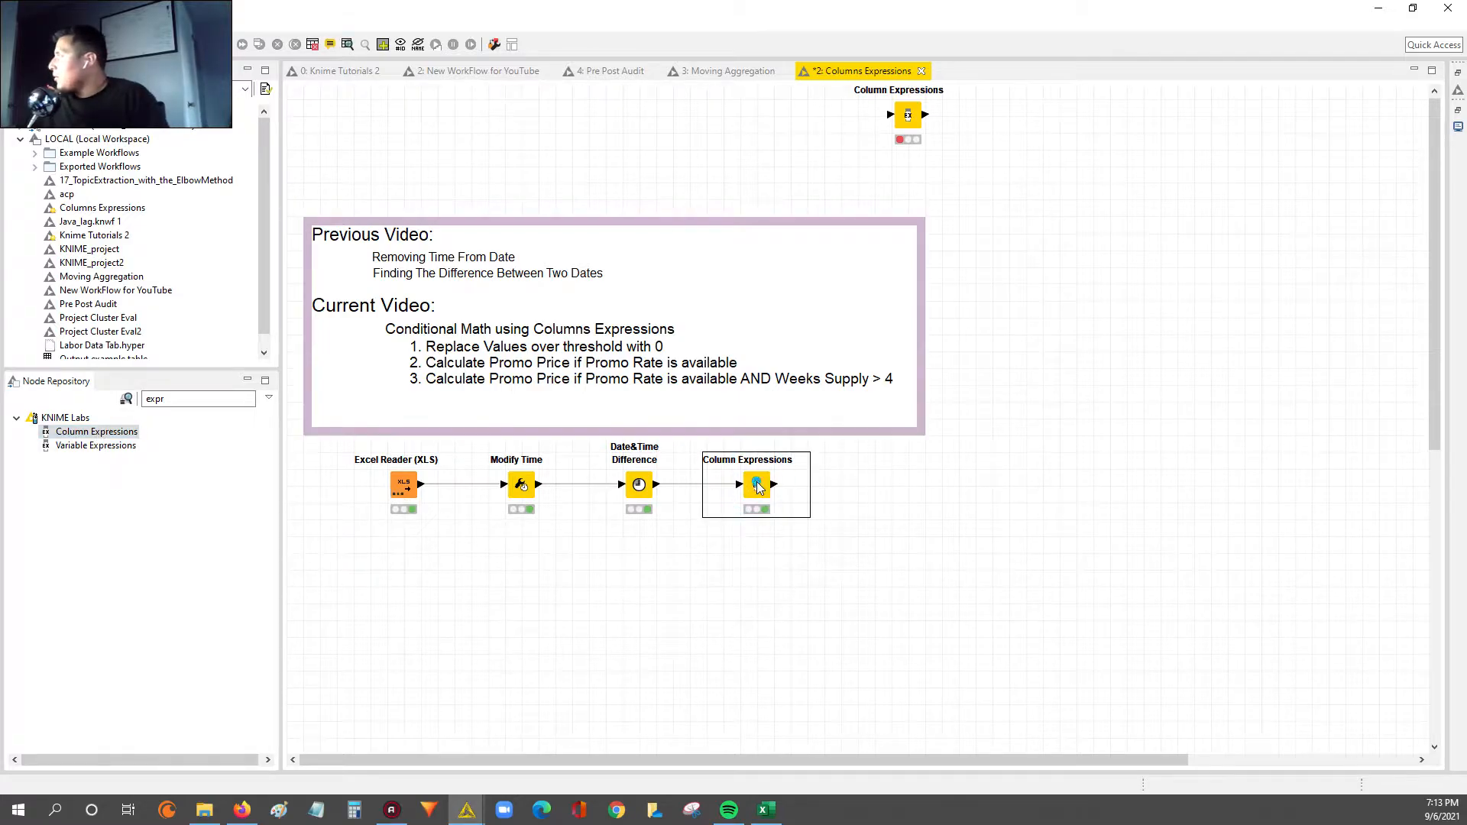
{"action": "double_click", "coordinate": [756, 486]}
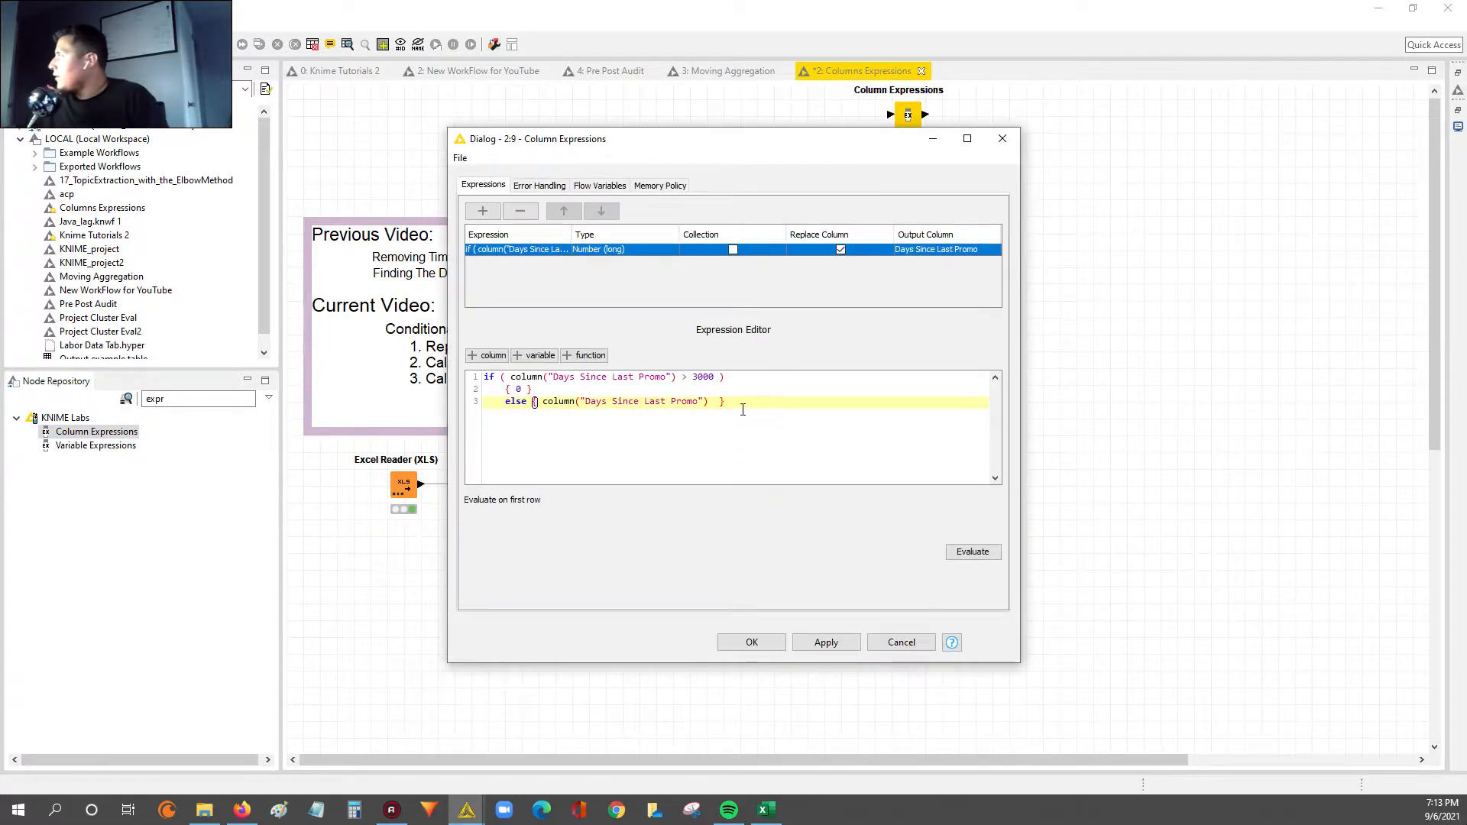
{"action": "left_click_drag", "start_coordinate": [730, 403], "coordinate": [461, 382]}
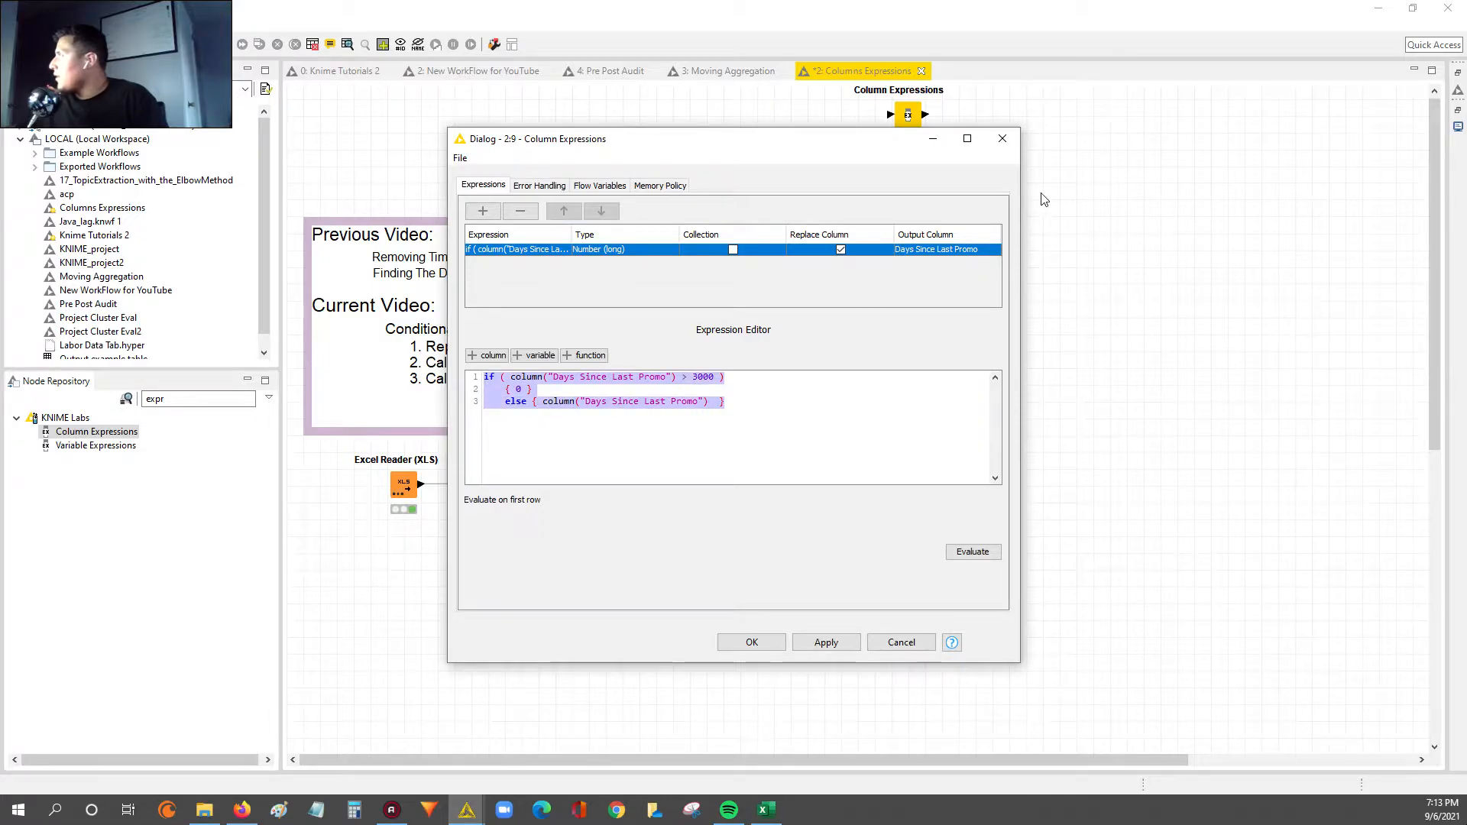
{"action": "left_click", "coordinate": [1002, 138]}
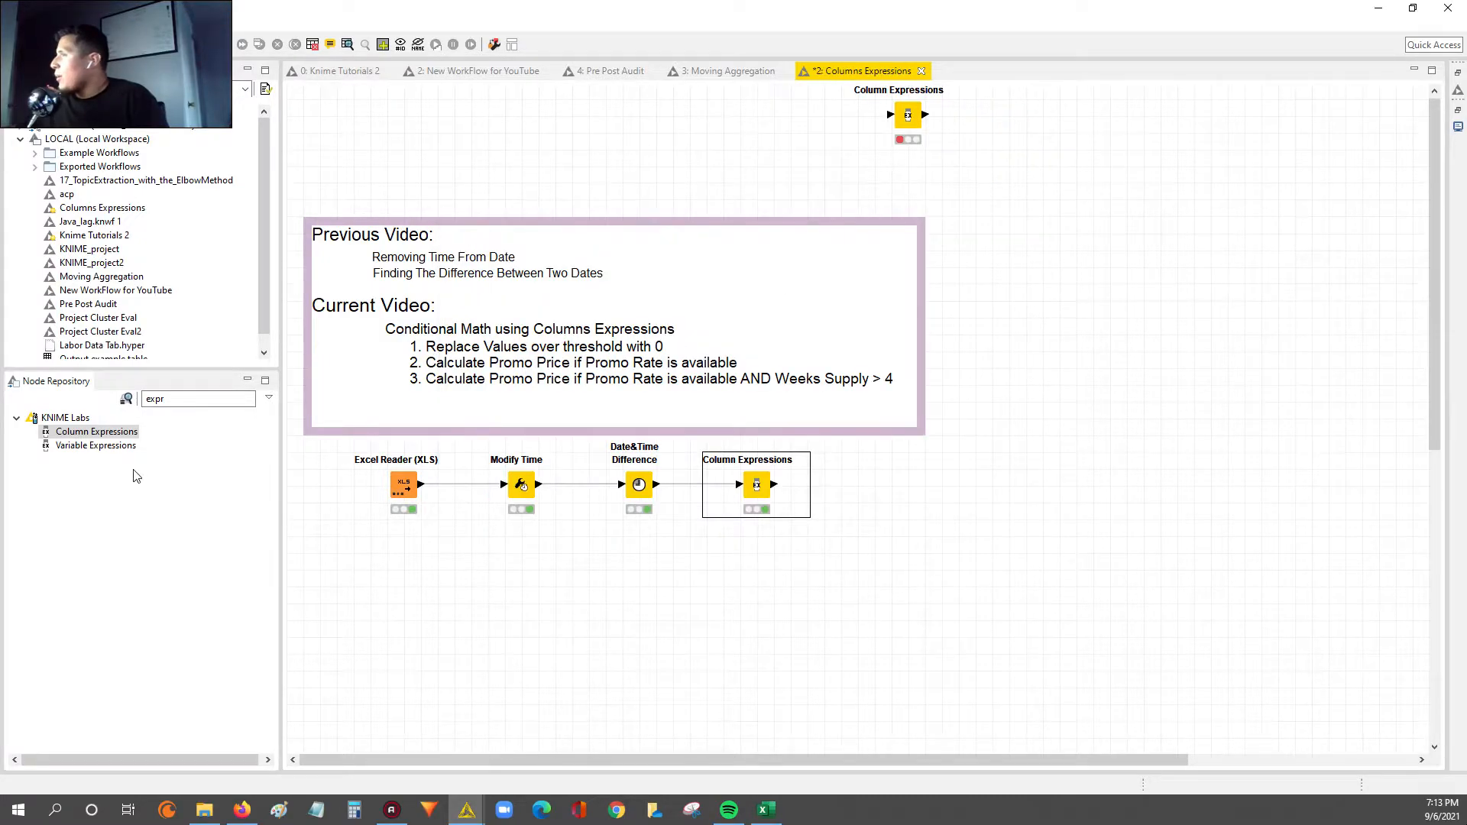
Append a second Column Expressions node connected to the existing one and clear its node label
{"action": "double_click", "coordinate": [92, 433]}
{"action": "left_click", "coordinate": [885, 527]}
{"action": "key", "text": "BackSpace"}
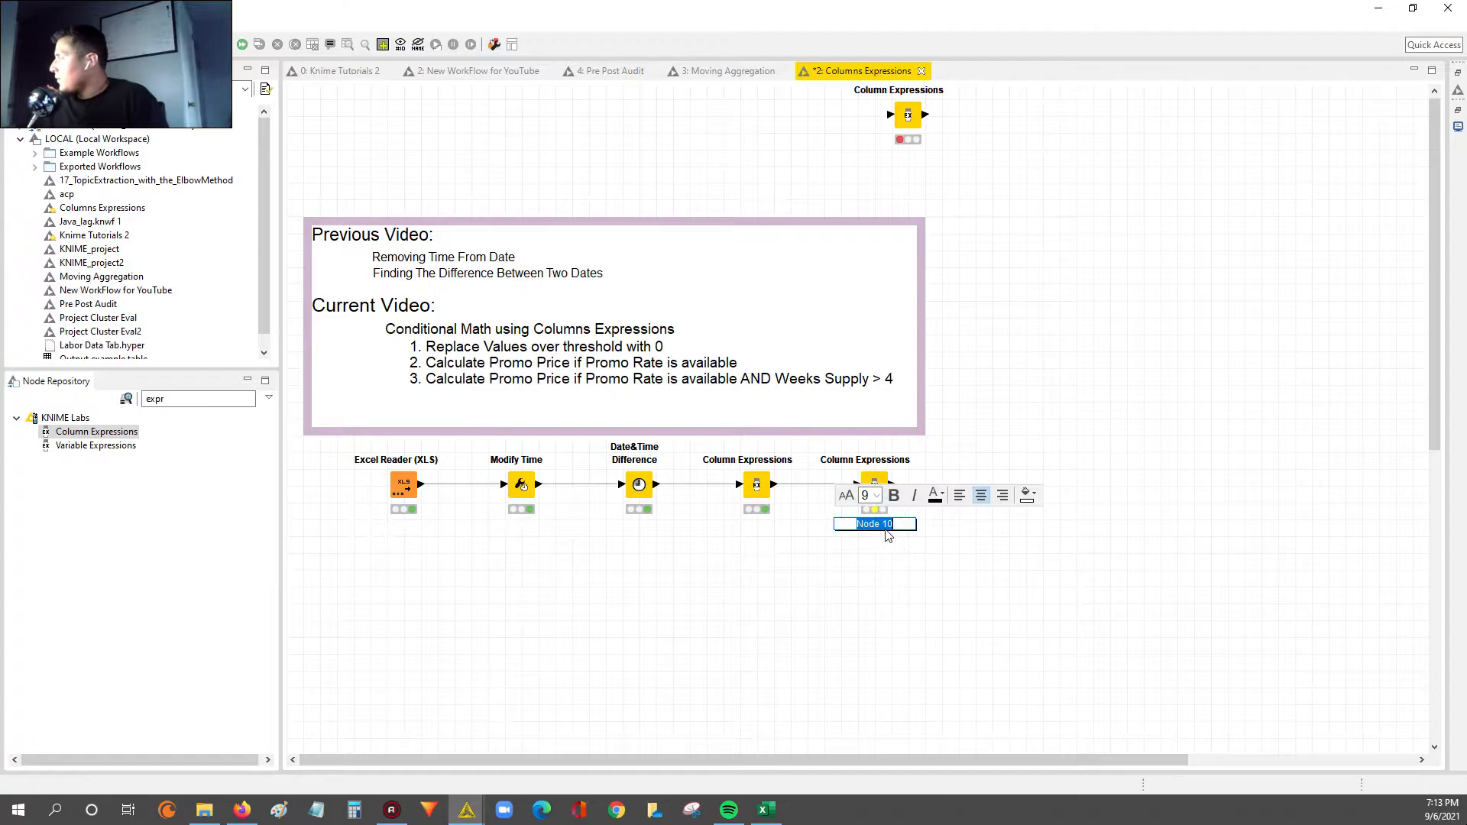
{"action": "left_click", "coordinate": [959, 601]}
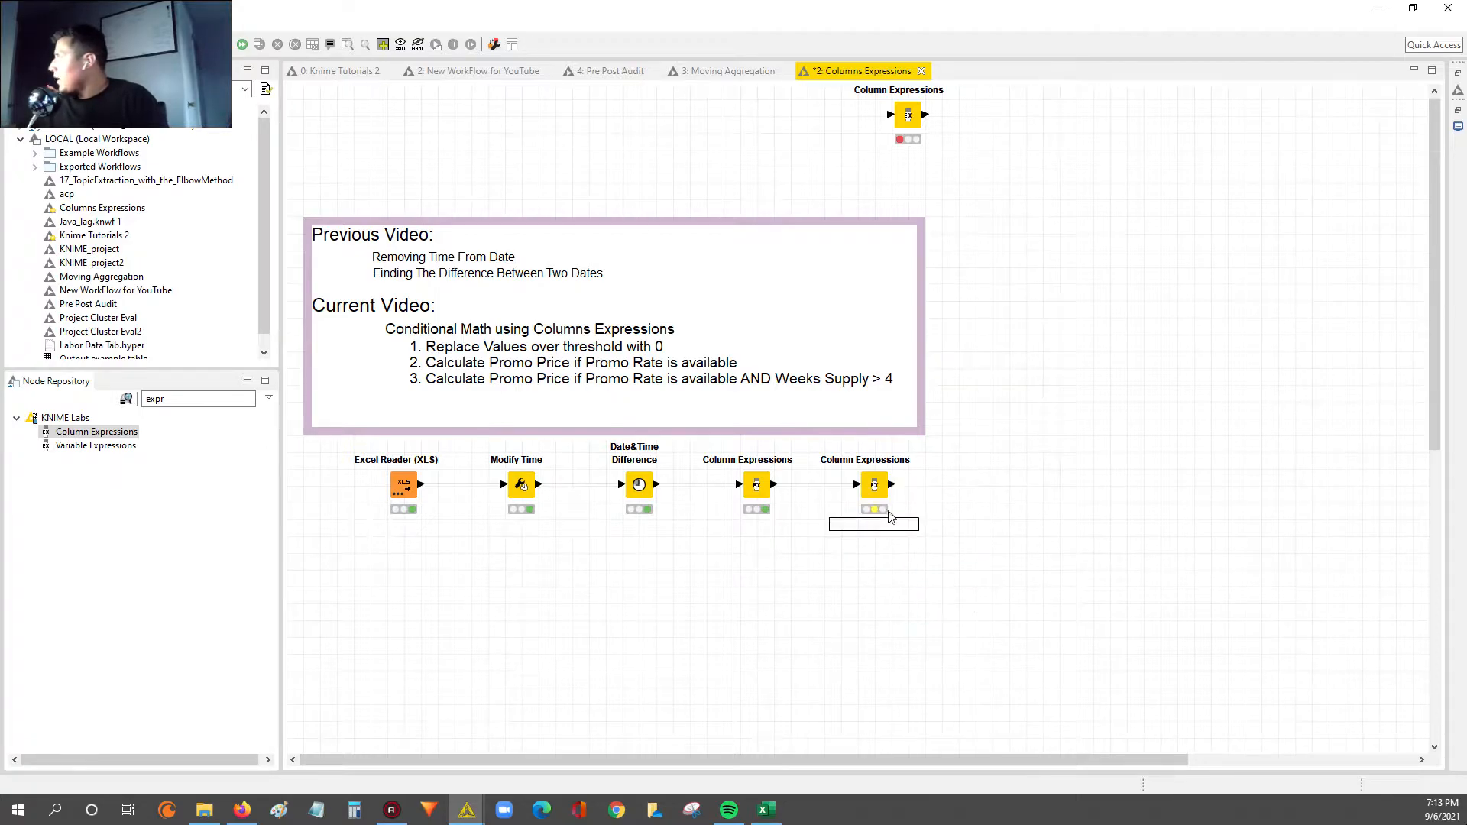
Open the new Column Expressions node's configuration, widen the dialog and add a blank expression
{"action": "double_click", "coordinate": [872, 483]}
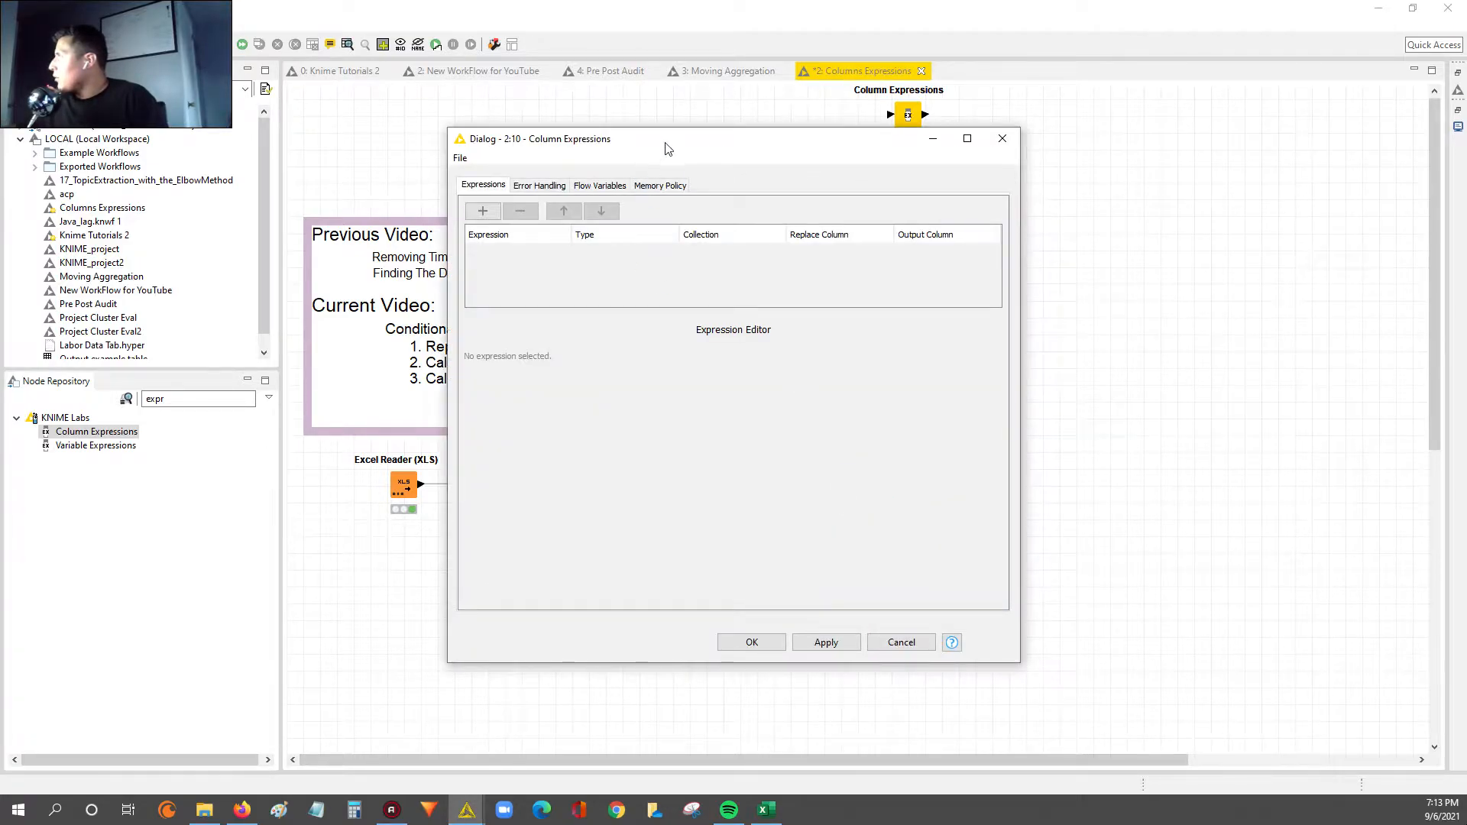
{"action": "left_click_drag", "start_coordinate": [682, 132], "coordinate": [468, 168]}
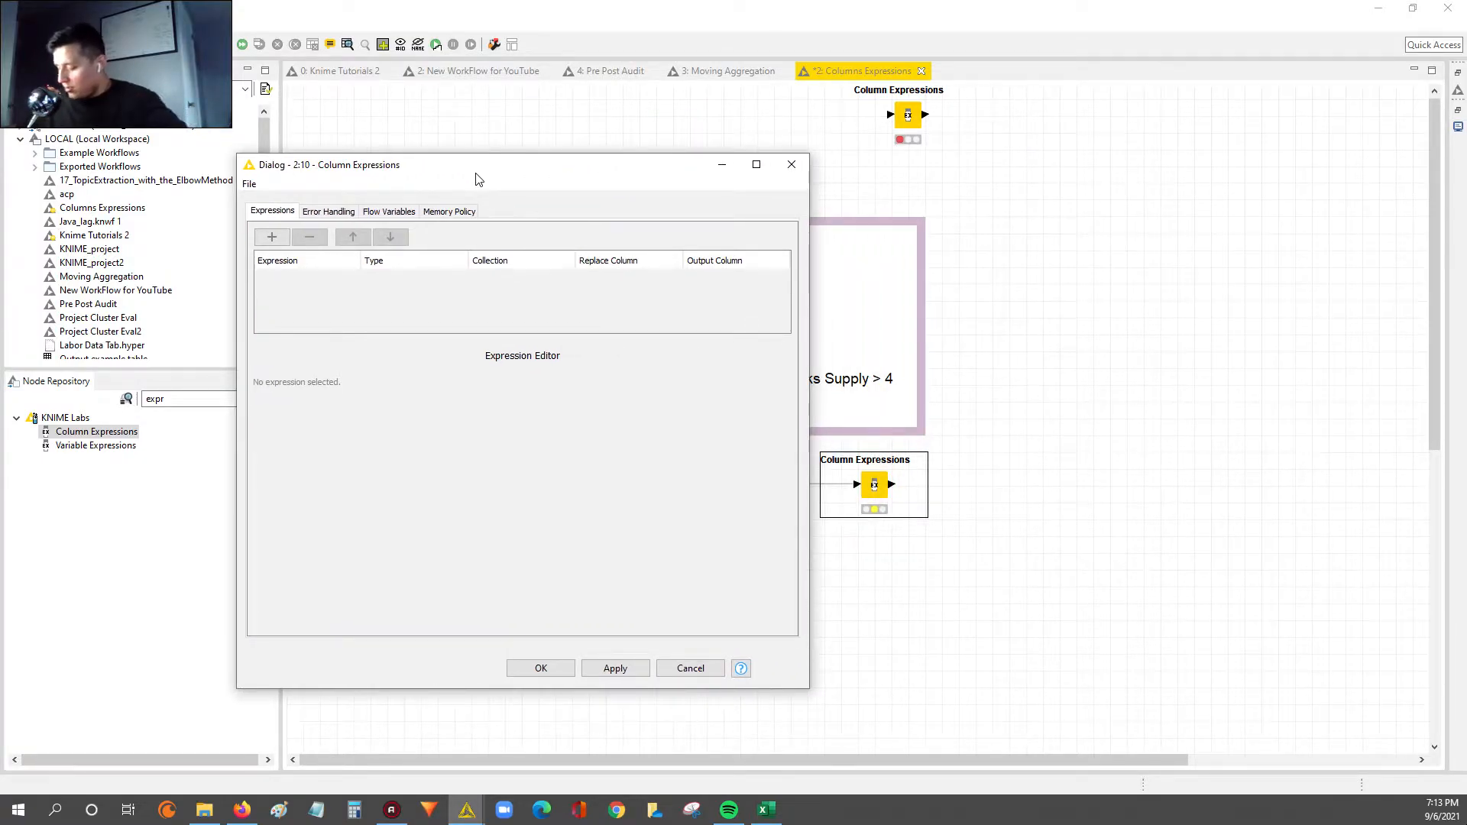
{"action": "left_click_drag", "start_coordinate": [497, 154], "coordinate": [511, 407]}
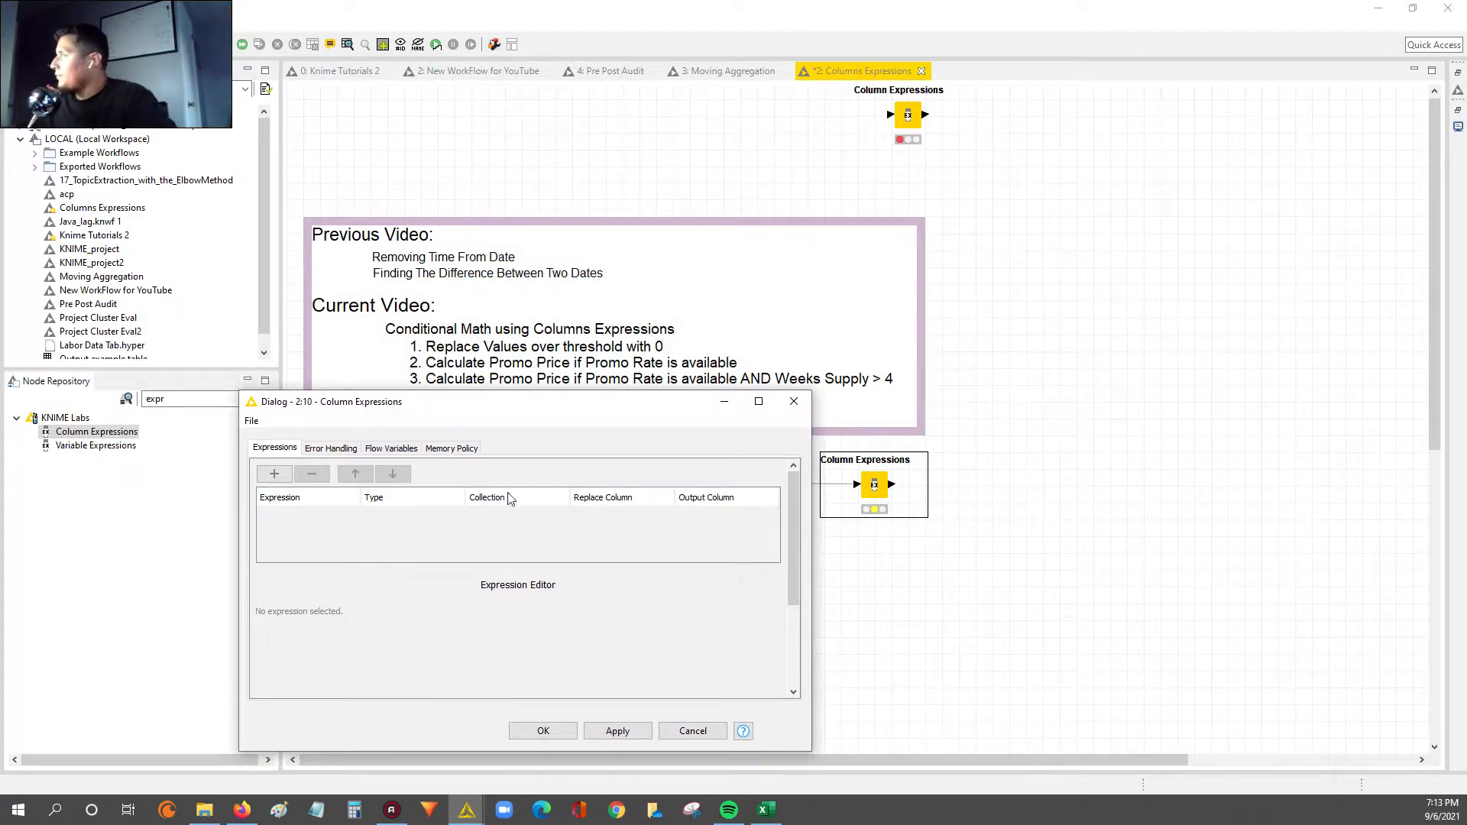
{"action": "left_click_drag", "start_coordinate": [812, 640], "coordinate": [974, 638]}
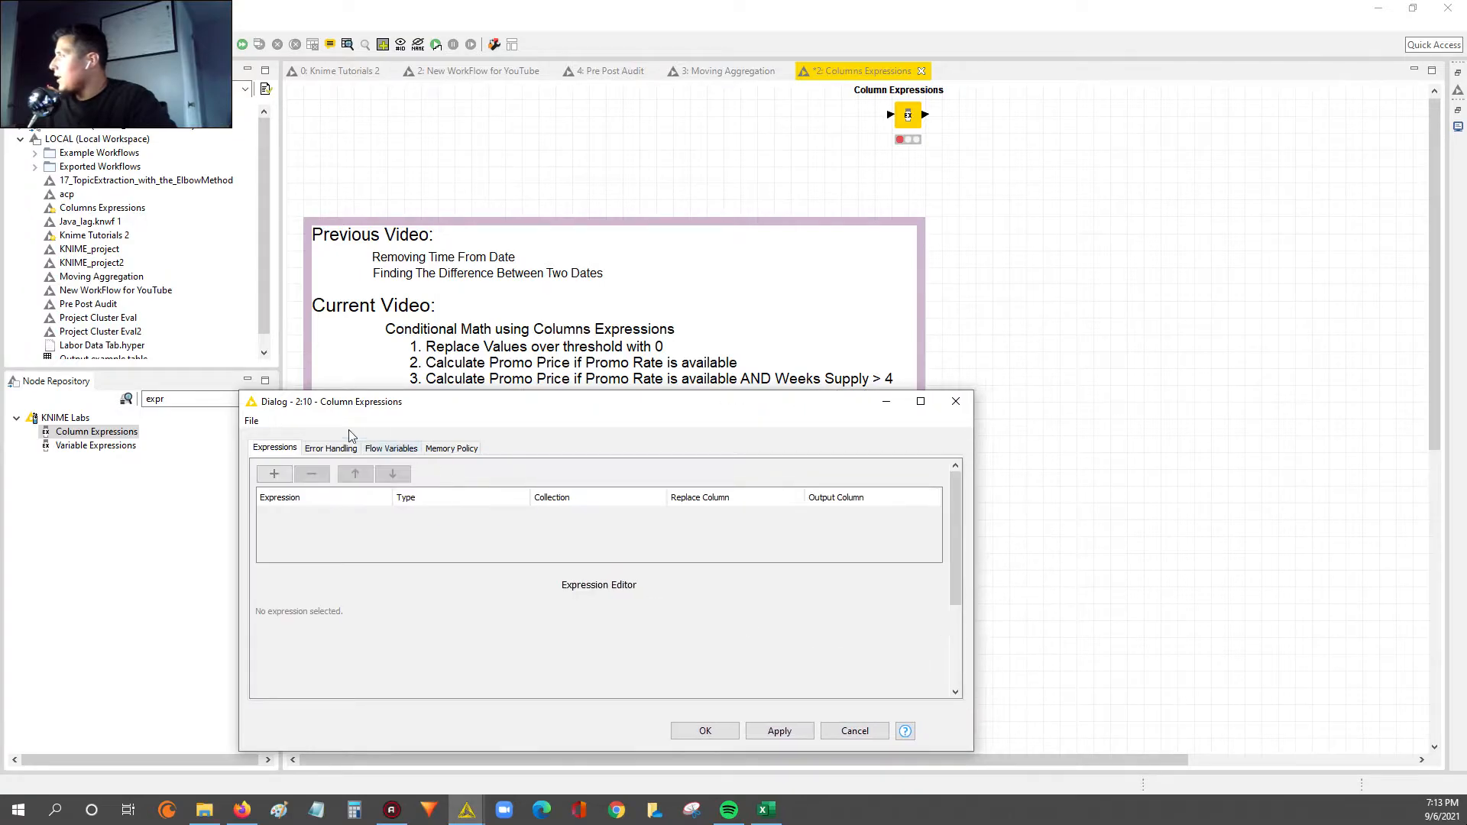
{"action": "left_click_drag", "start_coordinate": [350, 394], "coordinate": [348, 262]}
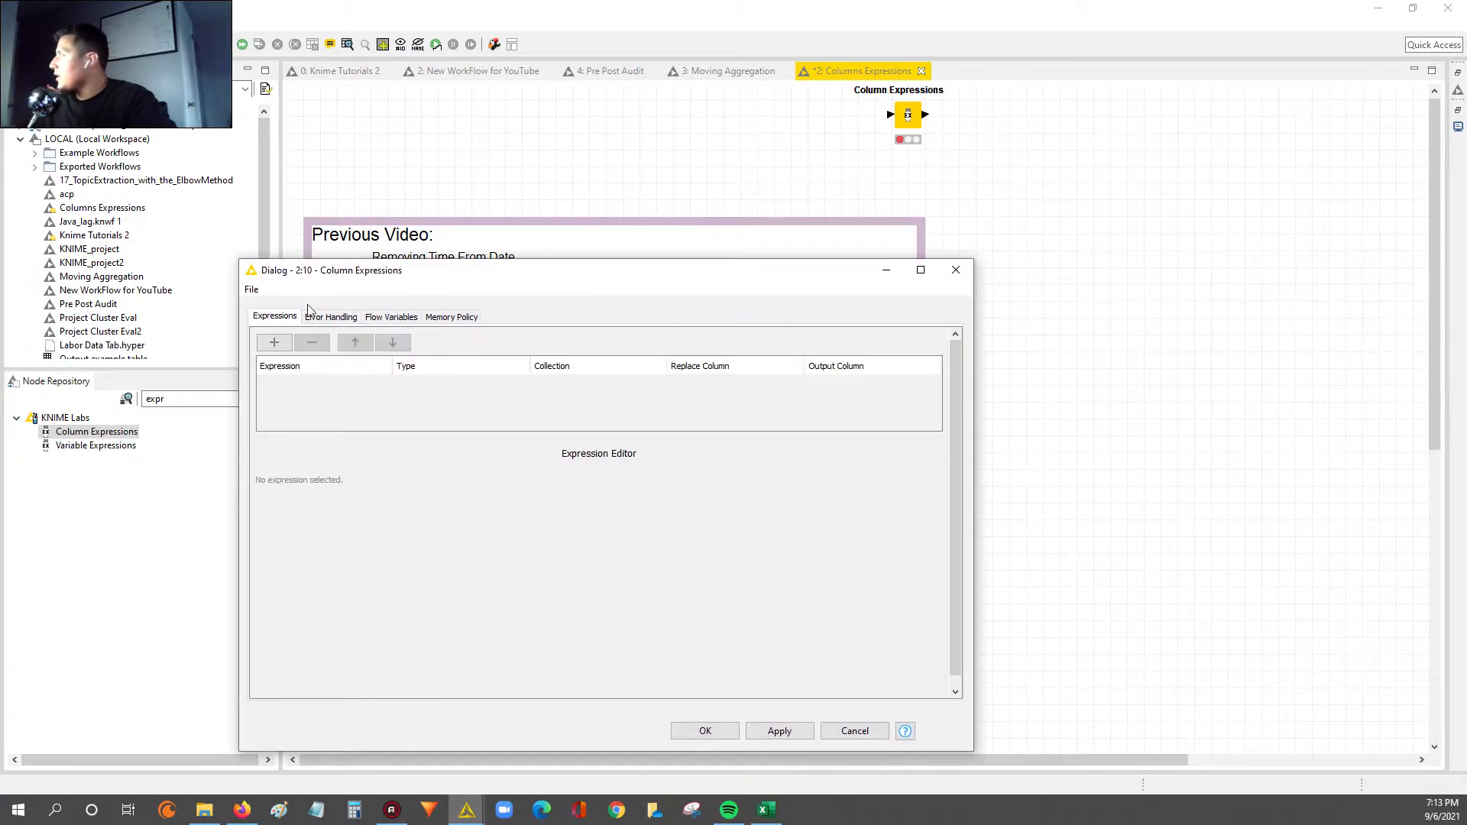
{"action": "left_click", "coordinate": [274, 340]}
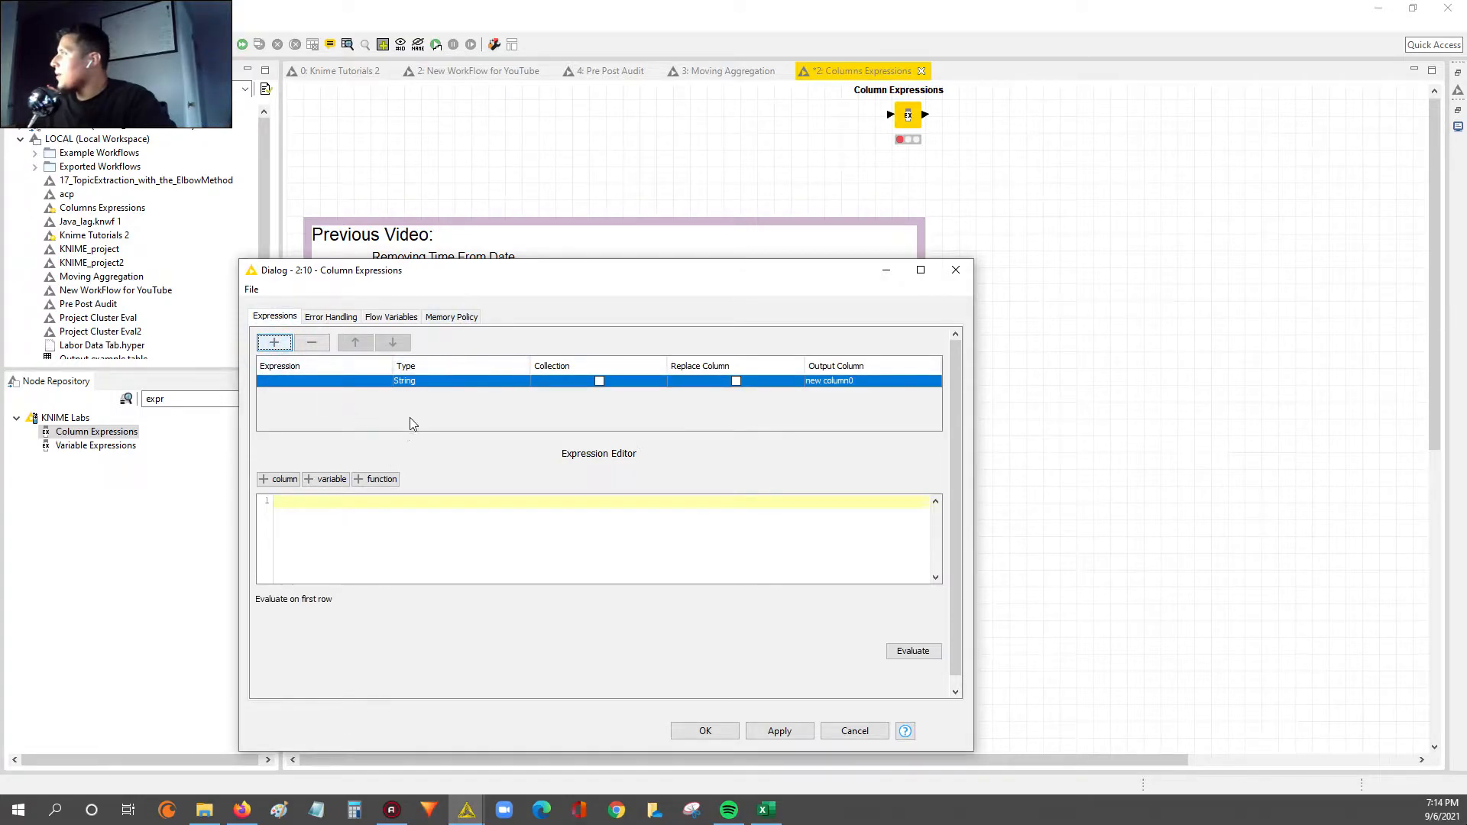
Name the new expression's output column "Promo Price"
{"action": "mouse_move", "coordinate": [777, 284]}
{"action": "left_mouse_down"}
{"action": "mouse_move", "coordinate": [747, 429]}
{"action": "mouse_move", "coordinate": [760, 378]}
{"action": "mouse_move", "coordinate": [763, 399]}
{"action": "mouse_move", "coordinate": [736, 273]}
{"action": "mouse_move", "coordinate": [687, 226]}
{"action": "left_mouse_up"}
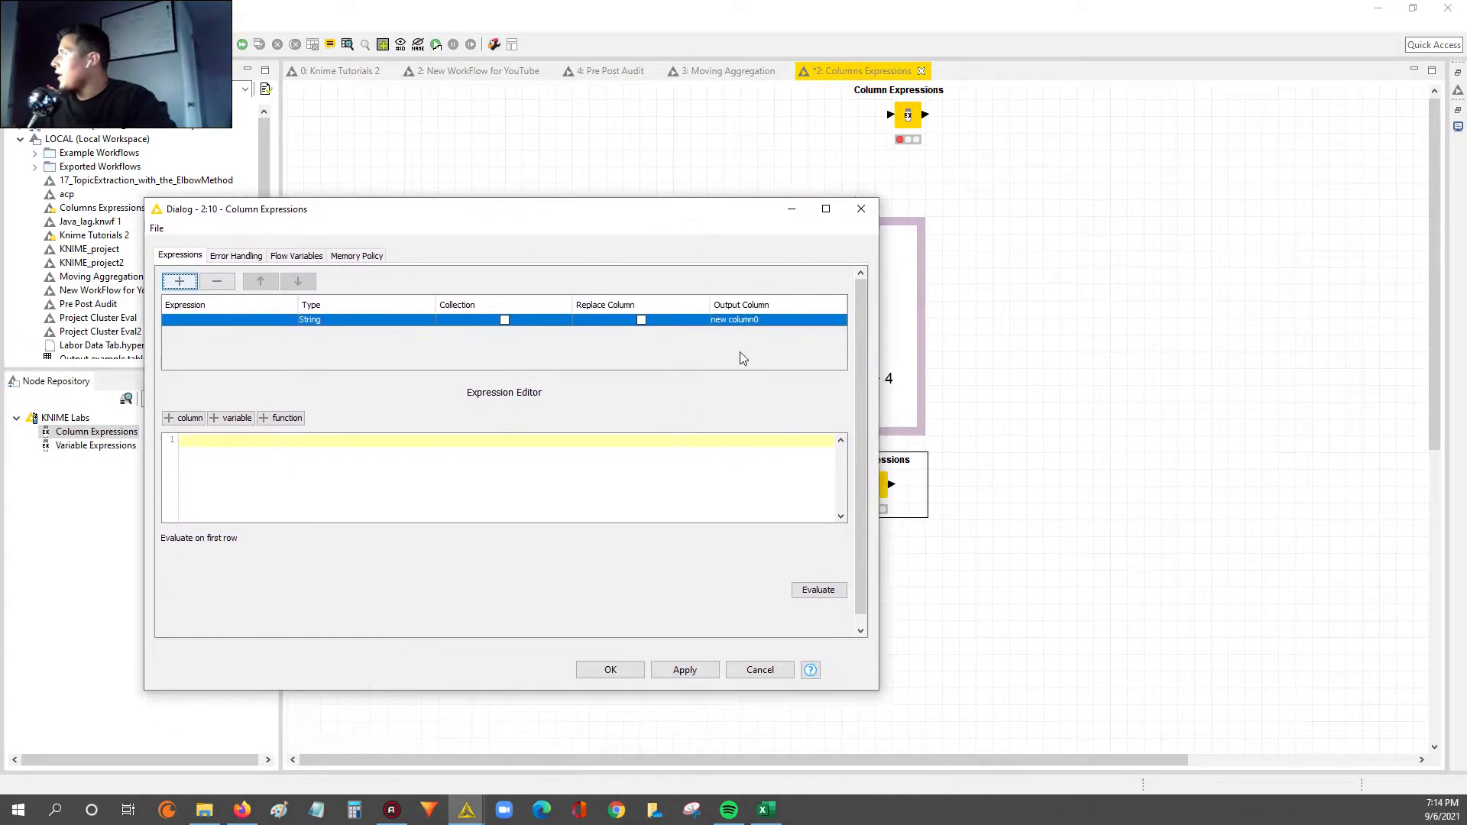
{"action": "double_click", "coordinate": [776, 319]}
{"action": "key", "text": "ctrl+shift+Left"}
{"action": "key", "text": "ctrl+shift+Left"}
{"action": "type", "text": "Prom"}
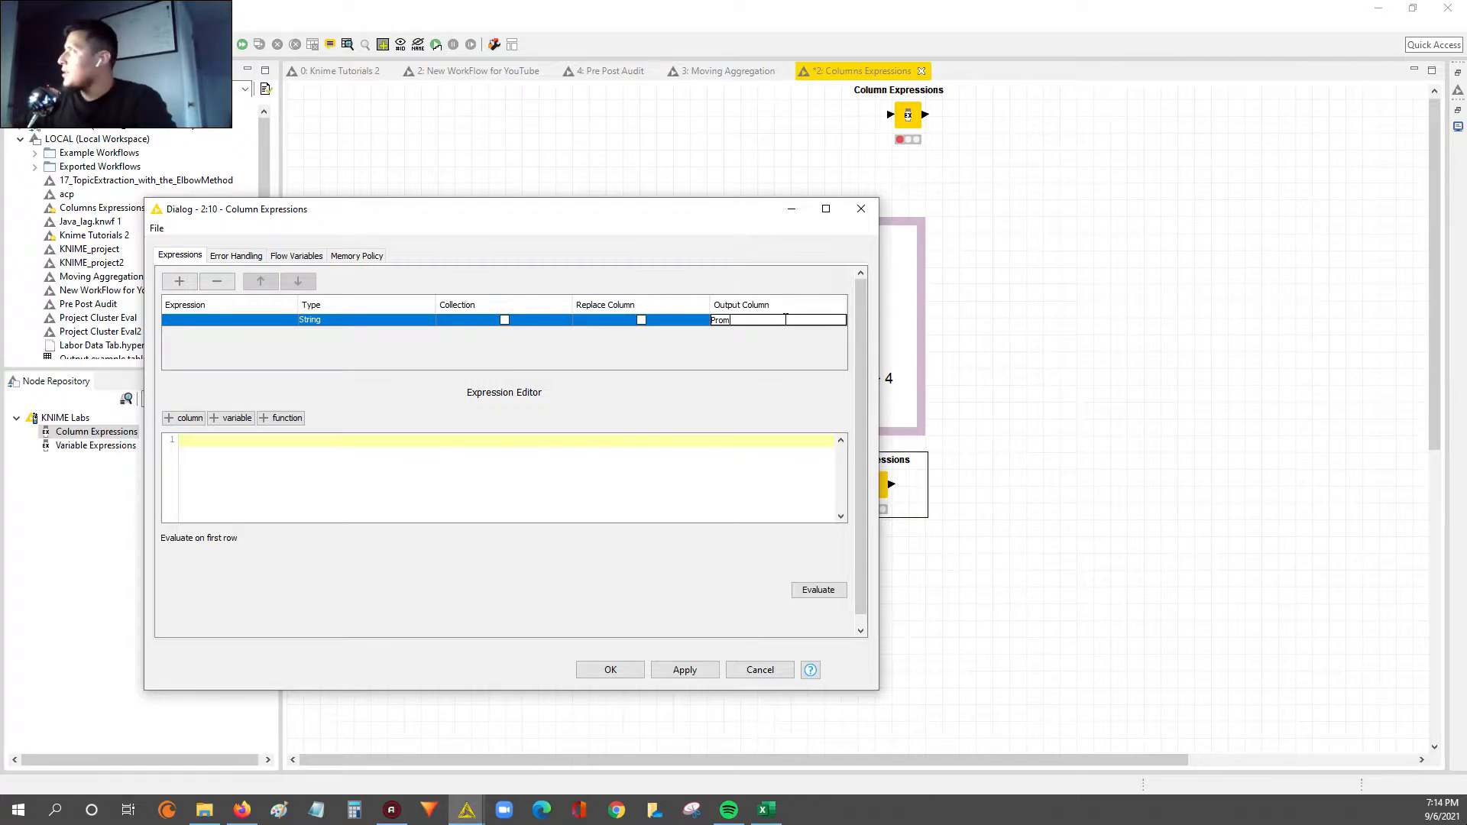
{"action": "type", "text": "o Price"}
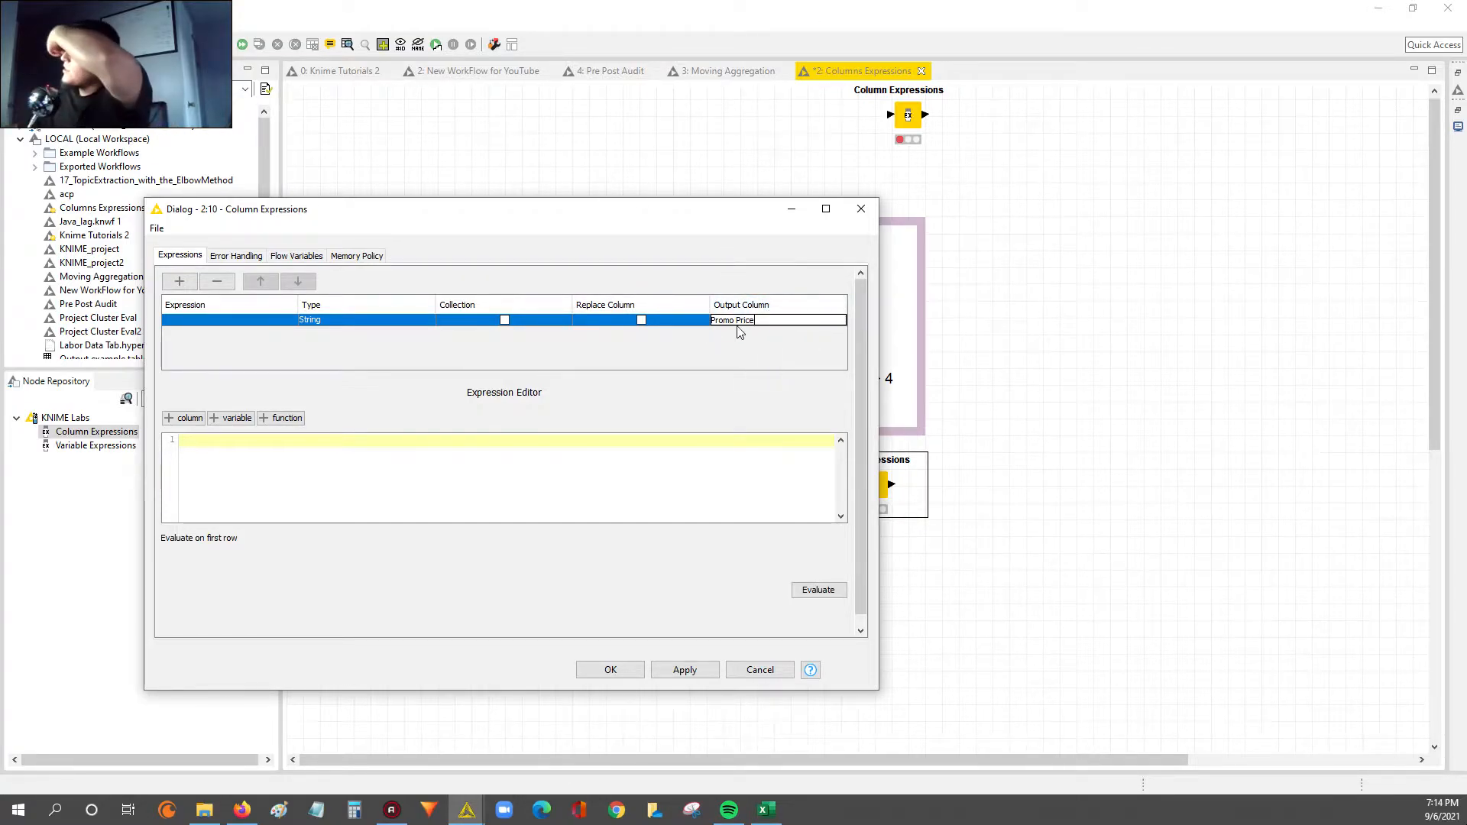
Set the Promo Price expression's type to Number (double) and accept the node configuration
{"action": "left_click", "coordinate": [333, 321]}
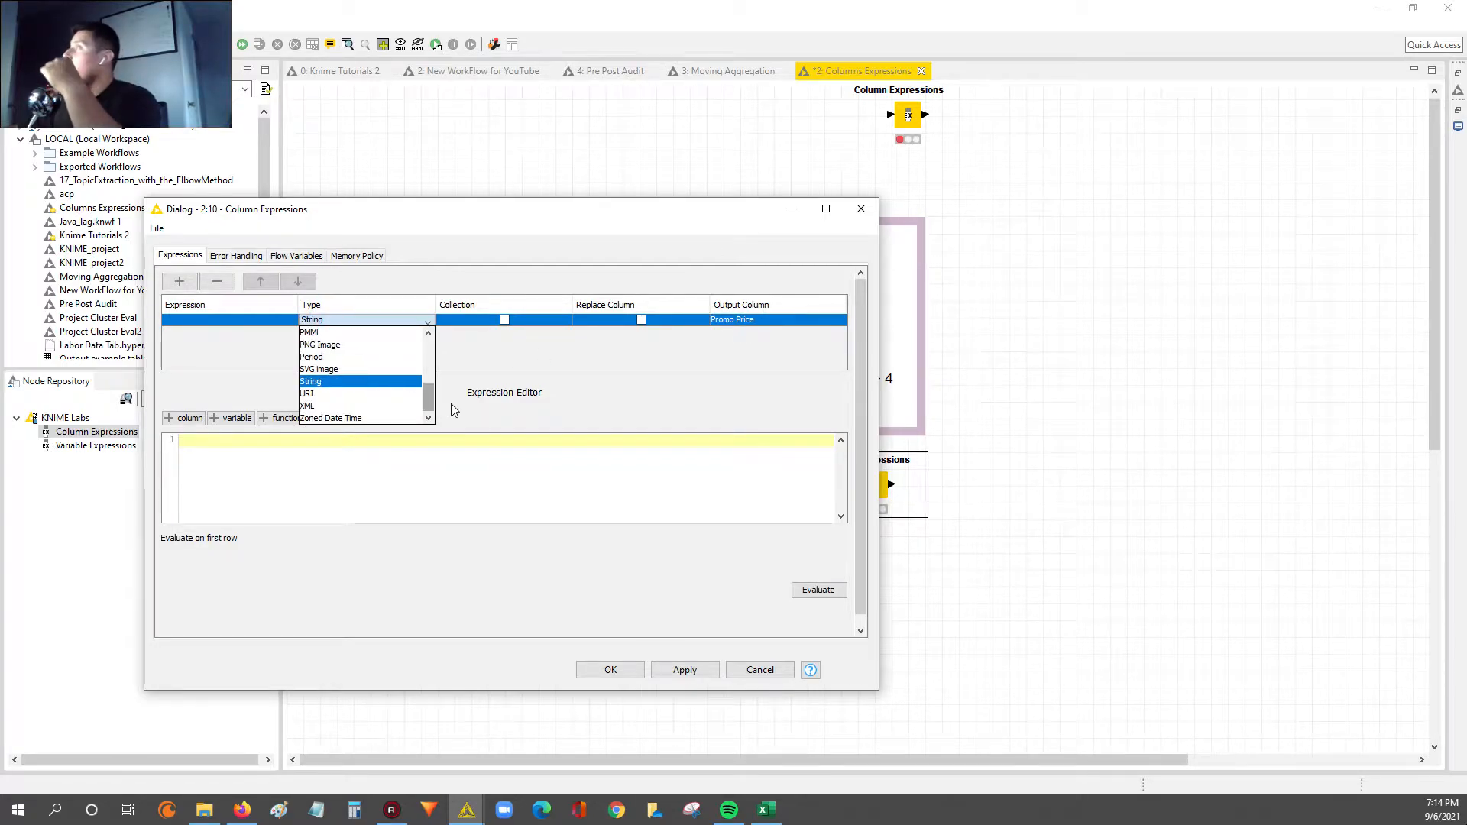
{"action": "left_click_drag", "start_coordinate": [430, 404], "coordinate": [428, 340]}
{"action": "left_click", "coordinate": [336, 380]}
{"action": "left_click", "coordinate": [363, 319]}
{"action": "mouse_move", "coordinate": [432, 380]}
{"action": "left_mouse_down"}
{"action": "mouse_move", "coordinate": [429, 348]}
{"action": "mouse_move", "coordinate": [429, 399]}
{"action": "mouse_move", "coordinate": [430, 387]}
{"action": "left_mouse_up"}
{"action": "left_click", "coordinate": [329, 357]}
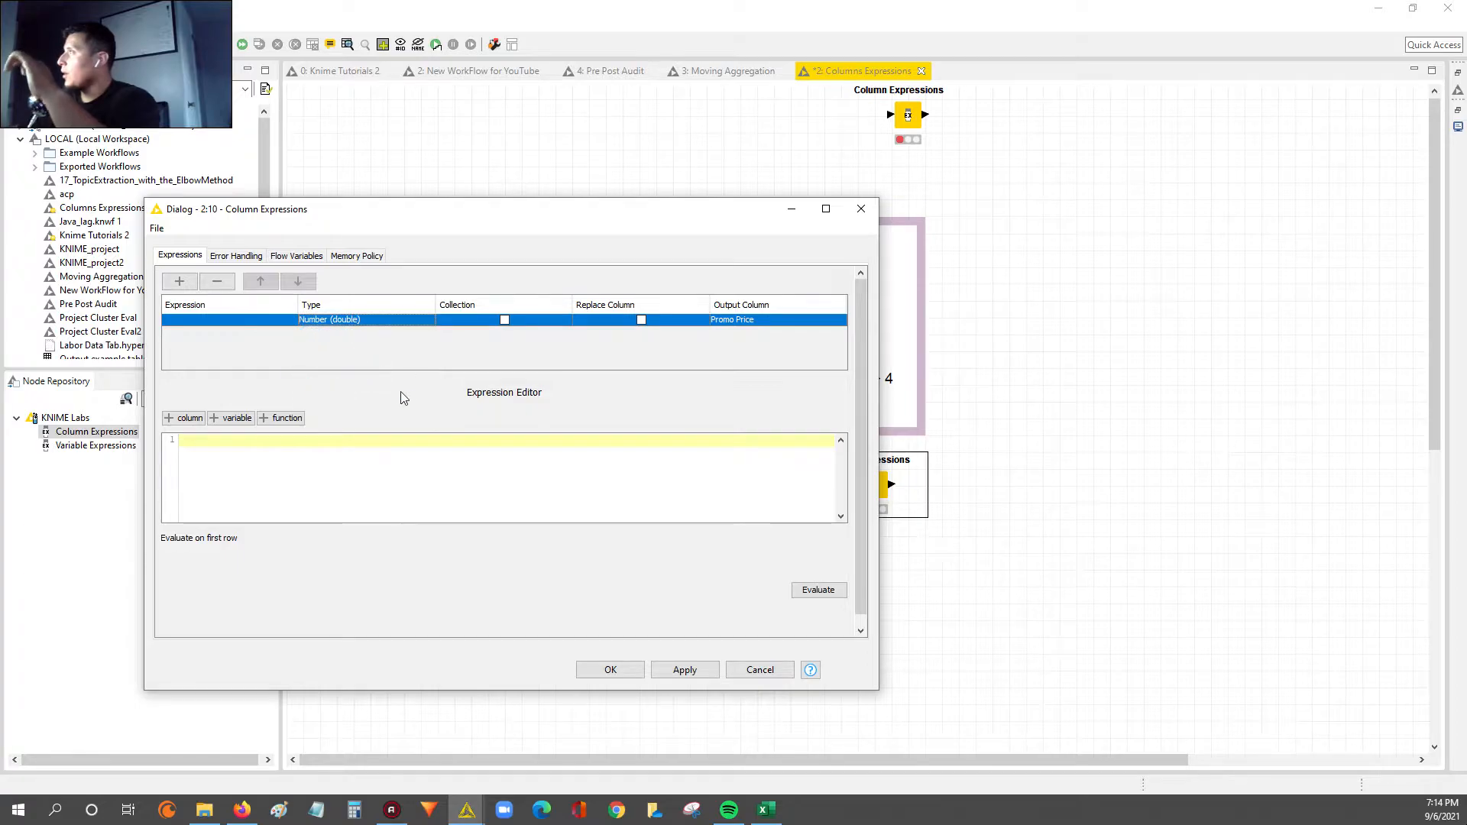
{"action": "left_click", "coordinate": [238, 467]}
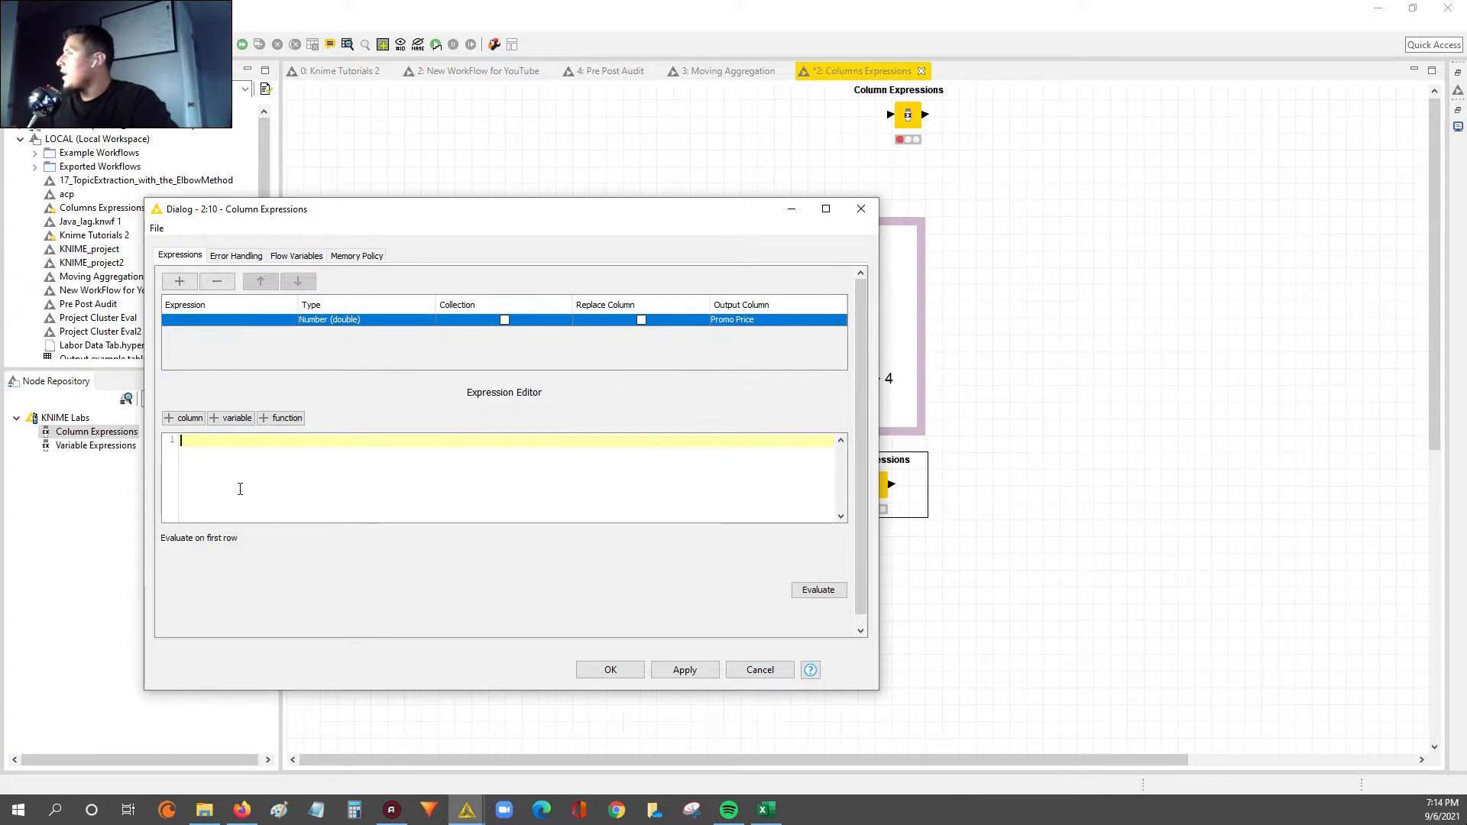
{"action": "left_click", "coordinate": [611, 669]}
Open the first Column Expressions node's output table and widen the Promotional Discount Rate column to inspect its values
{"action": "right_click", "coordinate": [753, 501]}
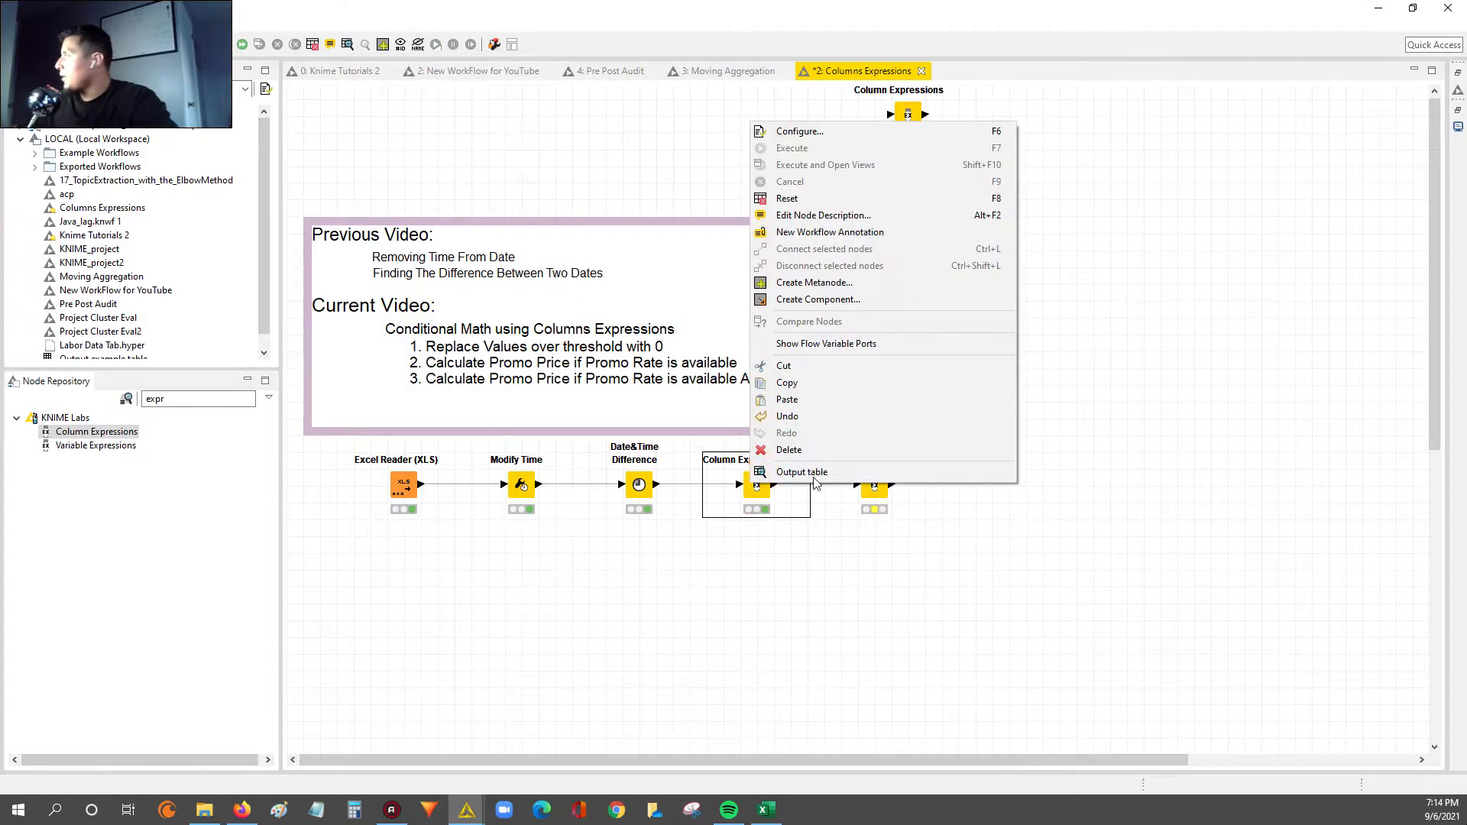
{"action": "left_click", "coordinate": [795, 480]}
{"action": "mouse_move", "coordinate": [388, 262]}
{"action": "left_mouse_down"}
{"action": "mouse_move", "coordinate": [411, 123]}
{"action": "mouse_move", "coordinate": [385, 97]}
{"action": "left_mouse_up"}
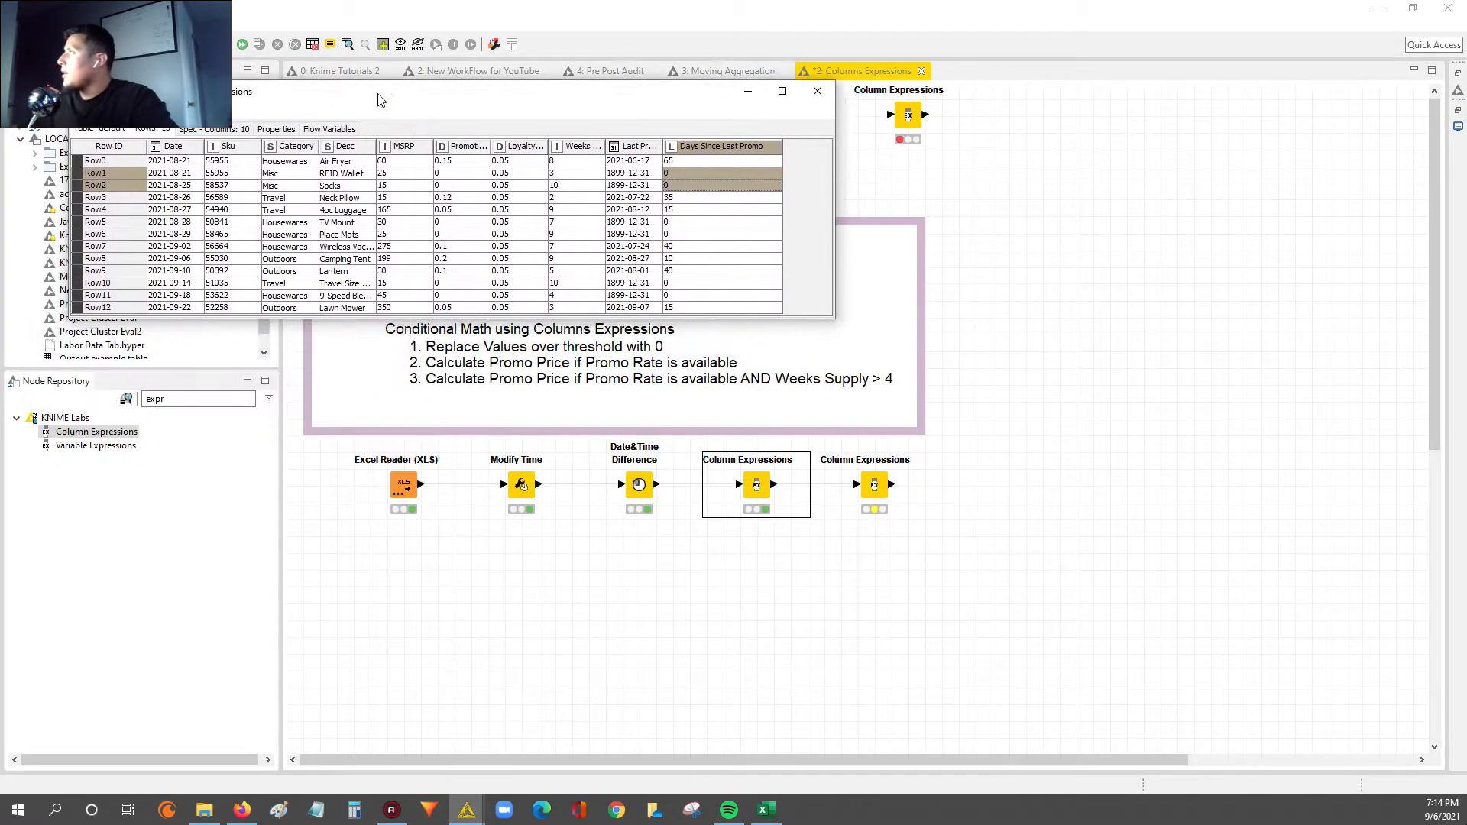
{"action": "left_click_drag", "start_coordinate": [489, 145], "coordinate": [581, 145]}
{"action": "left_click", "coordinate": [532, 162]}
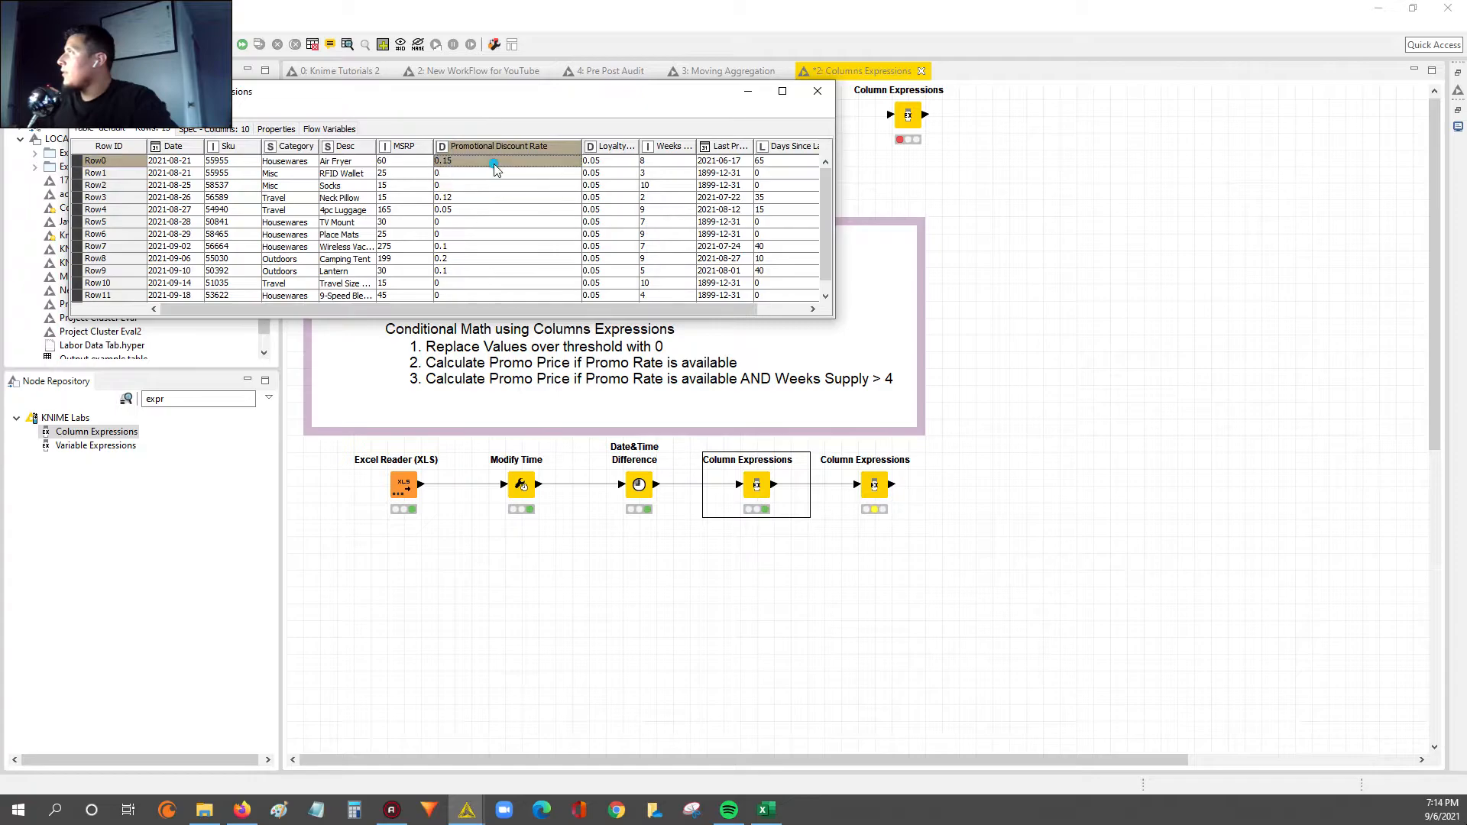
Enlarge the output table to show all rows, compare MSRP with Promotional Discount Rate for the first rows, and close the table
{"action": "left_click_drag", "start_coordinate": [504, 317], "coordinate": [504, 353]}
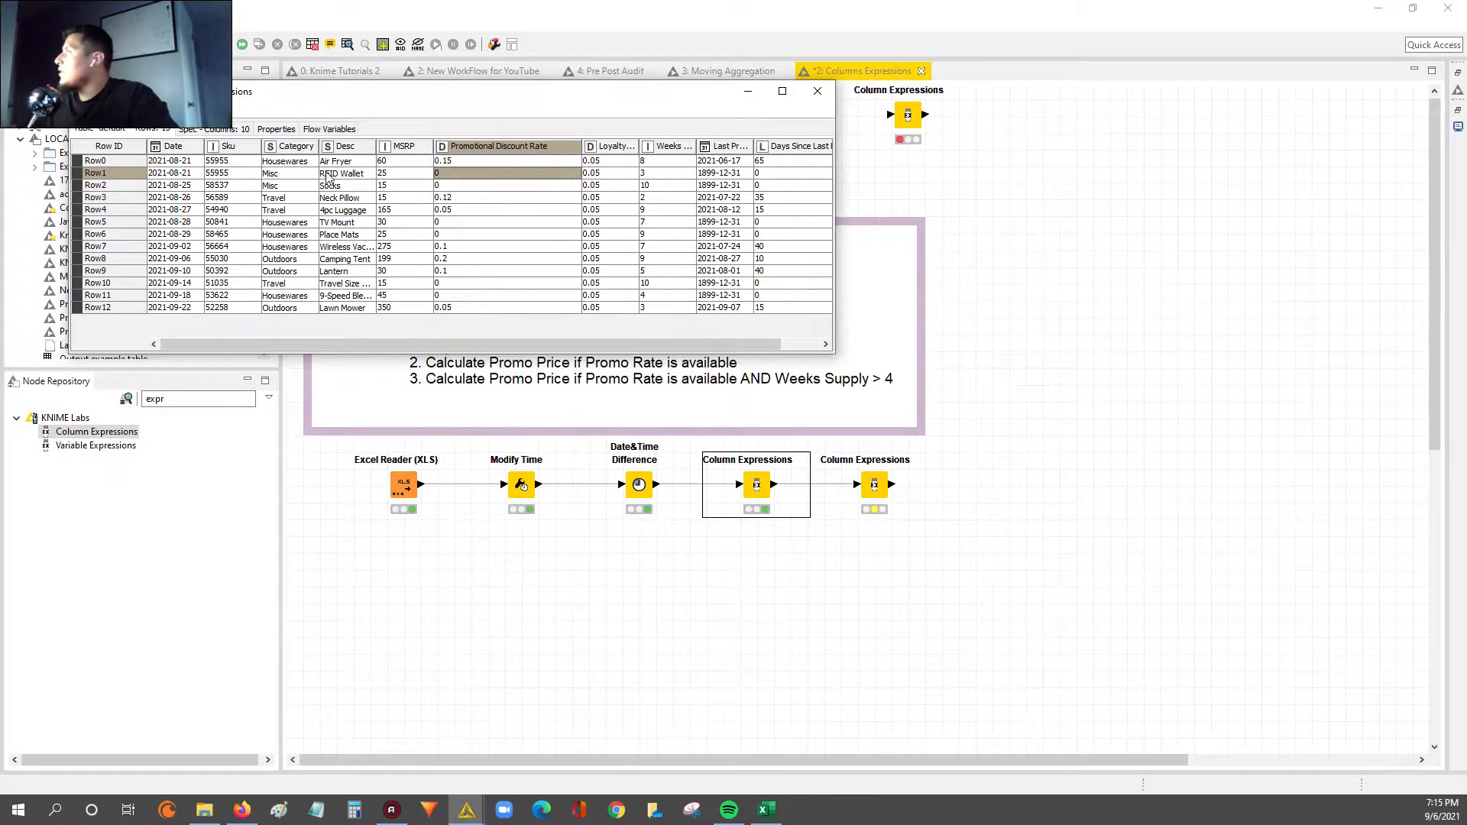
{"action": "left_click", "coordinate": [461, 175]}
{"action": "left_click", "coordinate": [466, 163]}
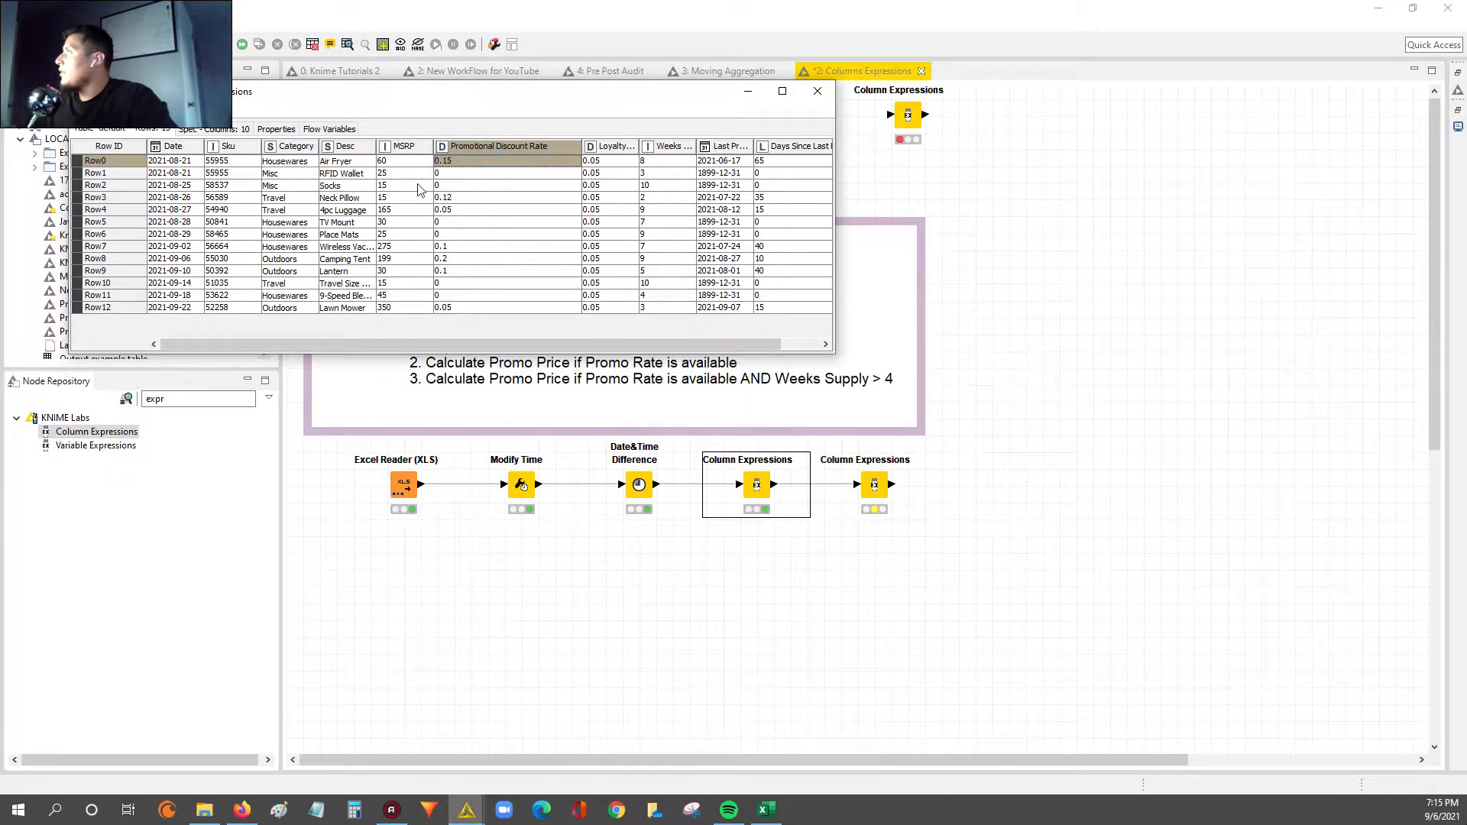
{"action": "left_click", "coordinate": [391, 163]}
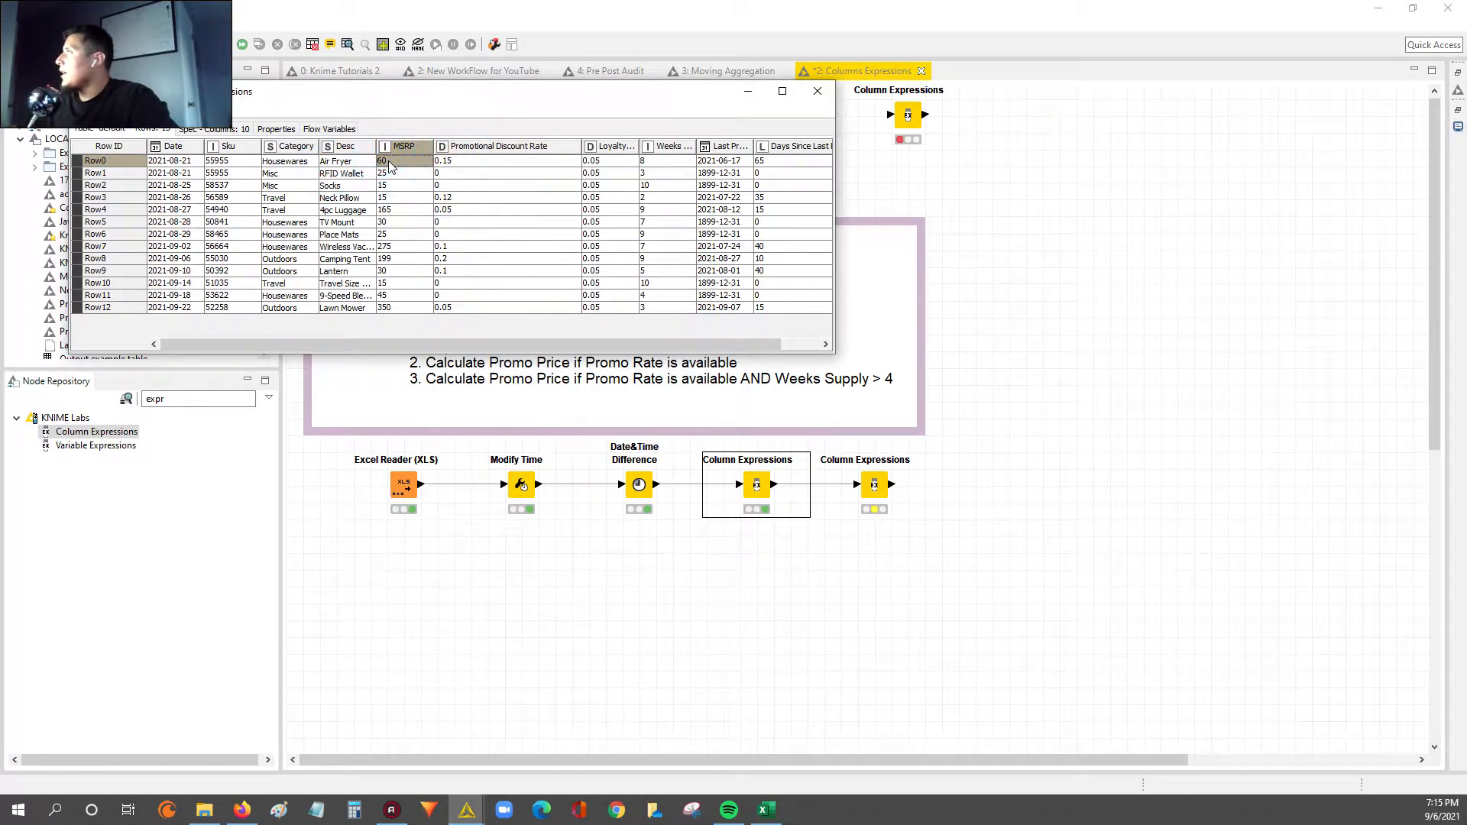
{"action": "left_click", "coordinate": [450, 166]}
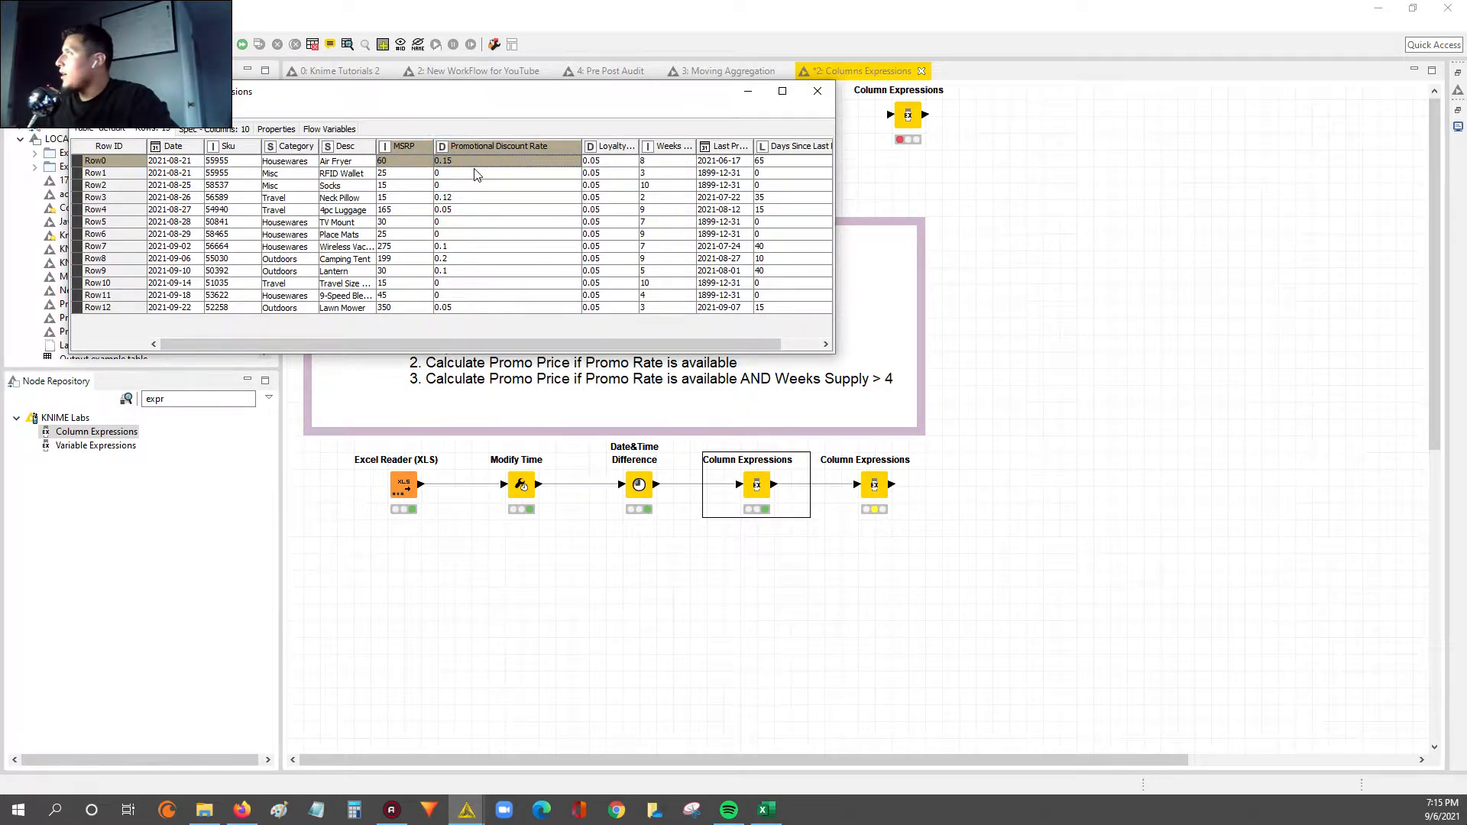
{"action": "left_click", "coordinate": [385, 174]}
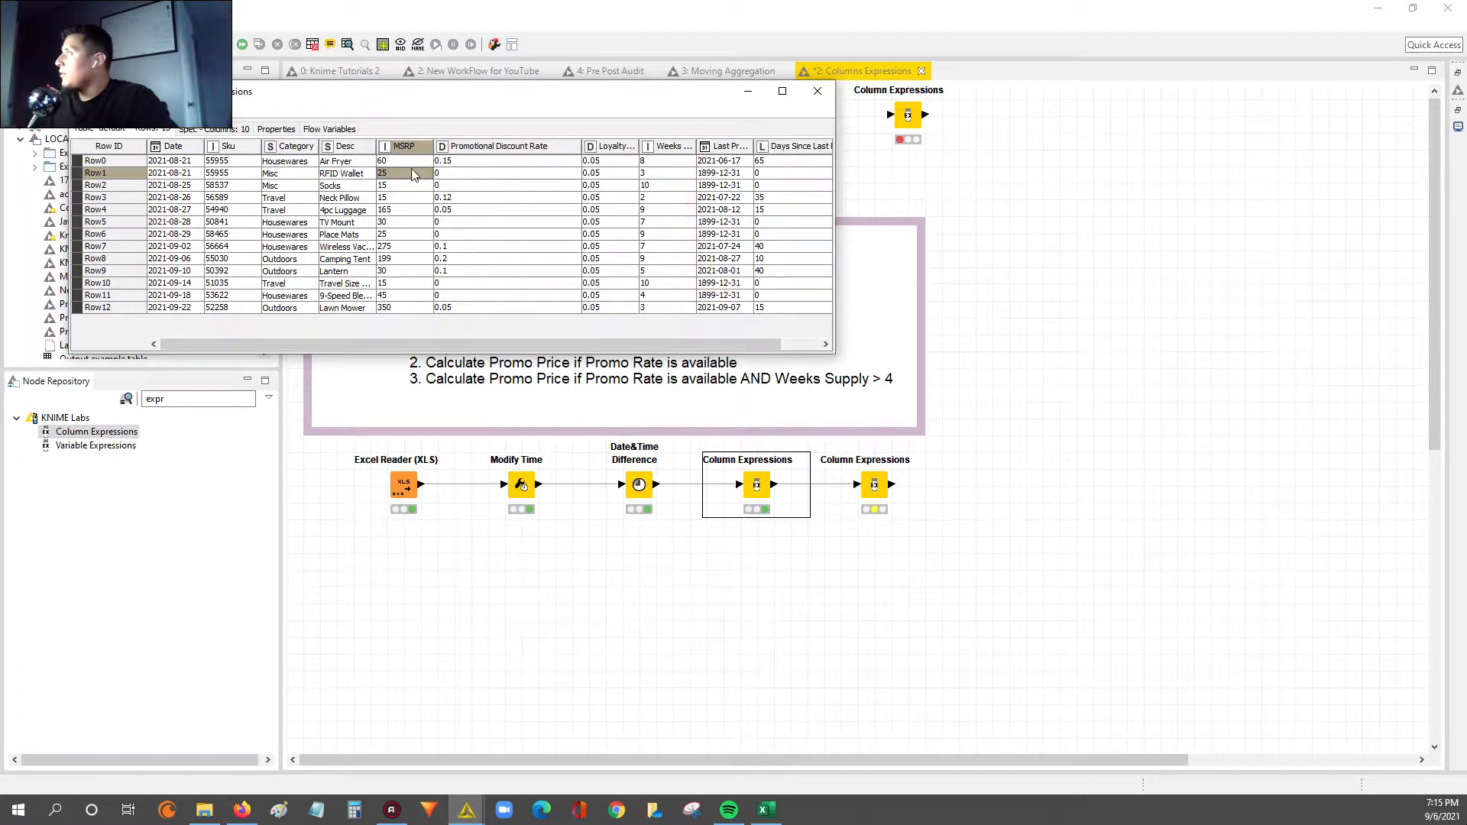
{"action": "left_click", "coordinate": [817, 90]}
Open the second Column Expressions node's configuration and write the condition if ( column("MSRP") > 0 ) followed by an empty { } block
{"action": "double_click", "coordinate": [873, 481]}
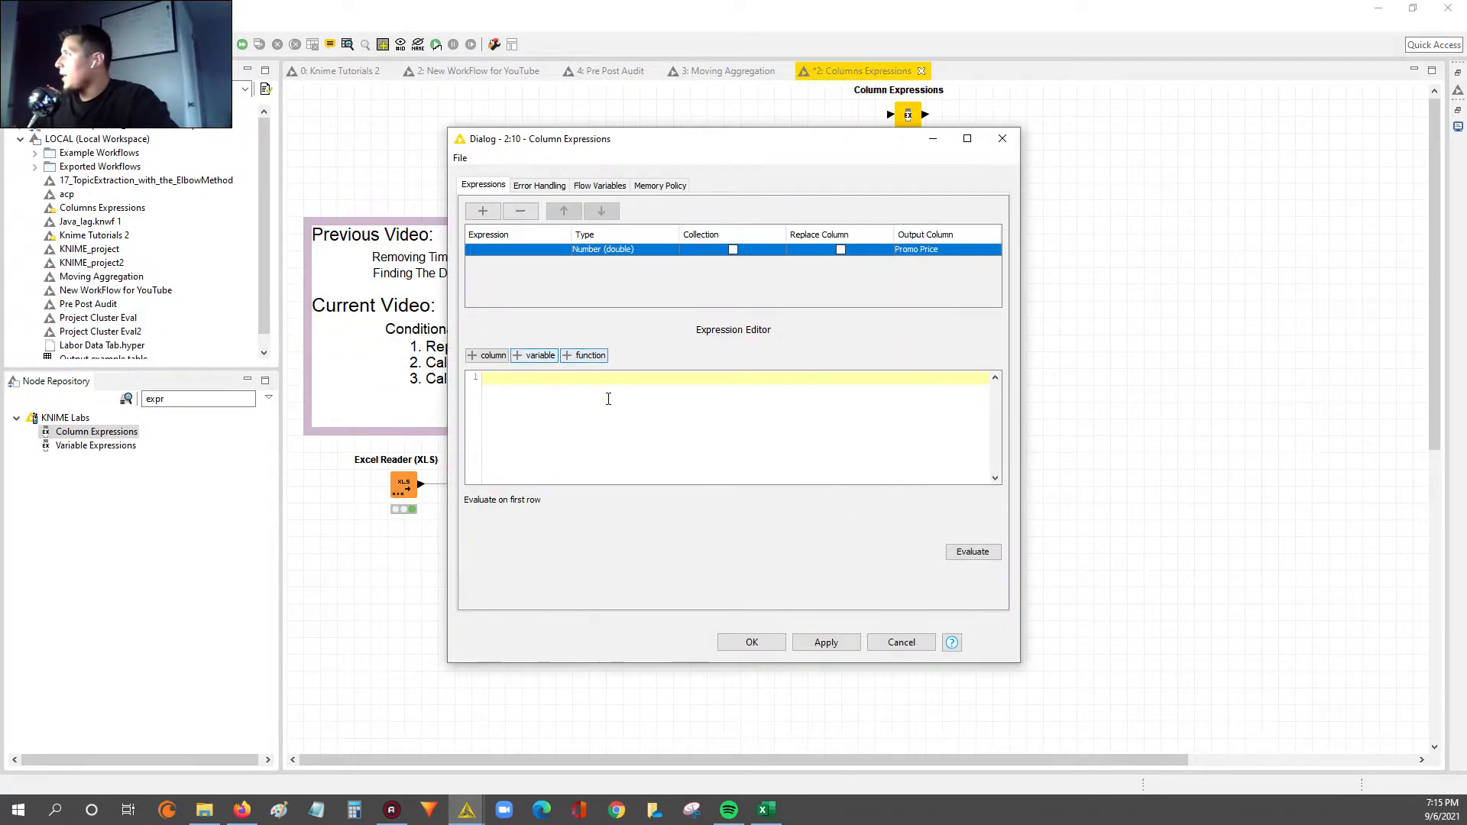
{"action": "left_click", "coordinate": [584, 394]}
{"action": "type", "text": "if ("}
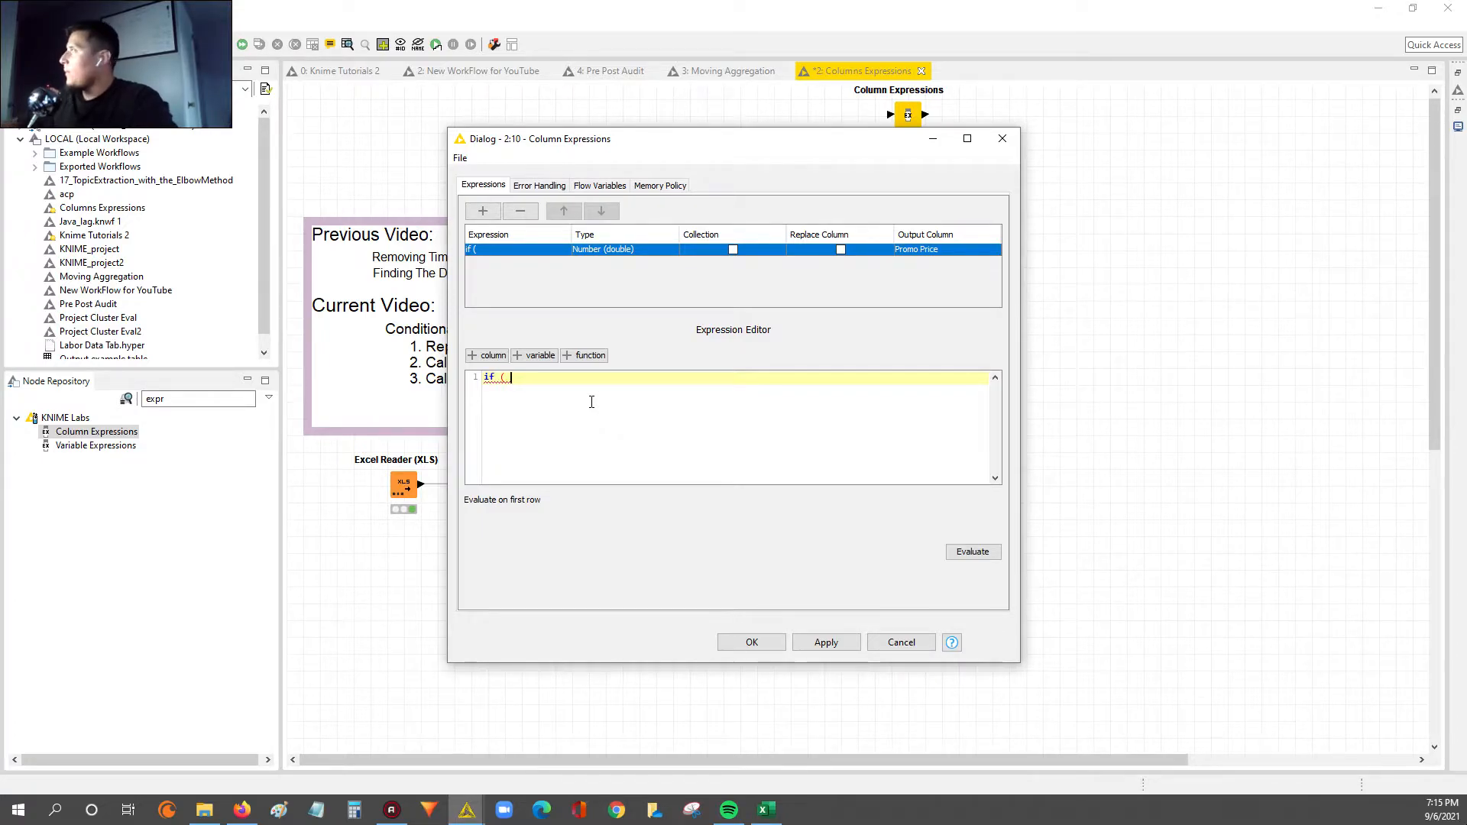
{"action": "left_click", "coordinate": [495, 356]}
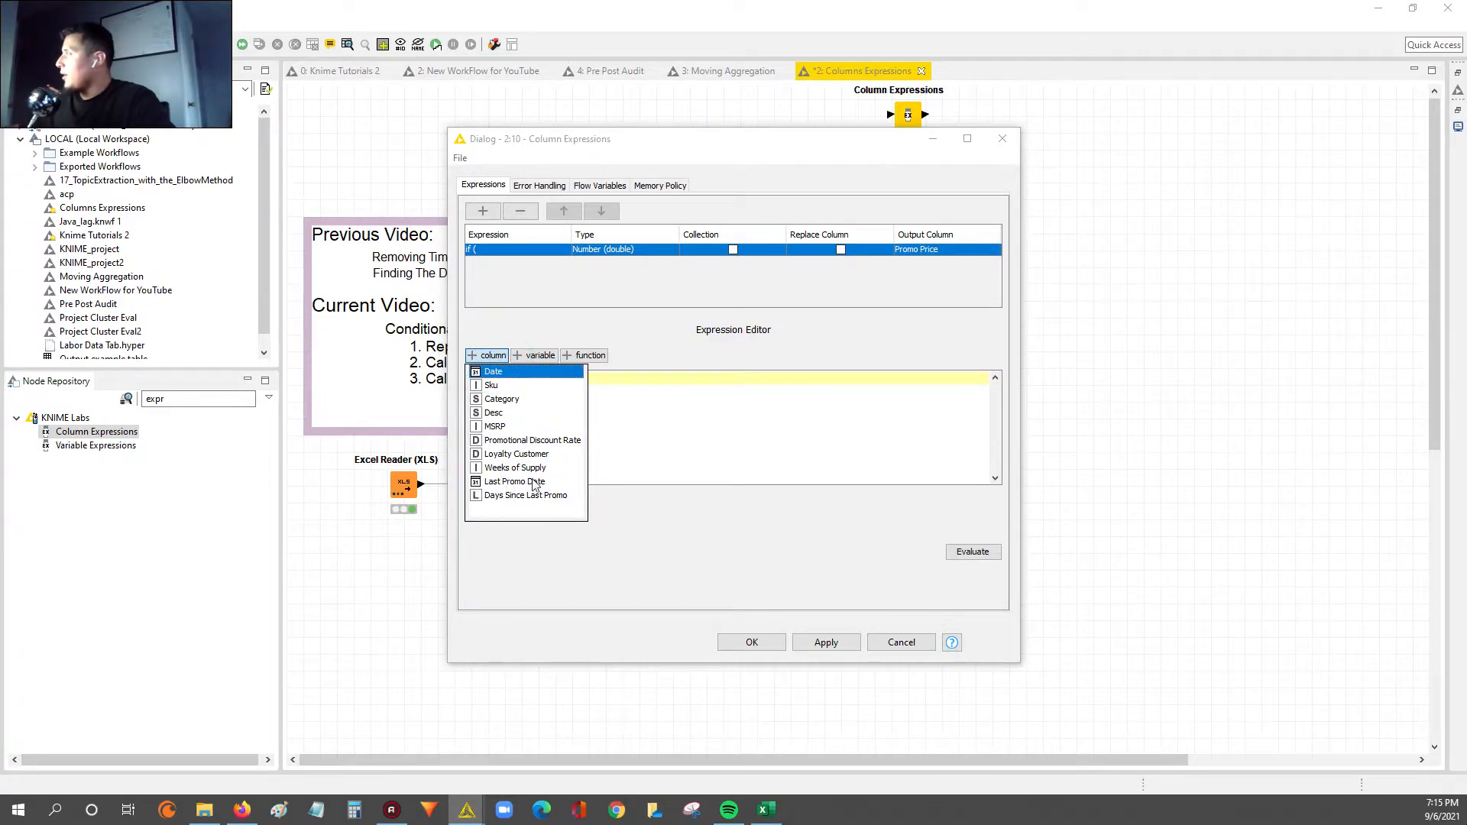
{"action": "left_click", "coordinate": [493, 426]}
{"action": "type", "text": "> 0 )"}
{"action": "key", "text": "Return"}
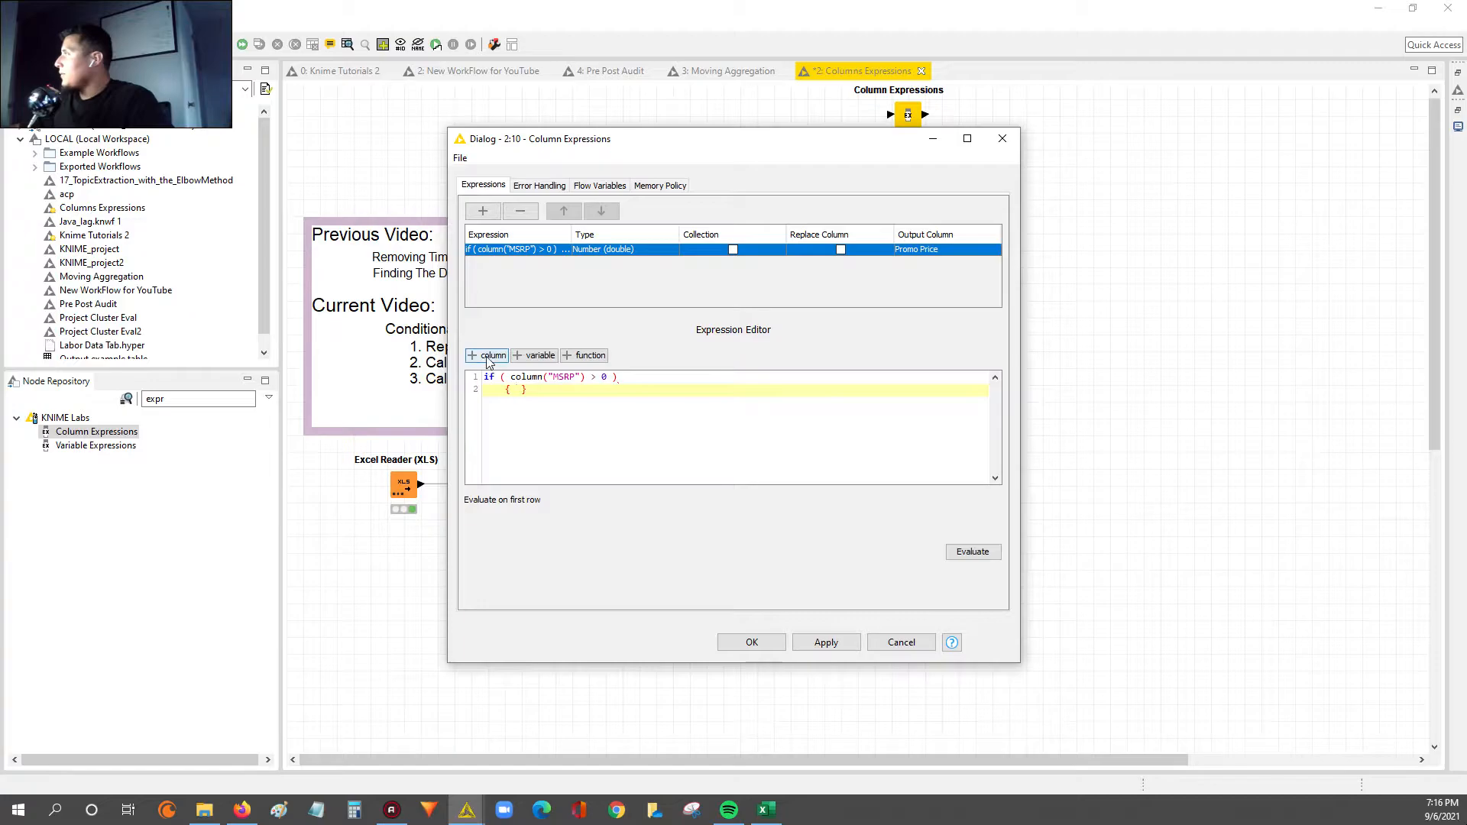
Replace column("MSRP") in the if condition with the Promotional Discount Rate column
{"action": "left_click", "coordinate": [555, 377]}
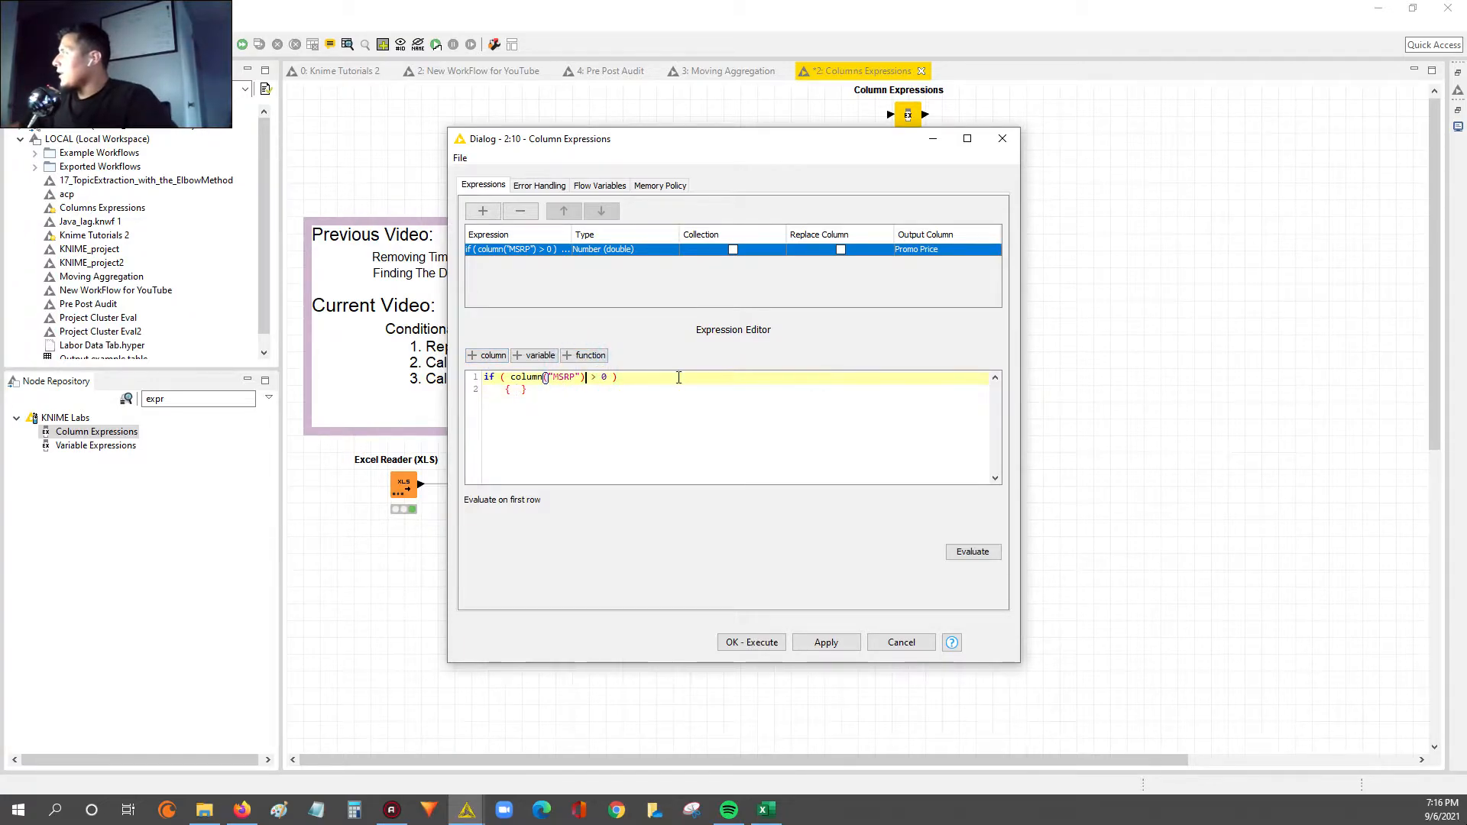
{"action": "key", "text": "ctrl+shift+Left"}
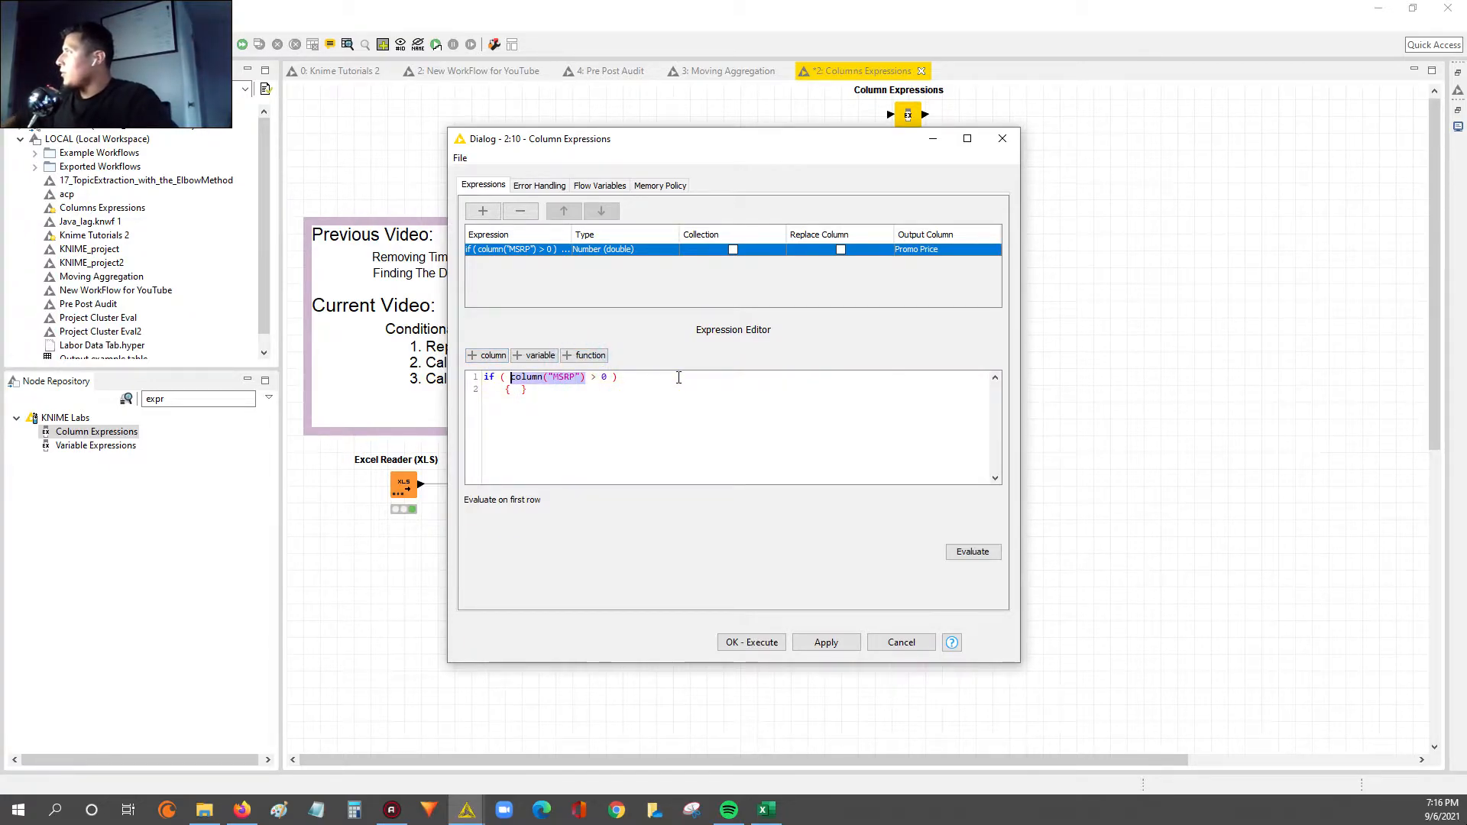
{"action": "key", "text": "Right"}
{"action": "key", "text": "ctrl+shift+Left"}
{"action": "key", "text": "ctrl+shift+Left"}
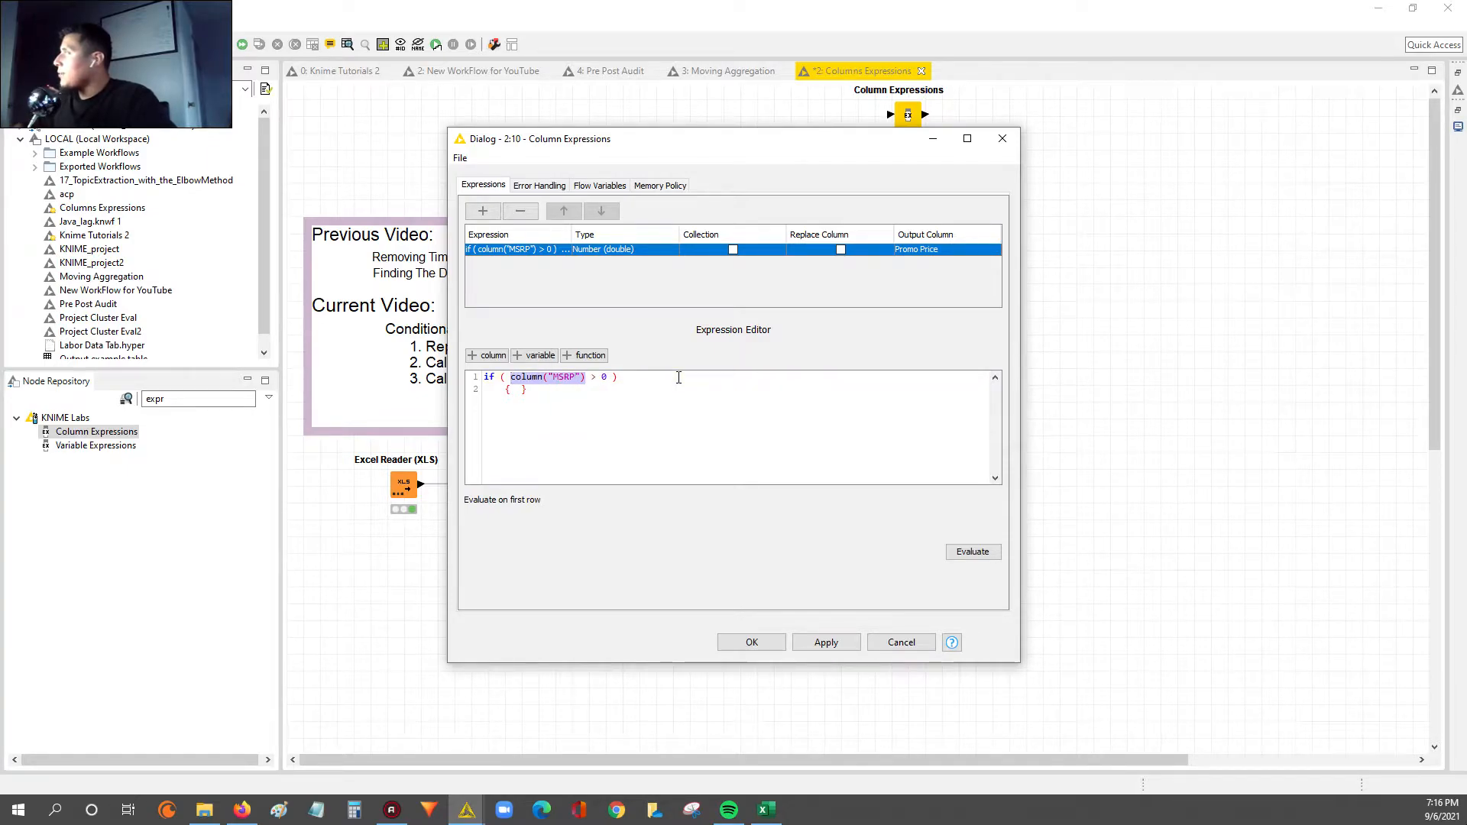
{"action": "key", "text": "Right"}
{"action": "key", "text": "ctrl+shift+Left"}
{"action": "key", "text": "ctrl+shift+Left"}
{"action": "key", "text": "ctrl+shift+Left"}
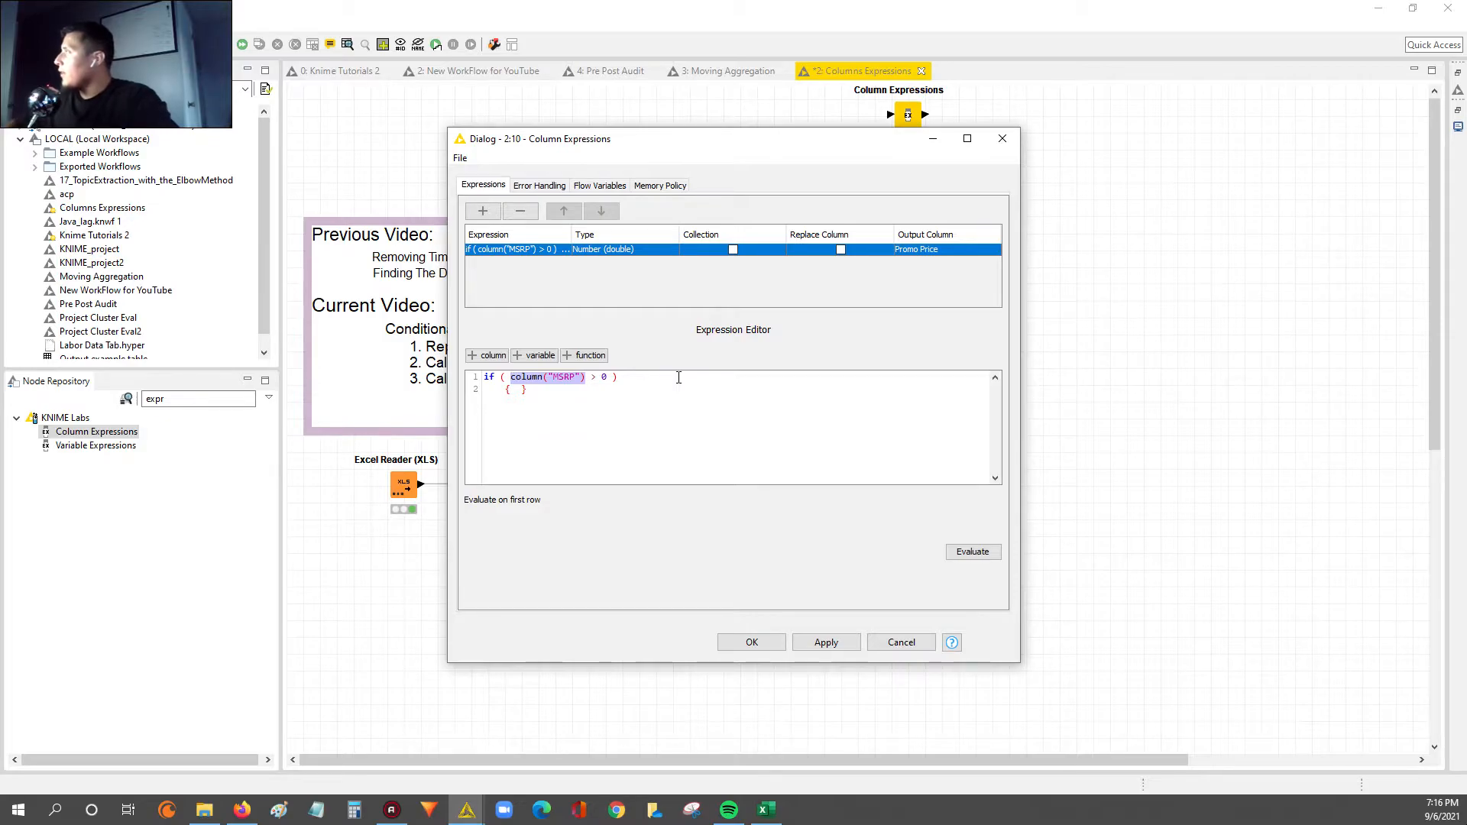
{"action": "key", "text": "BackSpace"}
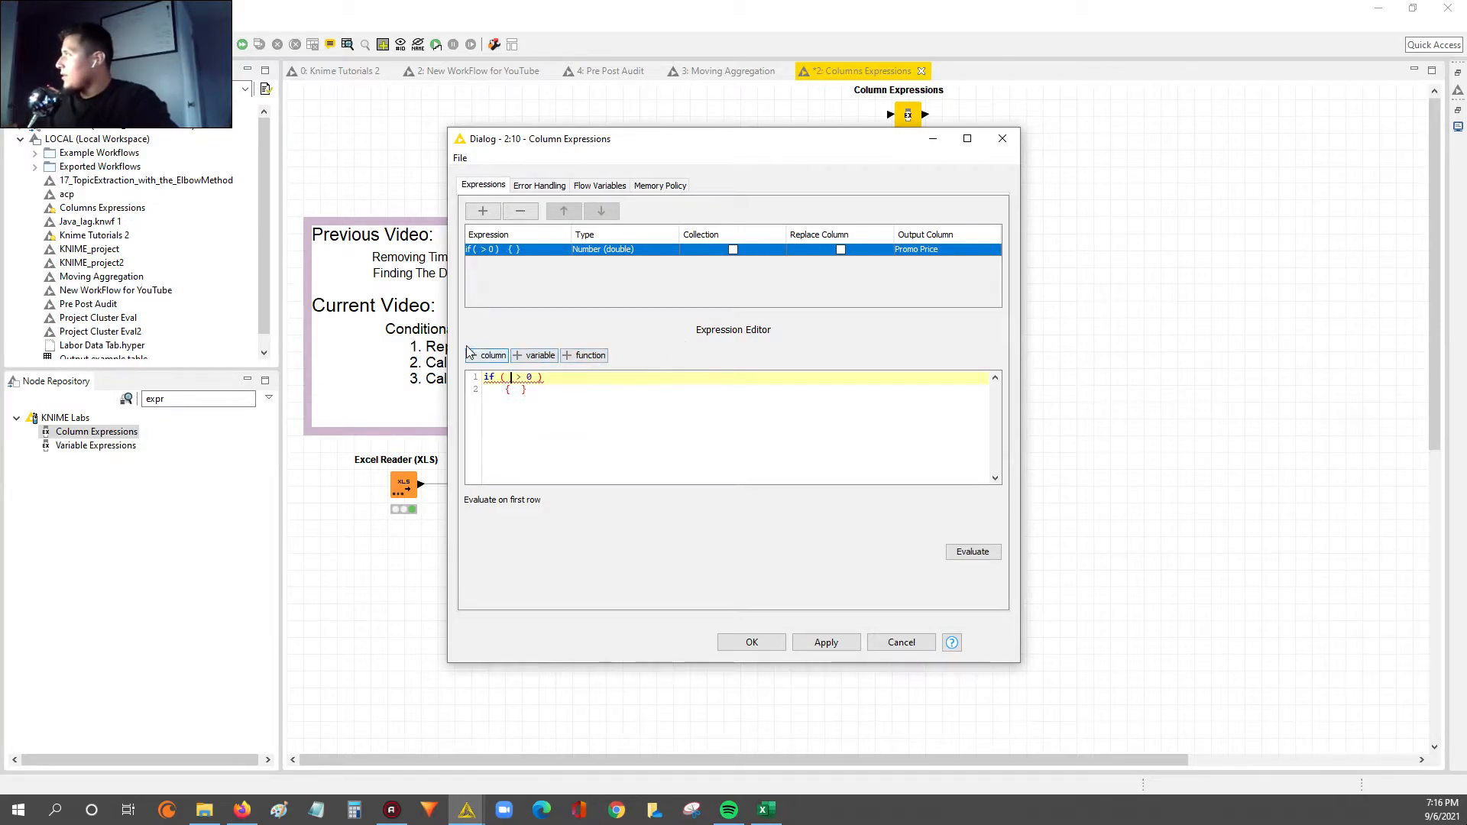
{"action": "left_click", "coordinate": [489, 355]}
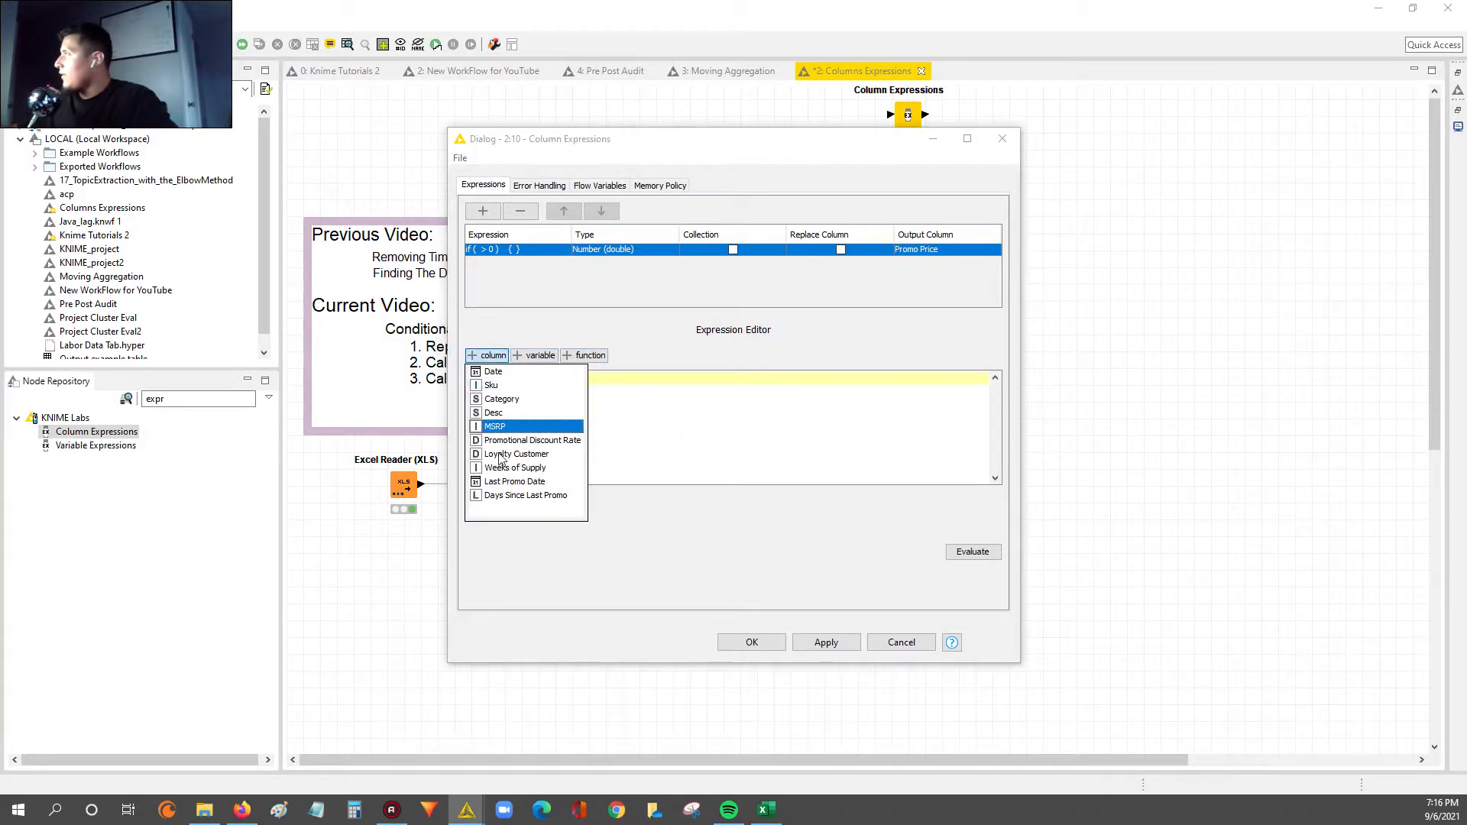
{"action": "left_click", "coordinate": [535, 440]}
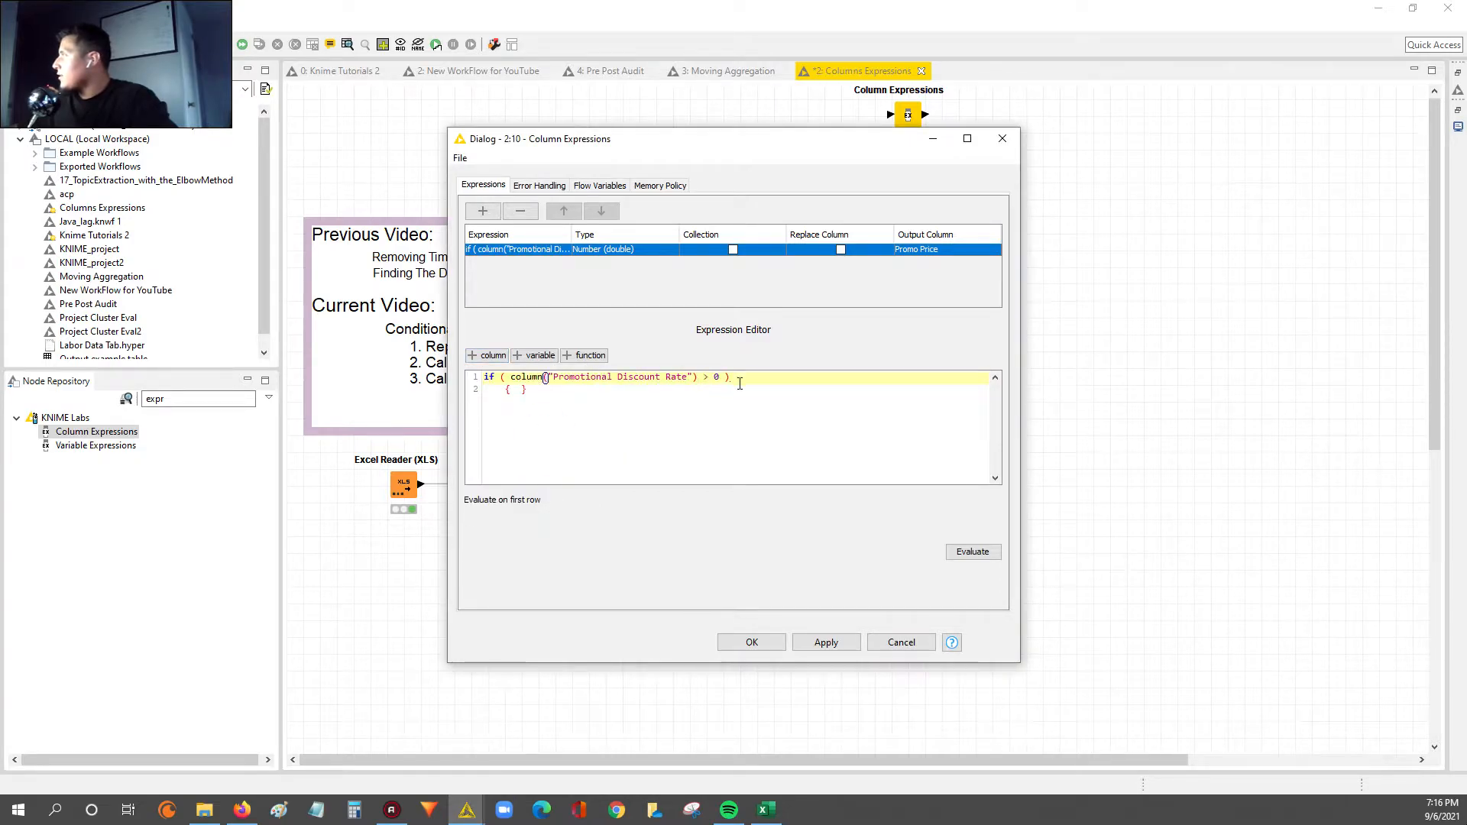
Enter column("MSRP") * (1- ) inside the braces of the if block
{"action": "left_click", "coordinate": [516, 389]}
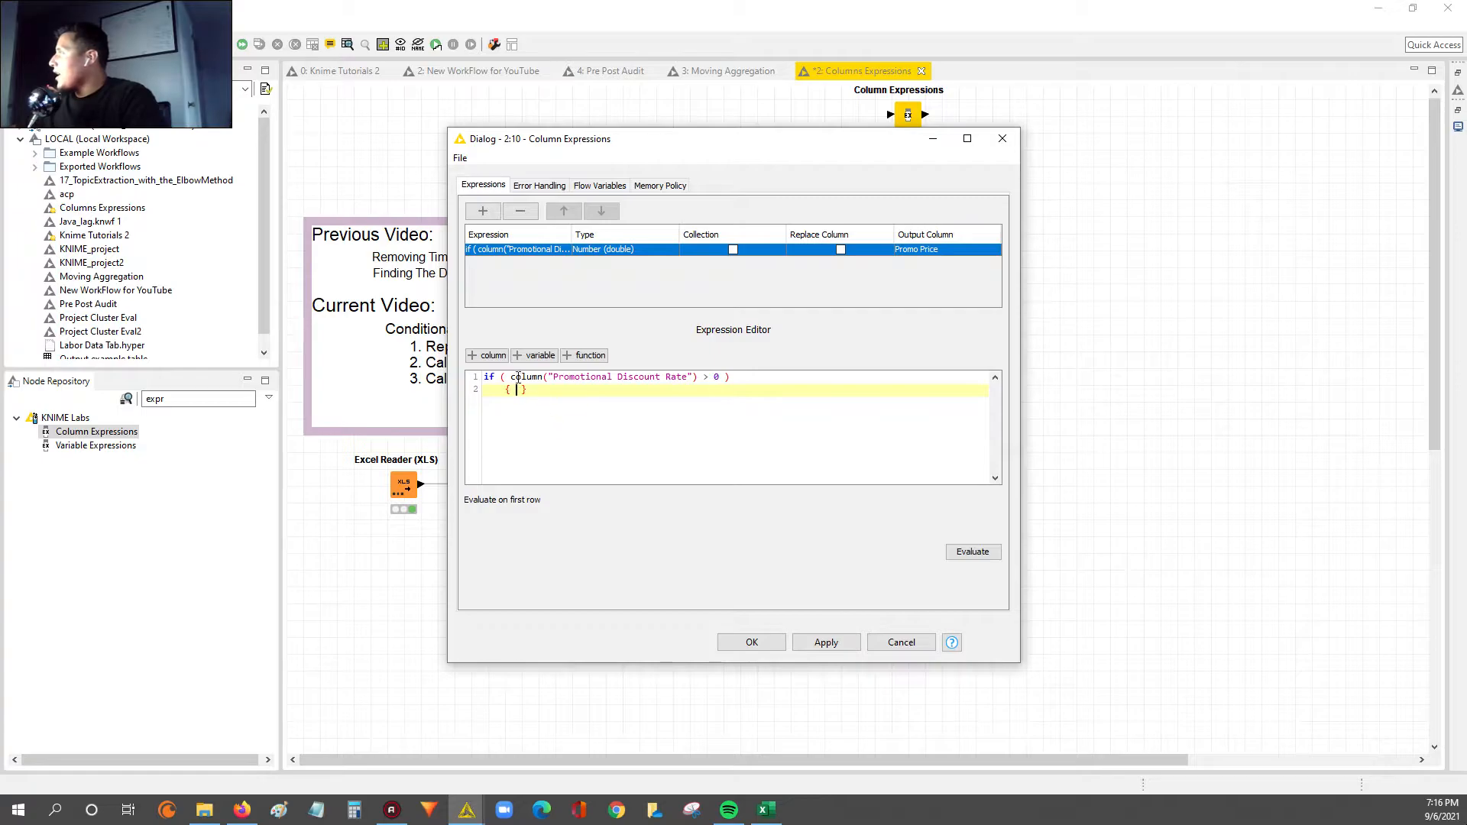
{"action": "left_click_drag", "start_coordinate": [512, 377], "coordinate": [702, 376]}
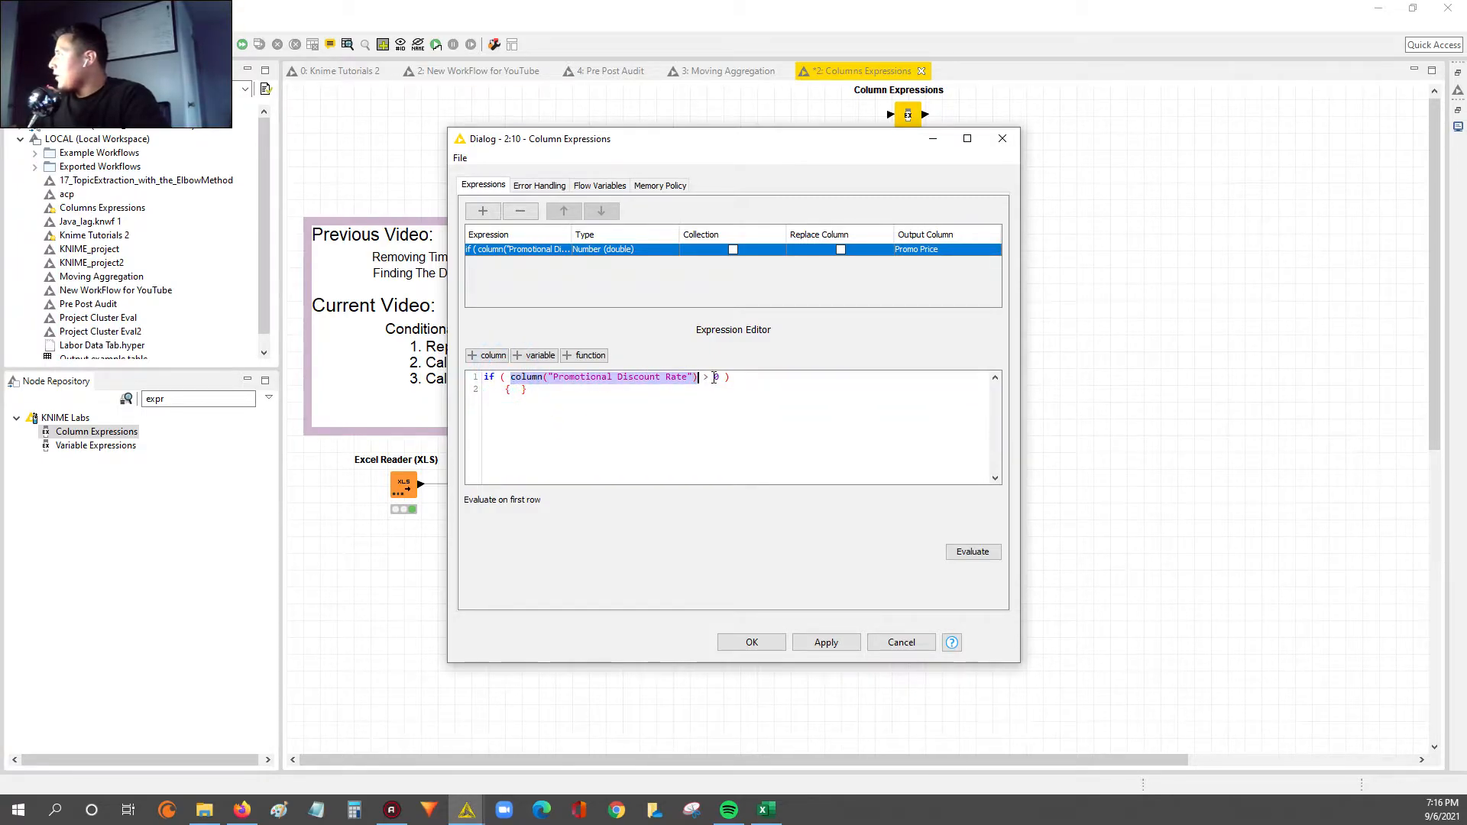
{"action": "left_click", "coordinate": [509, 389]}
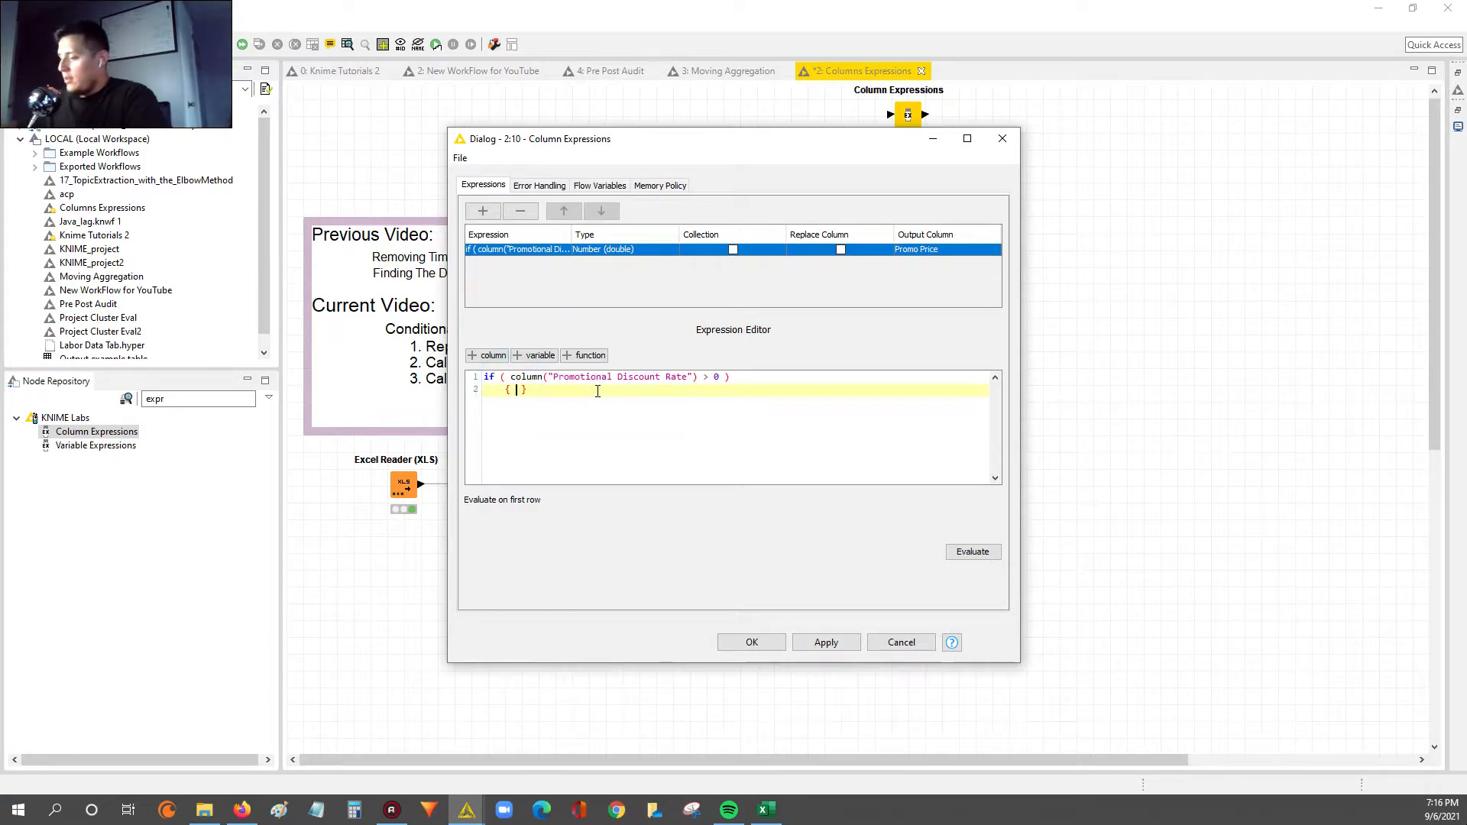
{"action": "left_click", "coordinate": [489, 356]}
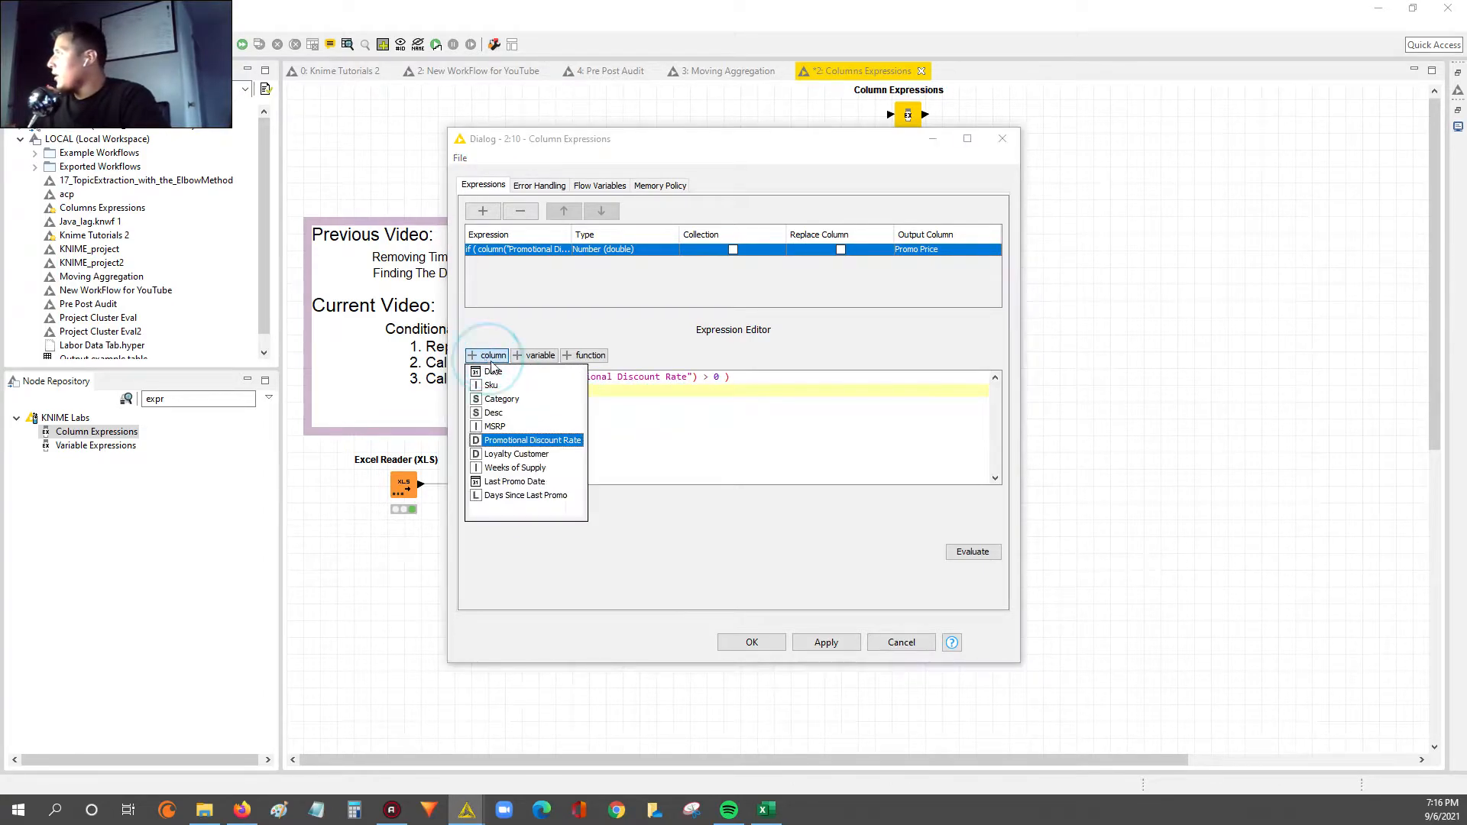
{"action": "left_click", "coordinate": [492, 426]}
{"action": "left_click", "coordinate": [491, 426]}
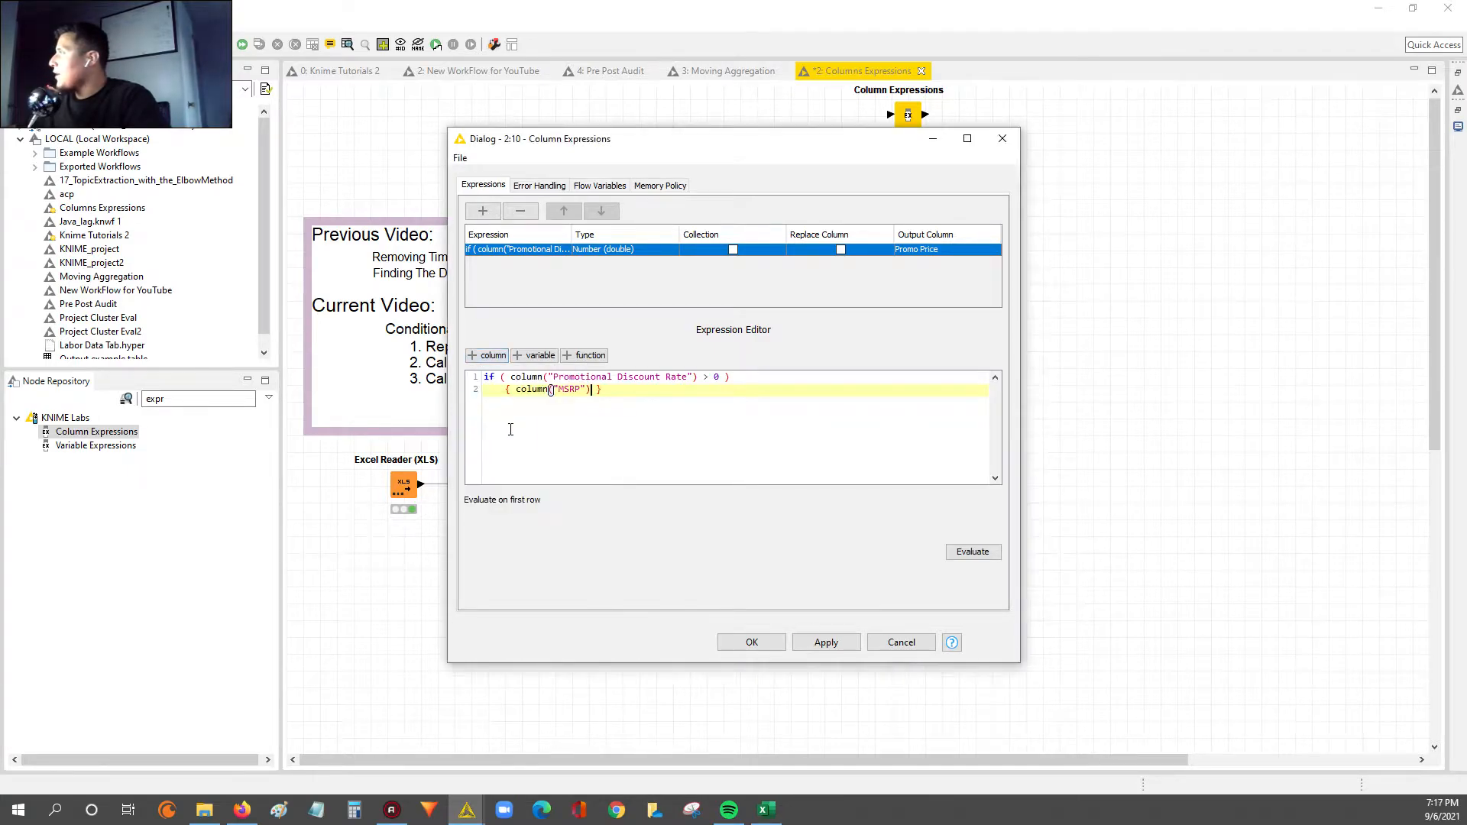
{"action": "type", "text": "* ("}
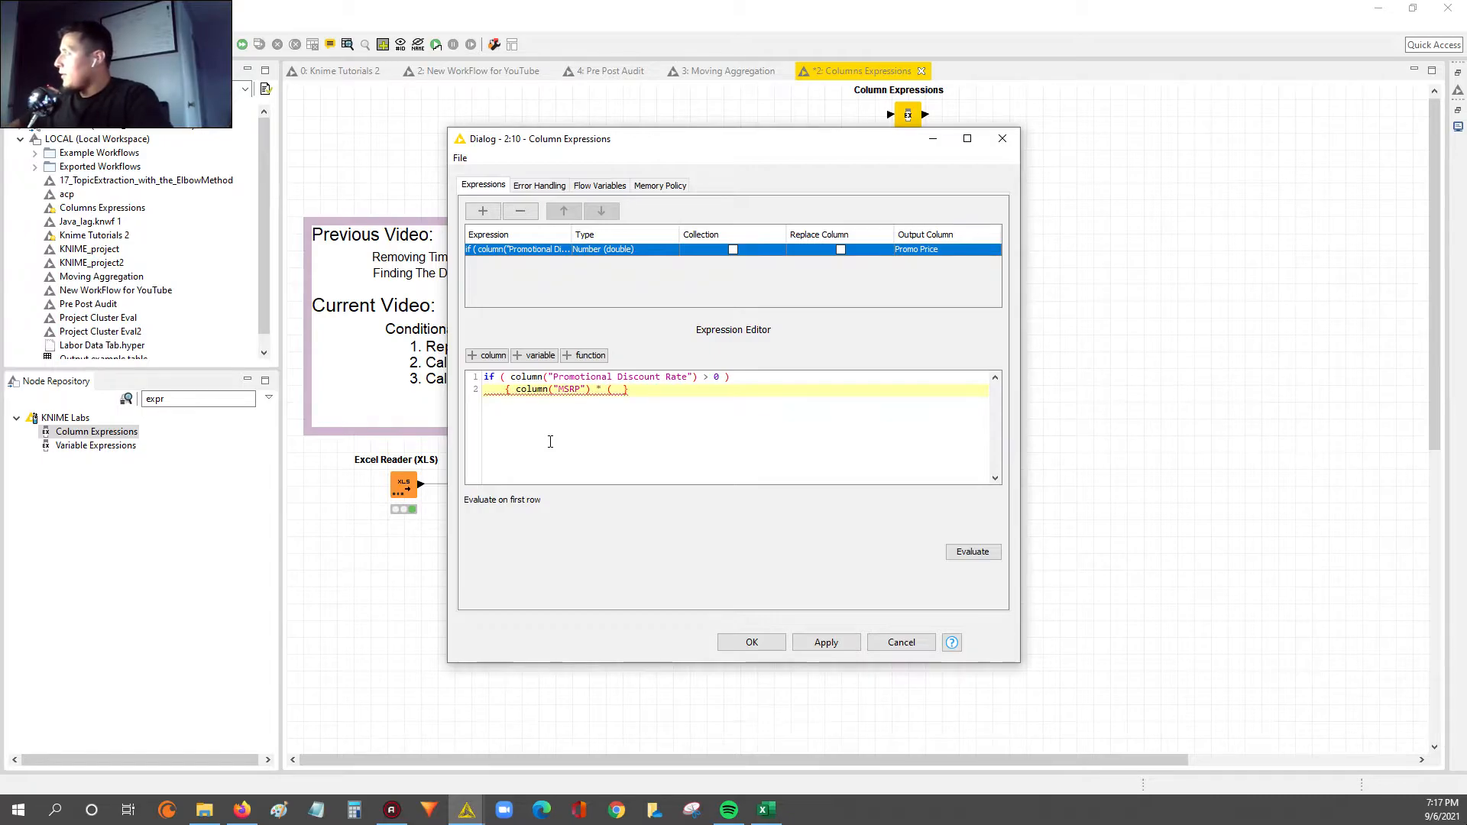
{"action": "type", "text": "1-"}
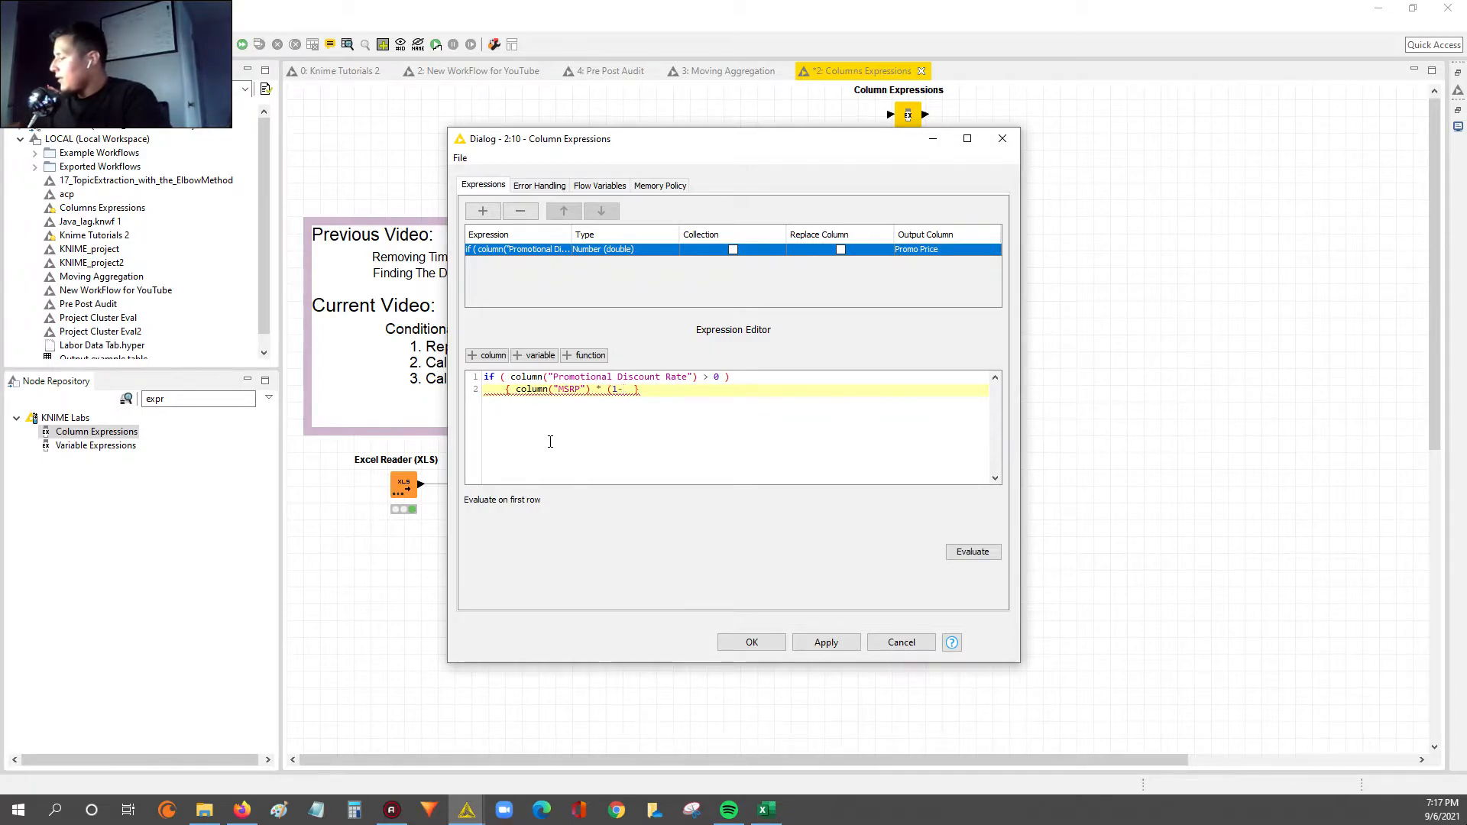
{"action": "type", "text": " )"}
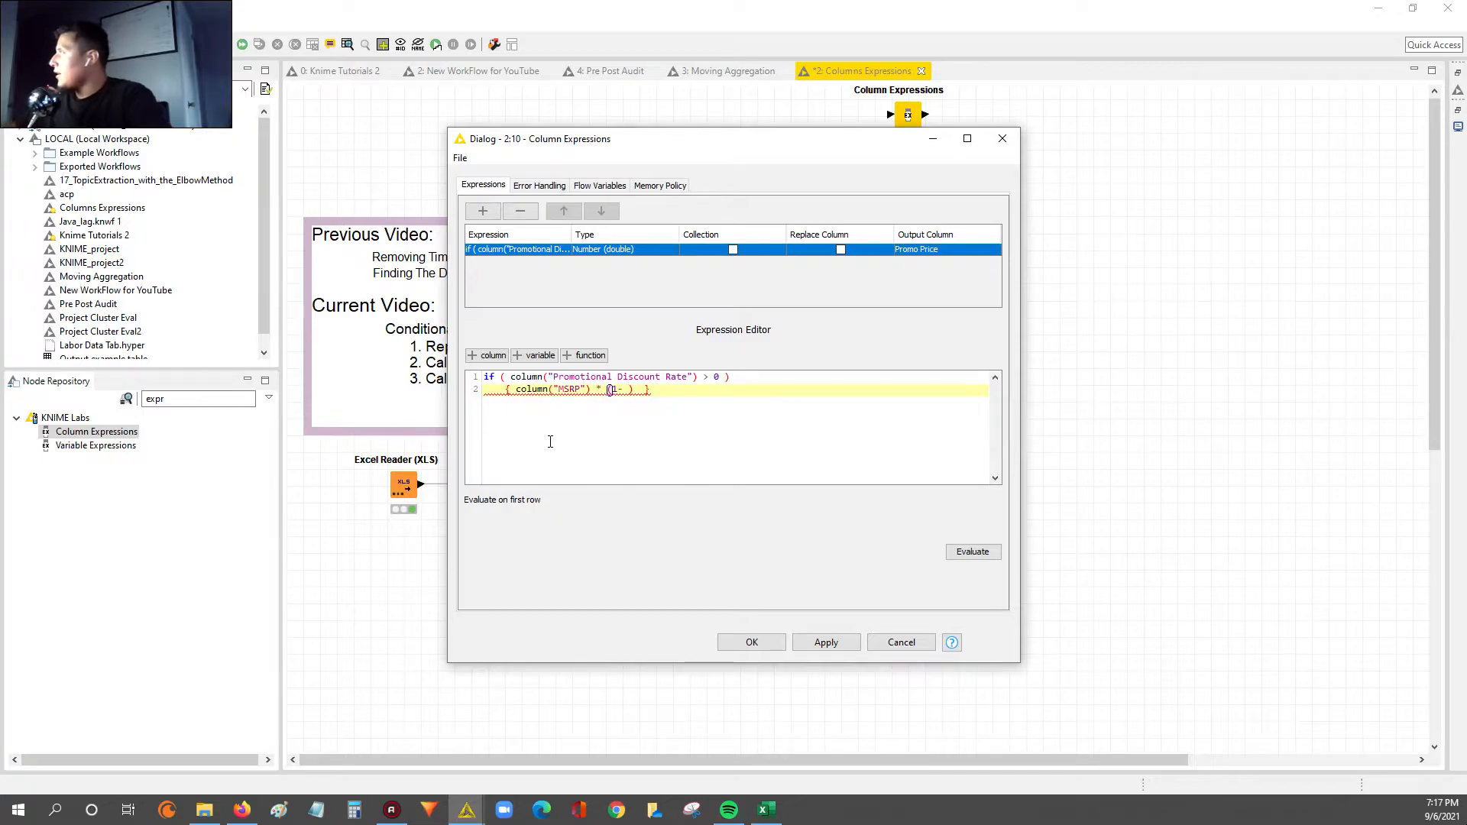
Complete the parenthesised factor as (1- column("Promotional Discount Rate")) by inserting the Promotional Discount Rate column after the minus sign
{"action": "left_click", "coordinate": [596, 390]}
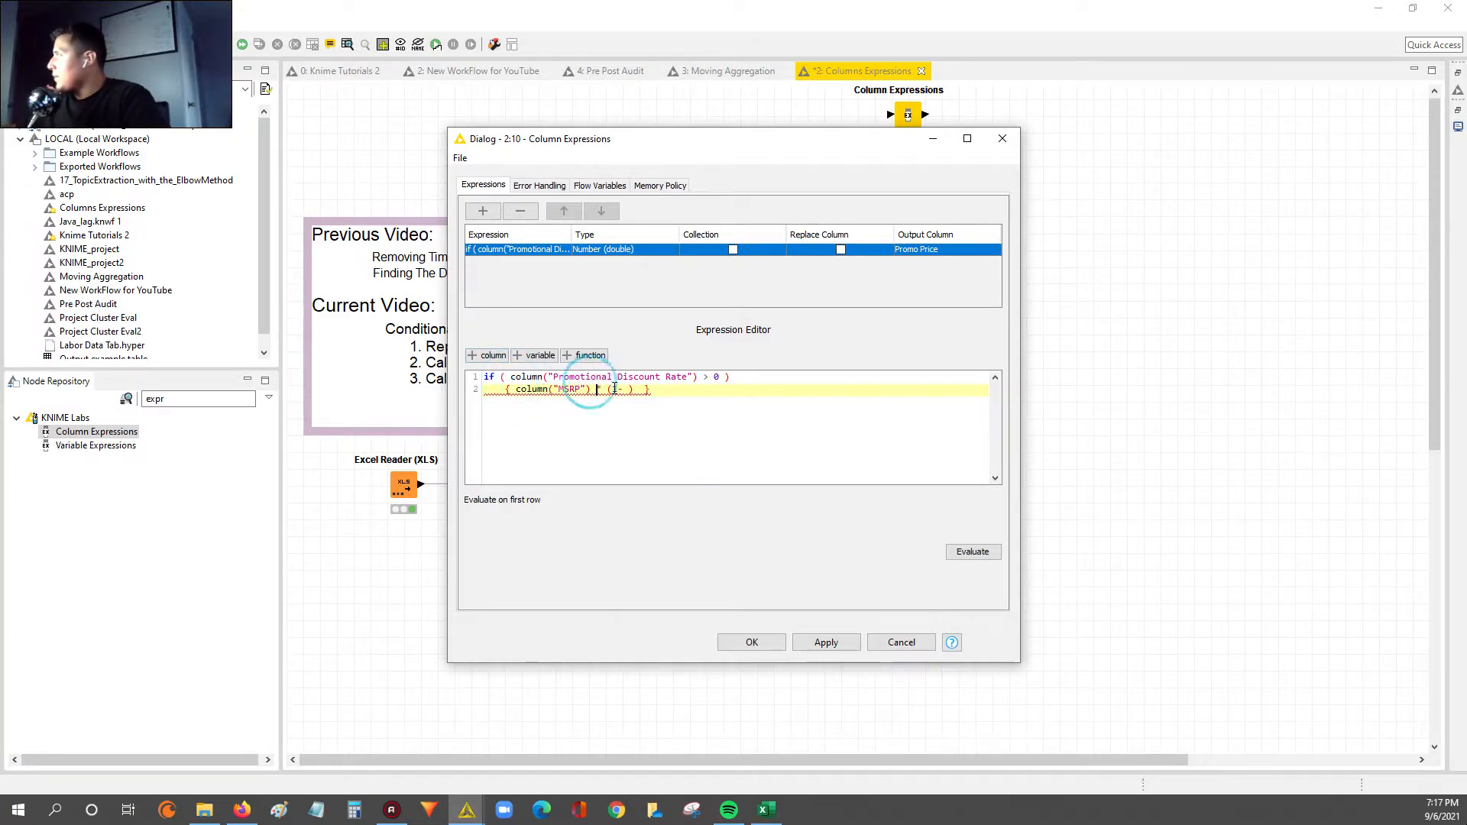
{"action": "left_click_drag", "start_coordinate": [608, 390], "coordinate": [632, 392]}
{"action": "left_click", "coordinate": [626, 390]}
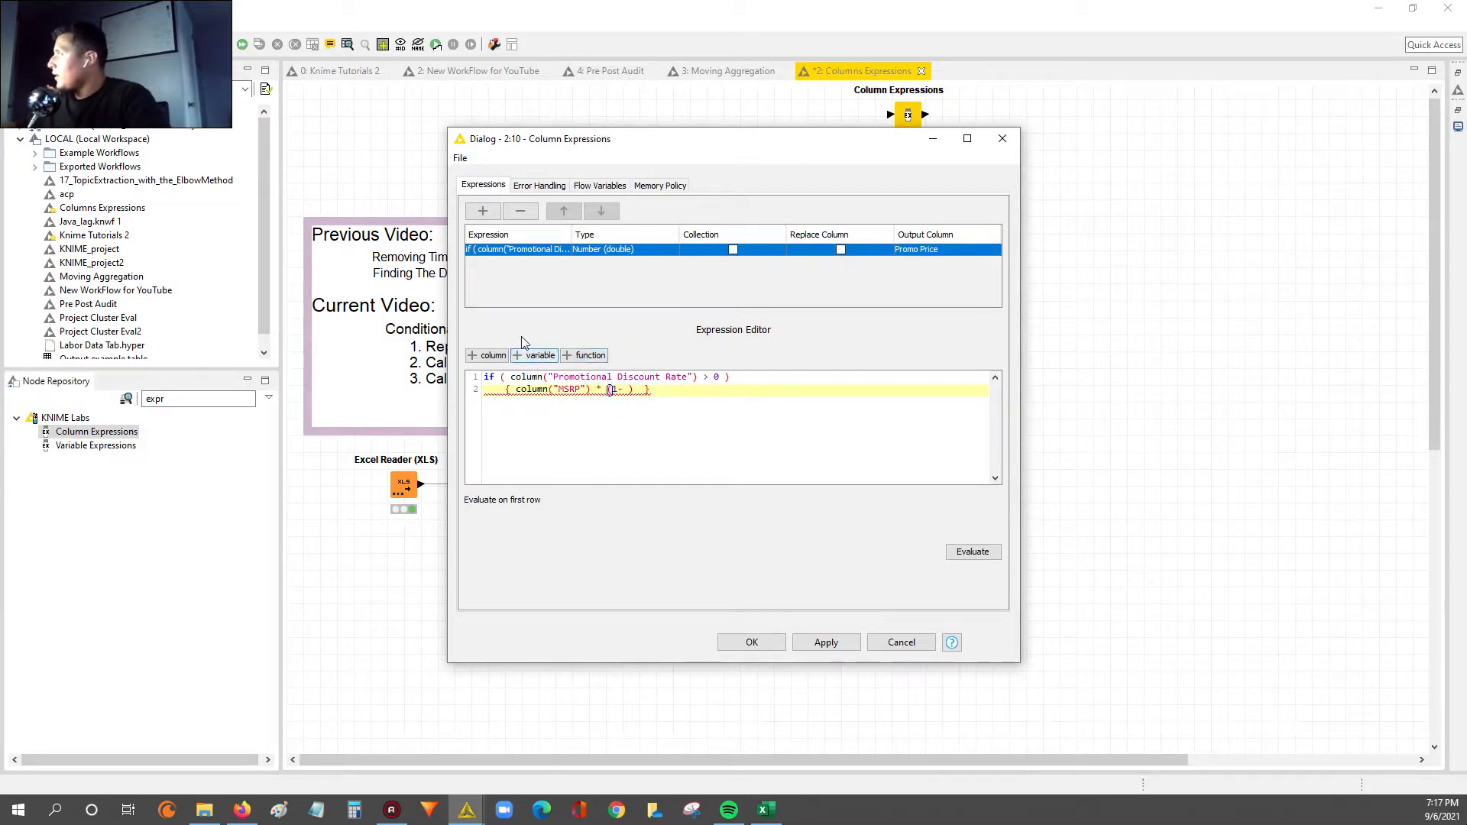
{"action": "left_click", "coordinate": [489, 355]}
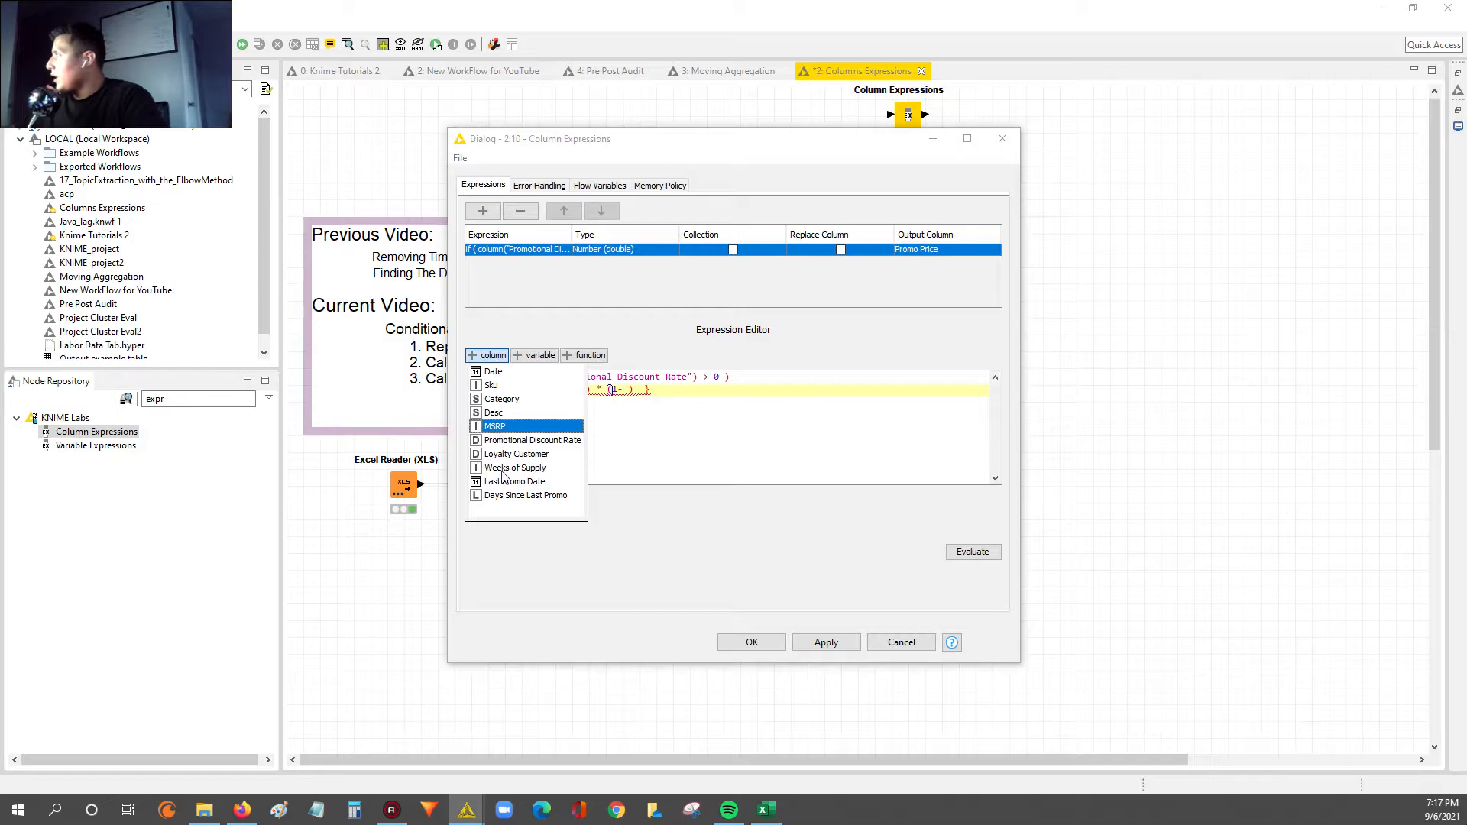
{"action": "left_click", "coordinate": [523, 440]}
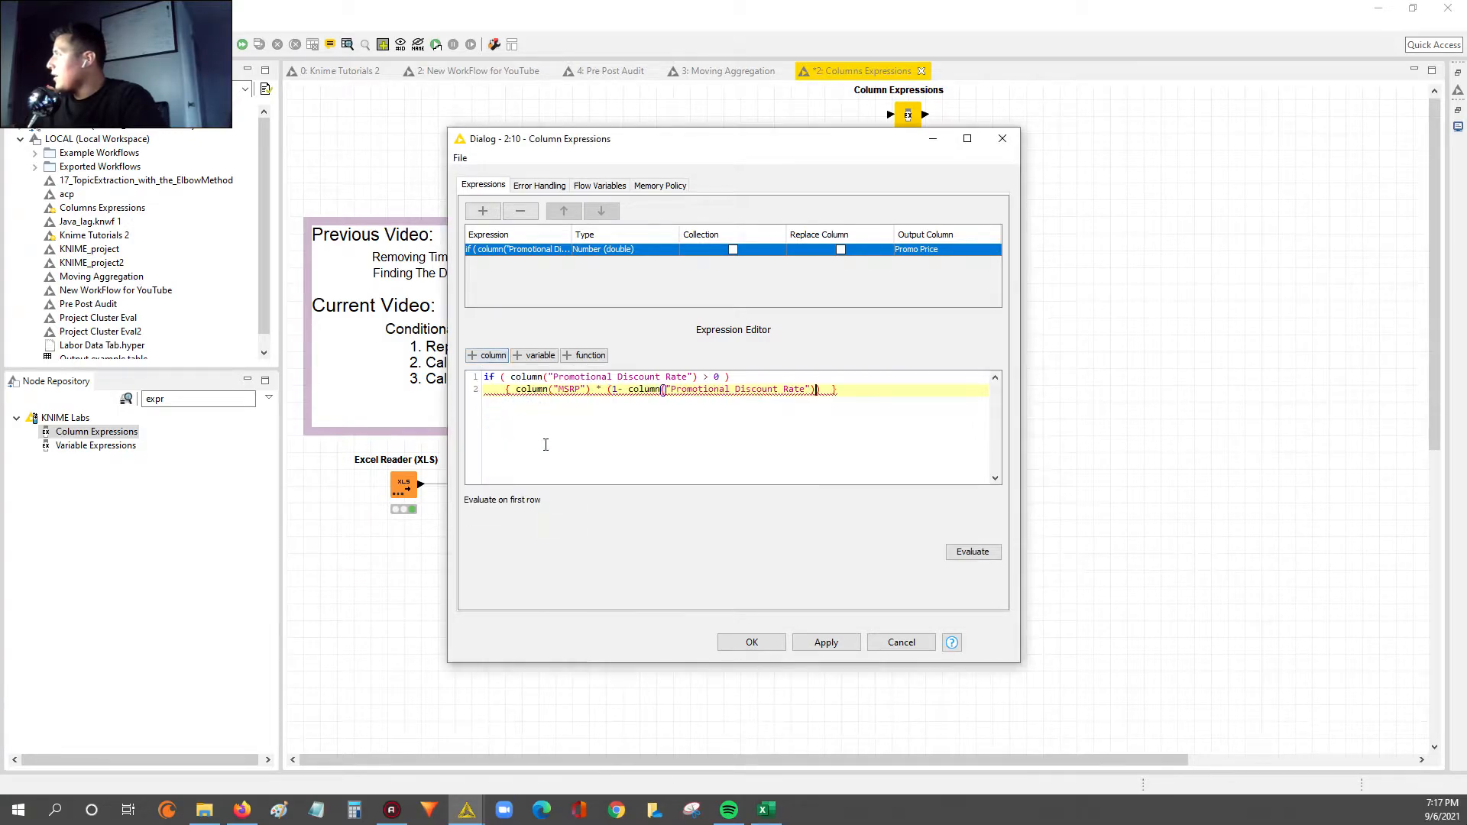
{"action": "type", "text": ")"}
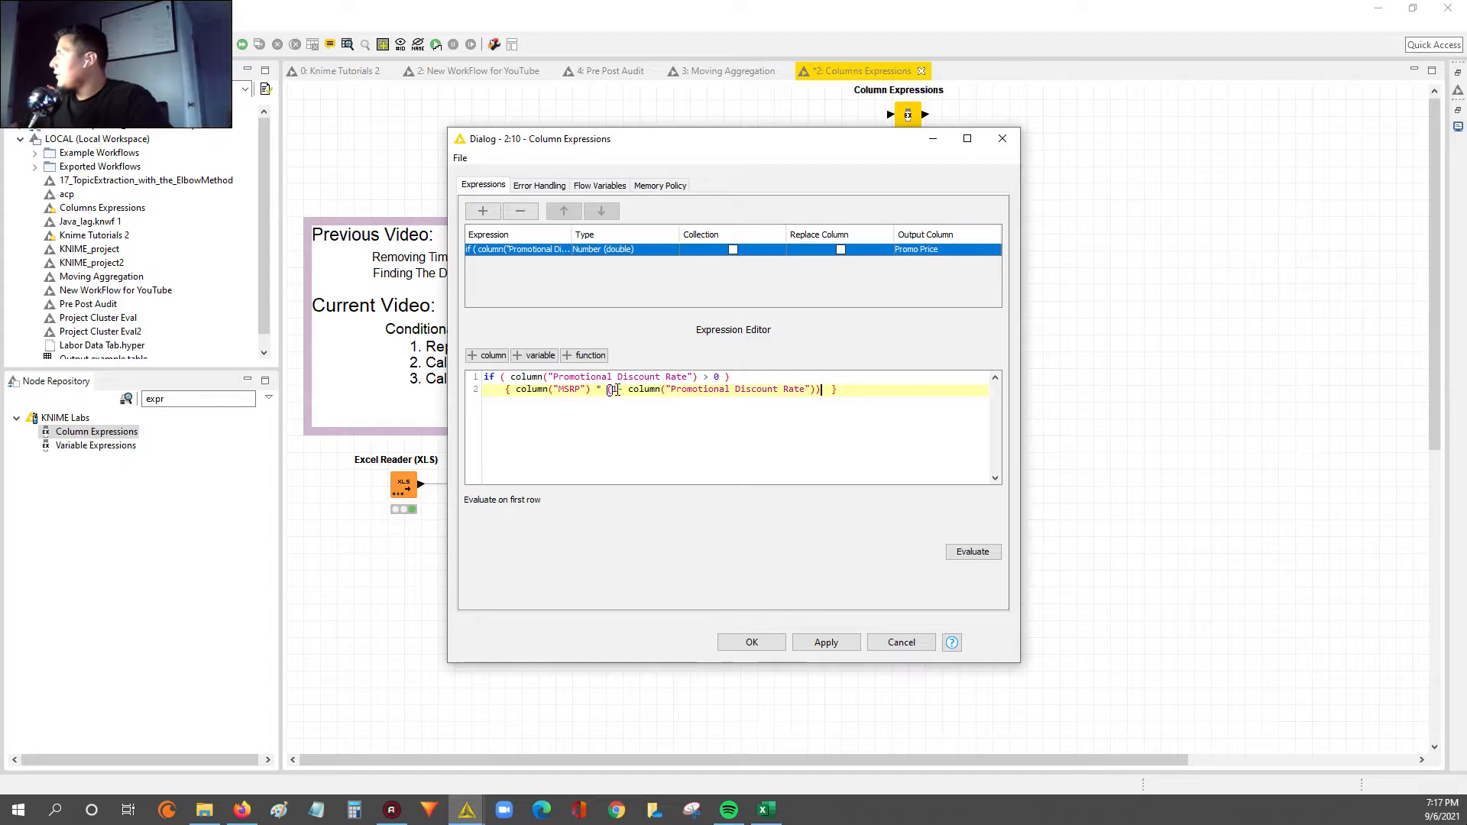
Add an empty else { } branch on a new line below the if block and place the cursor inside its braces
{"action": "left_click", "coordinate": [835, 389]}
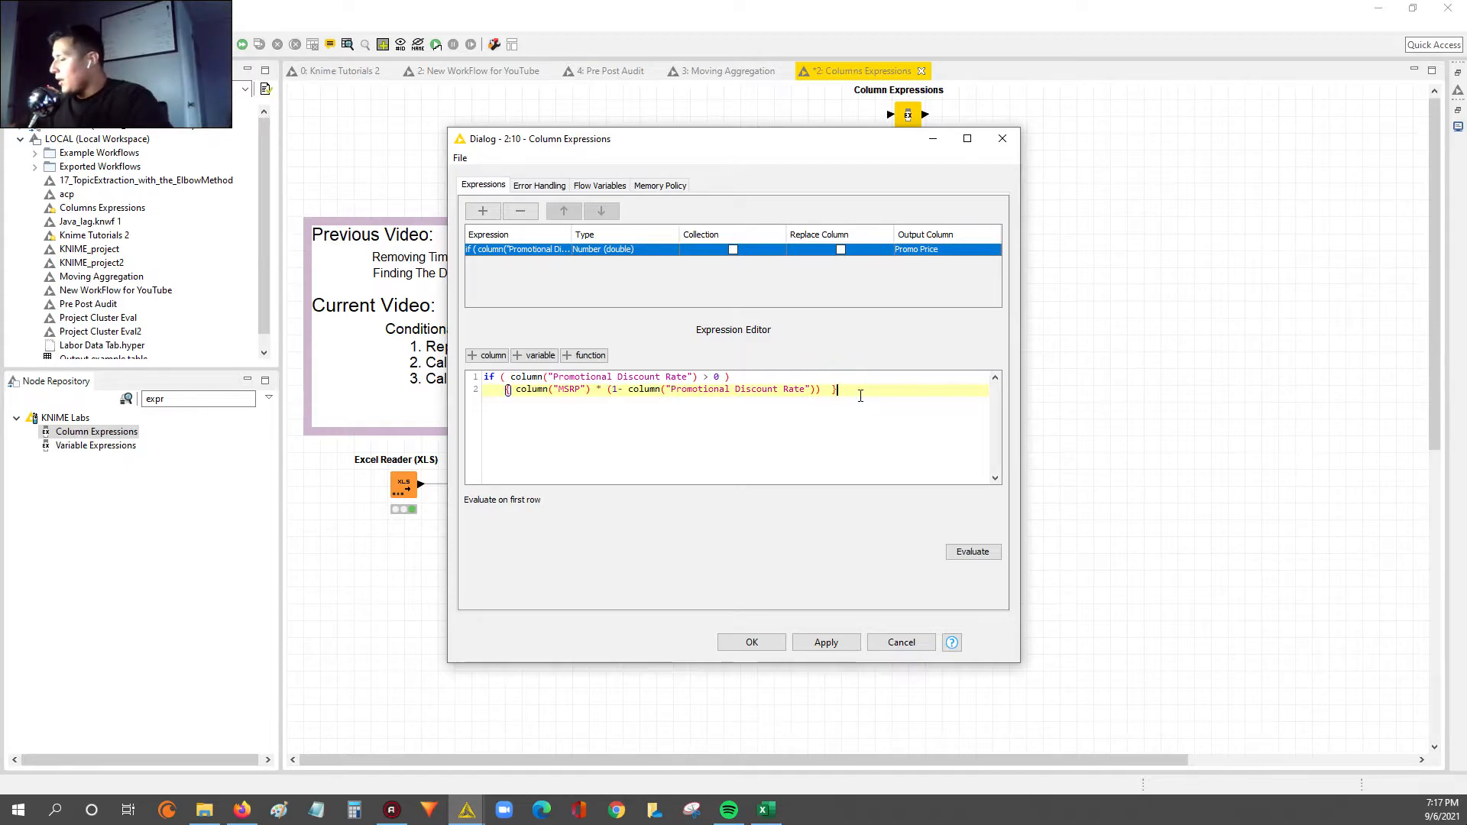
{"action": "key", "text": "Return"}
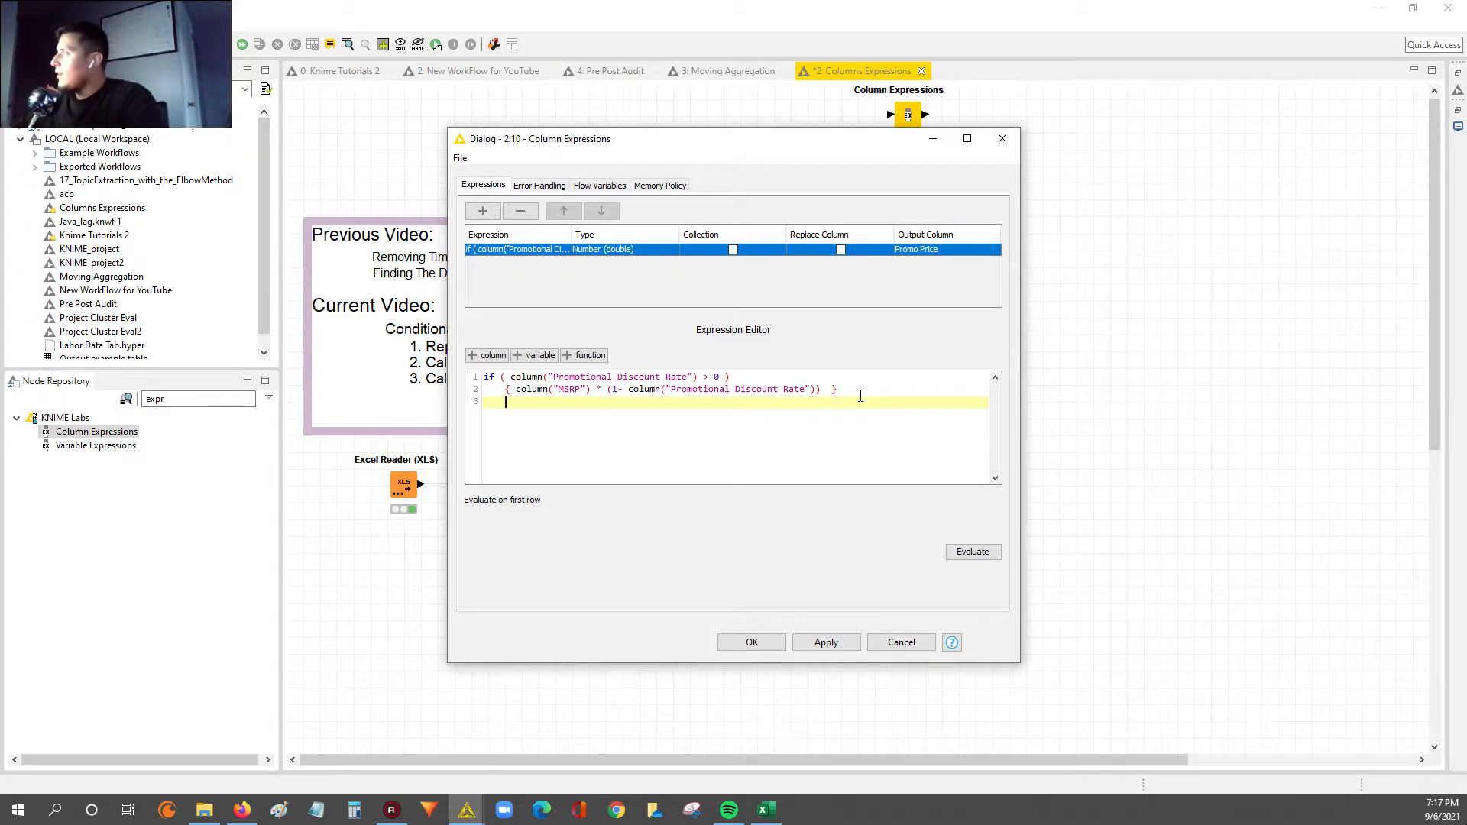
{"action": "type", "text": "else "}
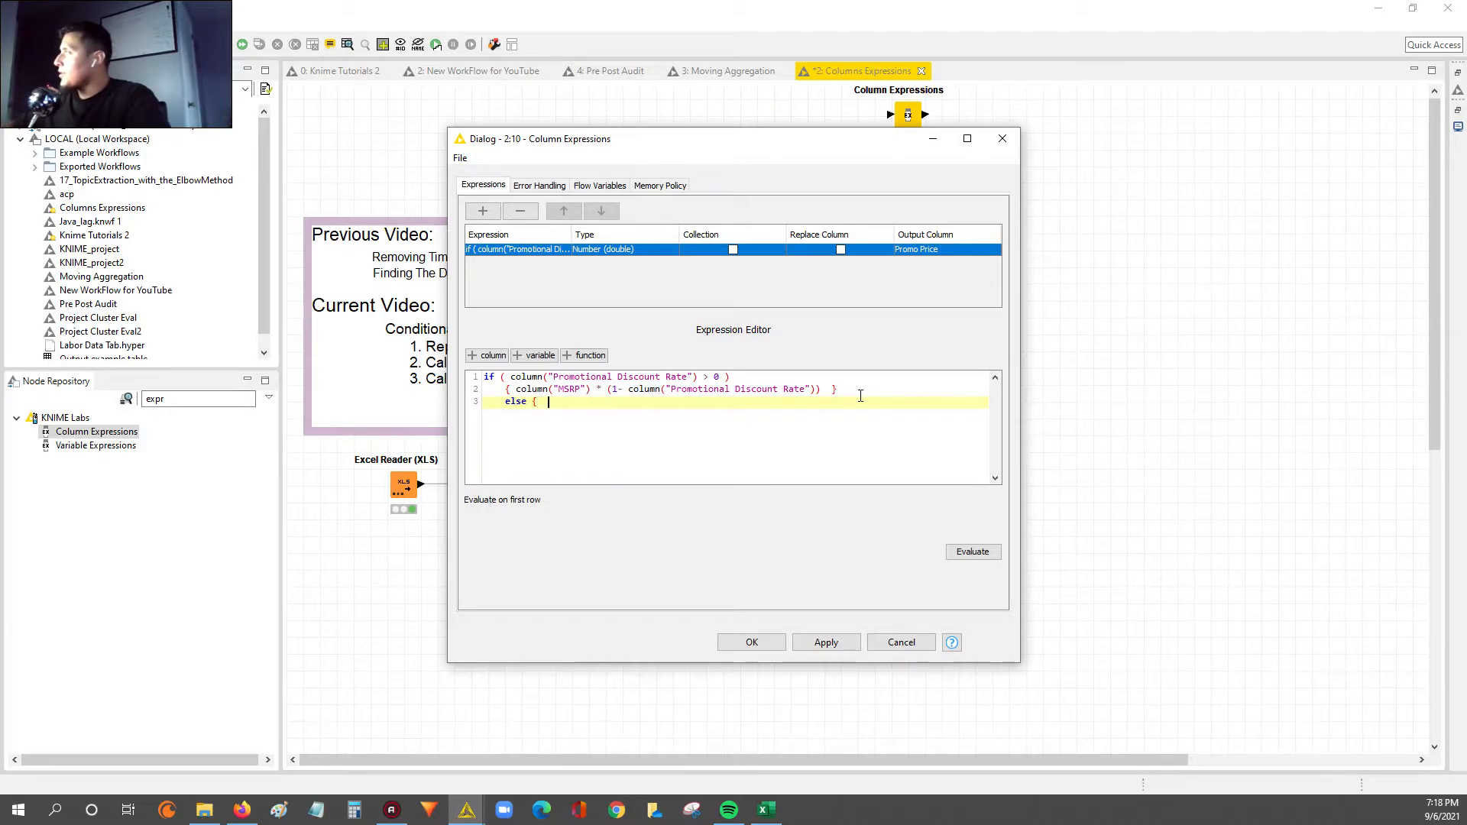
{"action": "type", "text": "{  }"}
{"action": "key", "text": "Left"}
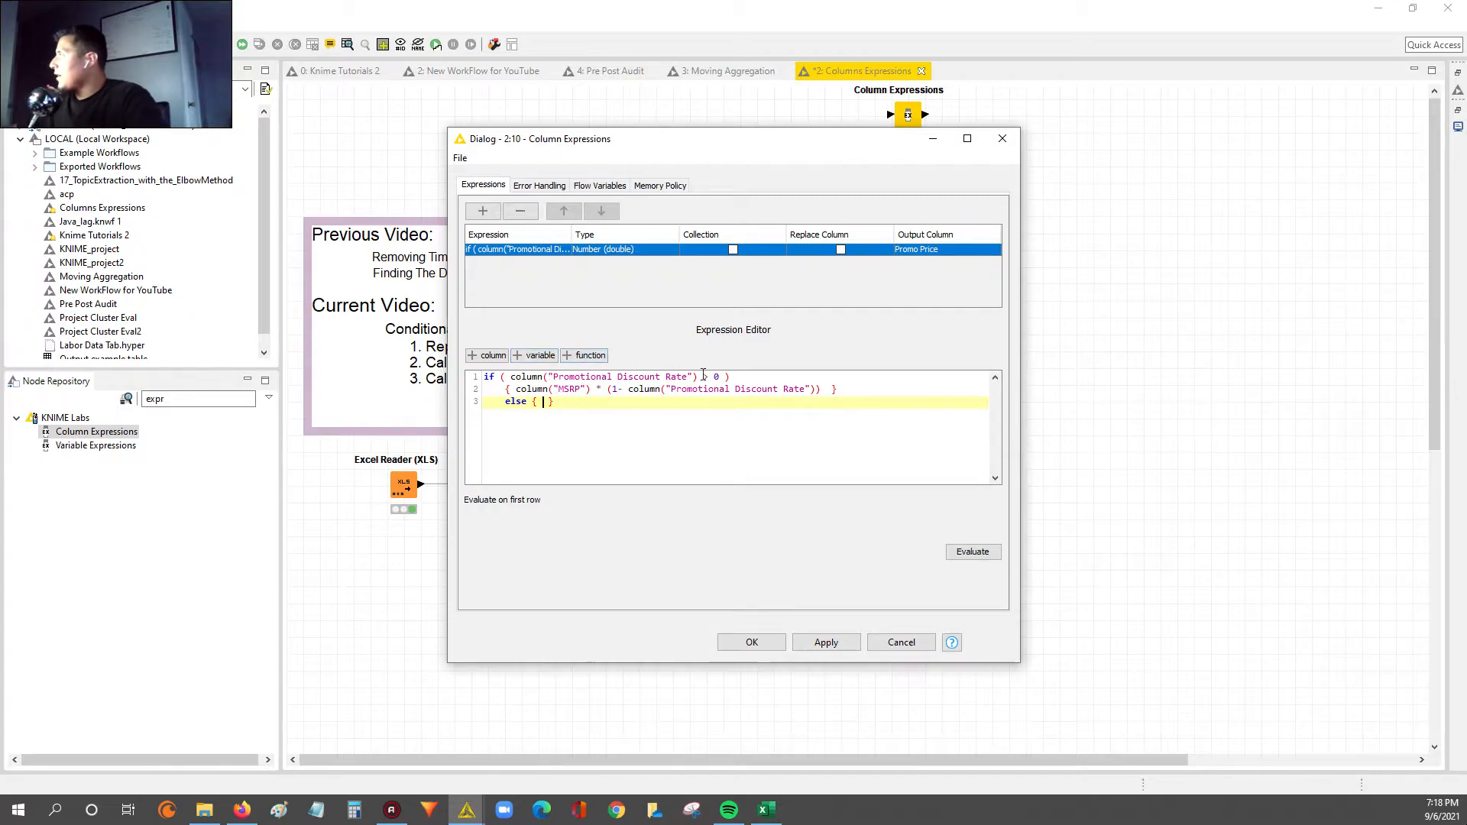
{"action": "left_click_drag", "start_coordinate": [720, 377], "coordinate": [830, 390]}
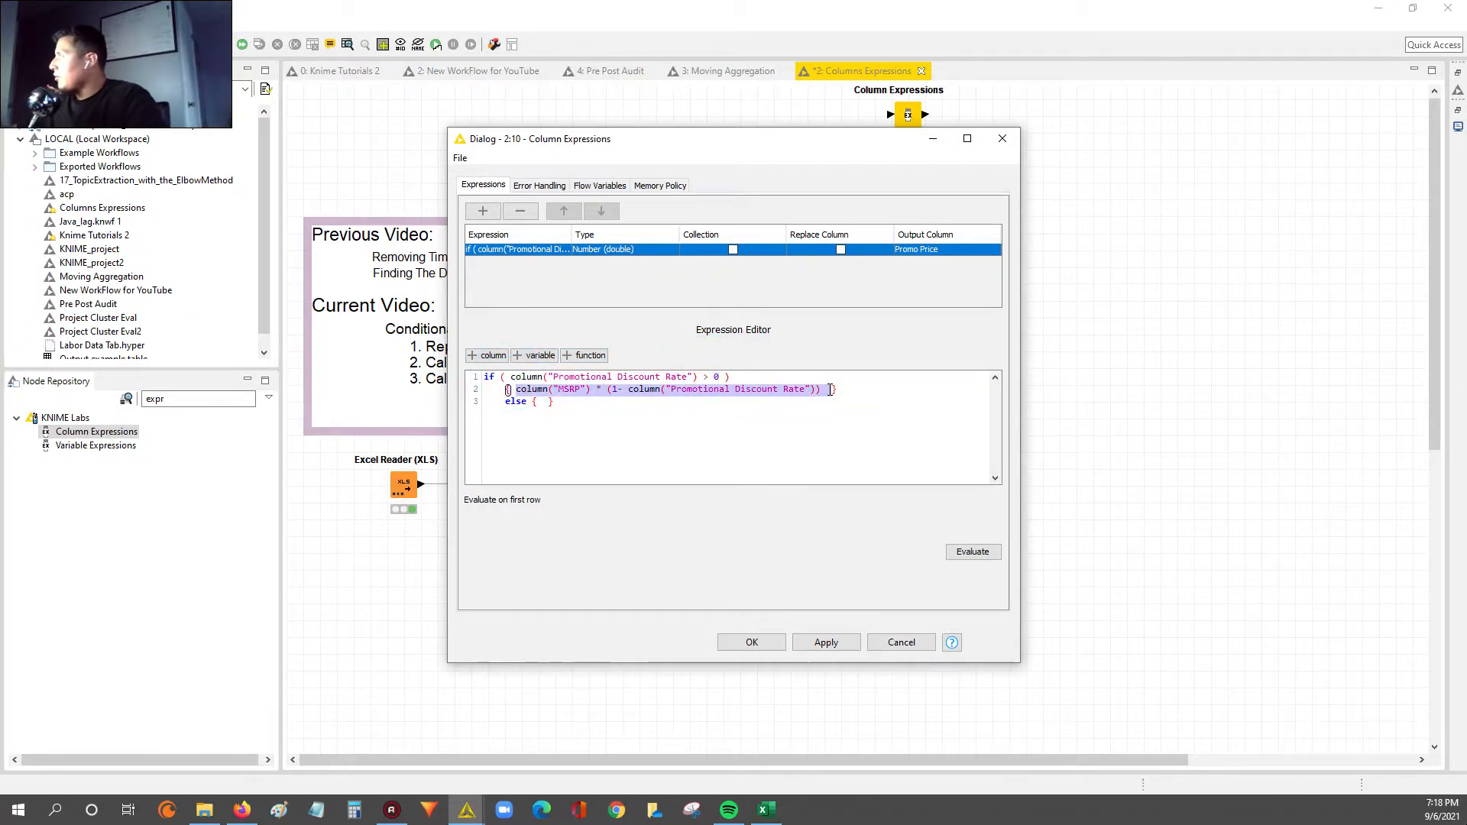
{"action": "left_click", "coordinate": [544, 403]}
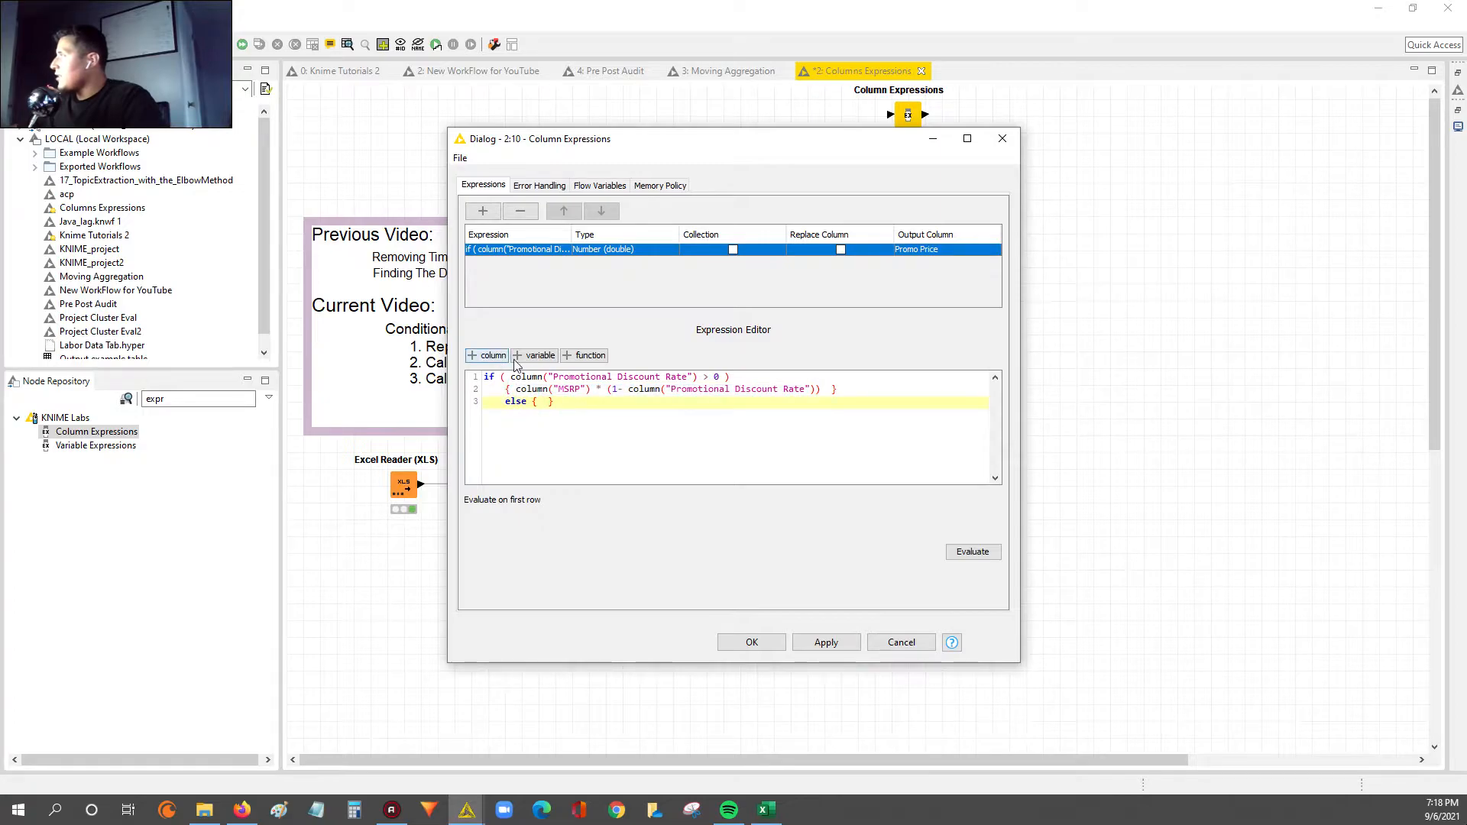
Insert the MSRP column inside the braces of the else branch and add an empty line above else
{"action": "left_click", "coordinate": [475, 357]}
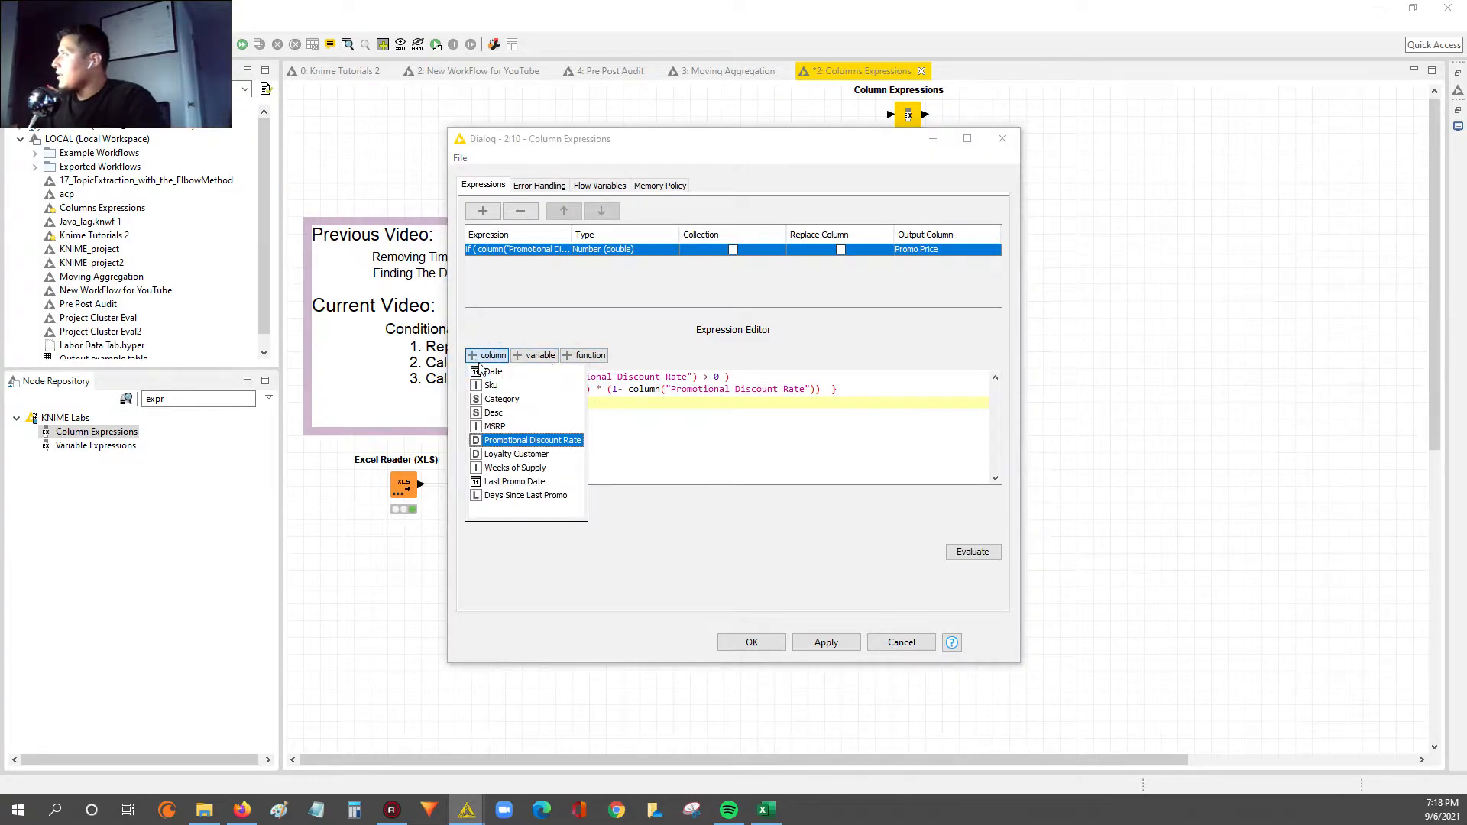
{"action": "left_click", "coordinate": [497, 426]}
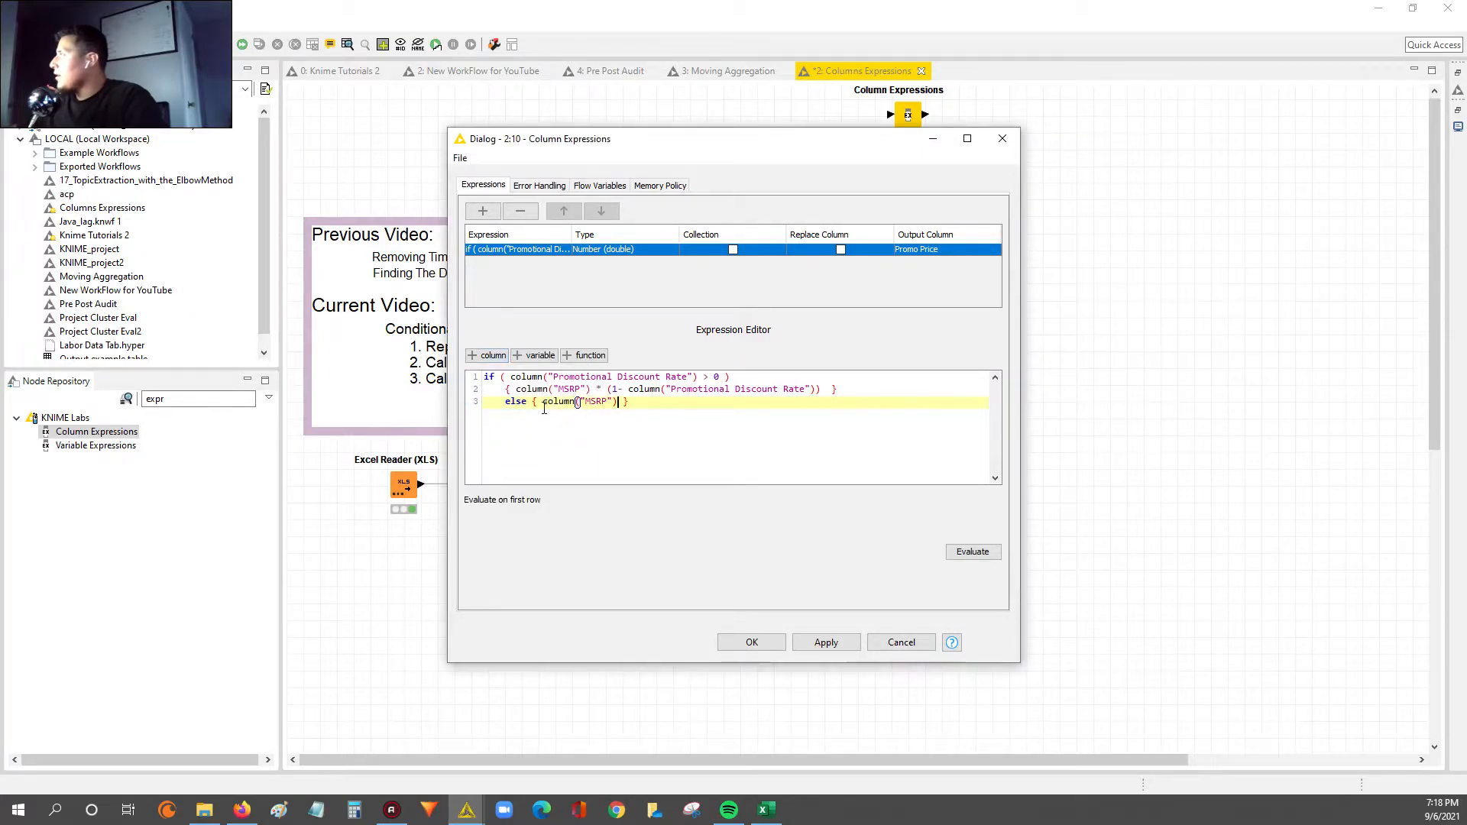
{"action": "left_click", "coordinate": [506, 402]}
{"action": "key", "text": "Return"}
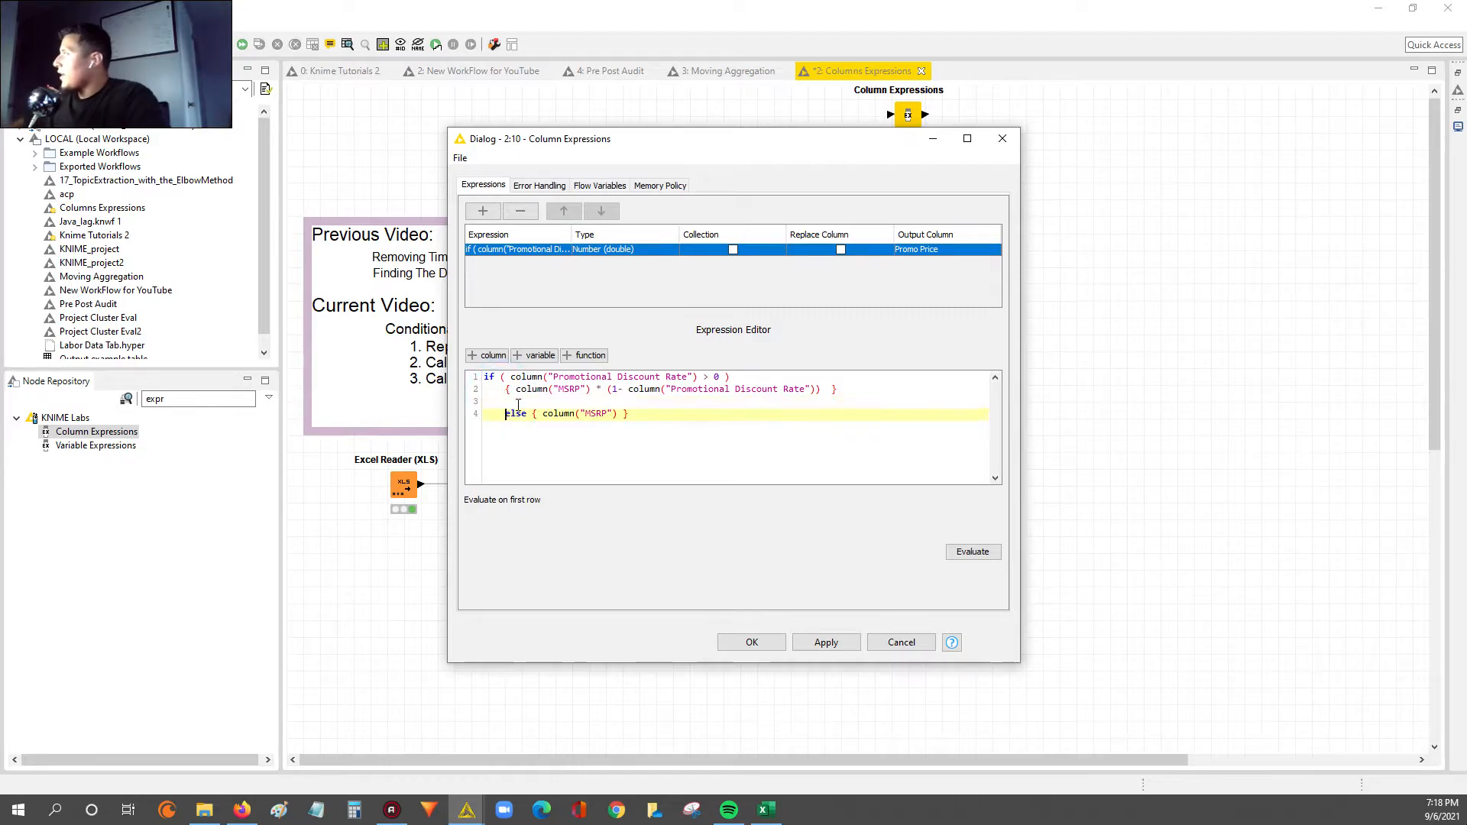
Review the if/else expression, evaluate it on the first row, and apply and accept the Promo Price node configuration
{"action": "left_click_drag", "start_coordinate": [511, 376], "coordinate": [707, 378]}
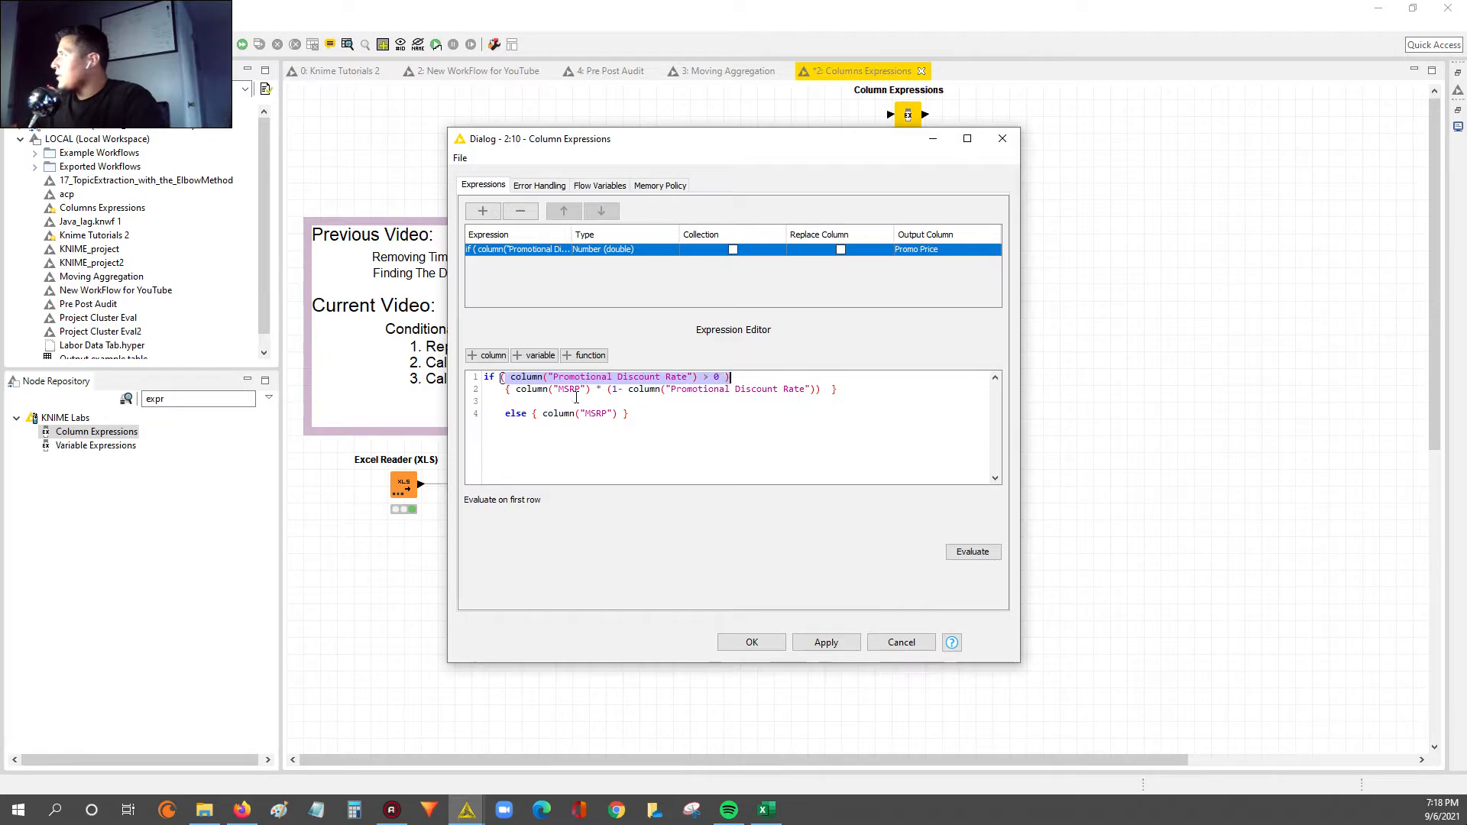
{"action": "left_click", "coordinate": [517, 391]}
{"action": "left_click_drag", "start_coordinate": [518, 390], "coordinate": [811, 390]}
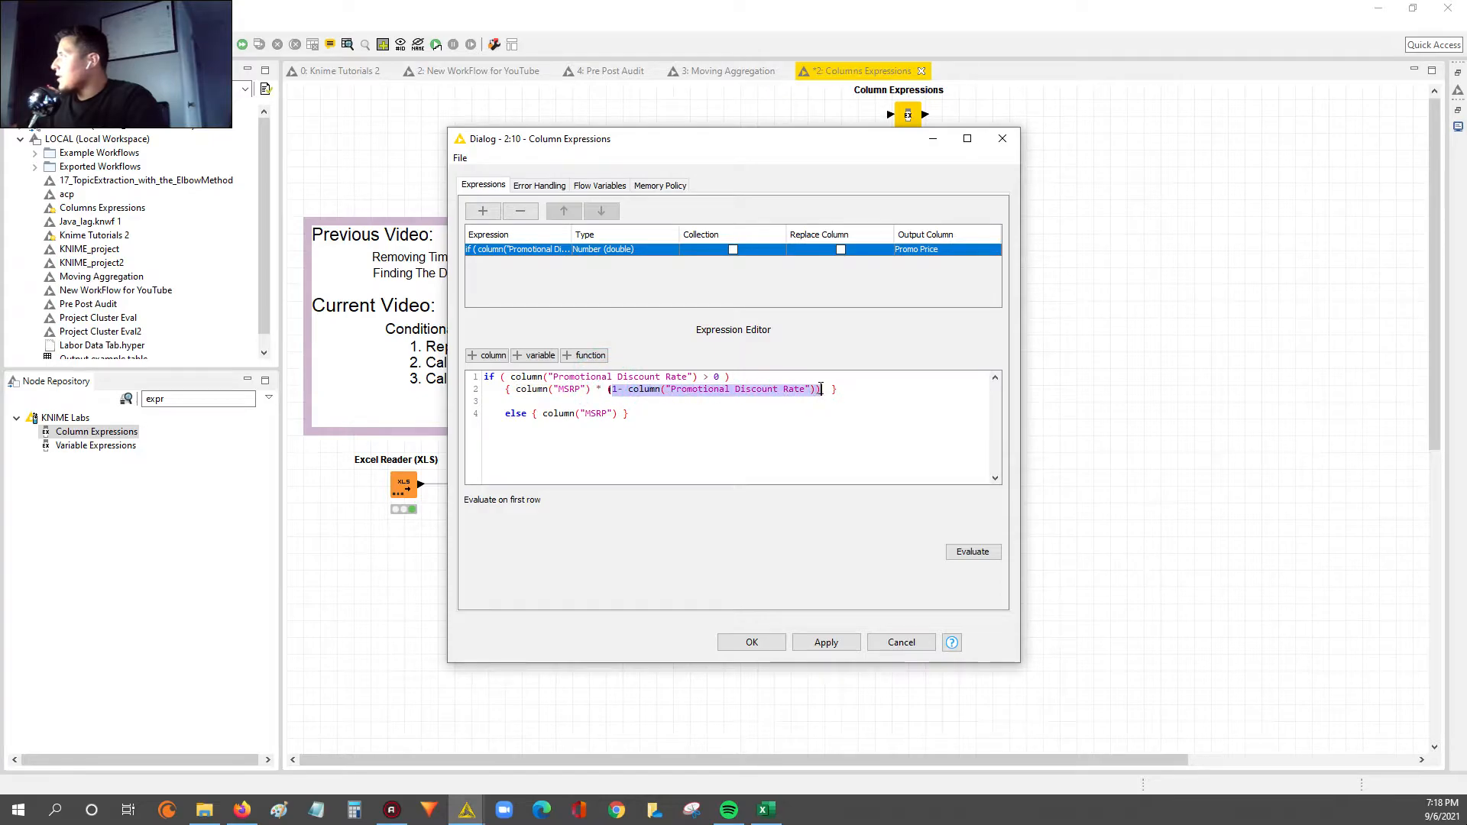
{"action": "left_click", "coordinate": [700, 416]}
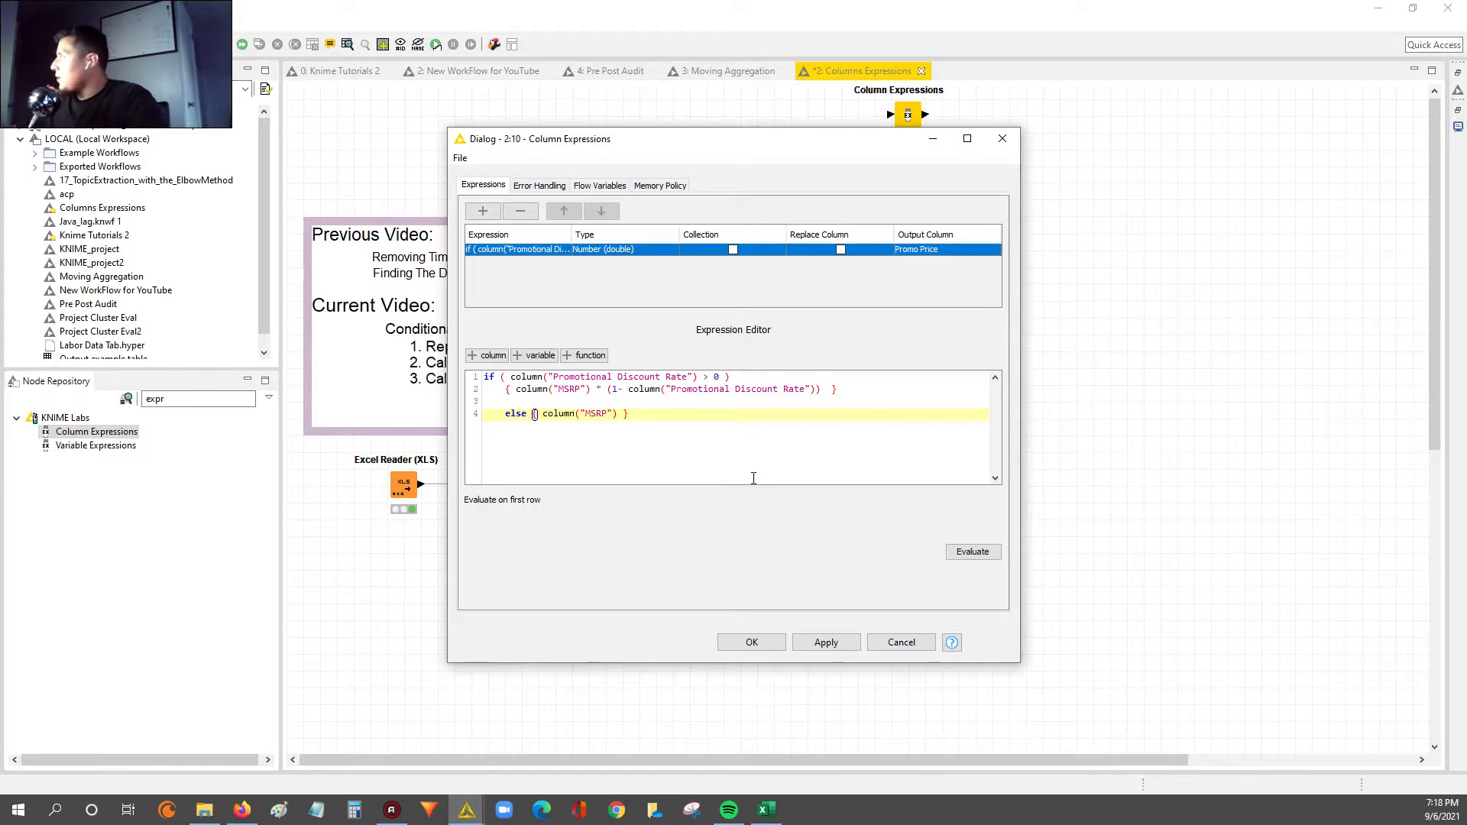
{"action": "left_click", "coordinate": [973, 552]}
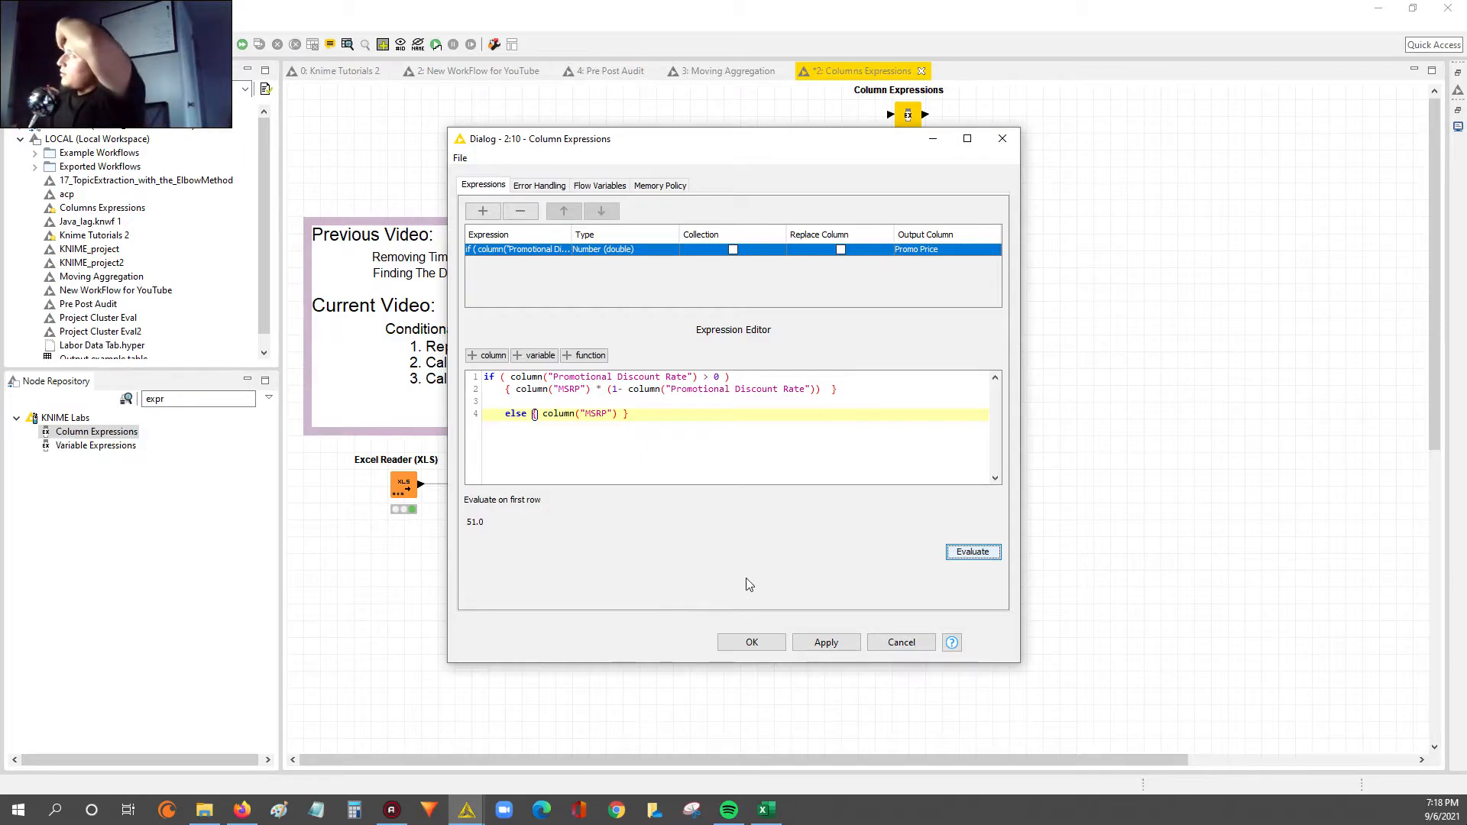
{"action": "left_click", "coordinate": [830, 640]}
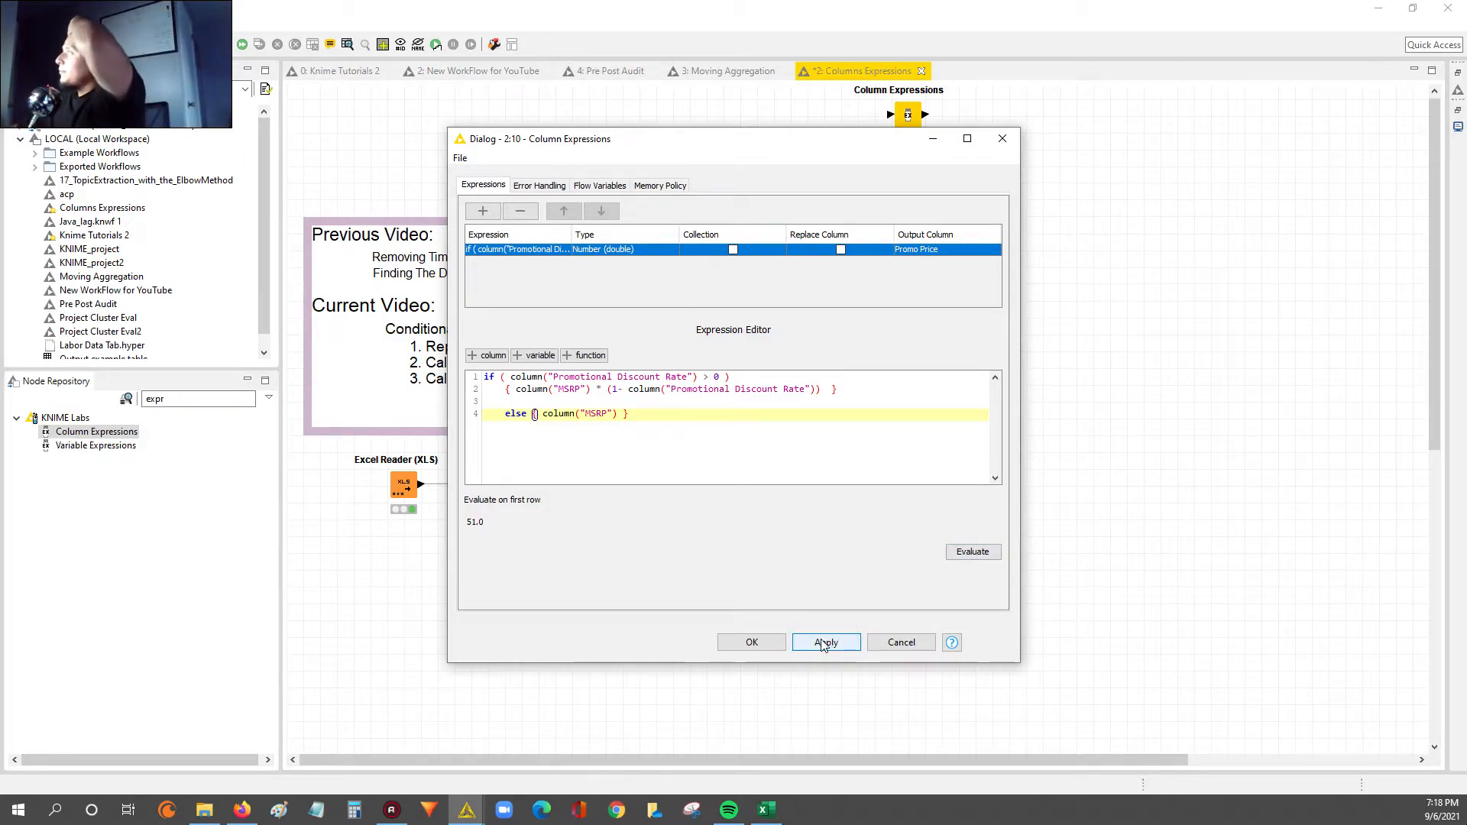
{"action": "left_click", "coordinate": [747, 642]}
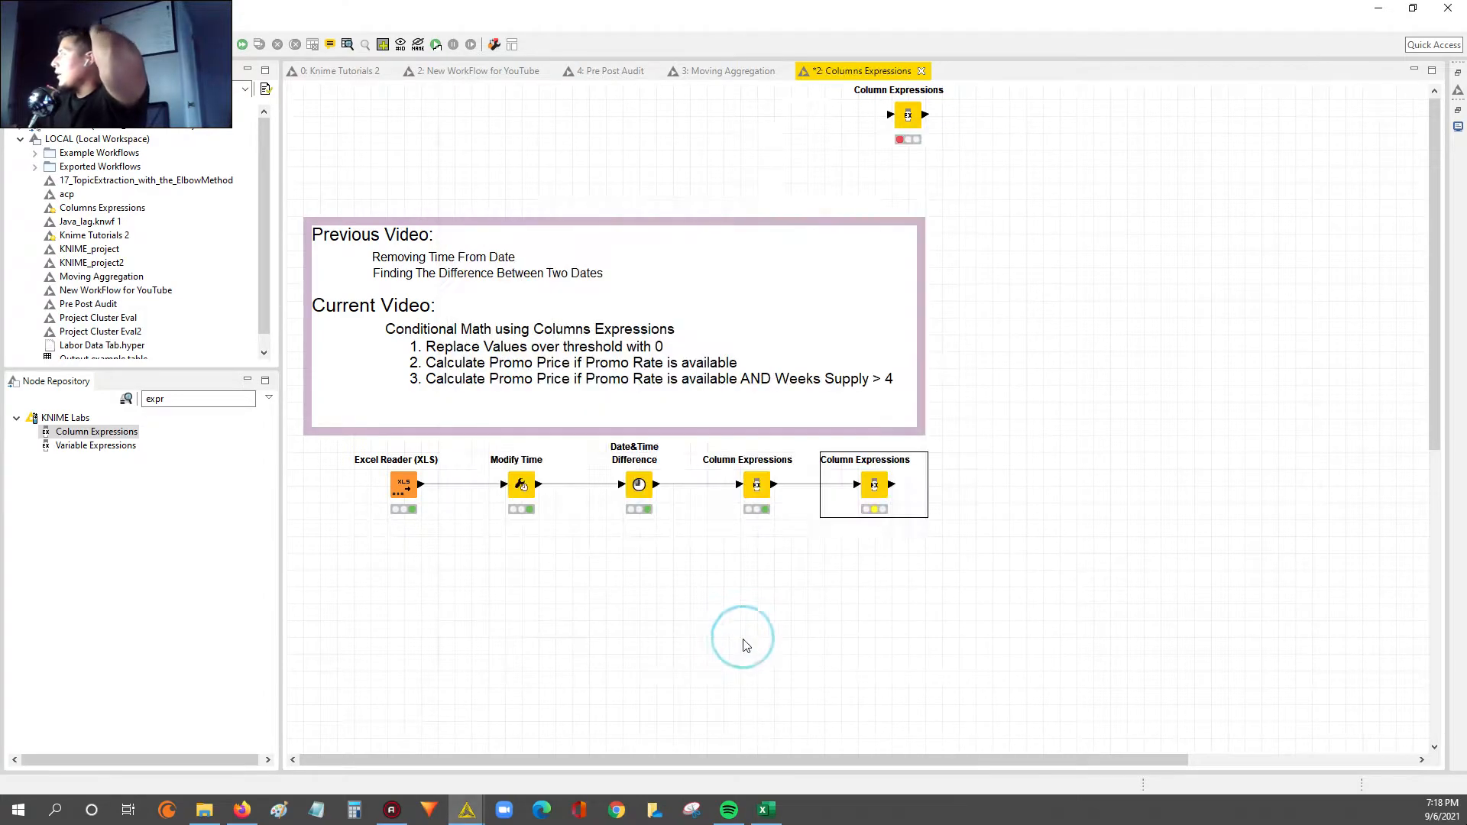
Execute the newly configured Column Expressions node and open its output table
{"action": "right_click", "coordinate": [877, 488]}
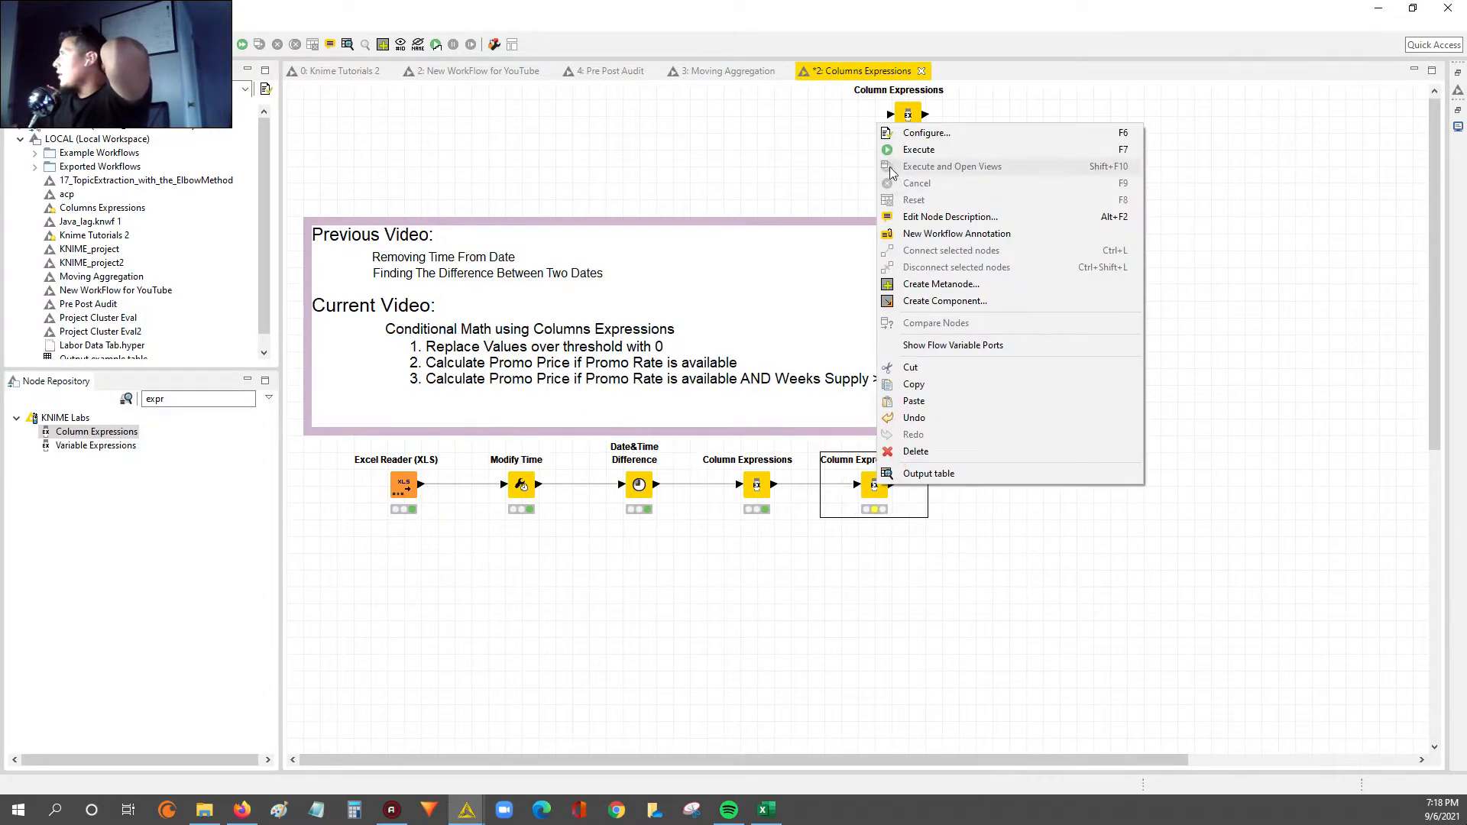
{"action": "left_click", "coordinate": [907, 152]}
{"action": "right_click", "coordinate": [873, 484]}
{"action": "left_click", "coordinate": [904, 478]}
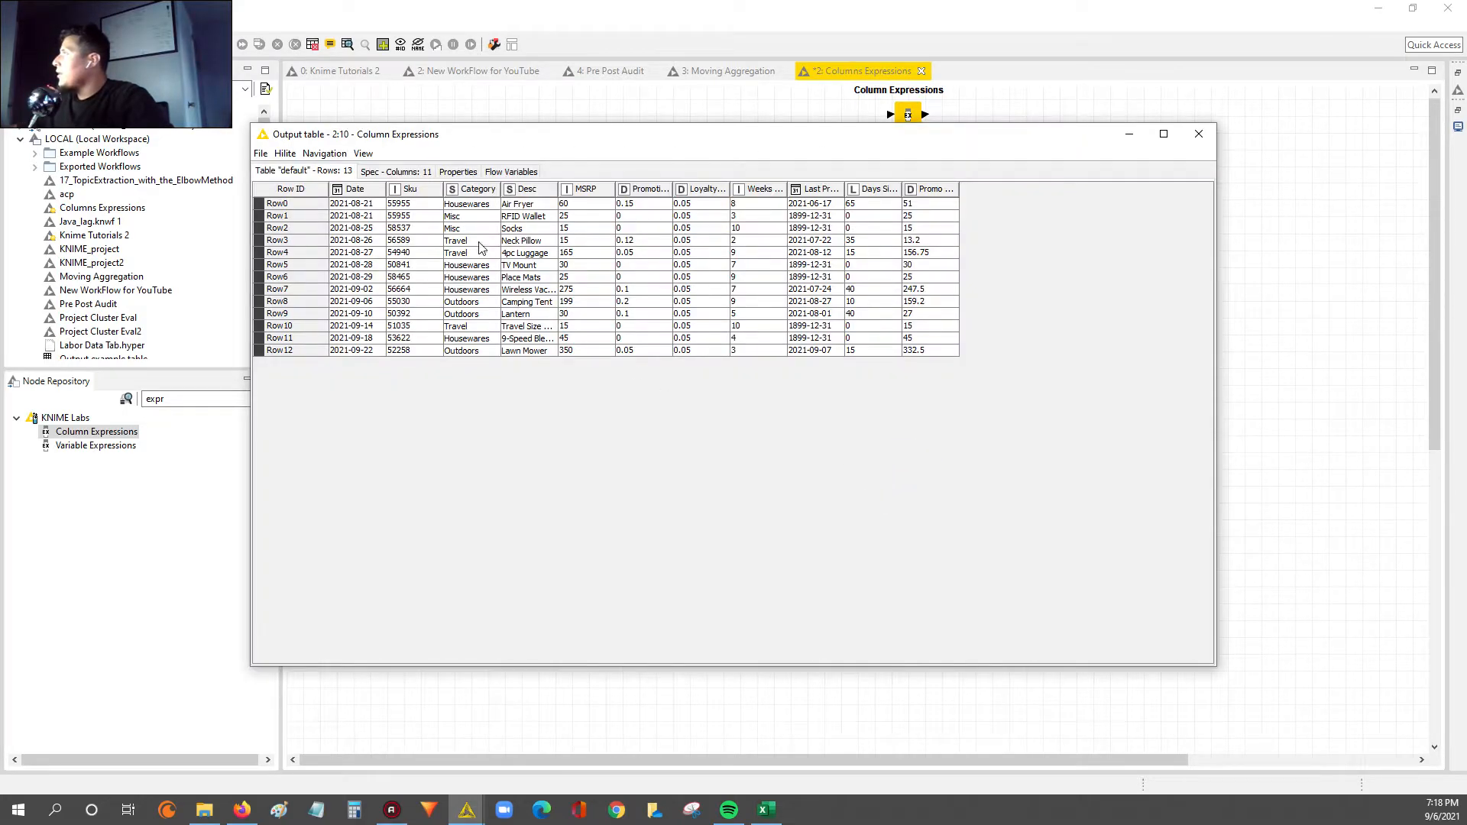
Shrink and reposition the output table window, widen the Promotional Discount Rate column, and place a widened Promo Price column directly after it
{"action": "left_click_drag", "start_coordinate": [672, 189], "coordinate": [748, 212]}
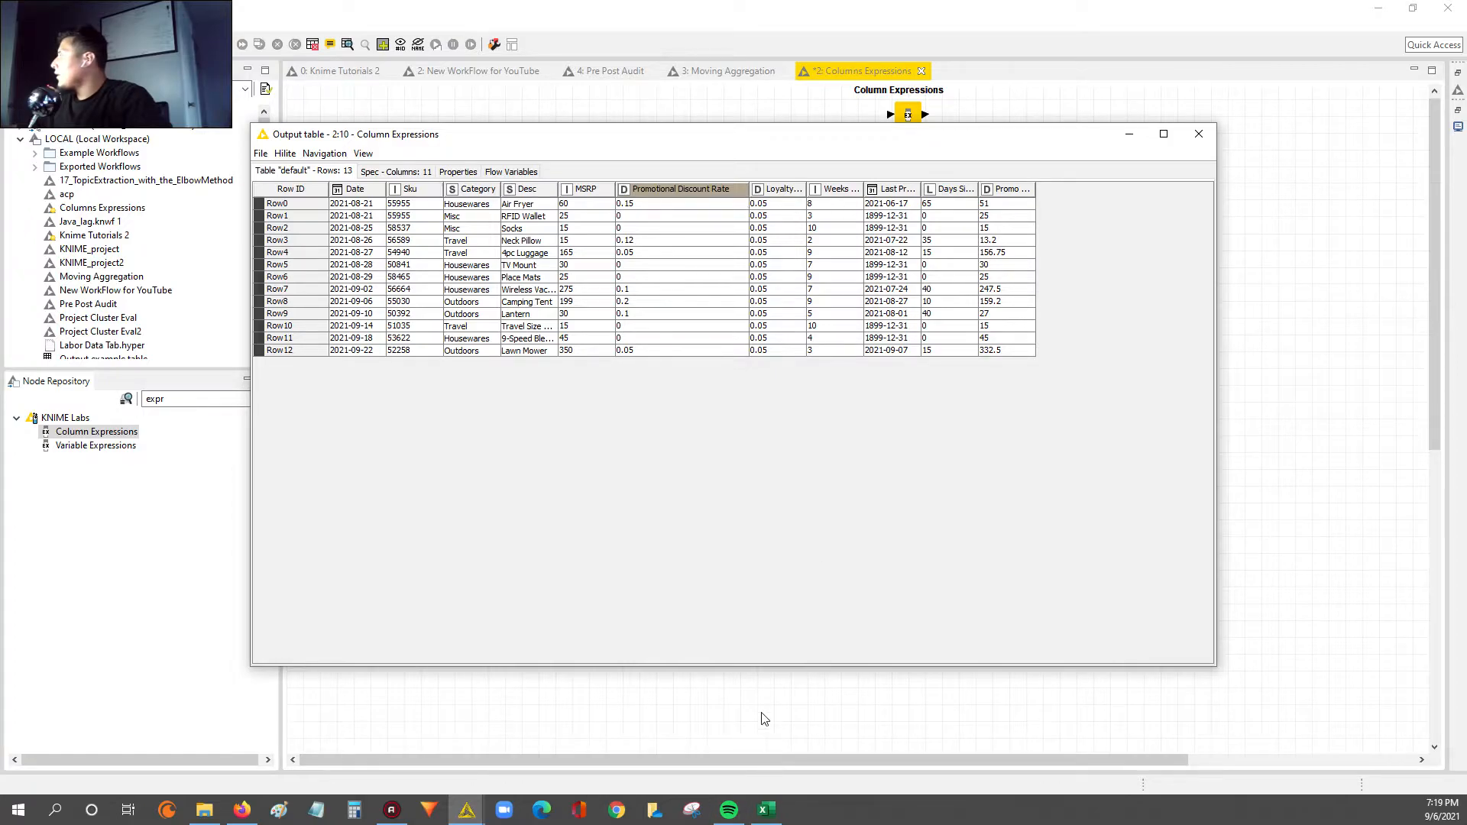
{"action": "left_click_drag", "start_coordinate": [772, 665], "coordinate": [783, 393]}
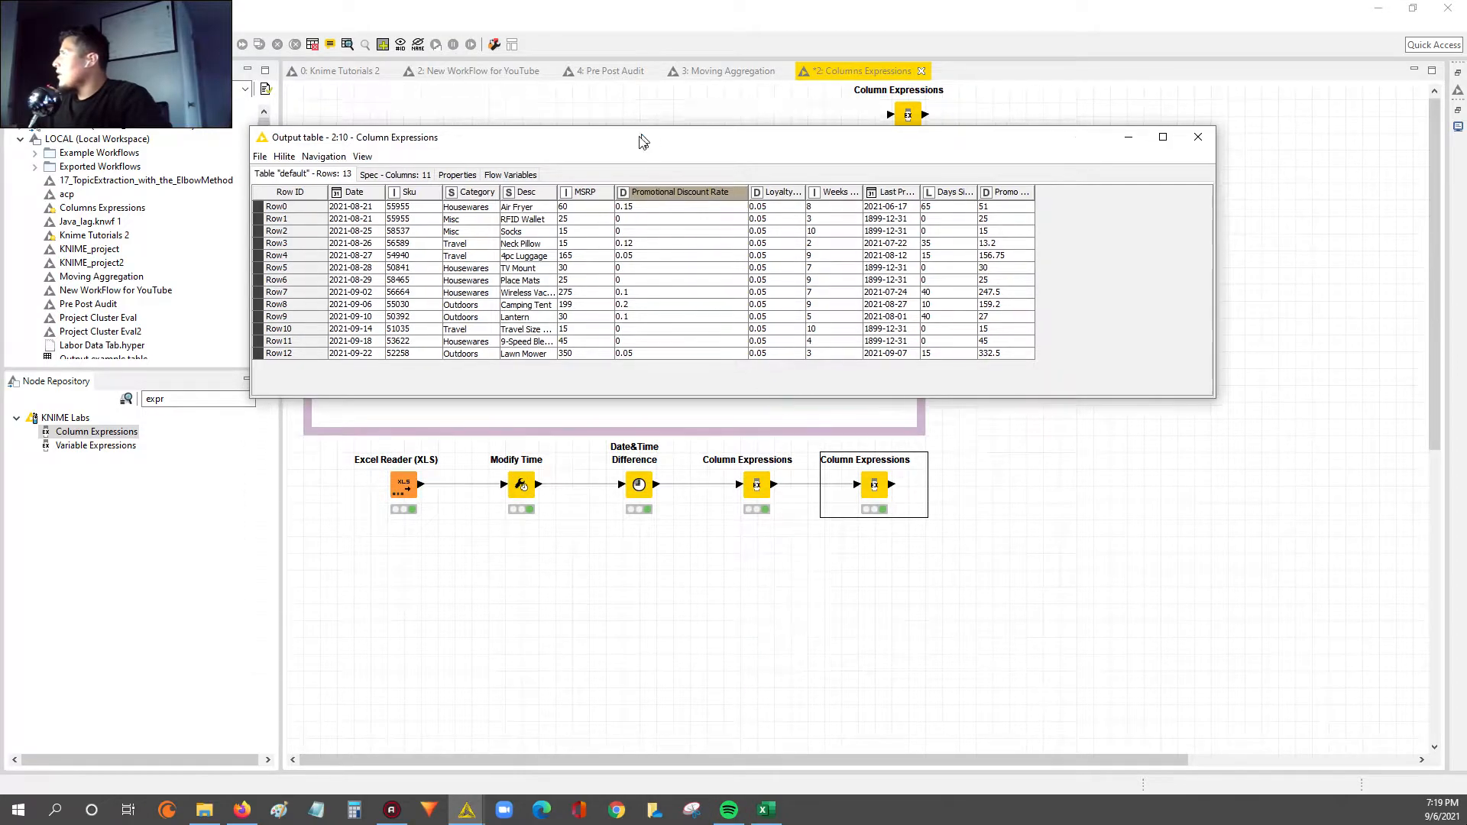
{"action": "left_click_drag", "start_coordinate": [642, 138], "coordinate": [524, 408]}
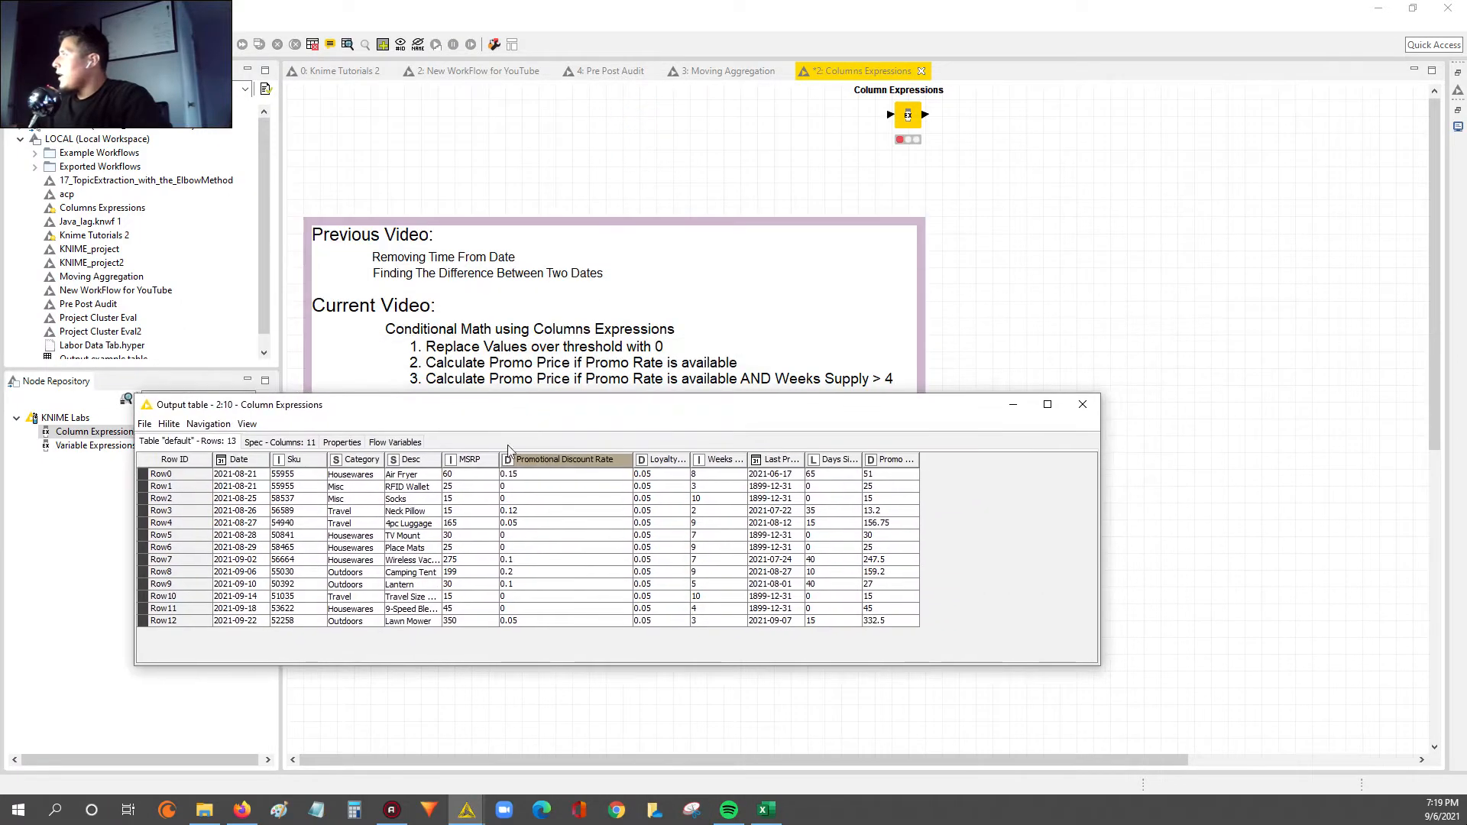
{"action": "right_click", "coordinate": [558, 462]}
{"action": "left_click_drag", "start_coordinate": [890, 460], "coordinate": [745, 459]}
{"action": "left_click", "coordinate": [695, 461]}
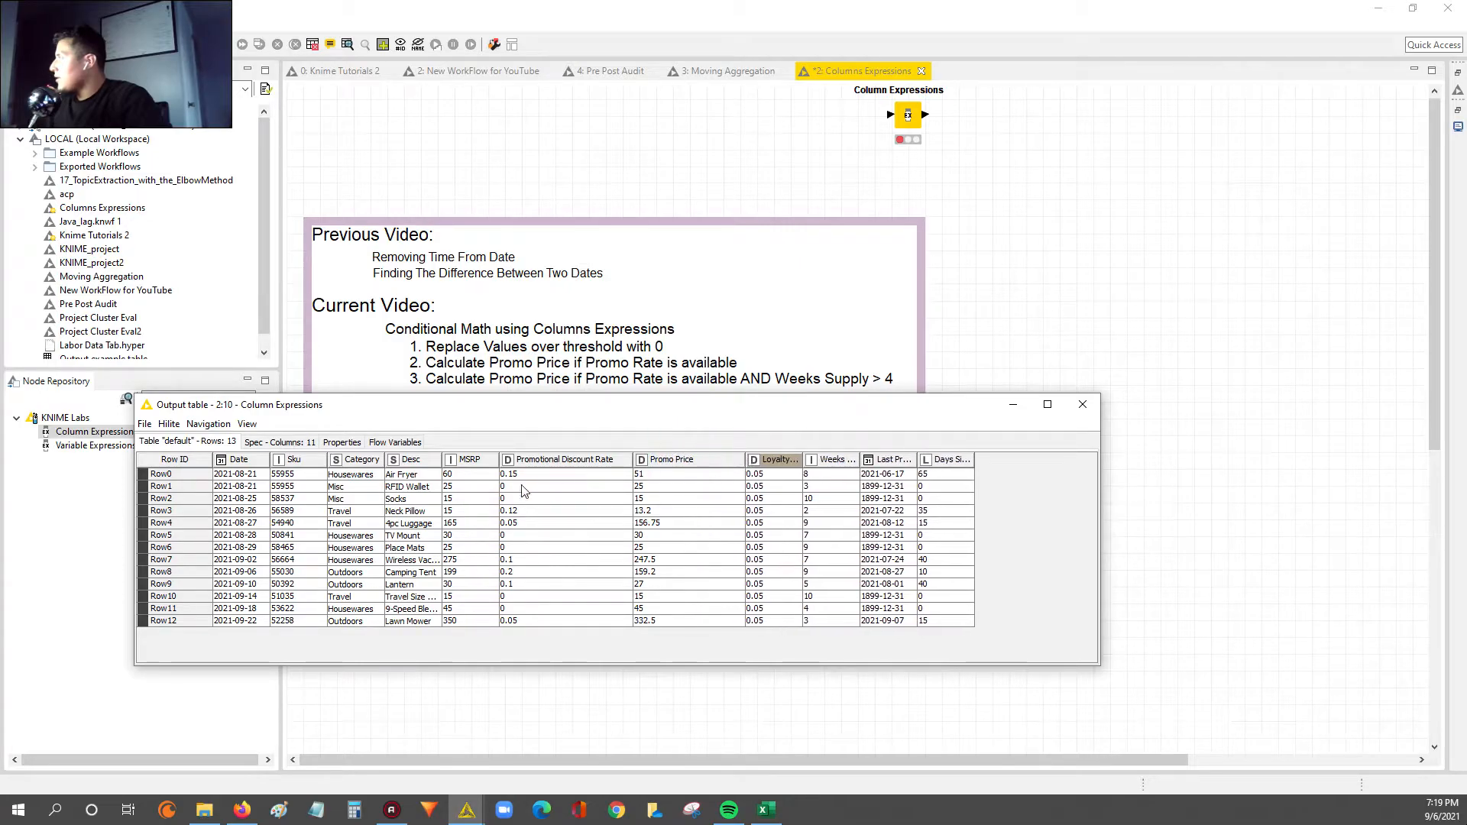
Sort the output table descending by Promotional Discount Rate and compare MSRP with Promo Price for undiscounted rows and the Air Fryer row
{"action": "right_click", "coordinate": [557, 460]}
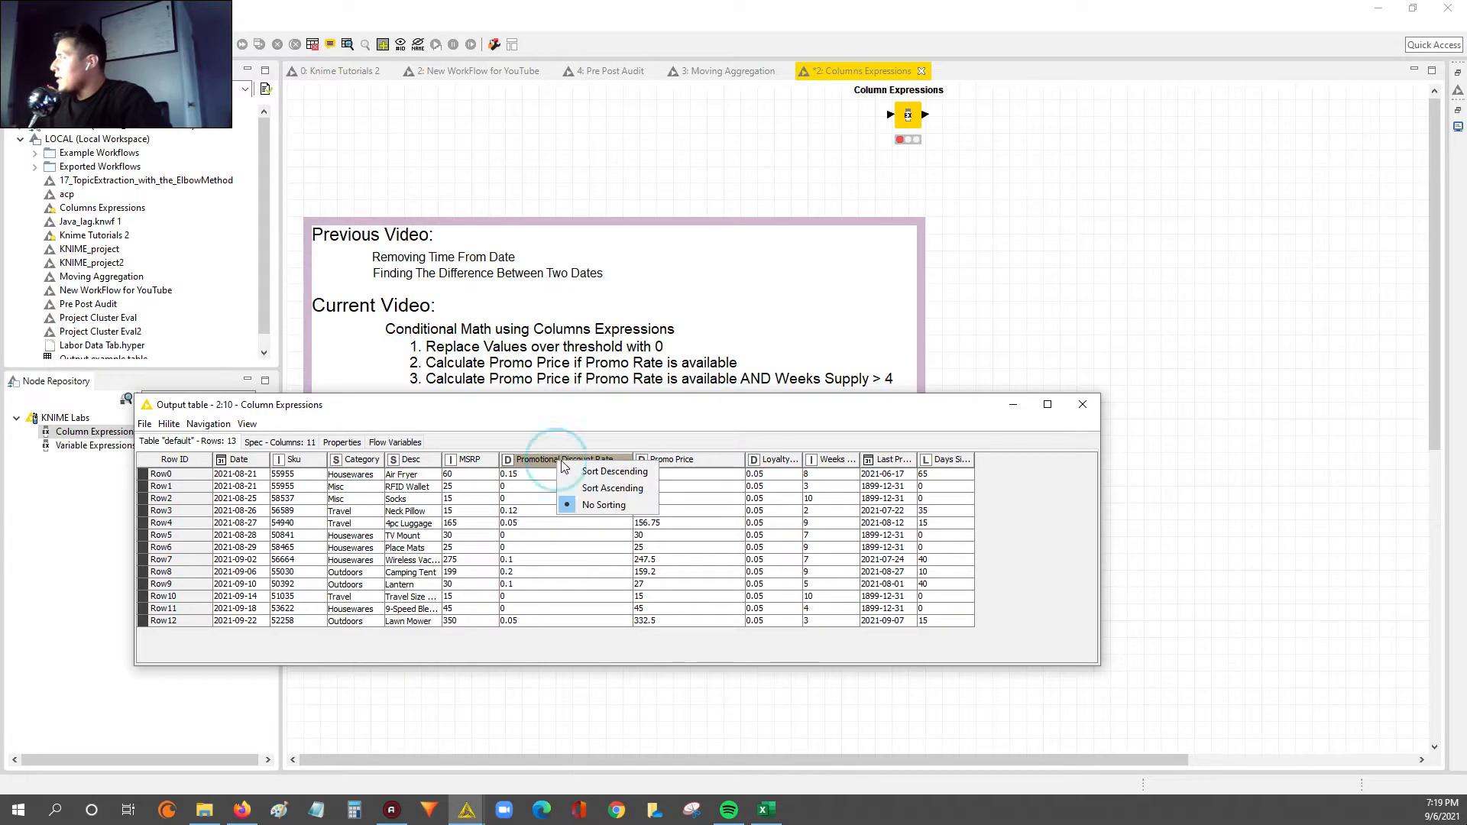
{"action": "left_click", "coordinate": [609, 472]}
{"action": "left_click", "coordinate": [457, 561]}
{"action": "left_click_drag", "start_coordinate": [501, 567], "coordinate": [669, 620]}
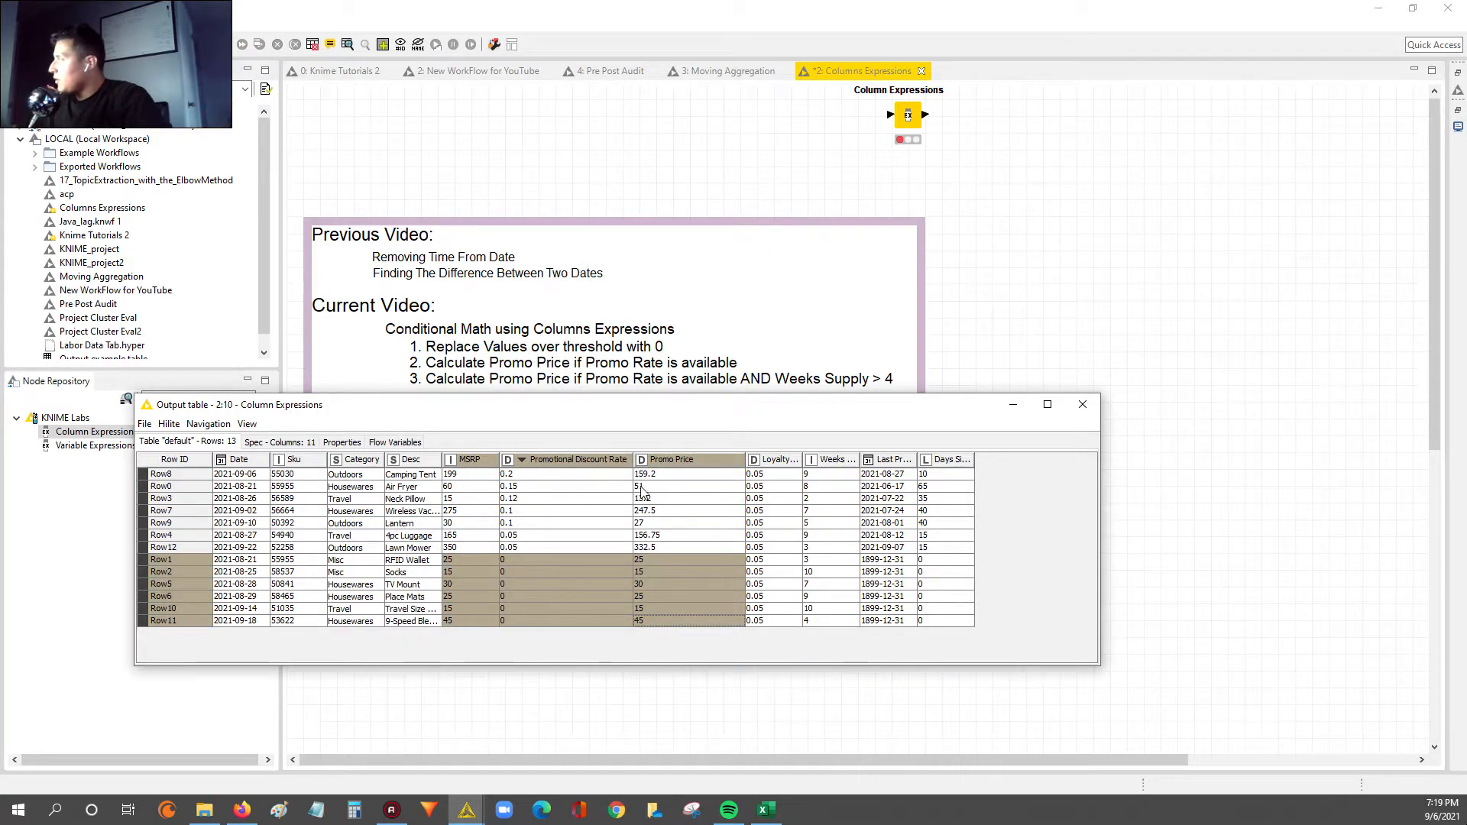
{"action": "left_click_drag", "start_coordinate": [472, 608], "coordinate": [661, 569]}
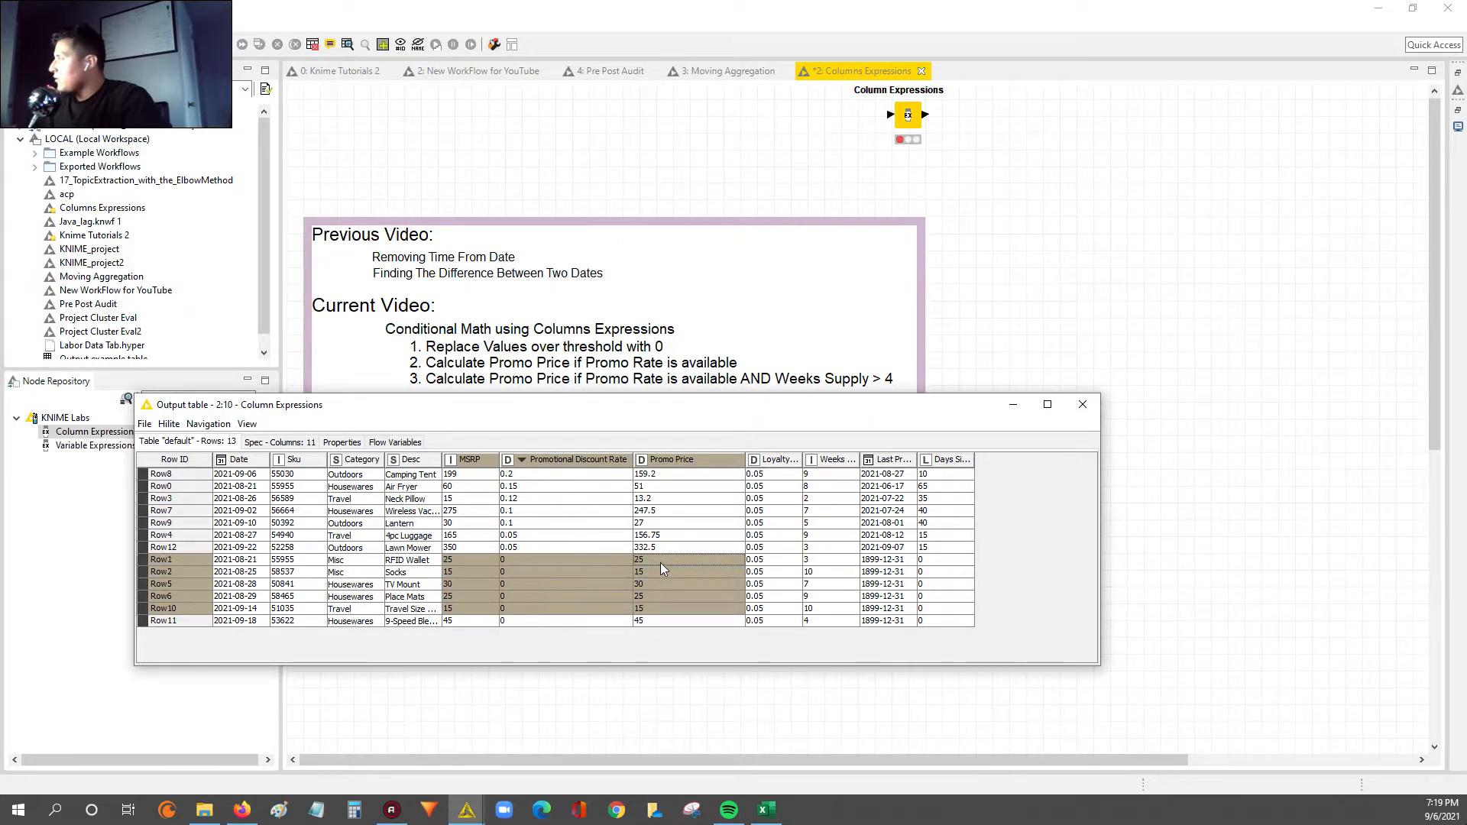
{"action": "left_click_drag", "start_coordinate": [457, 559], "coordinate": [685, 627]}
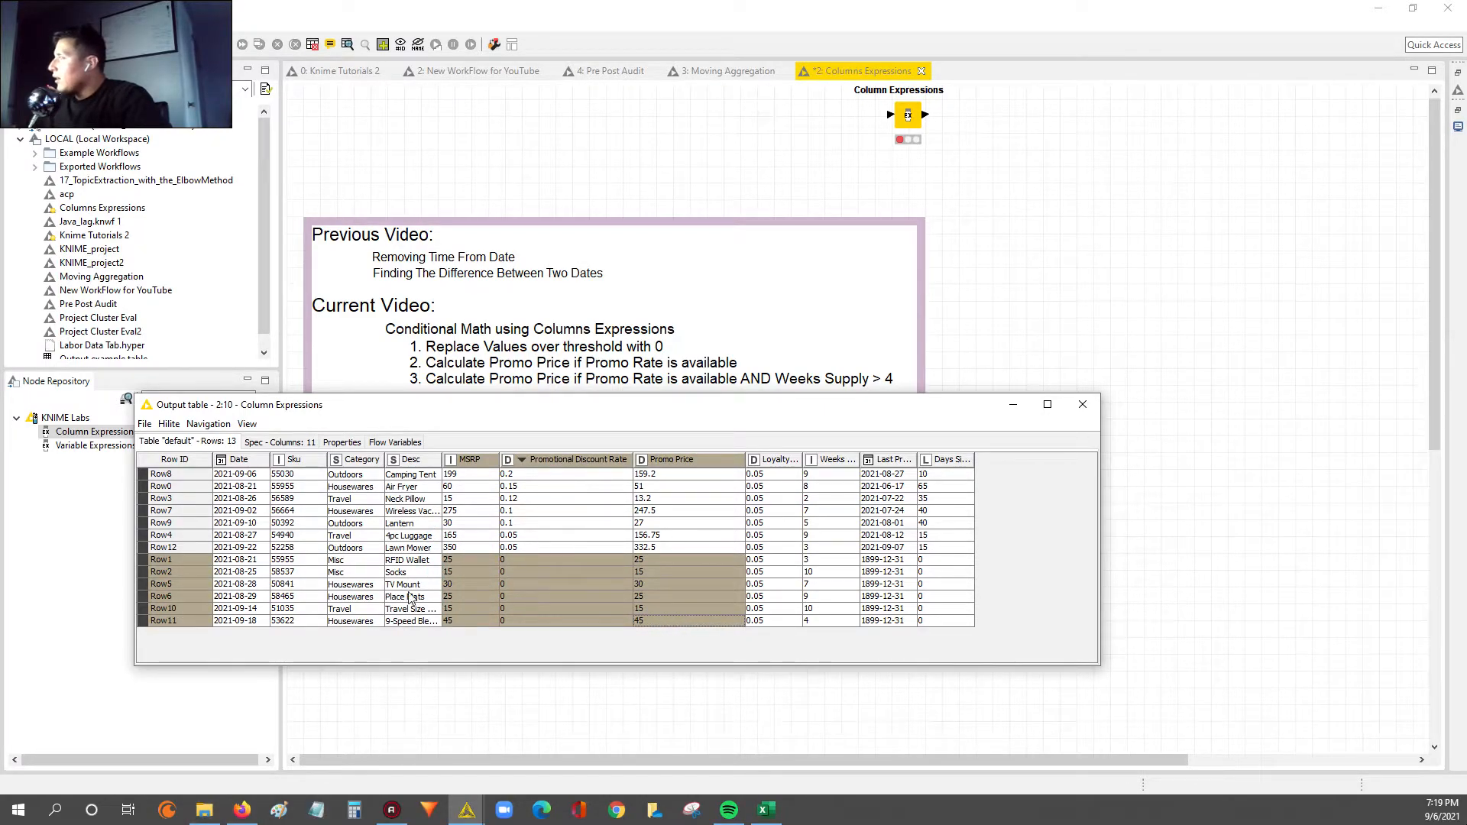
{"action": "left_click_drag", "start_coordinate": [454, 489], "coordinate": [683, 495]}
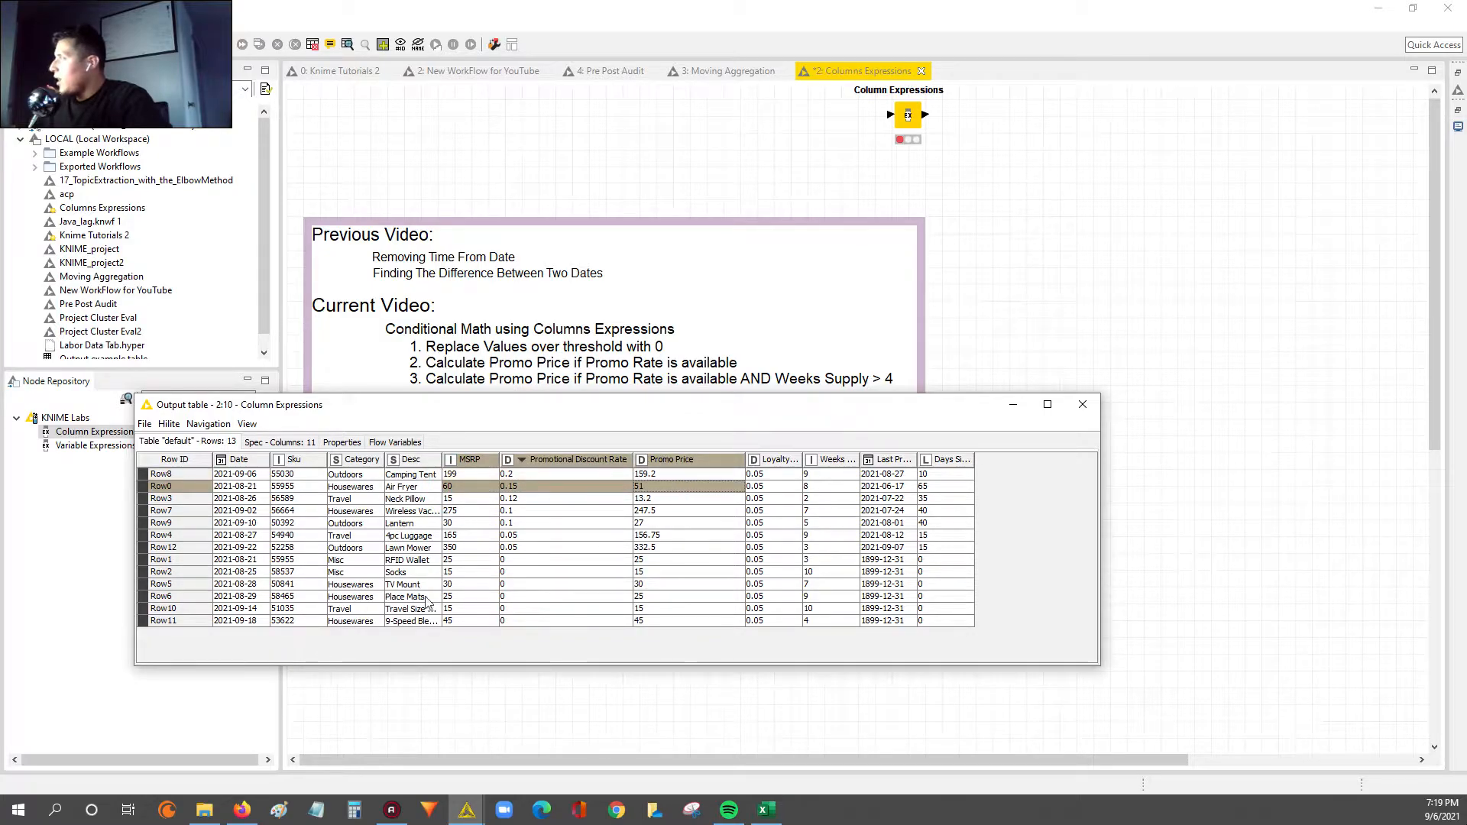
Open Calculator and arrange it beside a narrowed output table window so both can be read together
{"action": "left_click", "coordinate": [356, 815]}
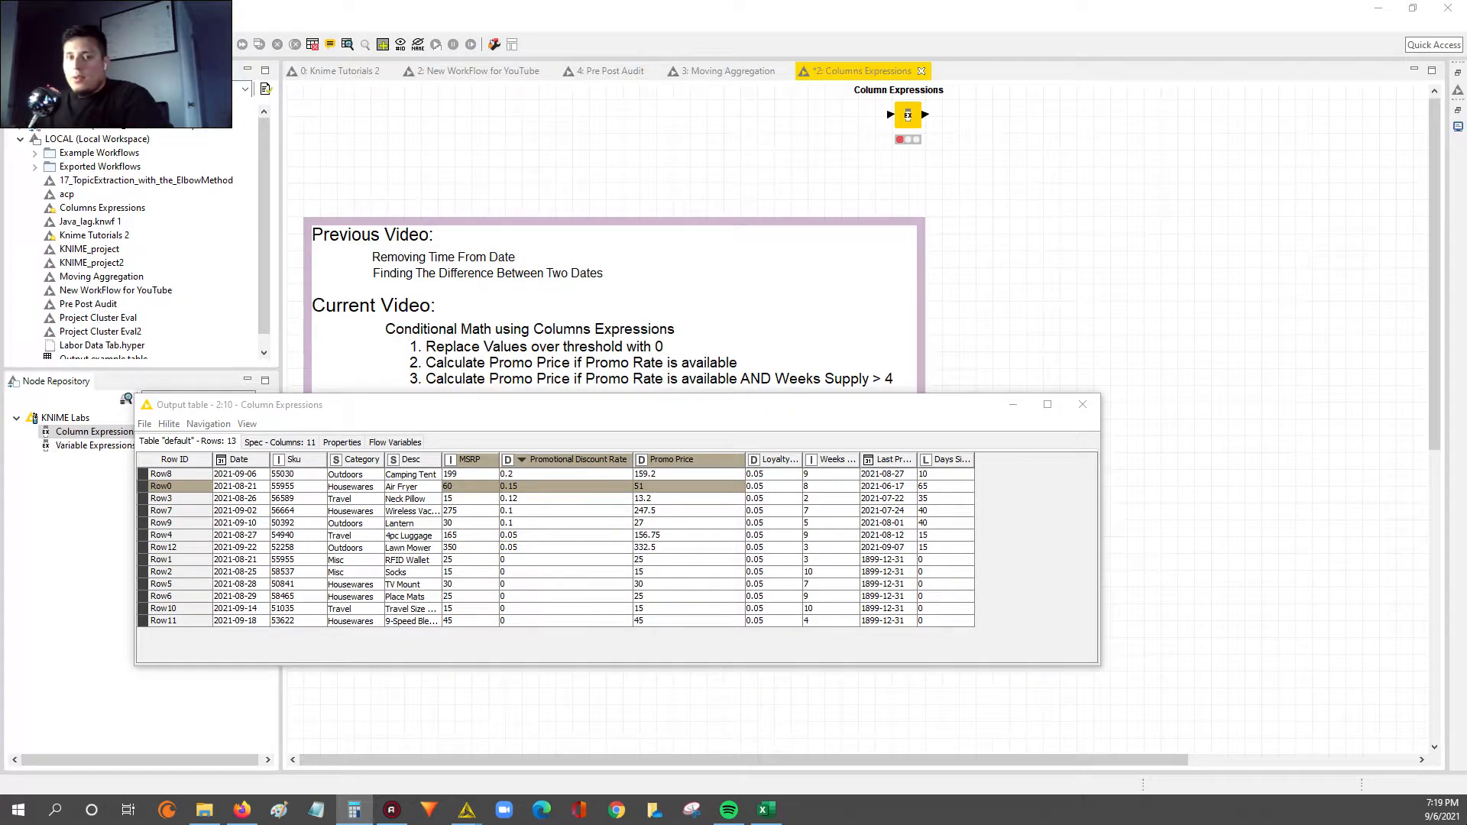
{"action": "left_click_drag", "start_coordinate": [298, 281], "coordinate": [1267, 264]}
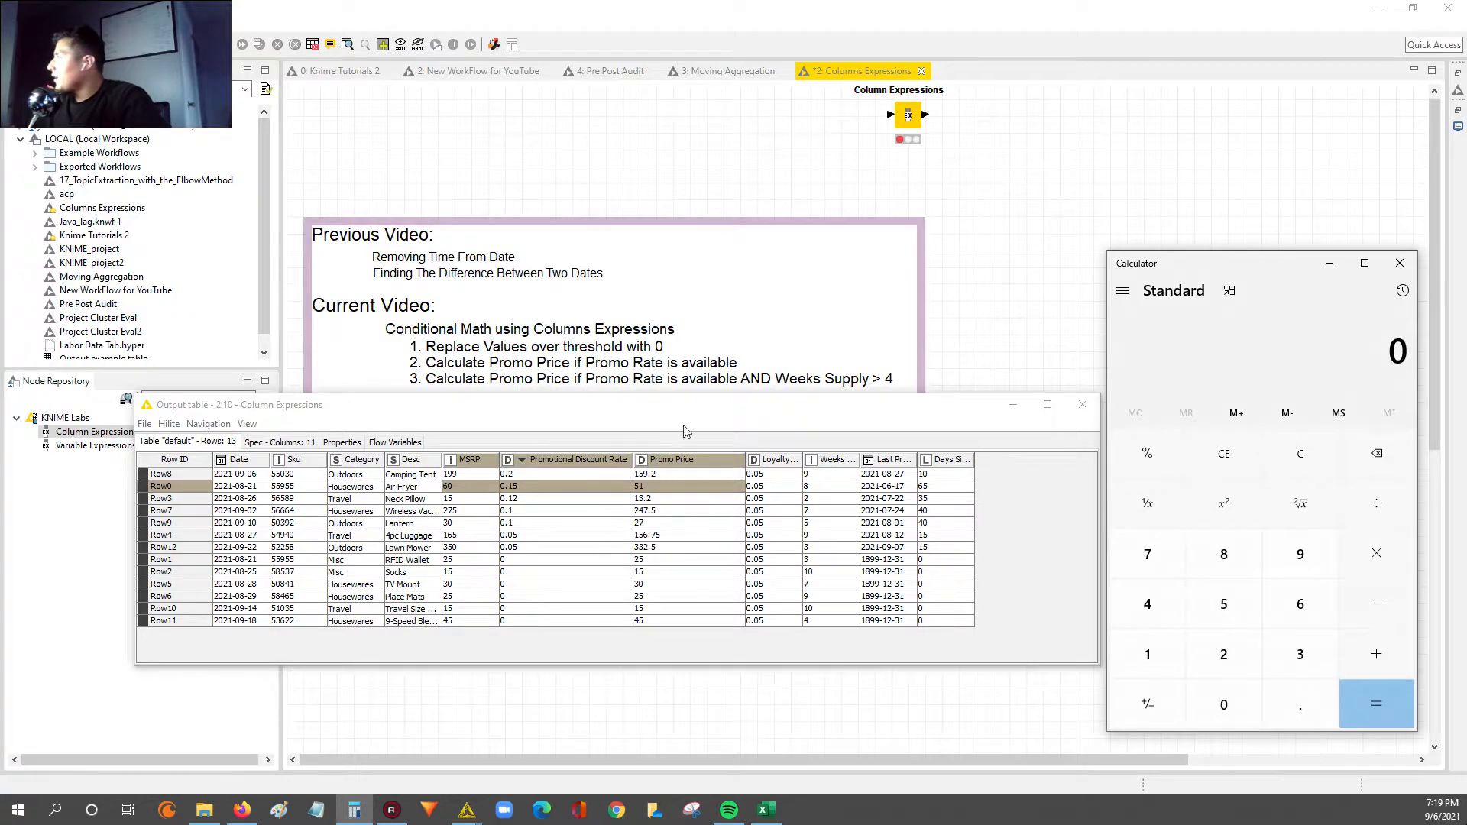
{"action": "left_click_drag", "start_coordinate": [670, 405], "coordinate": [568, 427]}
{"action": "left_click_drag", "start_coordinate": [1000, 495], "coordinate": [667, 544]}
{"action": "left_click_drag", "start_coordinate": [1184, 270], "coordinate": [754, 259]}
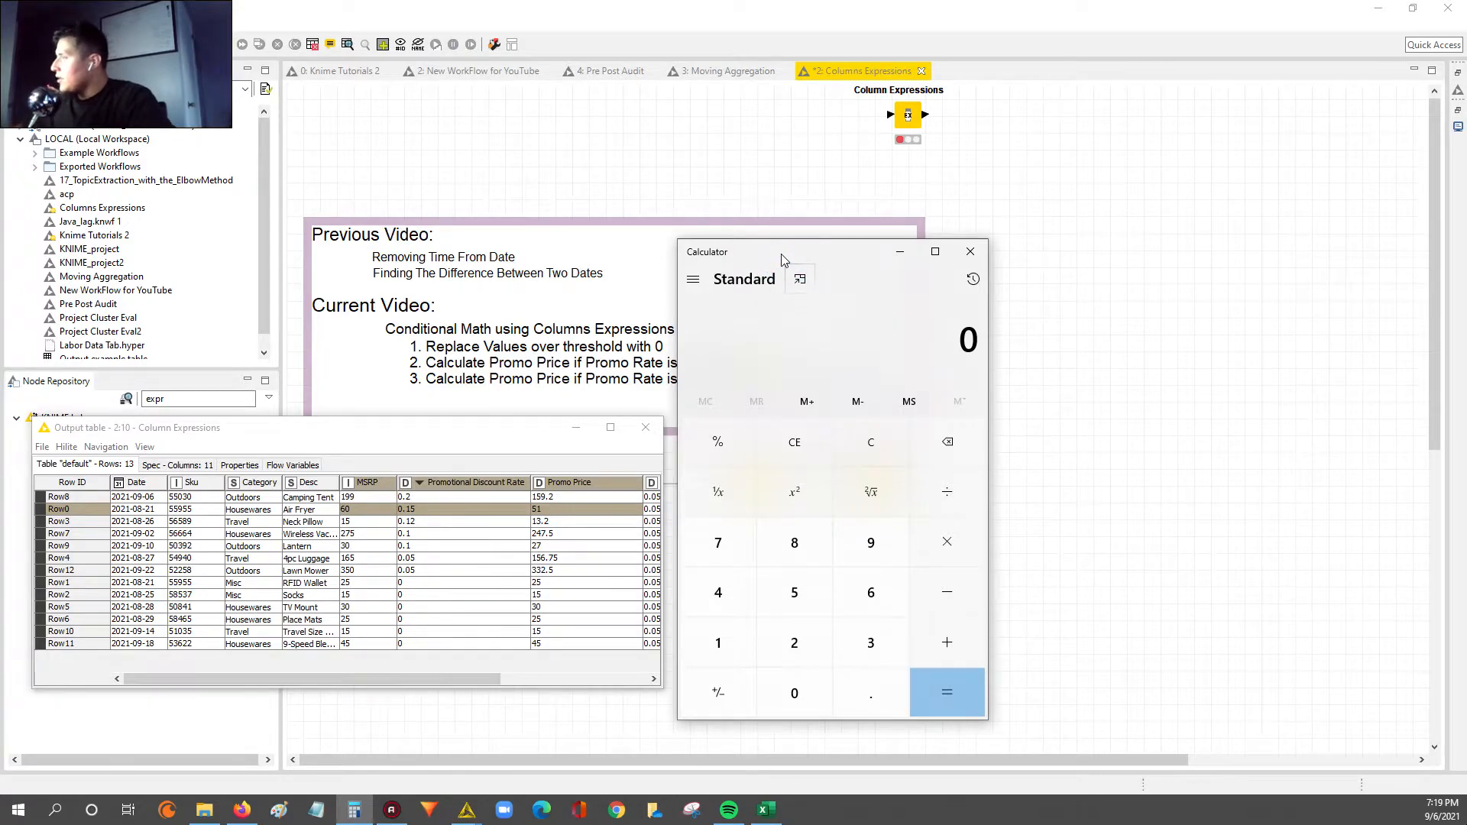
Calculate 60 × 0.85 in Calculator to check the Air Fryer's Promo Price
{"action": "type", "text": "60*"}
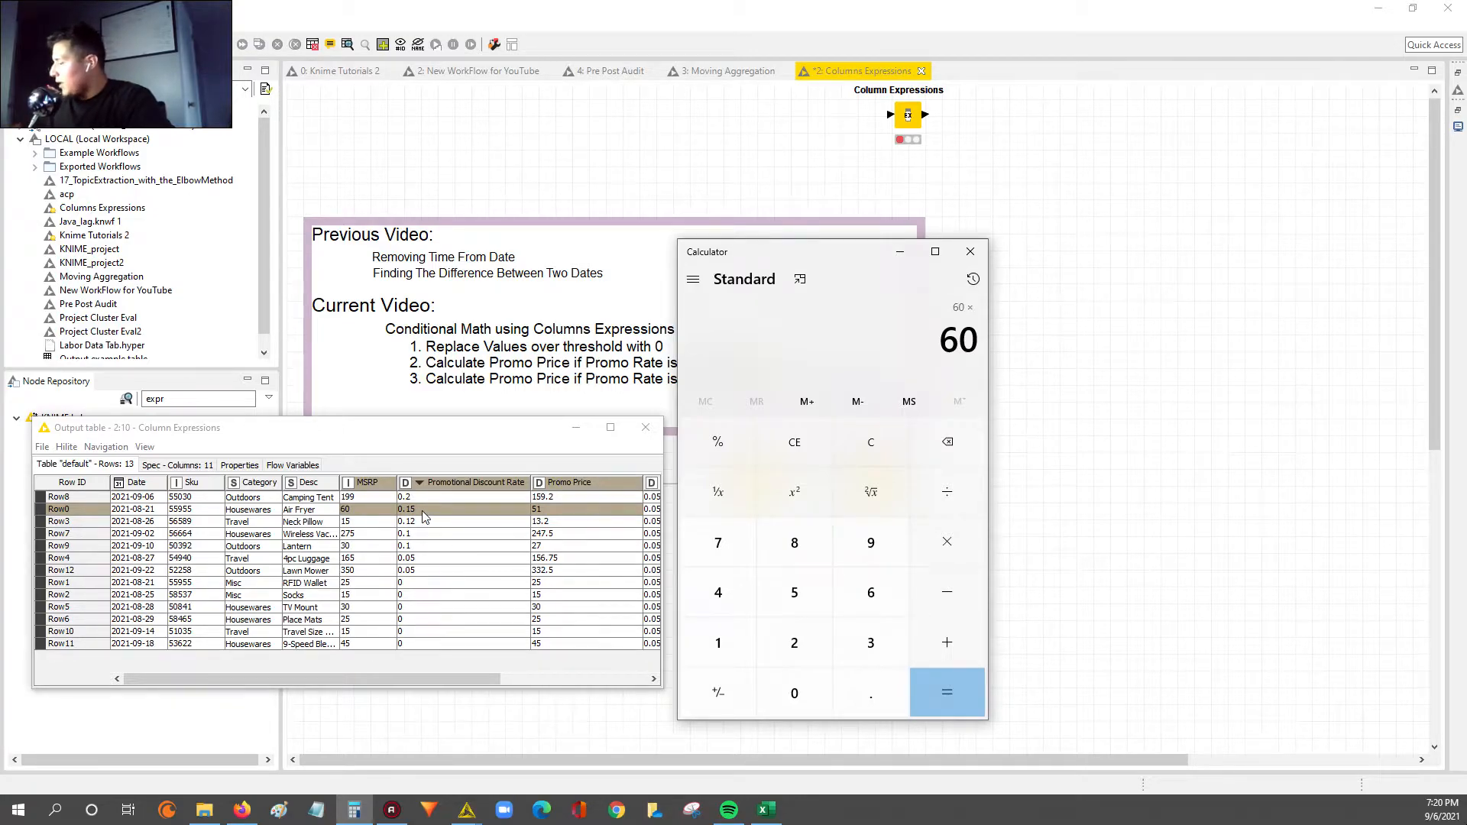
{"action": "key", "text": "period"}
{"action": "type", "text": "85"}
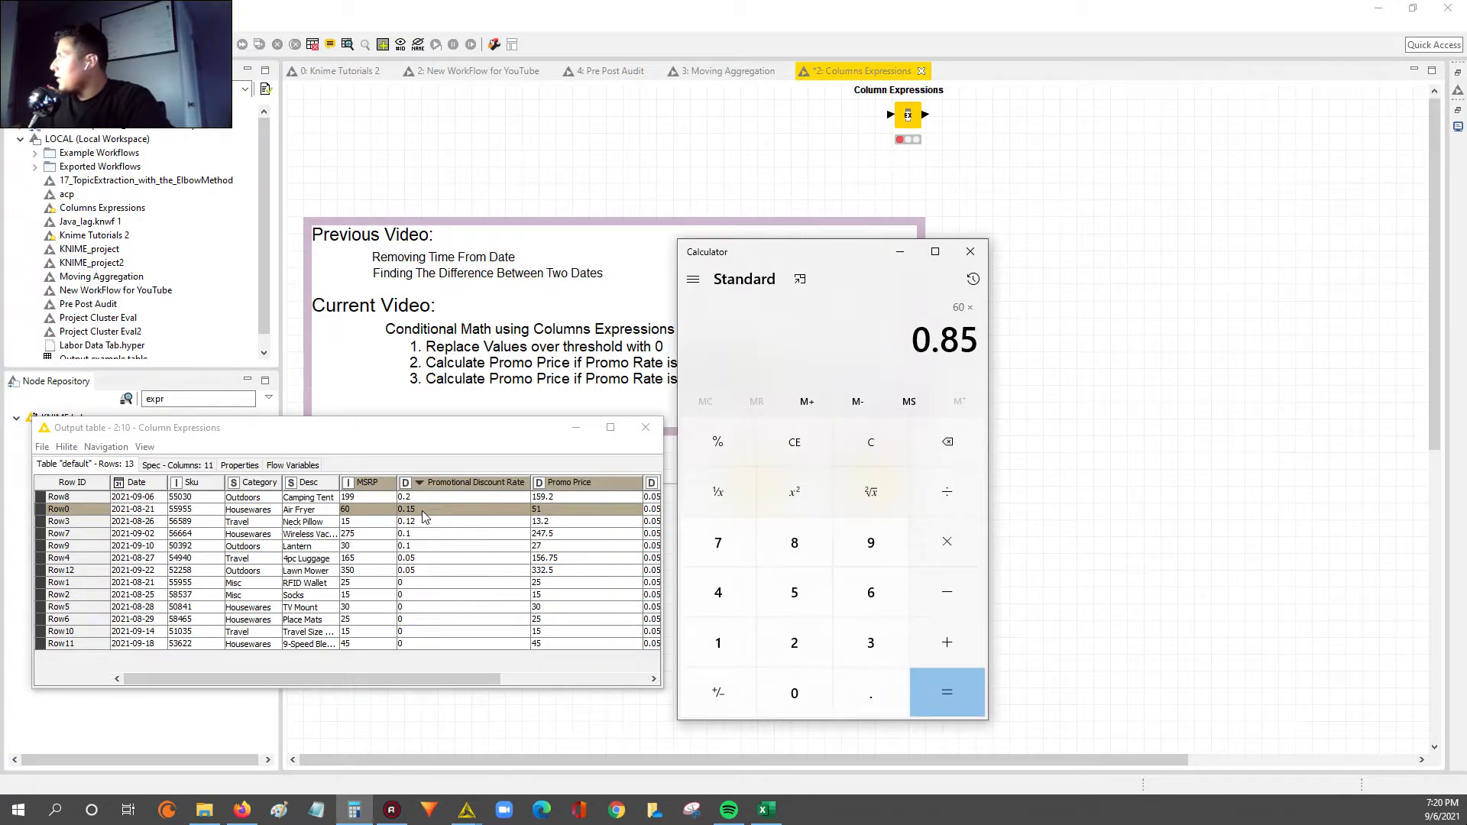
{"action": "key", "text": "Return"}
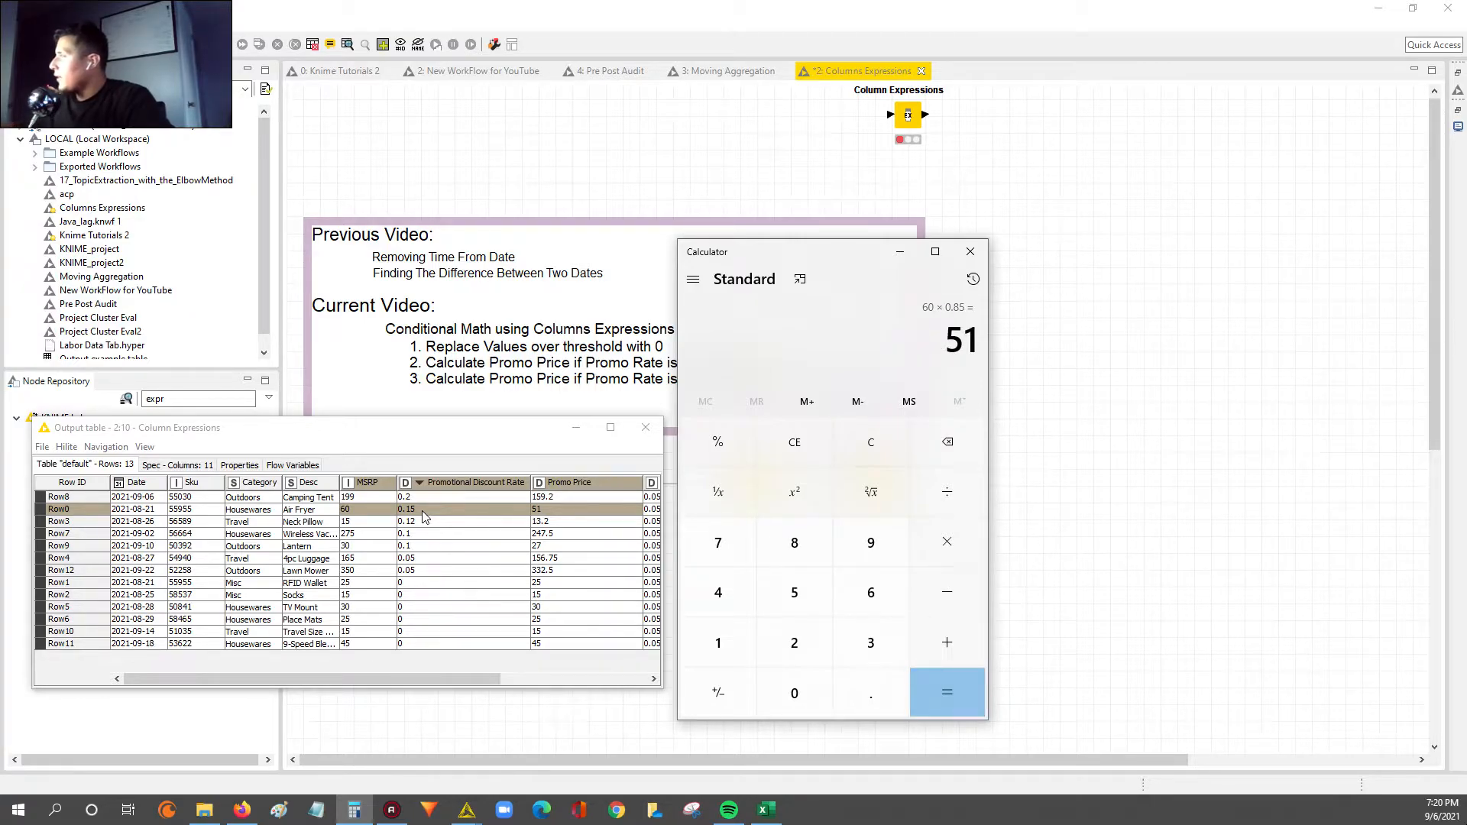
Calculate 275 × 0.90 to check the Wireless Vacuum's Promo Price, and compare the prices in the 4pc Luggage and Lawn Mower rows
{"action": "left_click", "coordinate": [363, 535]}
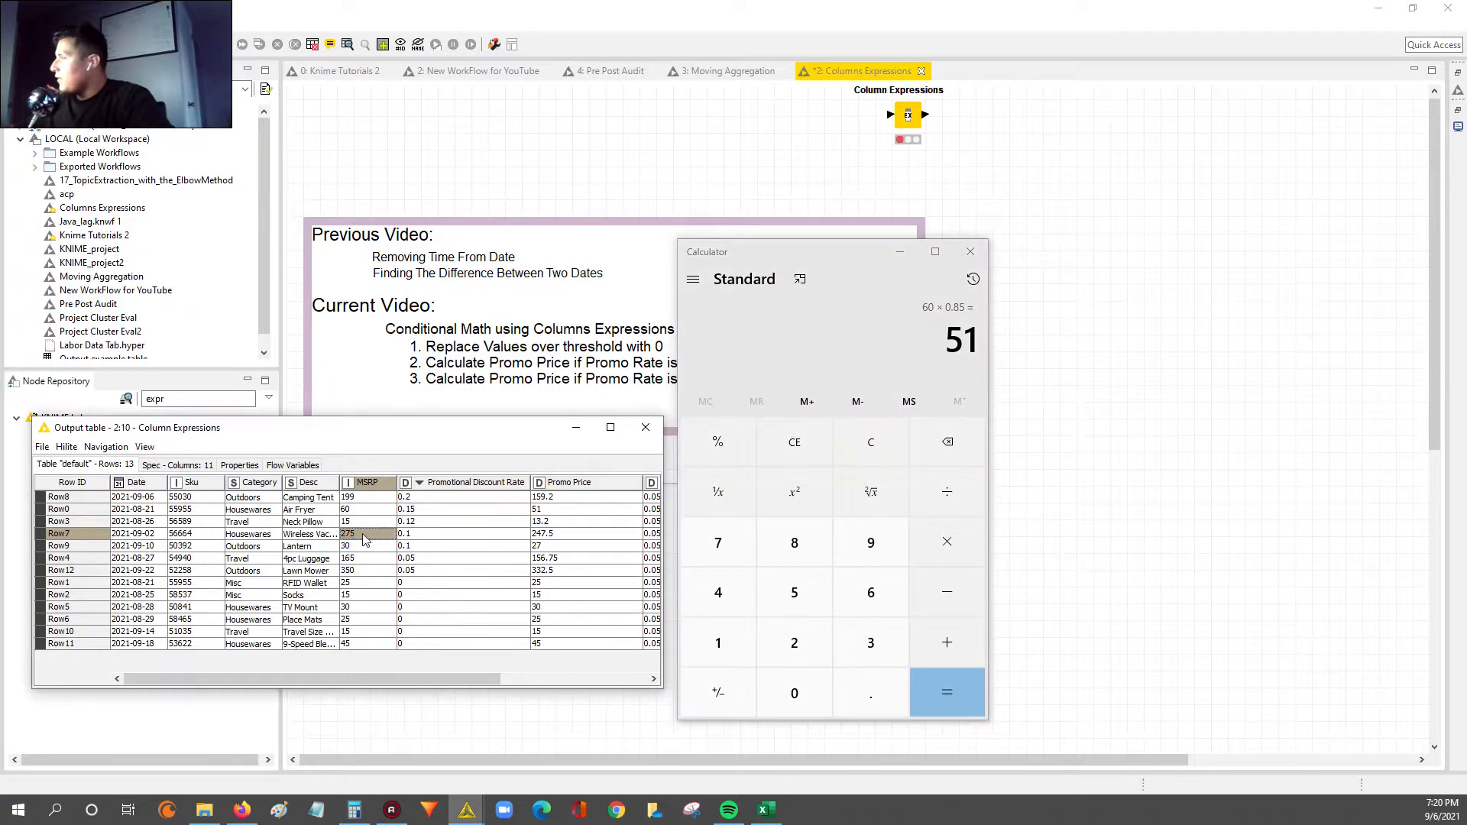
{"action": "left_click_drag", "start_coordinate": [337, 482], "coordinate": [347, 482]}
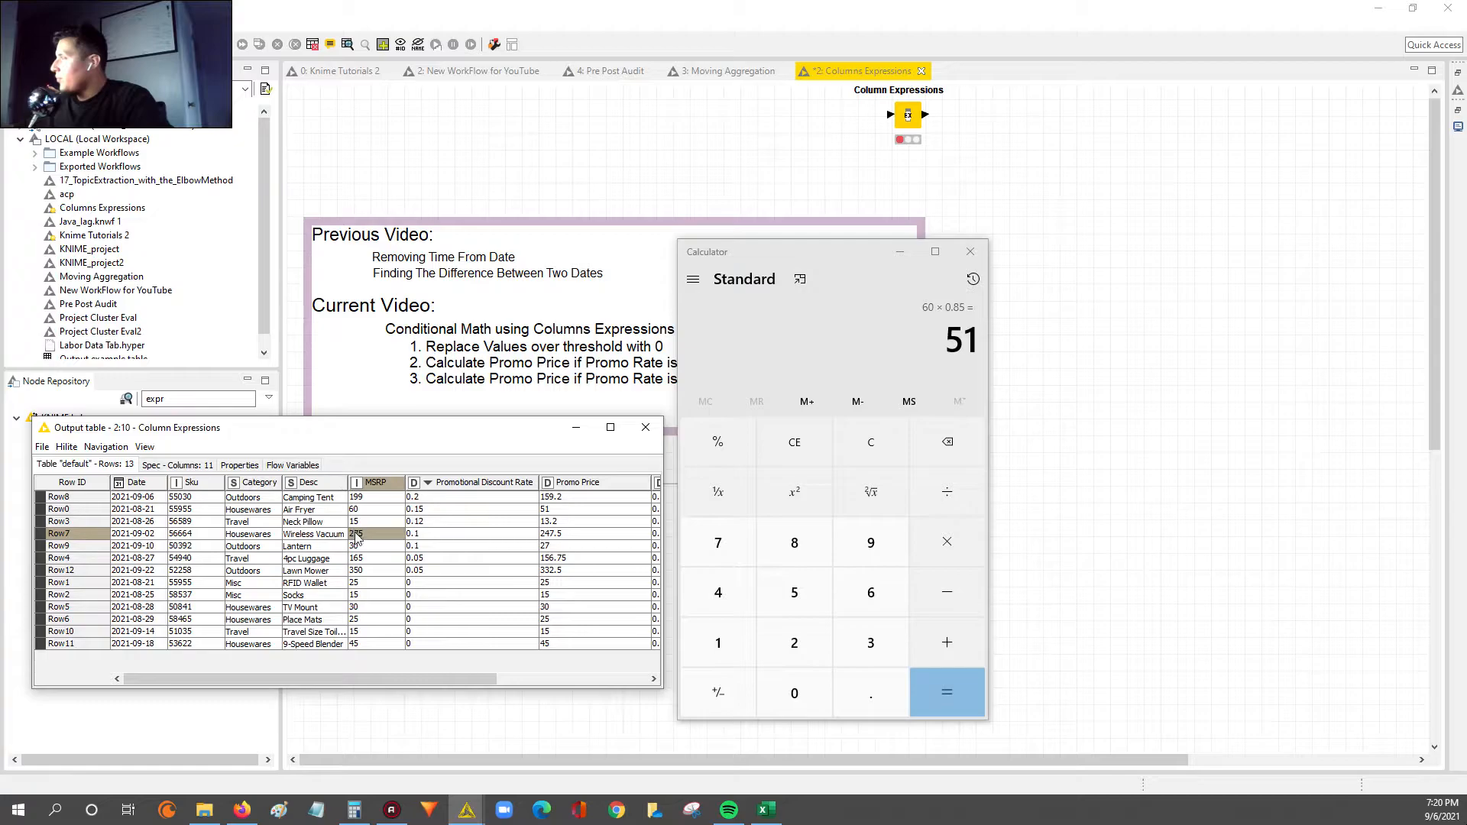
{"action": "left_click", "coordinate": [412, 536]}
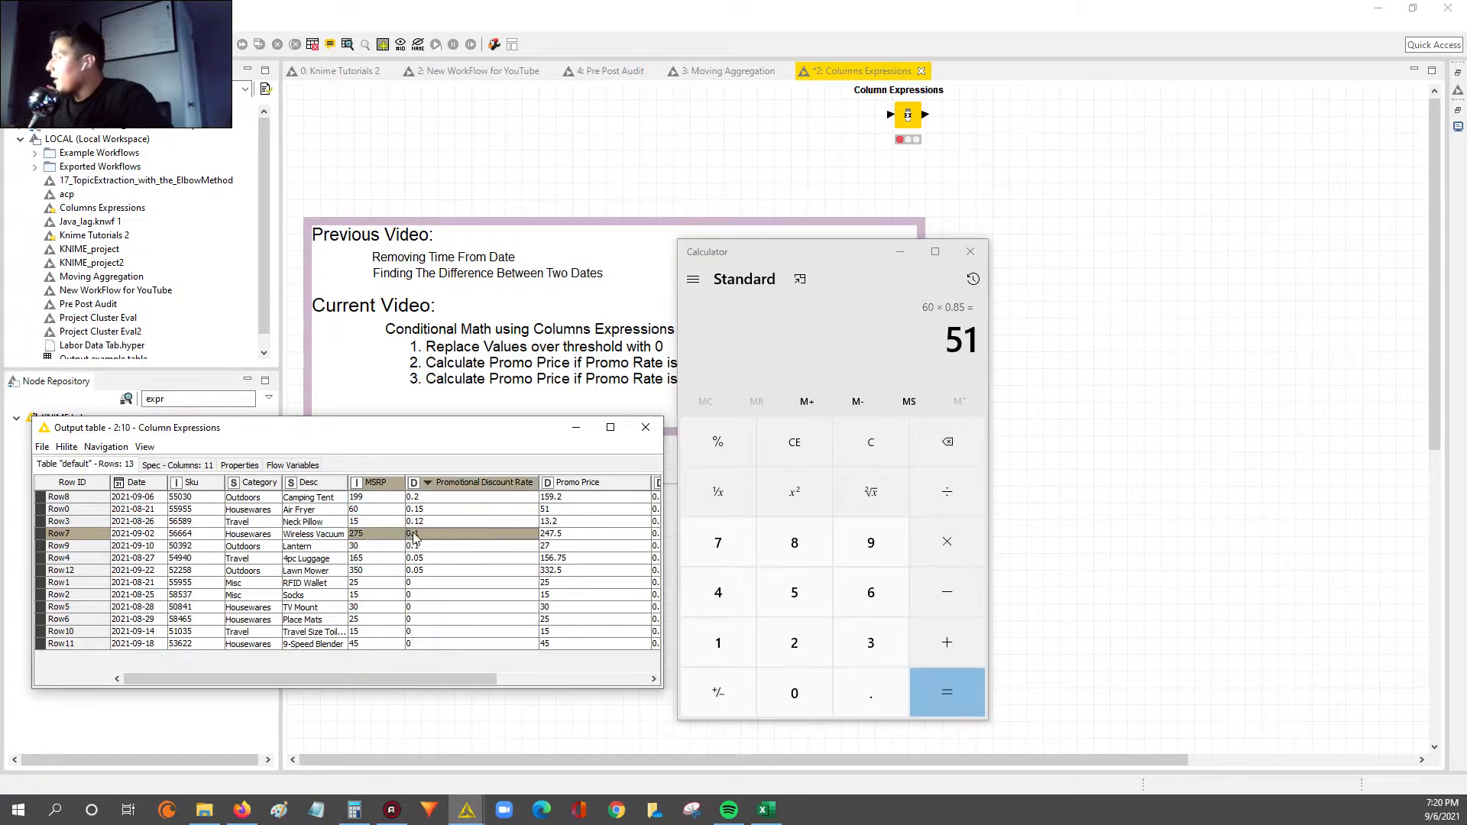
{"action": "left_click", "coordinate": [840, 254]}
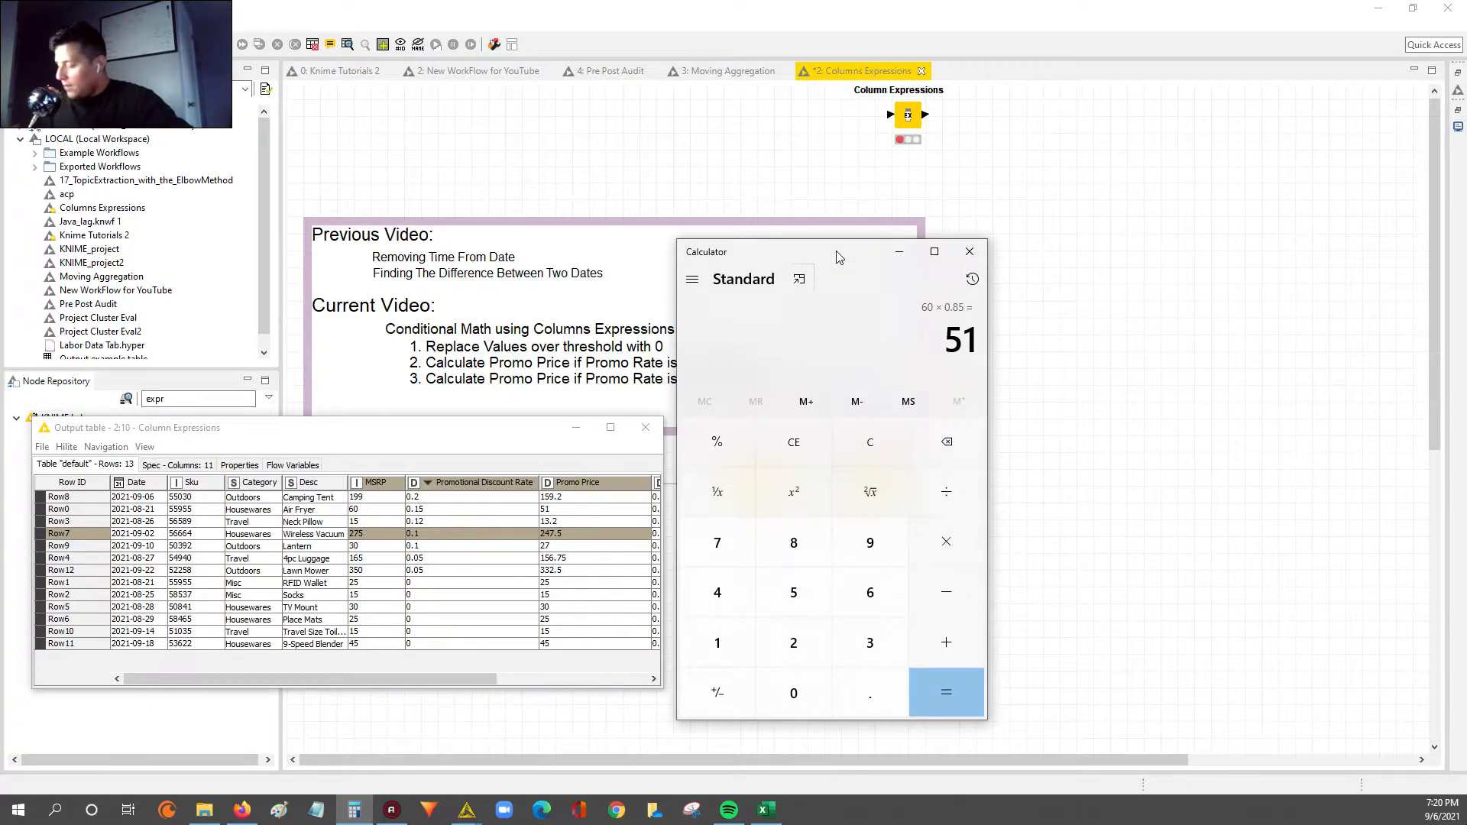
{"action": "type", "text": "275*.9"}
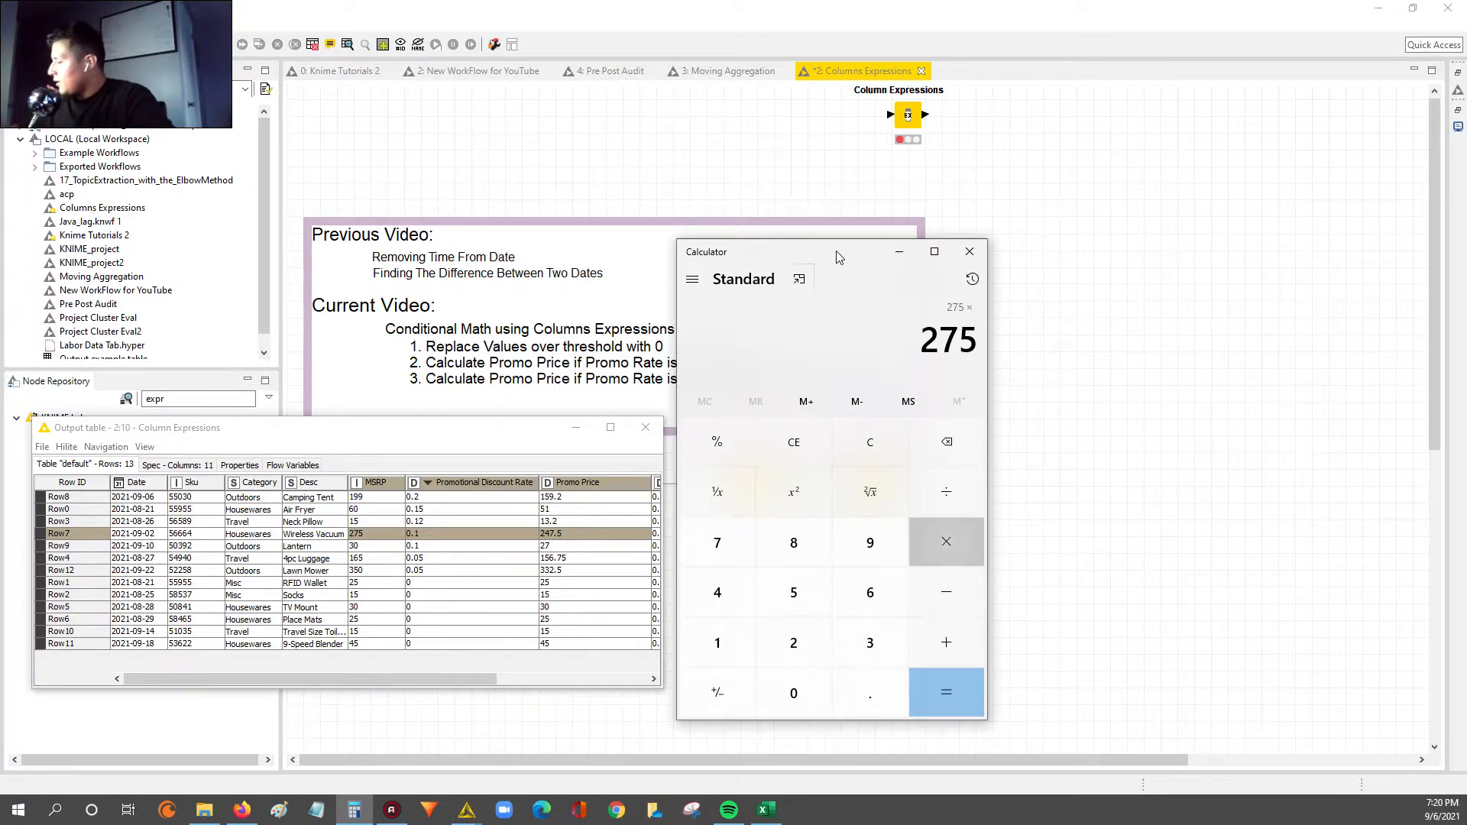
{"action": "type", "text": "0.90"}
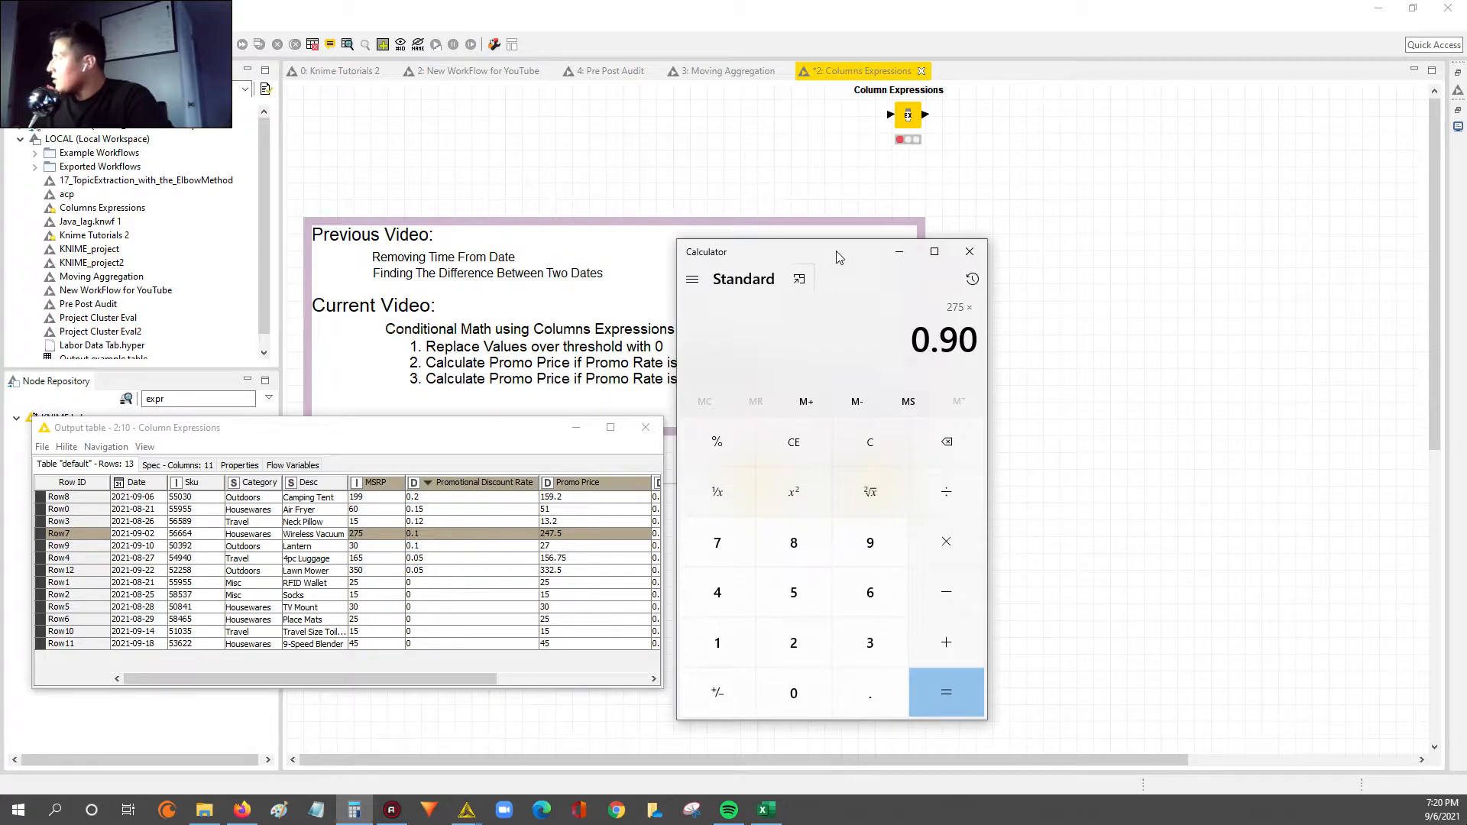
{"action": "key", "text": "Return"}
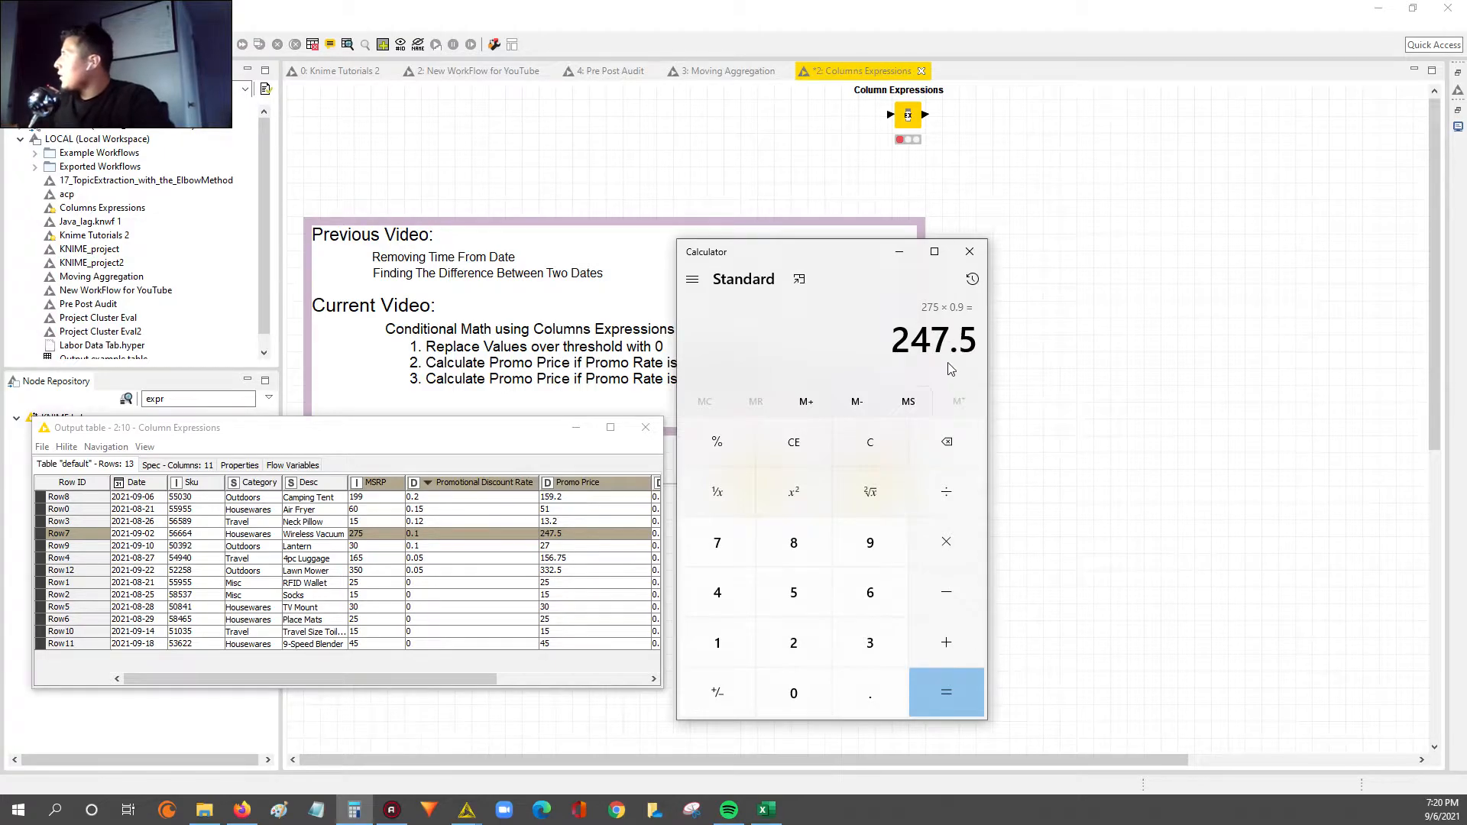
{"action": "left_click_drag", "start_coordinate": [897, 340], "coordinate": [972, 340]}
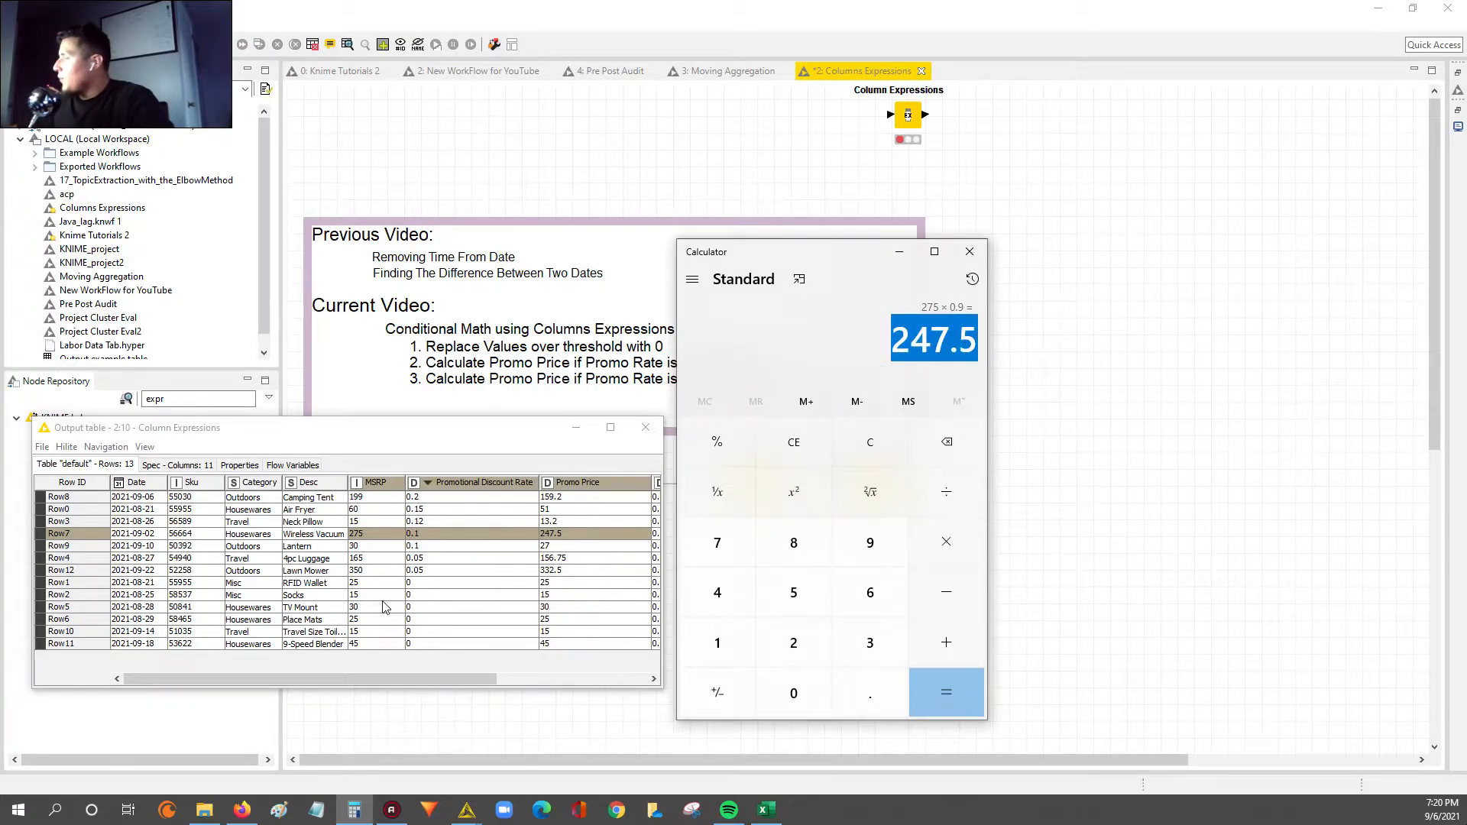
{"action": "left_click_drag", "start_coordinate": [378, 571], "coordinate": [591, 565]}
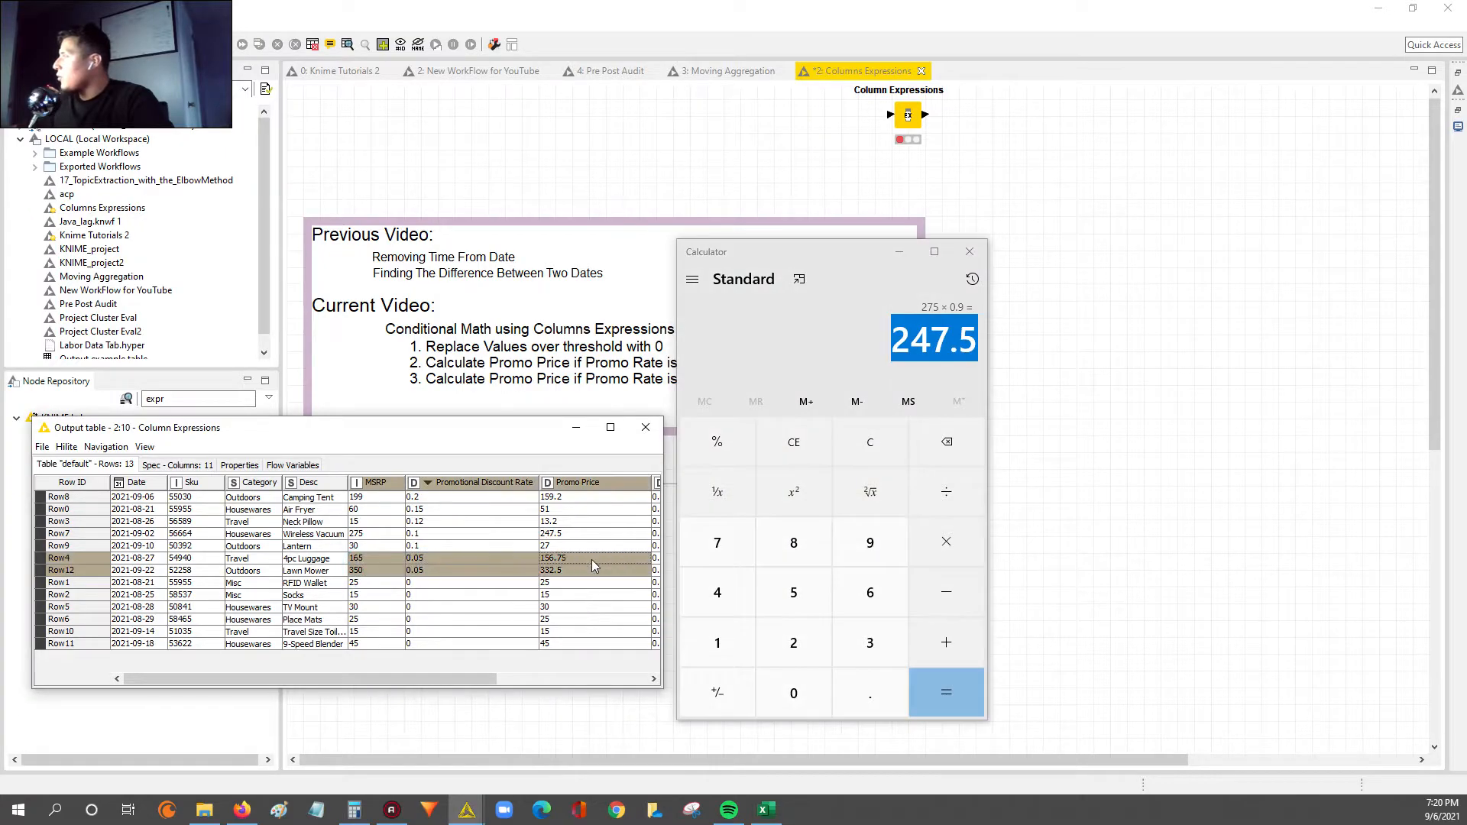
Bring the output table and Calculator back into view and calculate 350 × 0.95 to check the Lawn Mower's Promo Price
{"action": "left_click", "coordinate": [814, 235]}
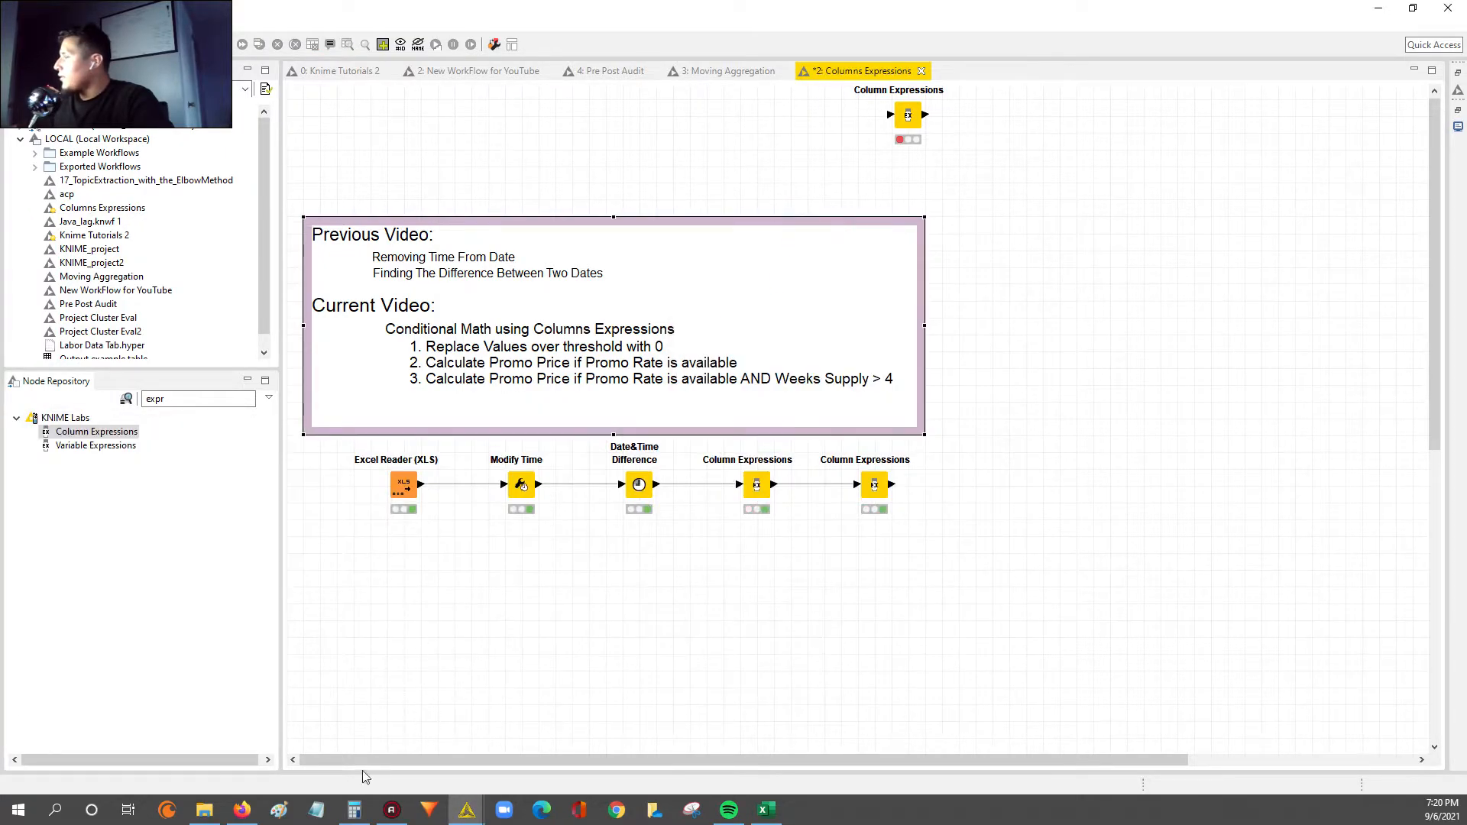
{"action": "mouse_move", "coordinate": [467, 810]}
{"action": "left_click", "coordinate": [632, 745]}
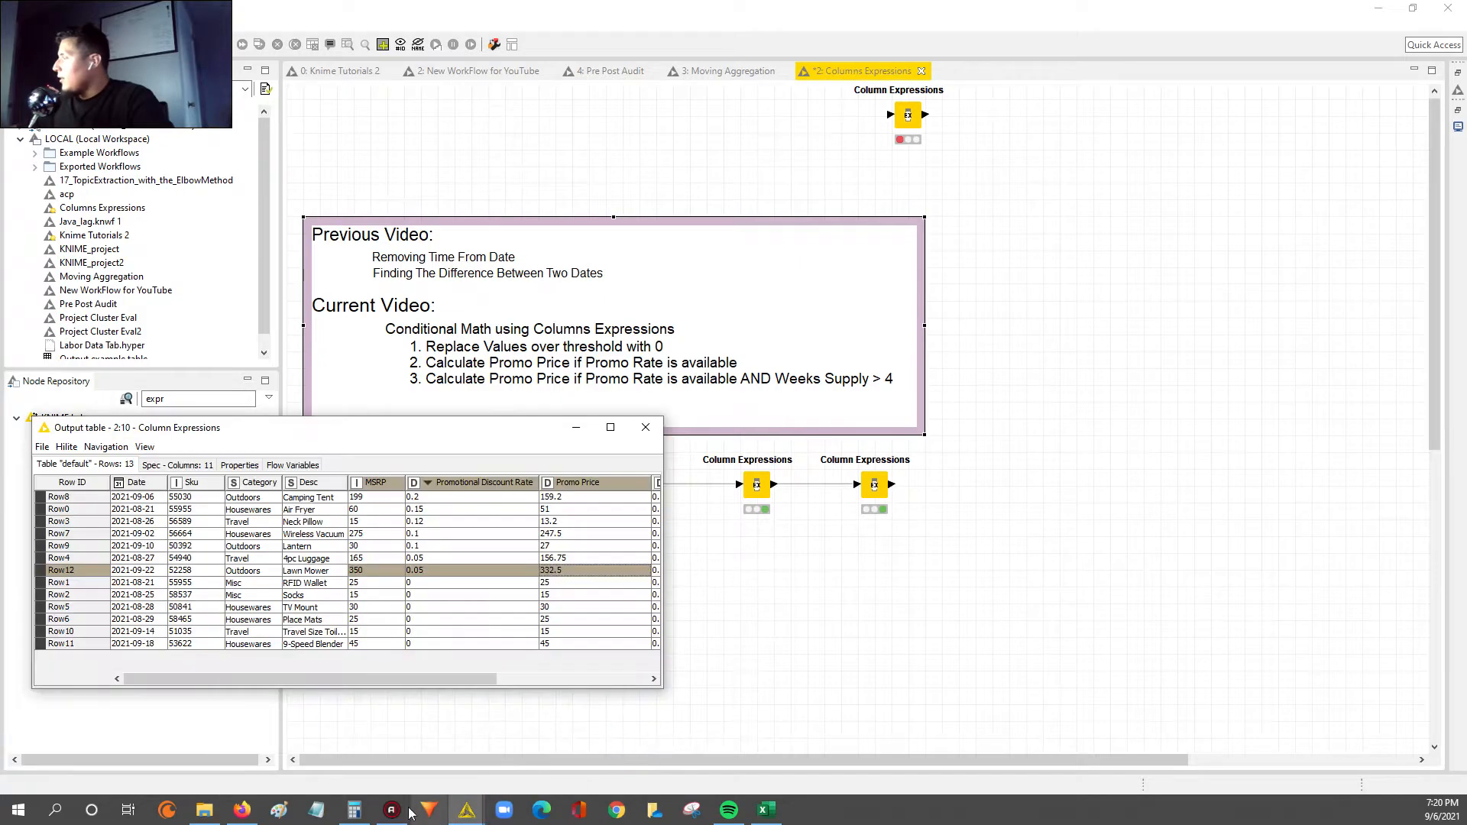
{"action": "left_click", "coordinate": [354, 810]}
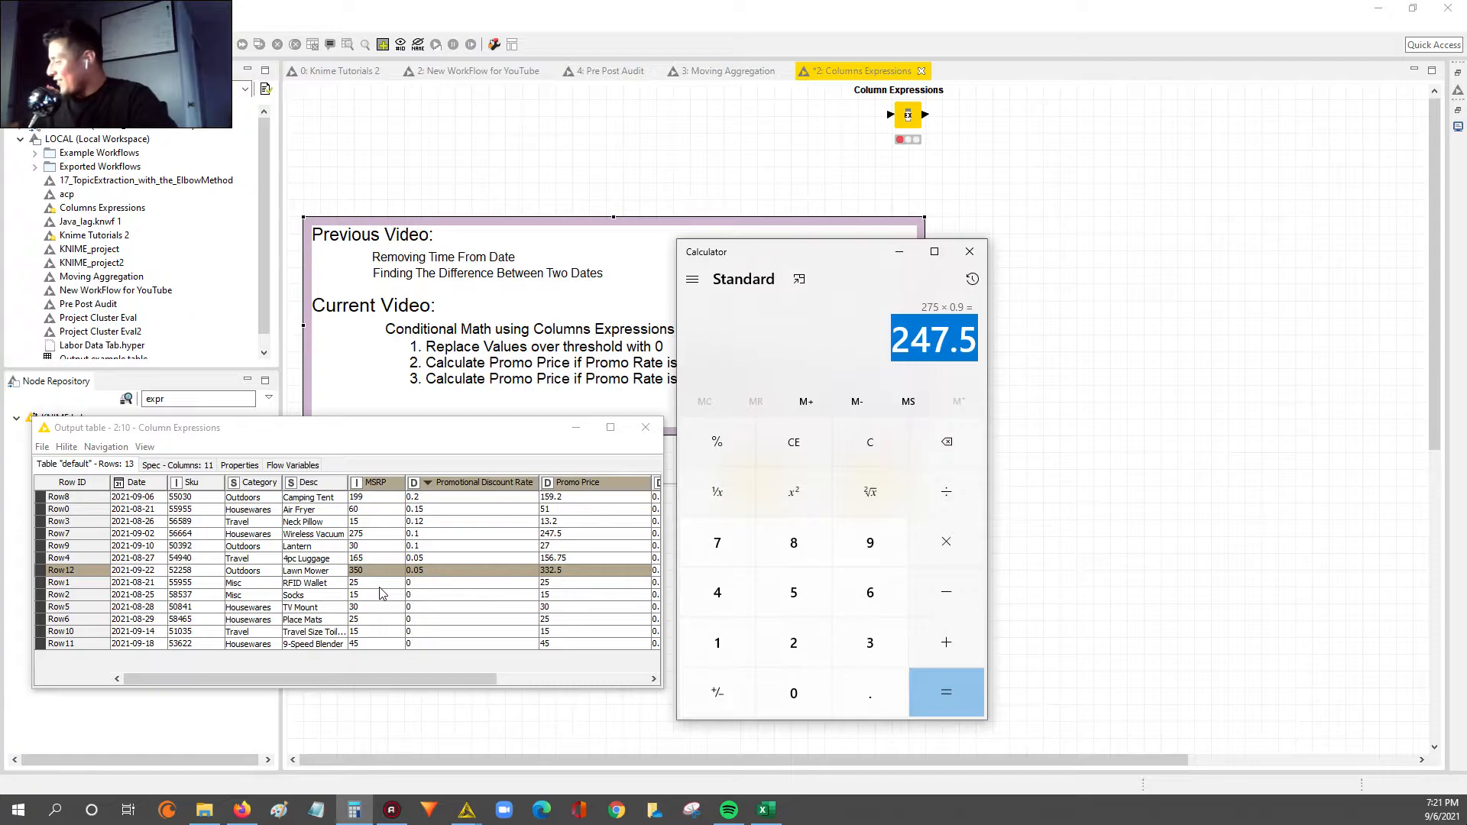
{"action": "type", "text": "350"}
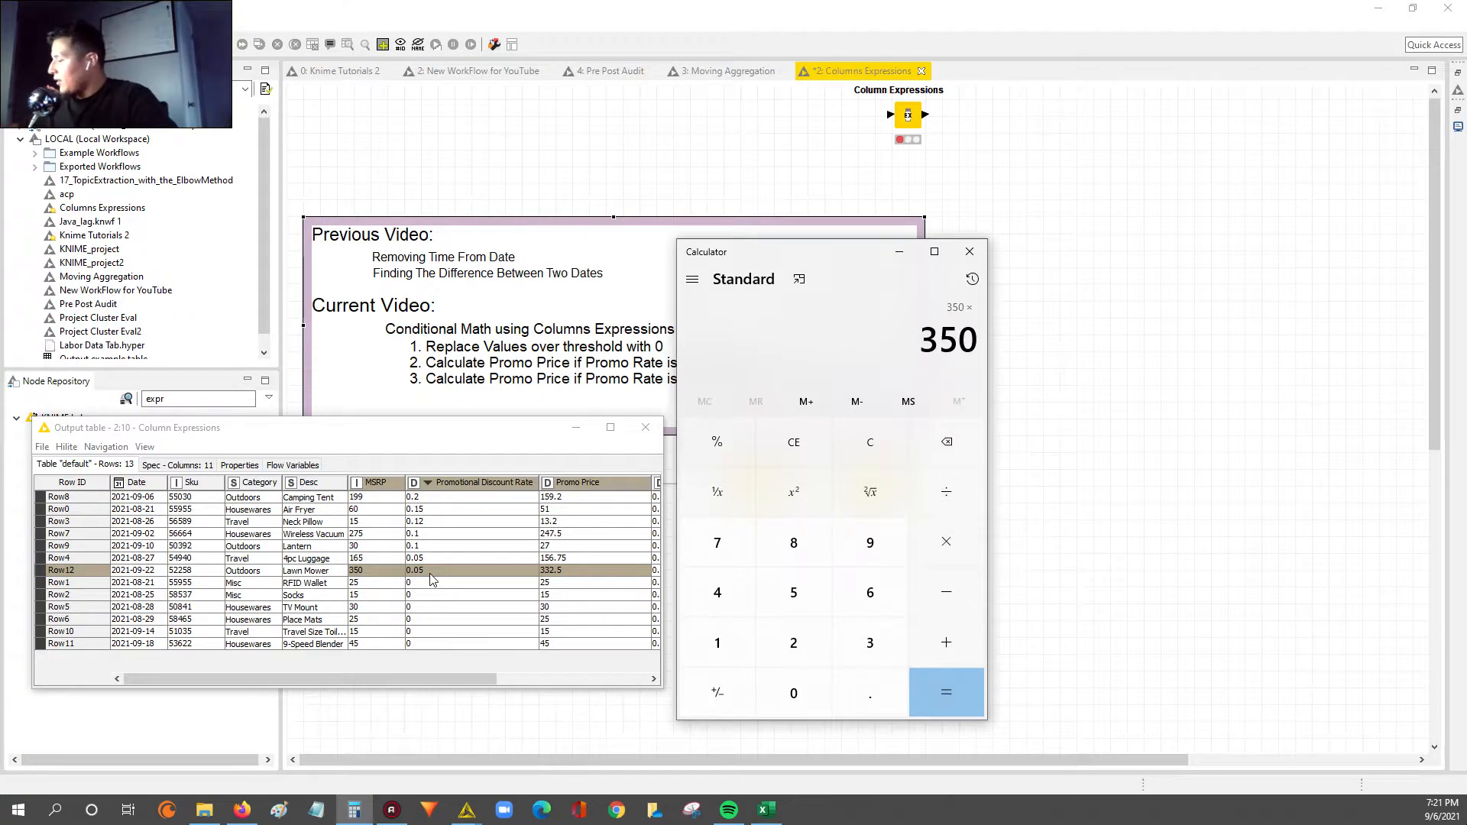
{"action": "type", "text": ".95"}
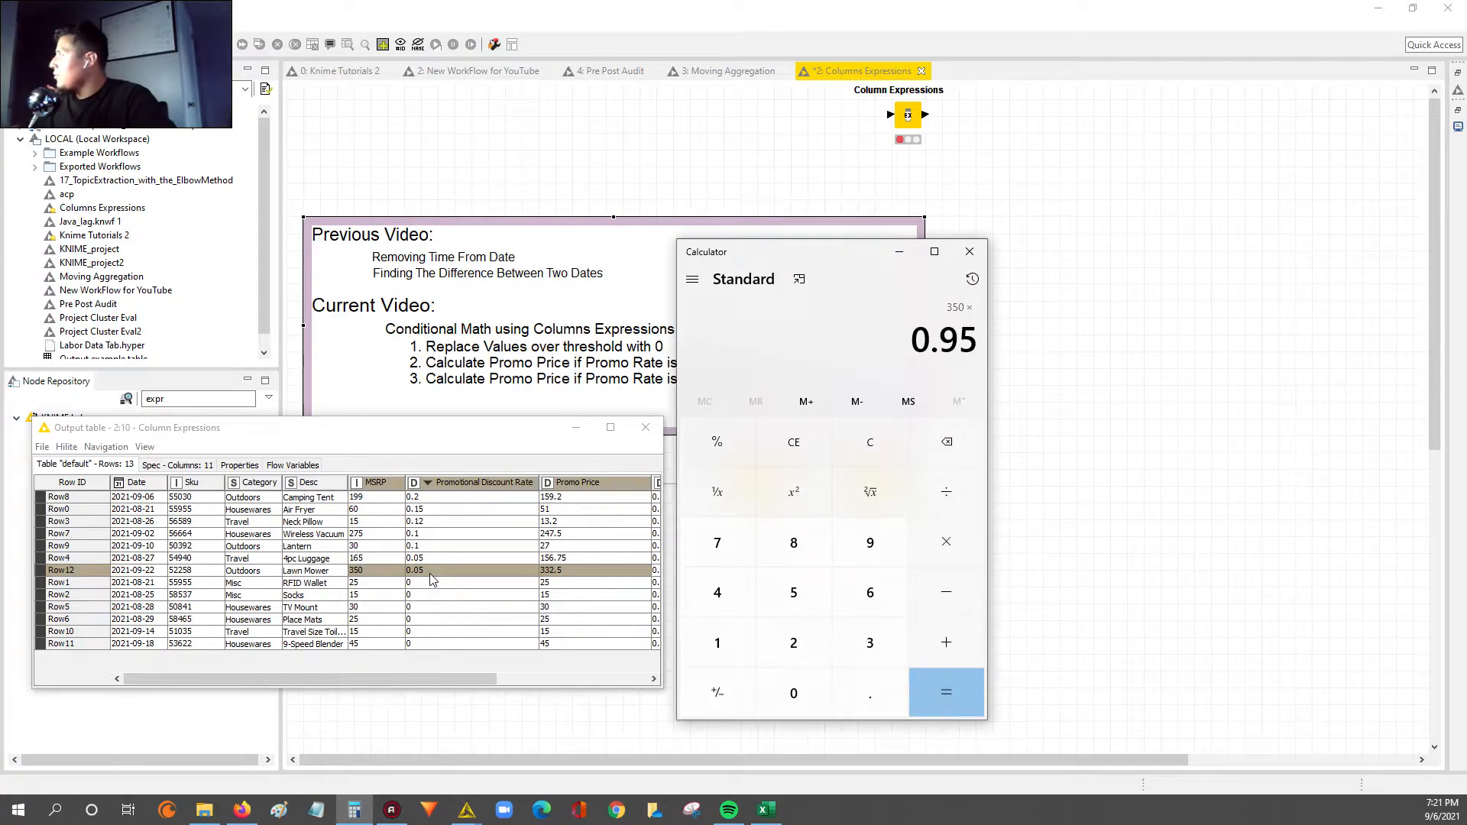
{"action": "key", "text": "Return"}
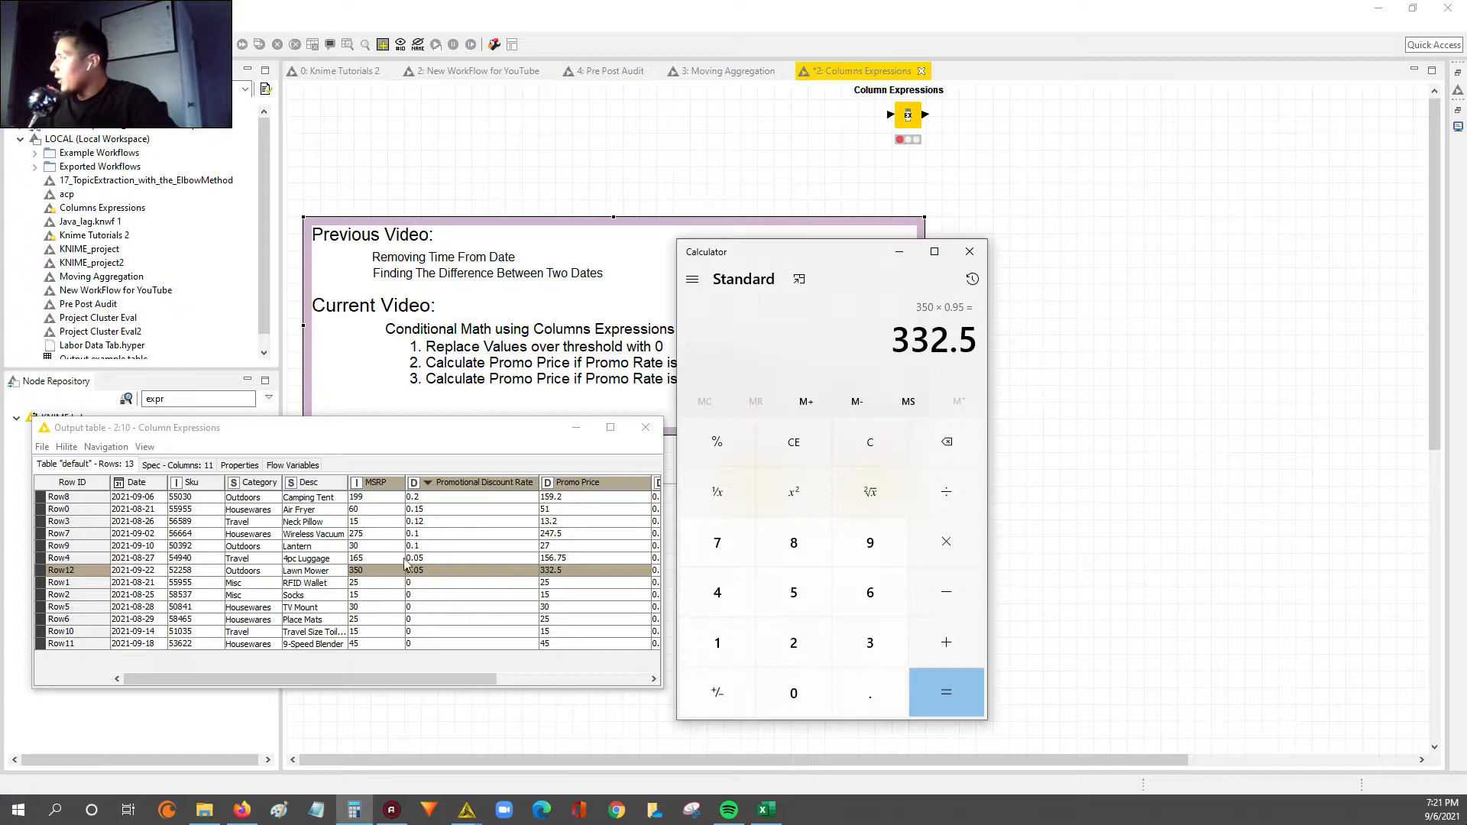
Close Calculator and the output table so the whole workflow is visible
{"action": "left_click_drag", "start_coordinate": [848, 254], "coordinate": [1100, 229]}
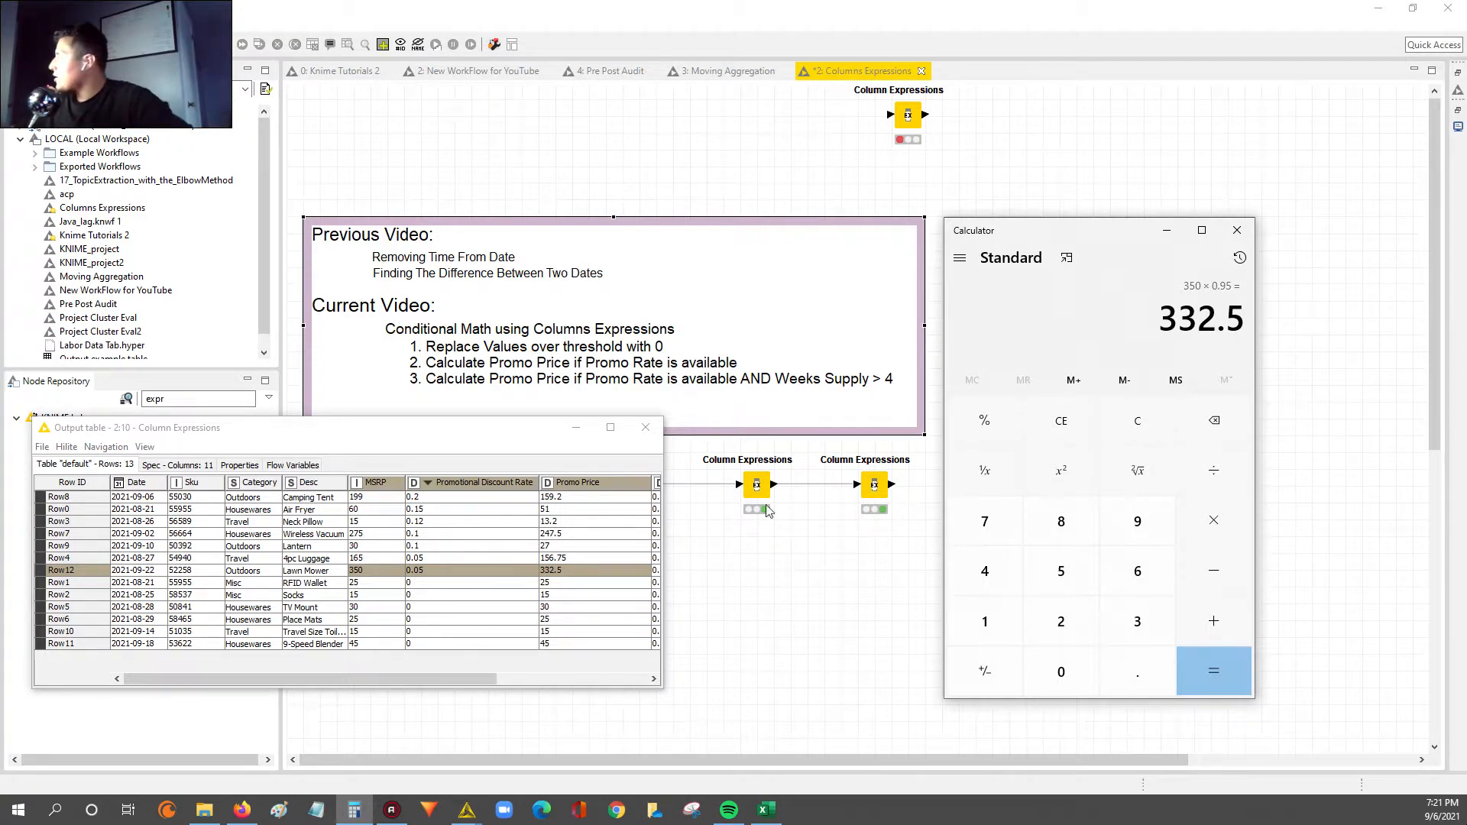
{"action": "left_click", "coordinate": [1233, 236]}
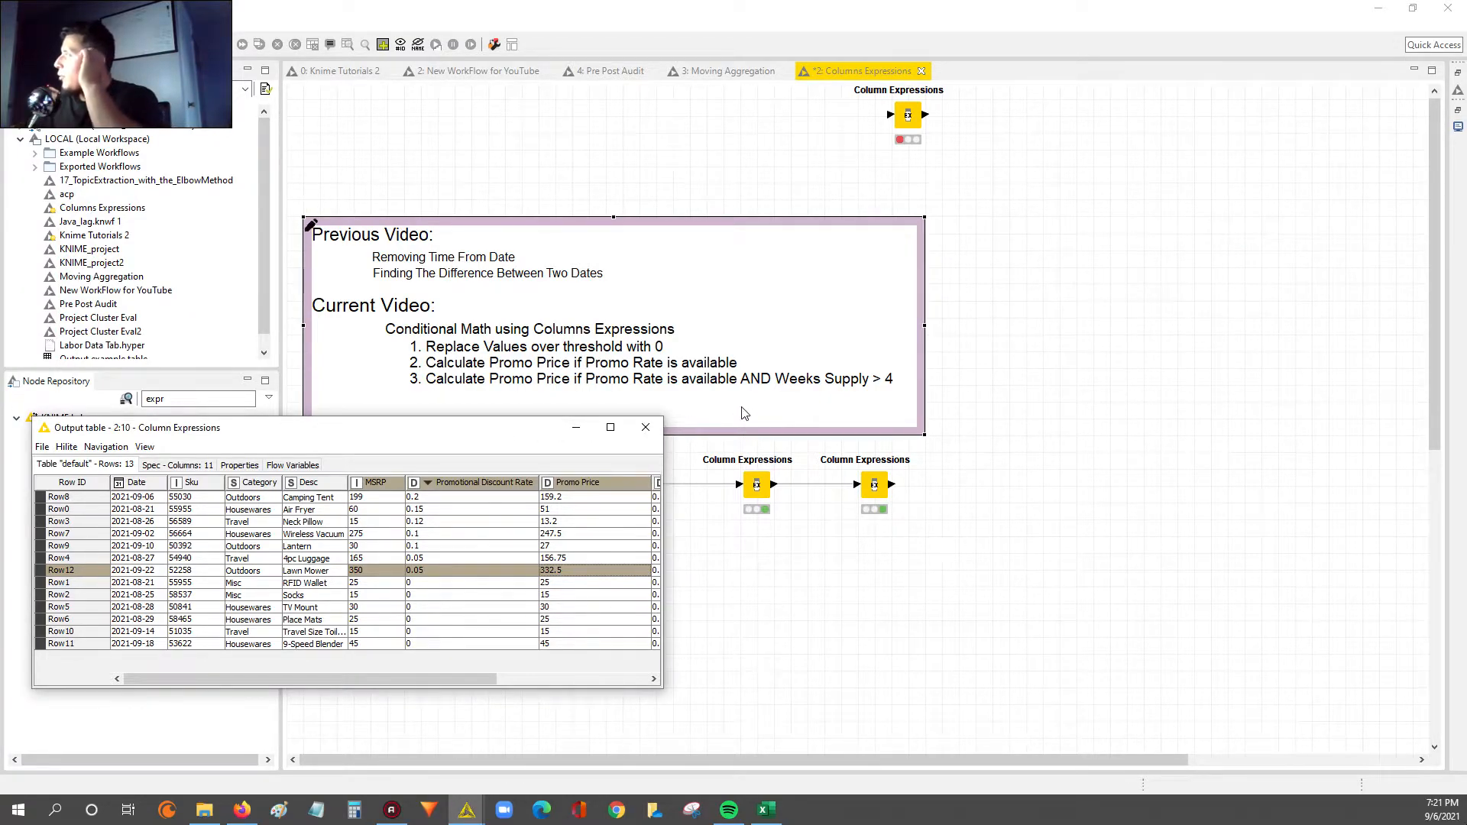
{"action": "left_click", "coordinate": [646, 428]}
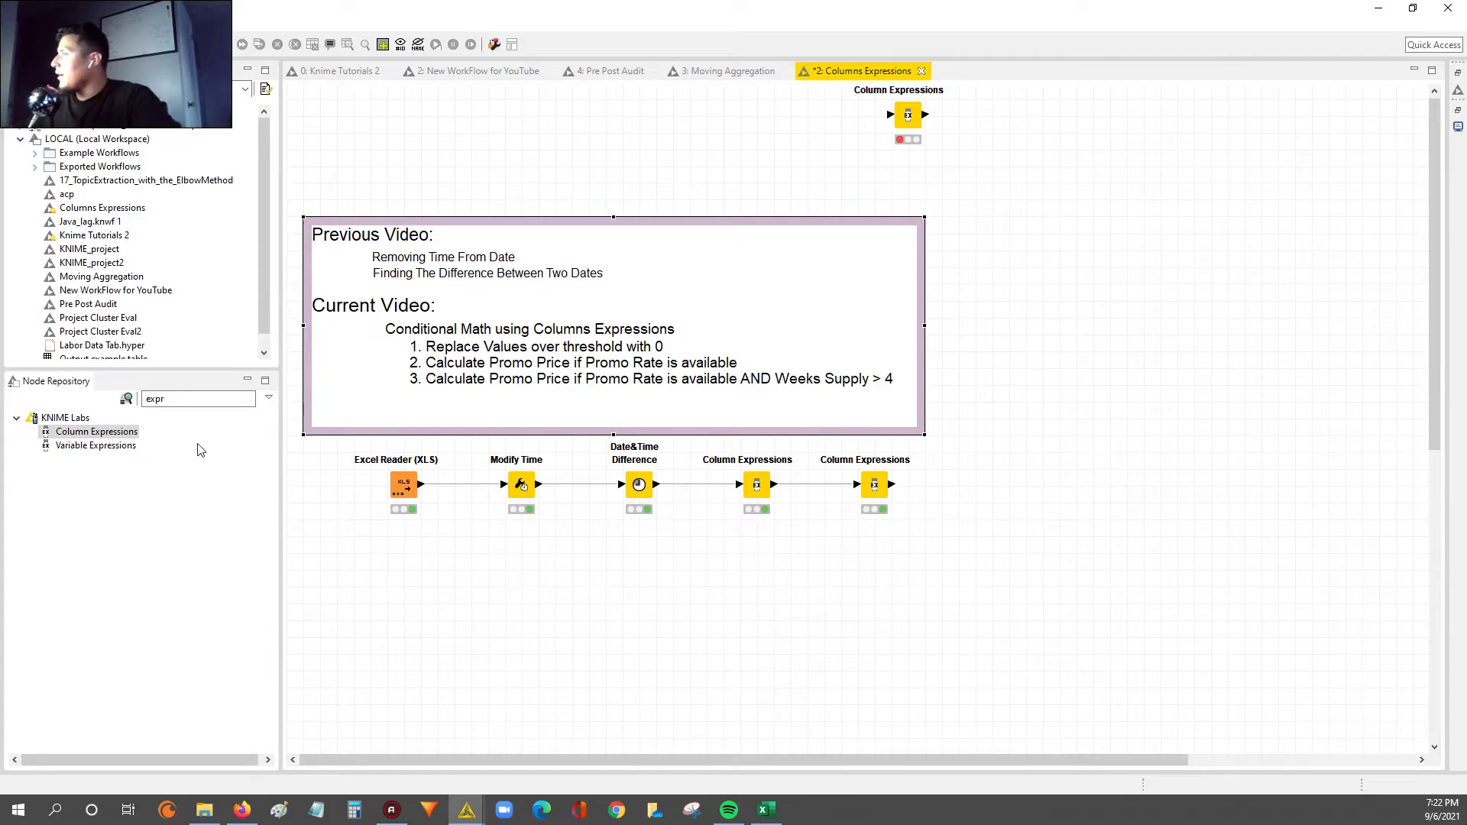
Clear the Node Repository search and search again for "expres"
{"action": "left_click", "coordinate": [175, 398]}
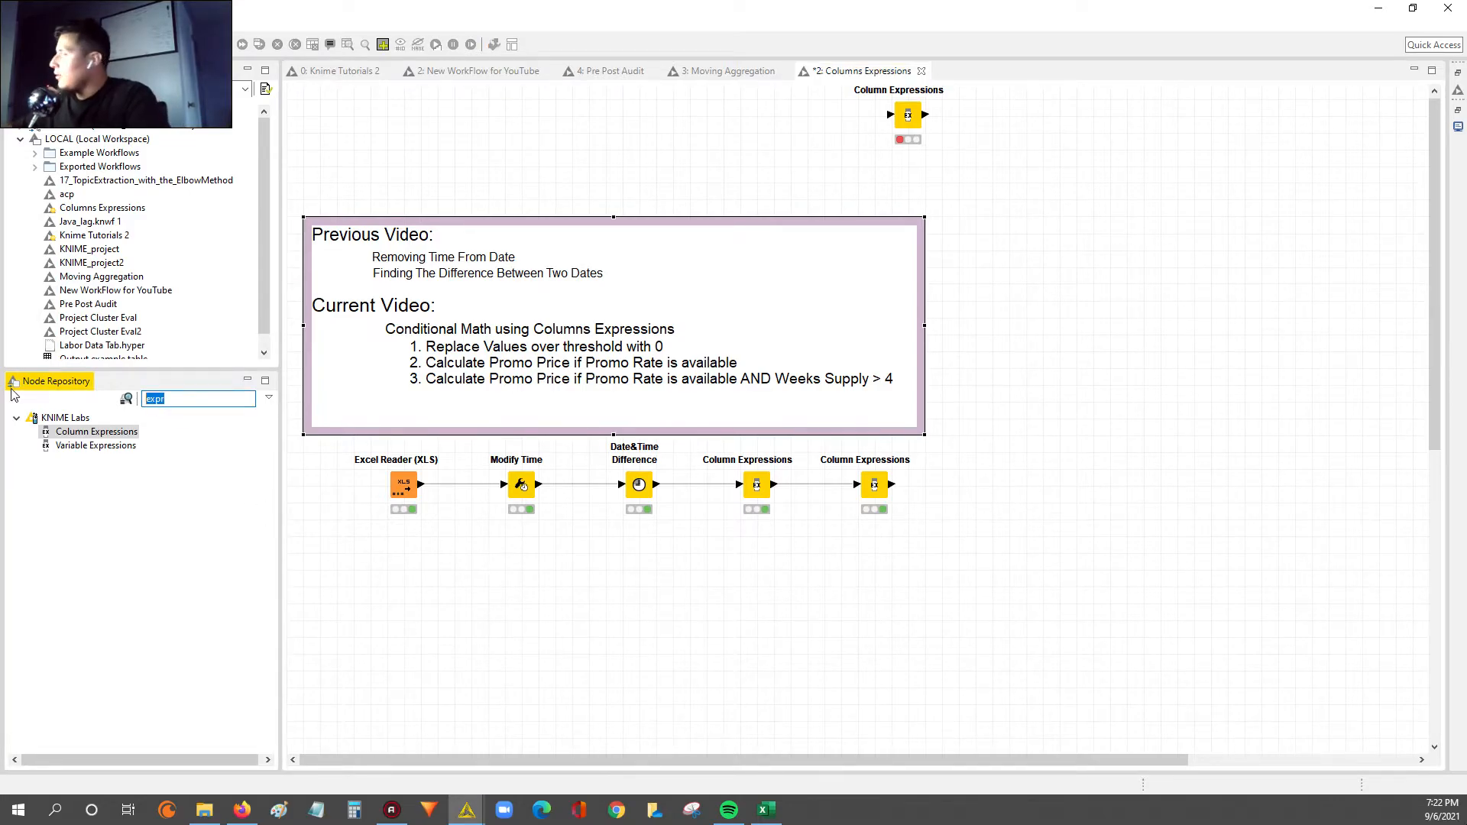
{"action": "key", "text": "BackSpace"}
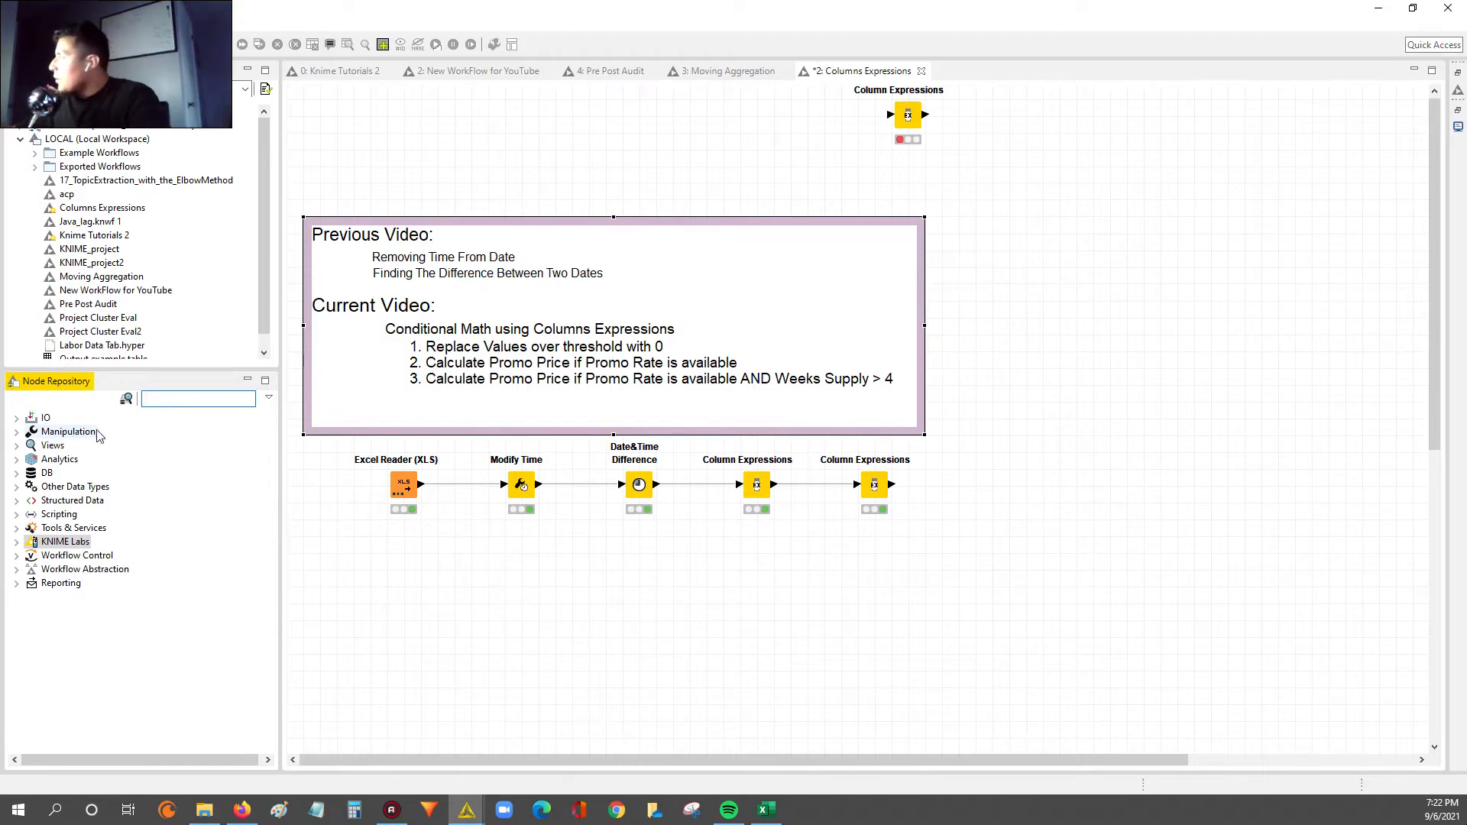
{"action": "left_click", "coordinate": [869, 490]}
{"action": "left_click", "coordinate": [166, 400]}
{"action": "type", "text": "e"}
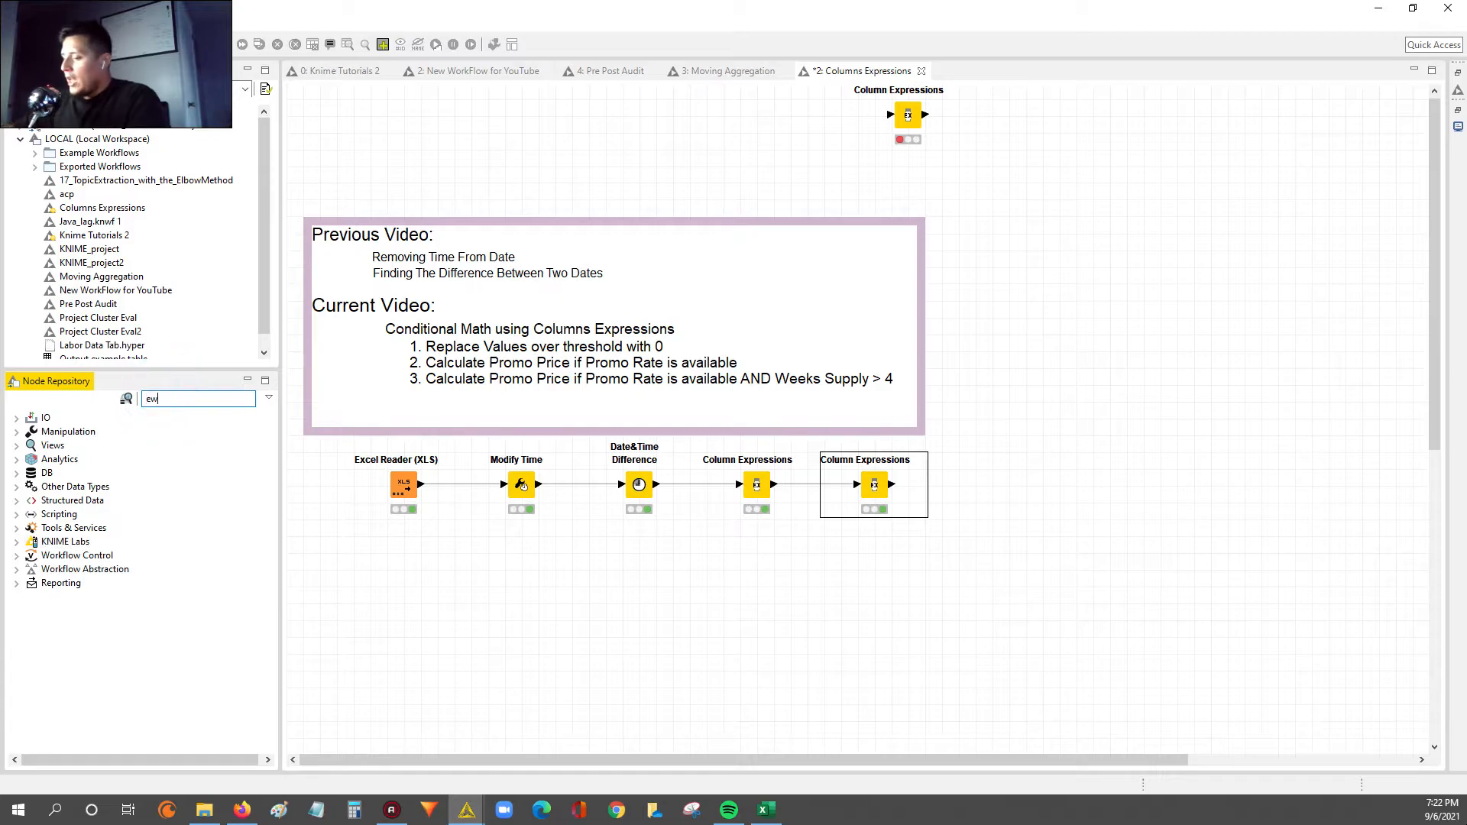
{"action": "type", "text": "xpres"}
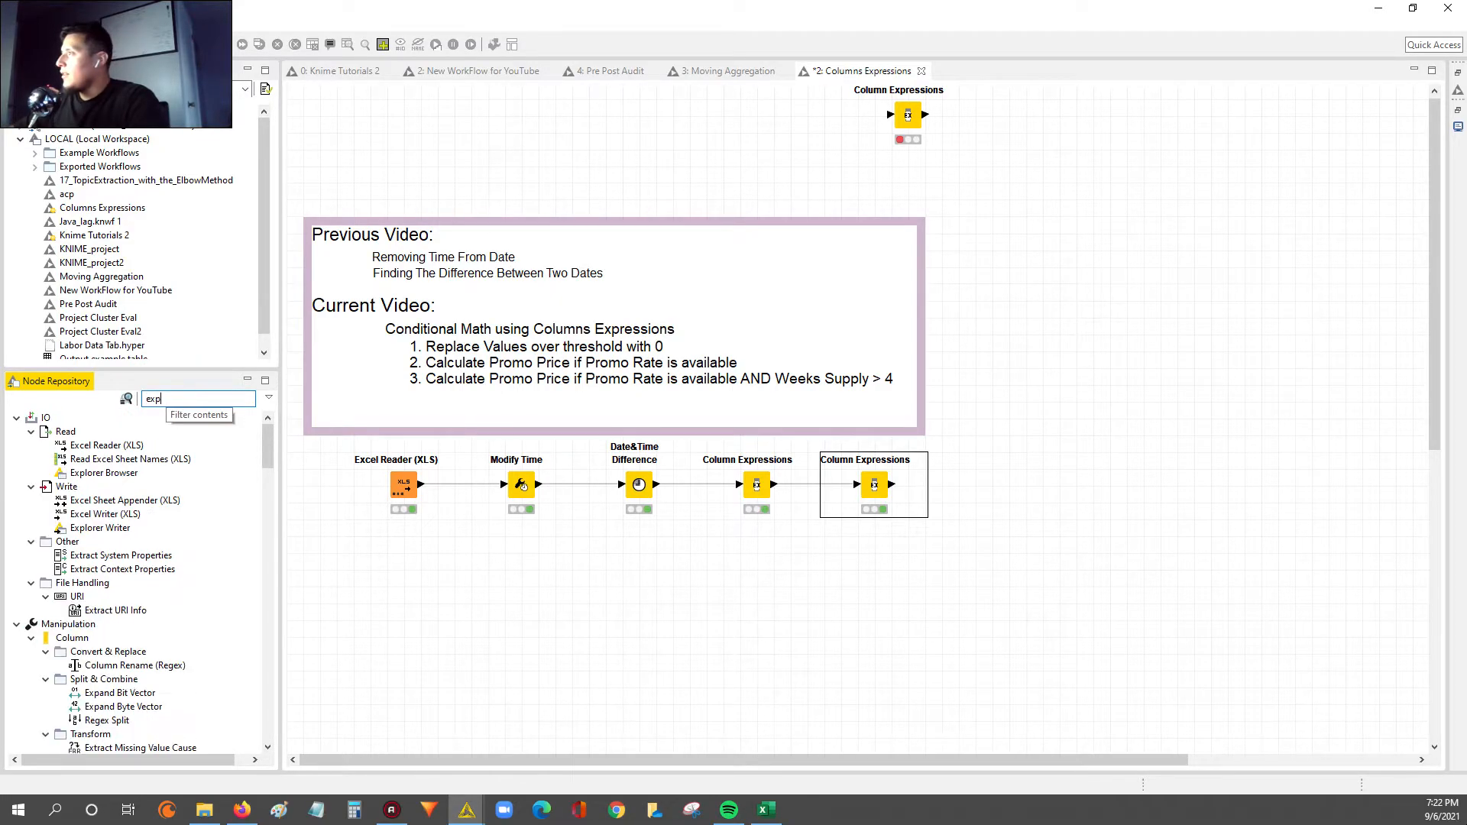
Add a second expression to the last Column Expressions node and name its output column Promo Price (WOS)
{"action": "double_click", "coordinate": [875, 485]}
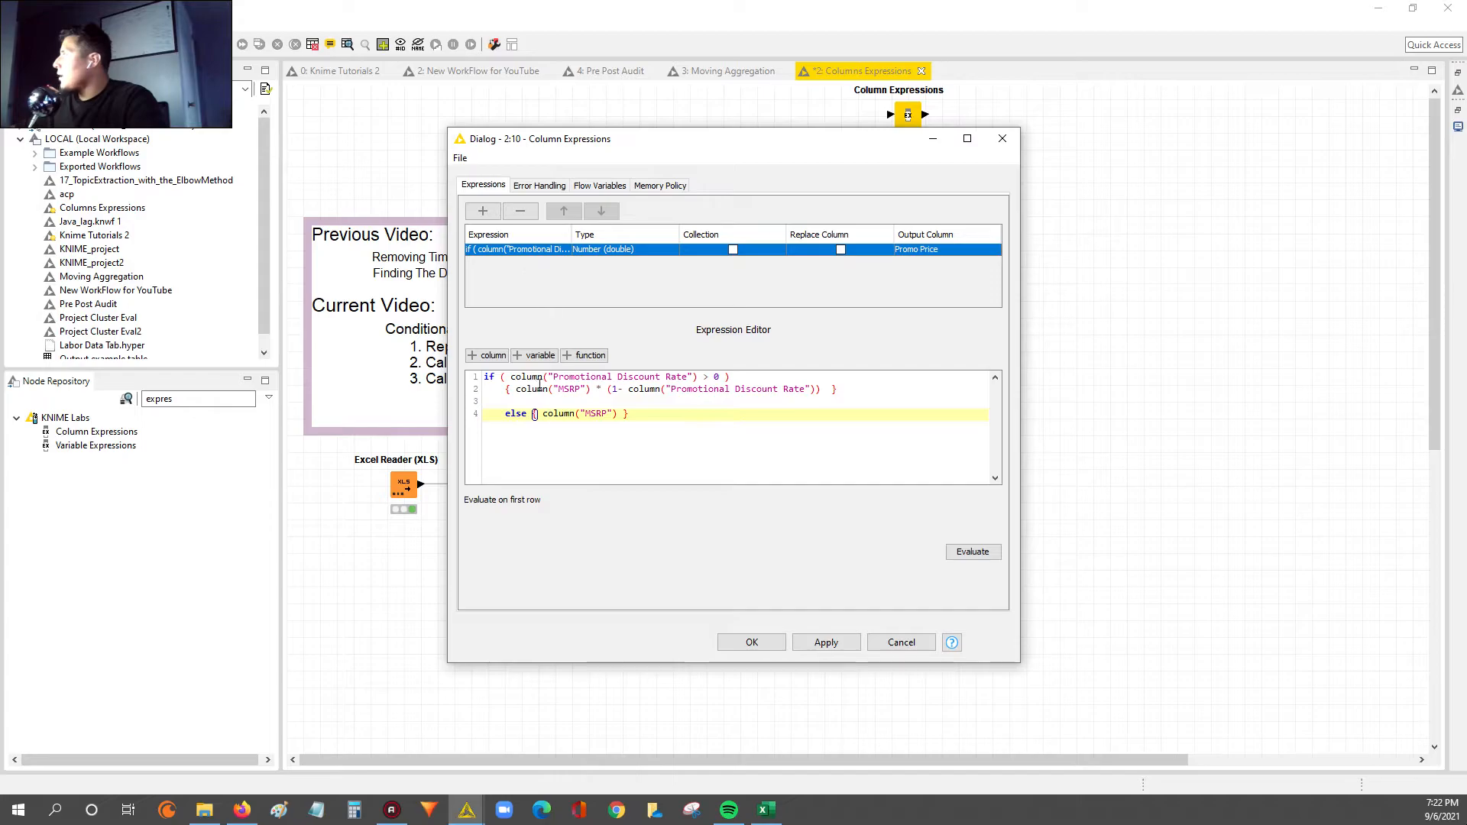
{"action": "left_click", "coordinate": [482, 214]}
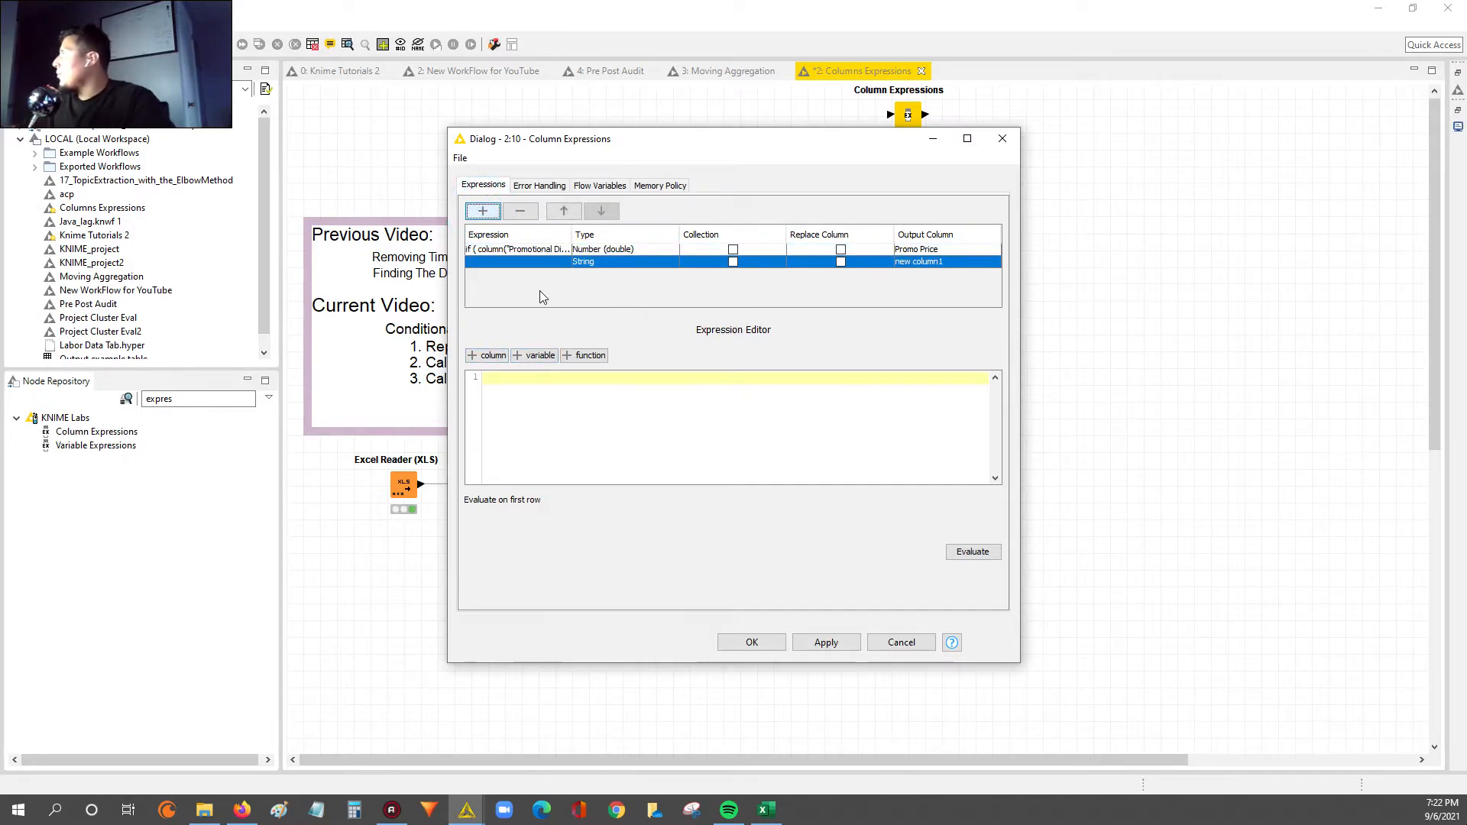
{"action": "left_click", "coordinate": [518, 378]}
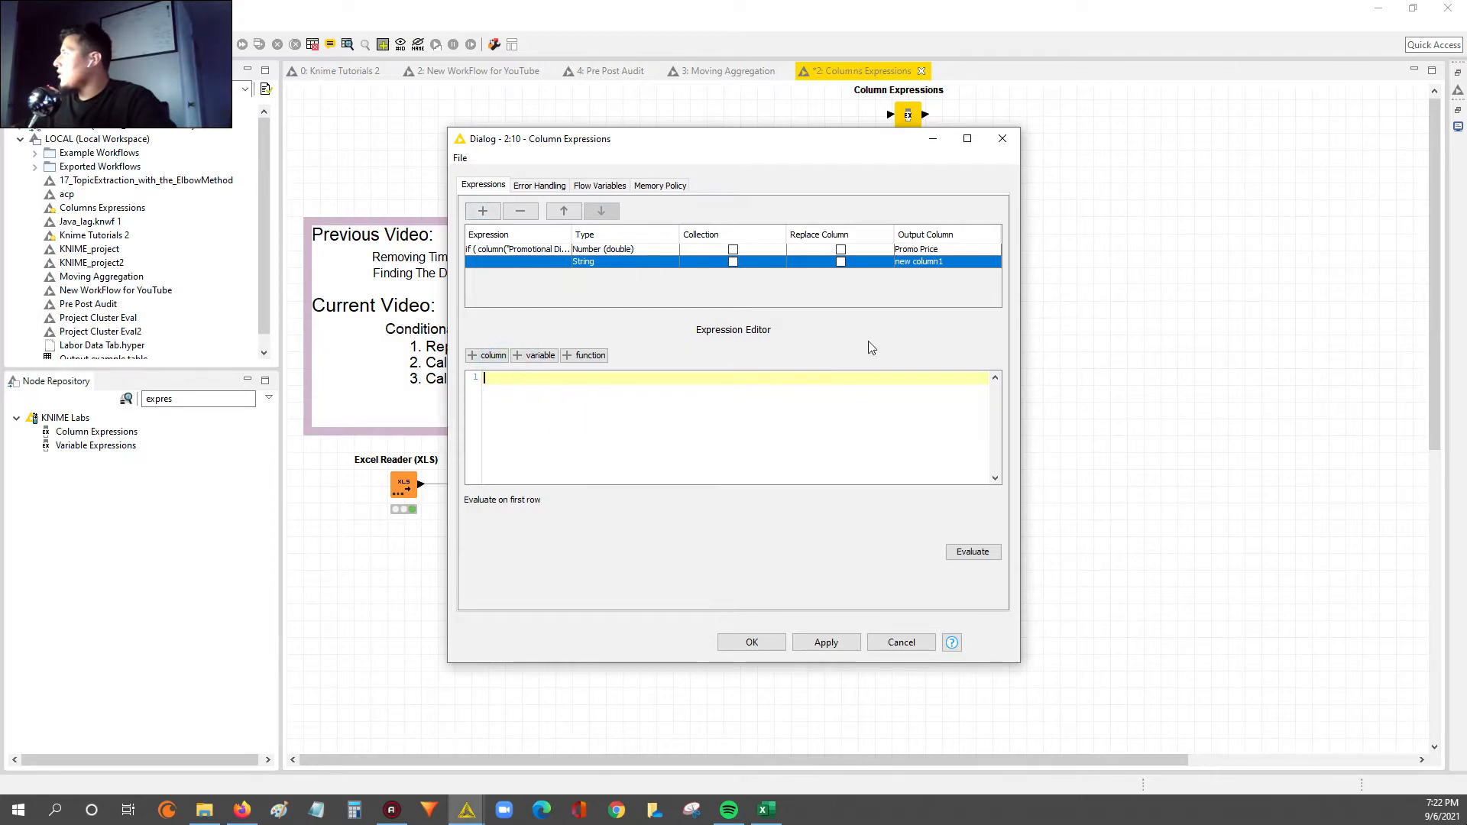
{"action": "double_click", "coordinate": [951, 263]}
{"action": "left_click_drag", "start_coordinate": [951, 263], "coordinate": [896, 262]}
{"action": "key", "text": "BackSpace"}
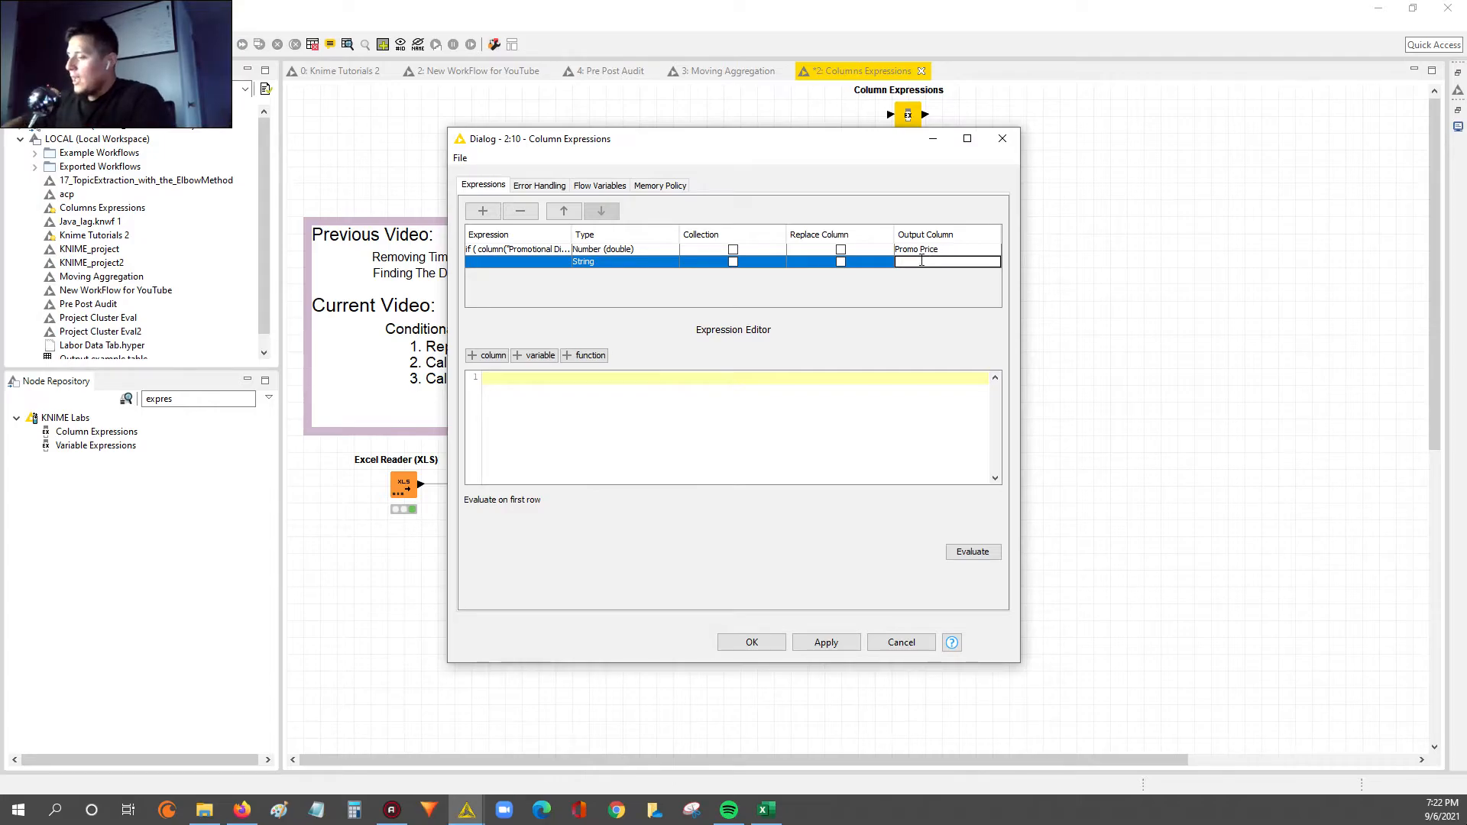
{"action": "type", "text": "Promo Price"}
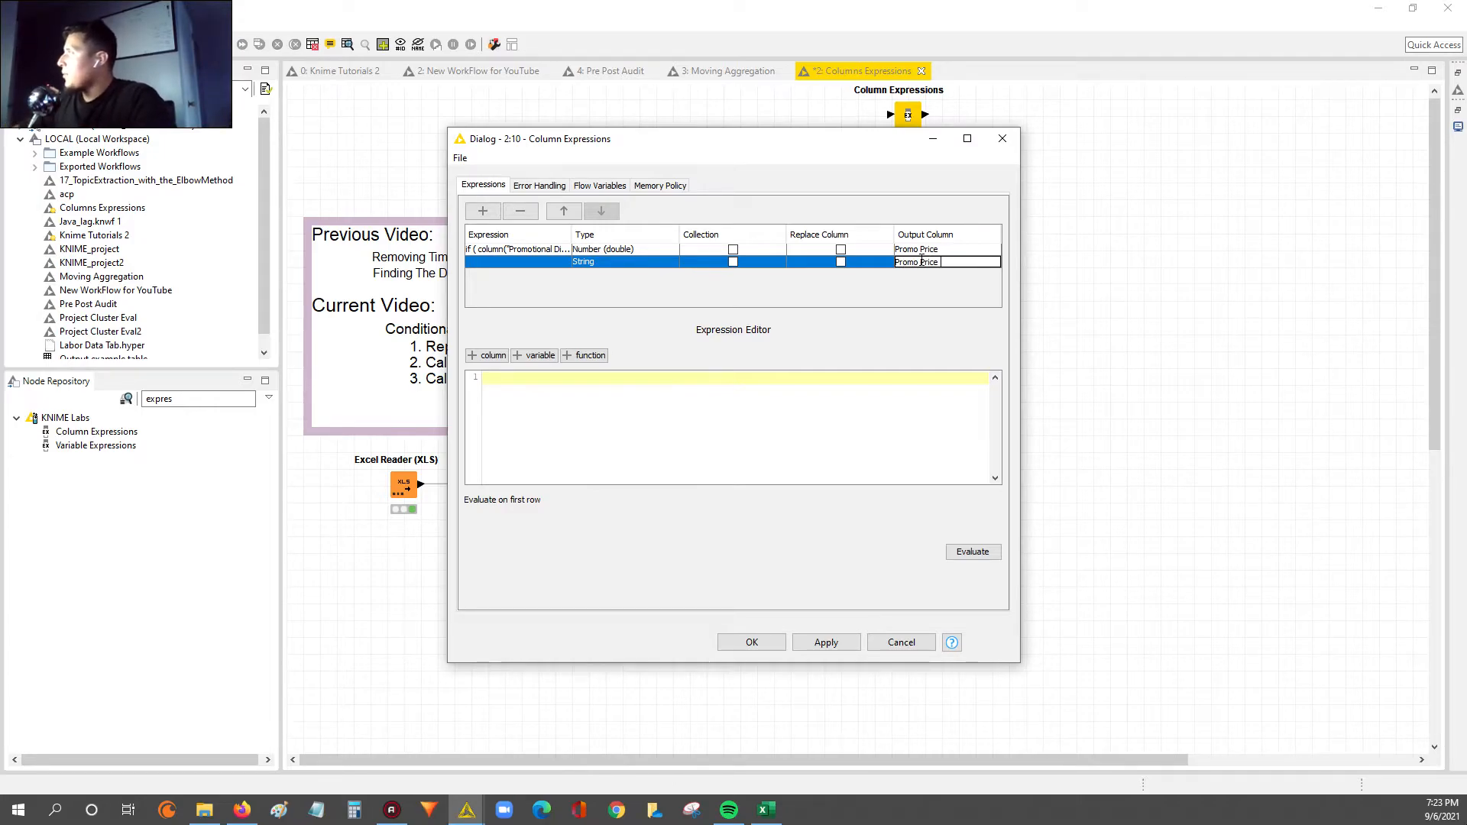
{"action": "type", "text": " (WOS)"}
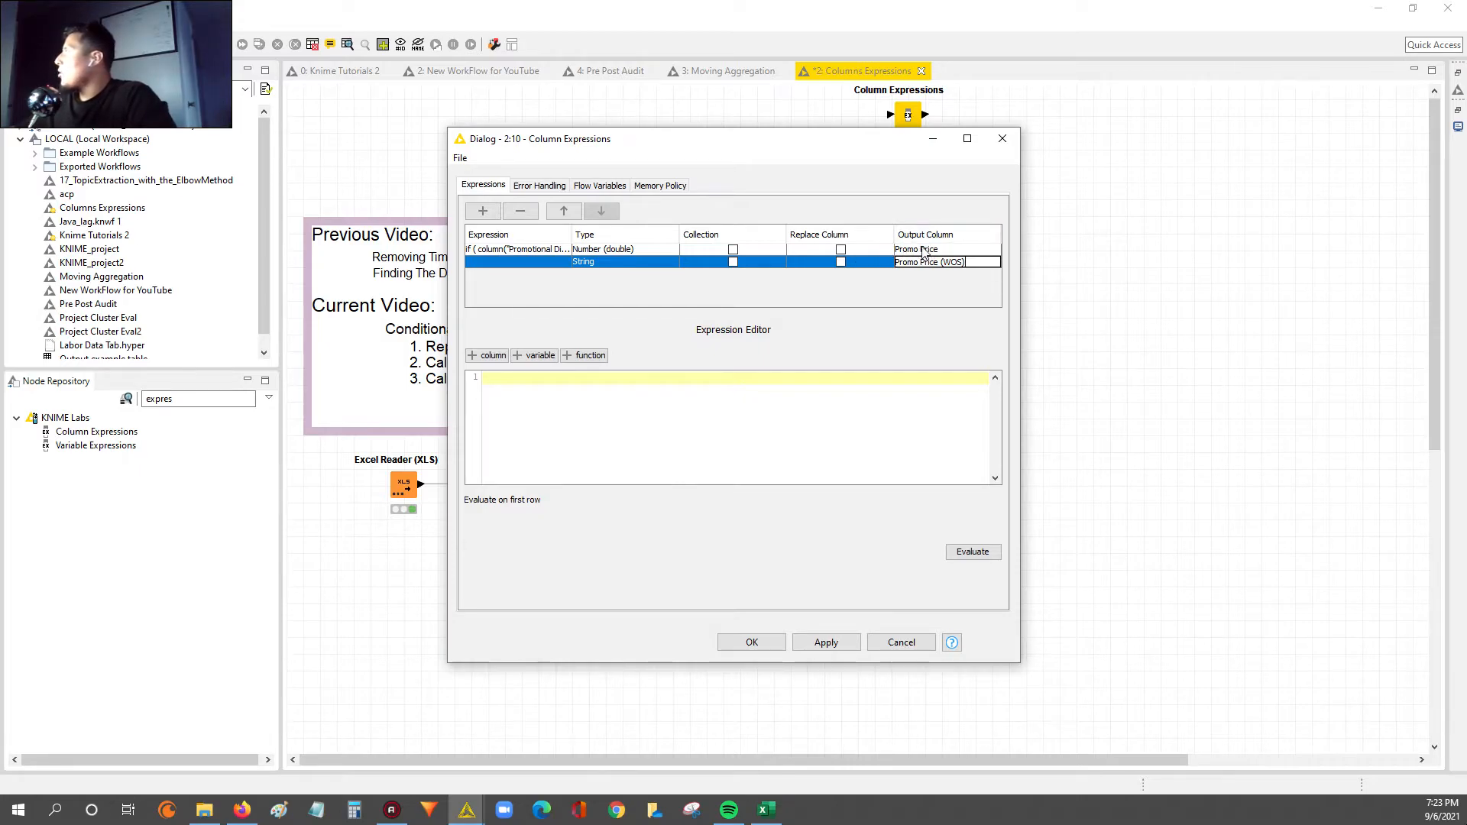
{"action": "left_click", "coordinate": [924, 250]}
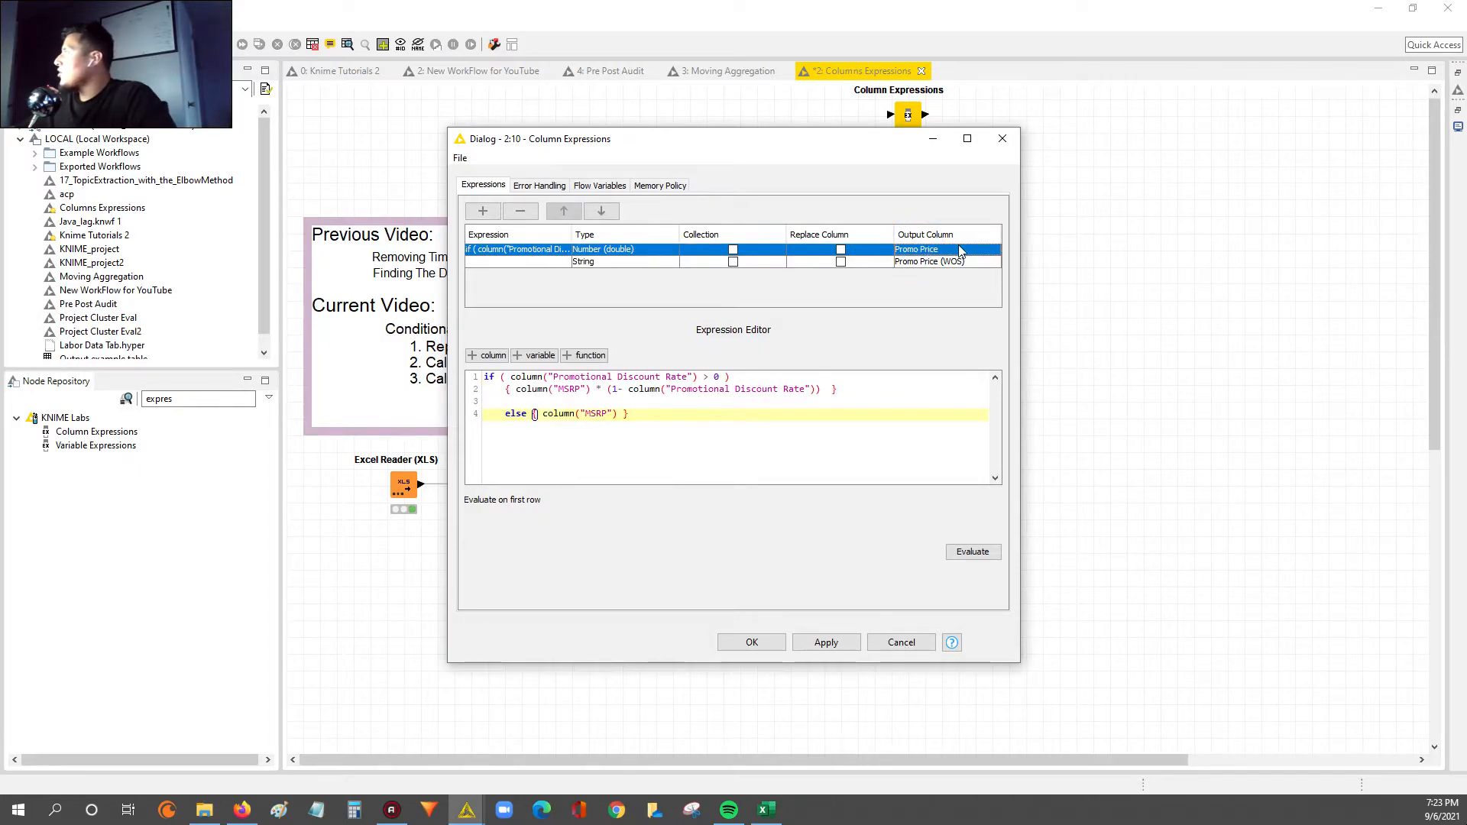
{"action": "left_click", "coordinate": [527, 263]}
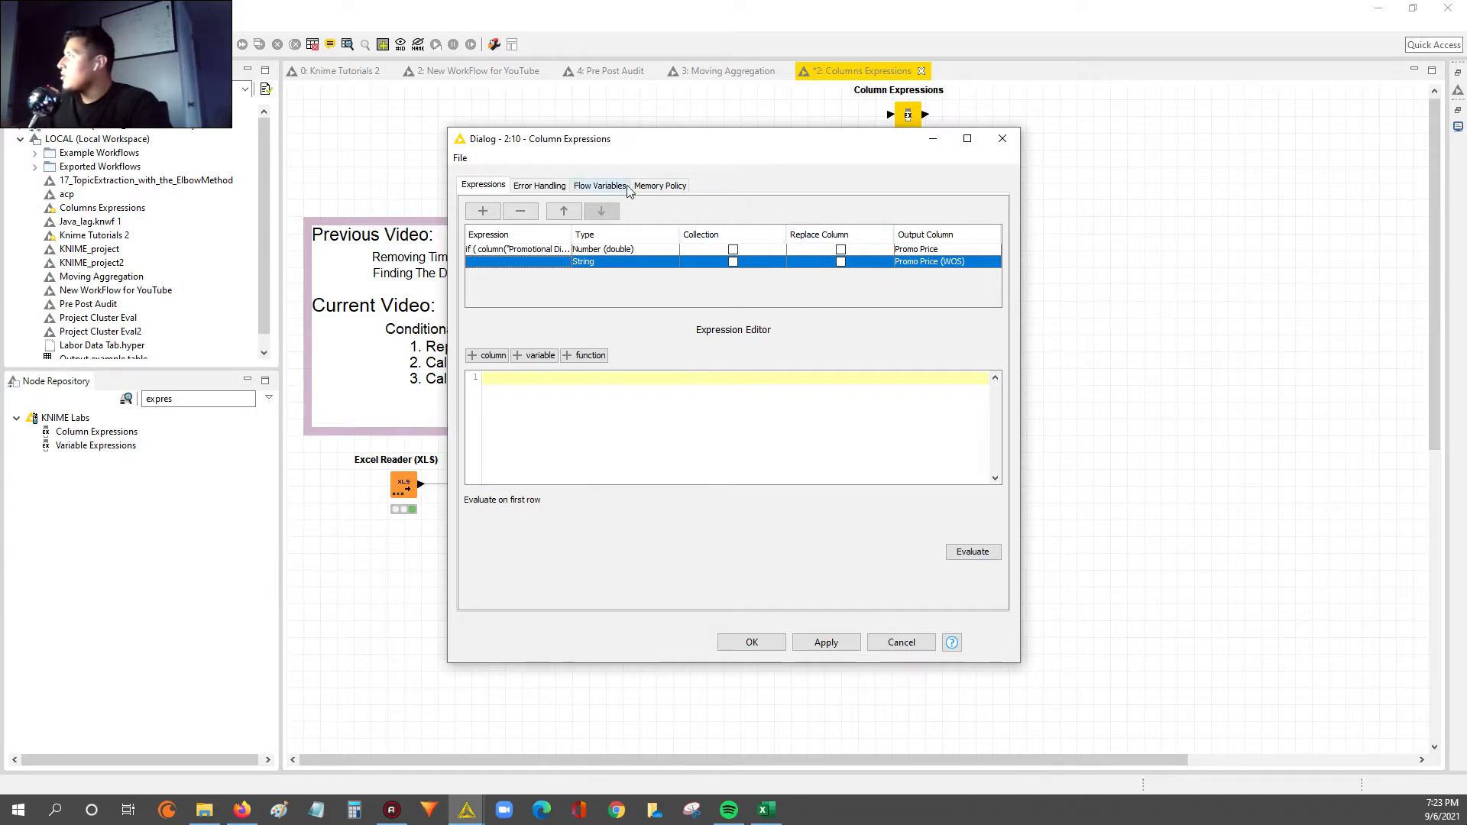
Copy the whole Promo Price expression into the empty Promo Price (WOS) expression
{"action": "left_click_drag", "start_coordinate": [640, 147], "coordinate": [582, 156]}
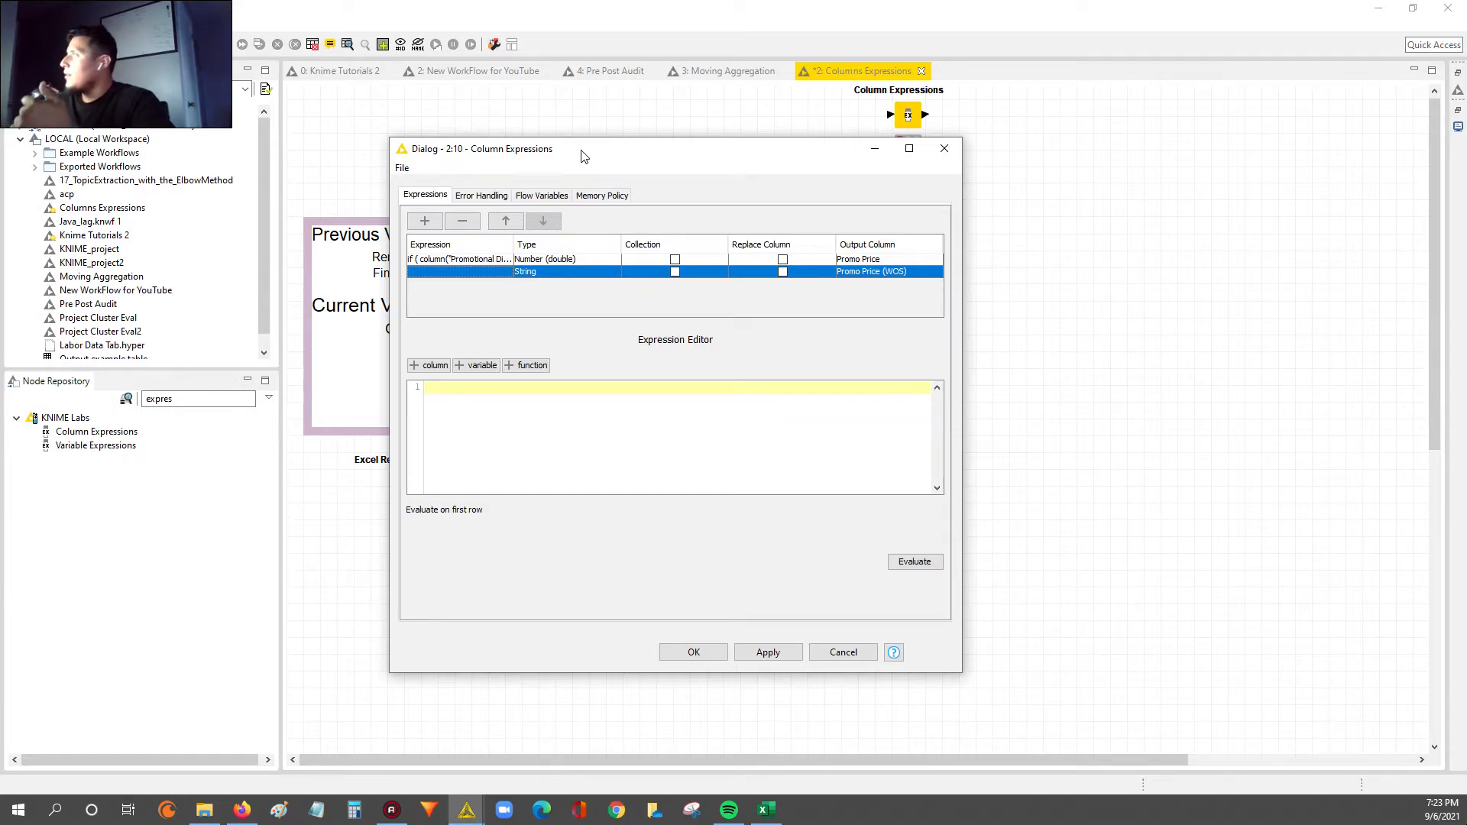
{"action": "left_click_drag", "start_coordinate": [581, 155], "coordinate": [542, 149]}
{"action": "left_click", "coordinate": [434, 384]}
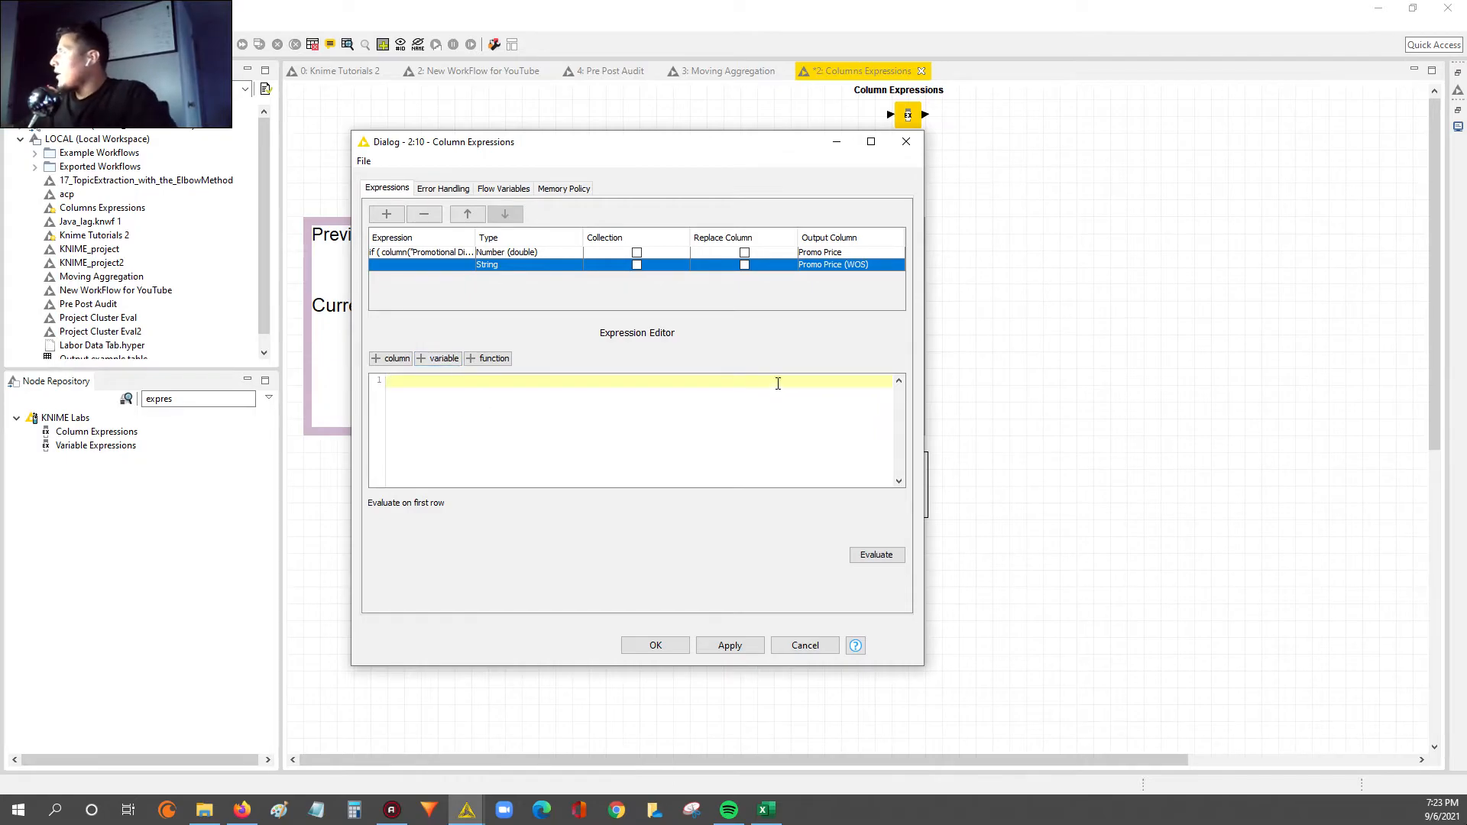
{"action": "left_click", "coordinate": [424, 382]}
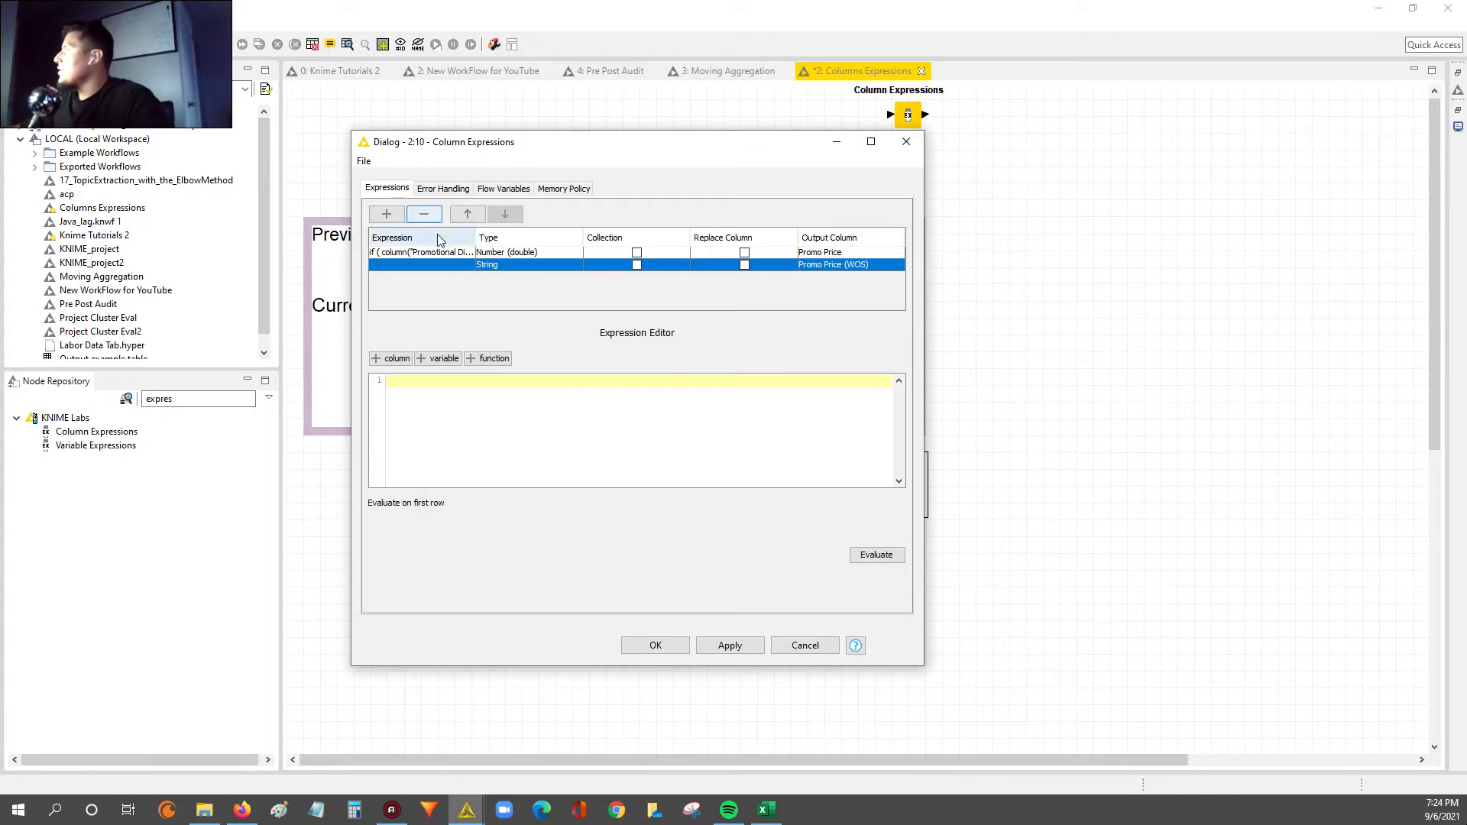
{"action": "left_click", "coordinate": [414, 254]}
{"action": "left_click_drag", "start_coordinate": [534, 417], "coordinate": [382, 378]}
{"action": "key", "text": "ctrl+c"}
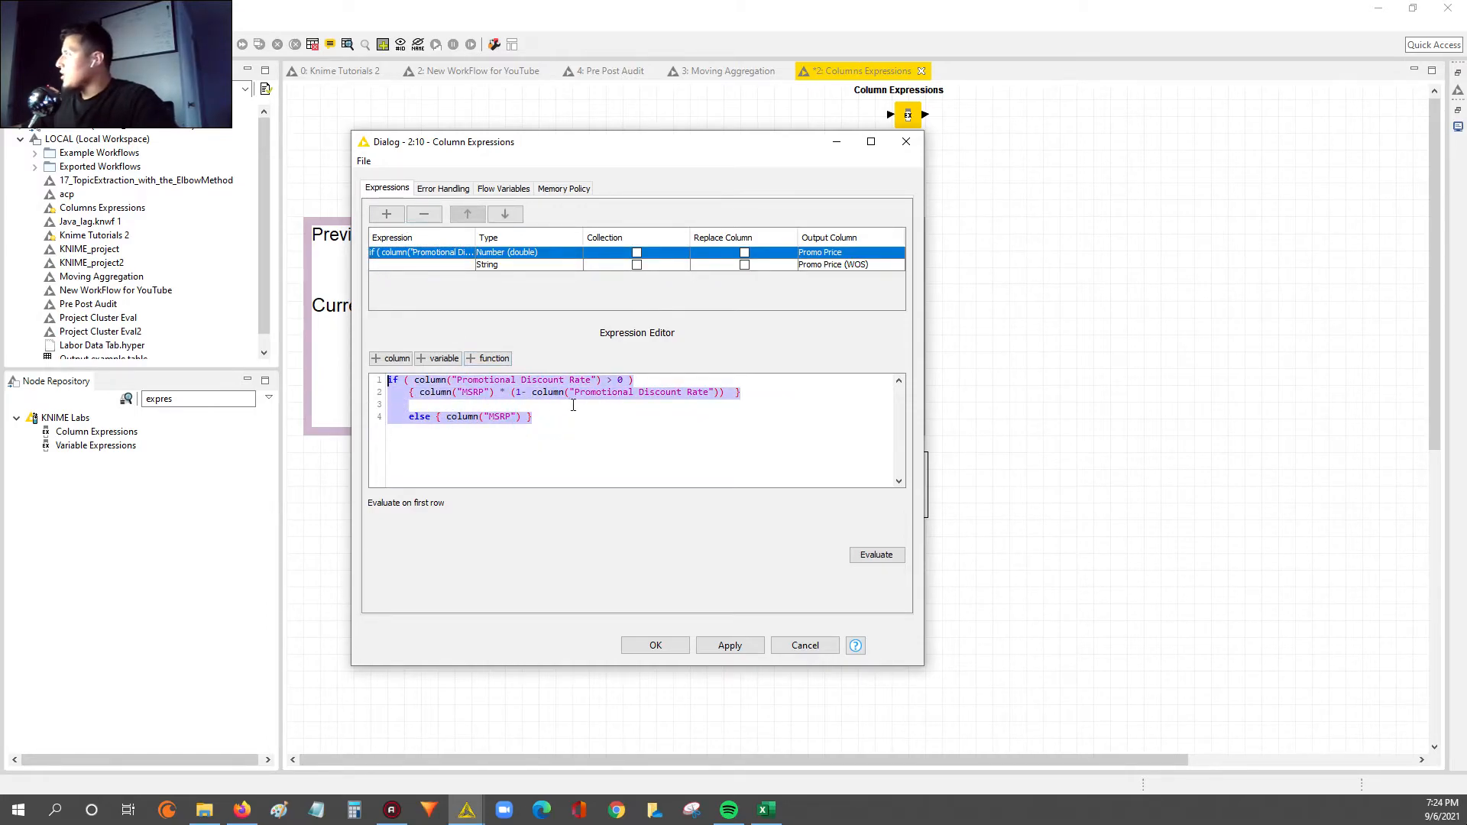
{"action": "left_click", "coordinate": [416, 264]}
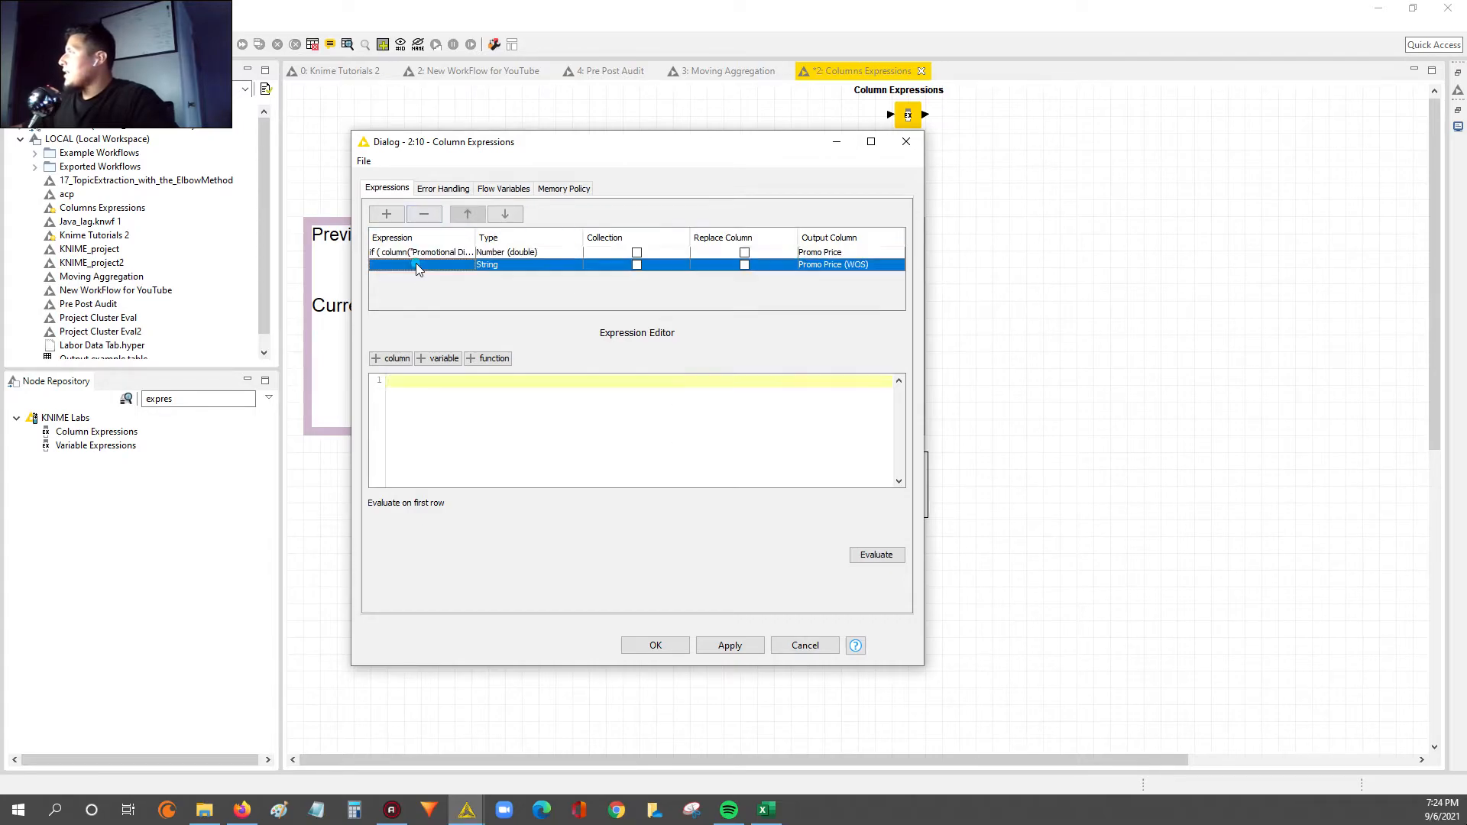
{"action": "key", "text": "ctrl+v"}
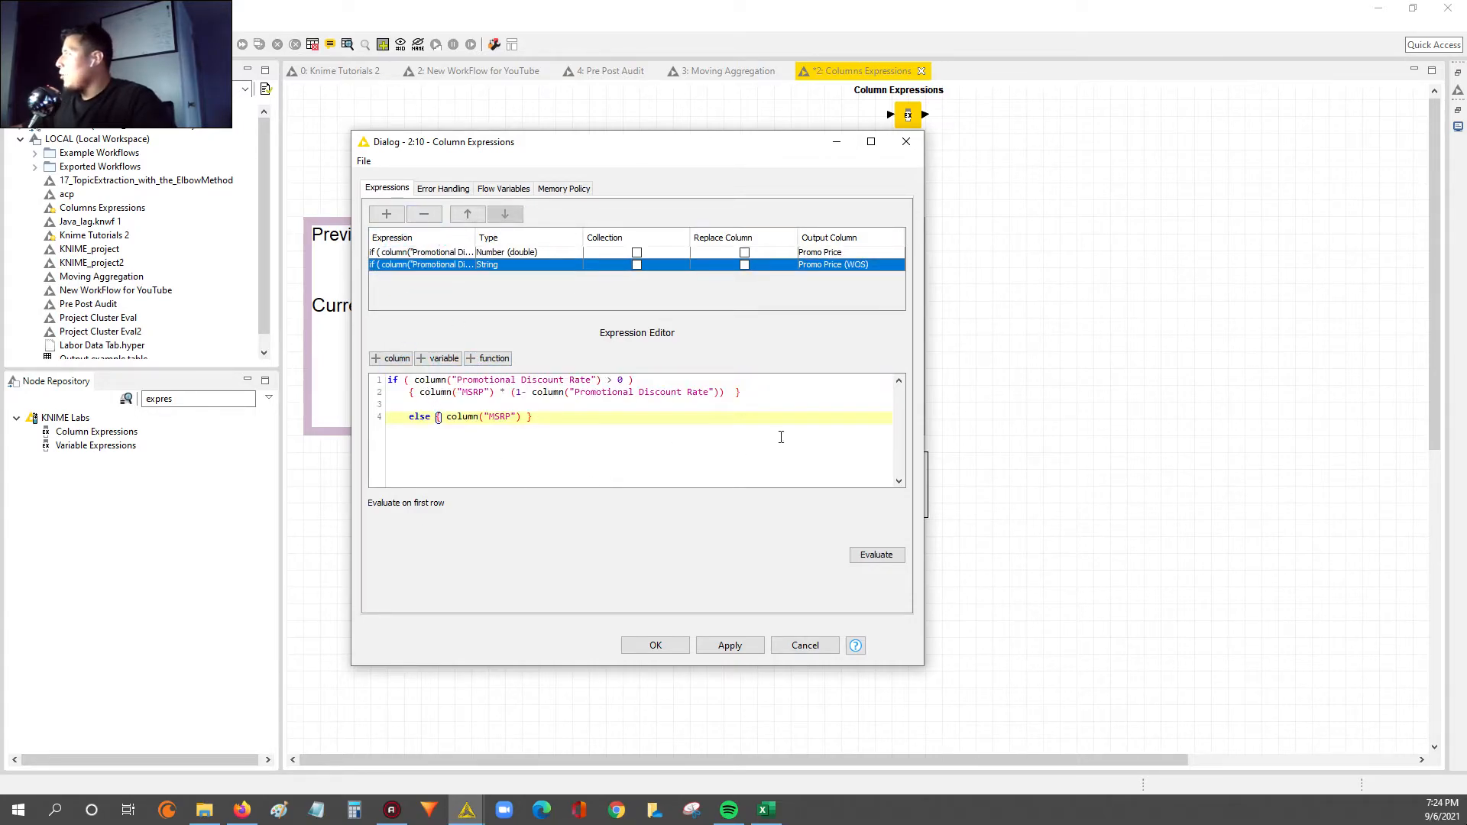
Move the dialog off the workflow annotation and read its third requirement, combining Promo Rate availability with Weeks Supply > 4
{"action": "left_click", "coordinate": [632, 380]}
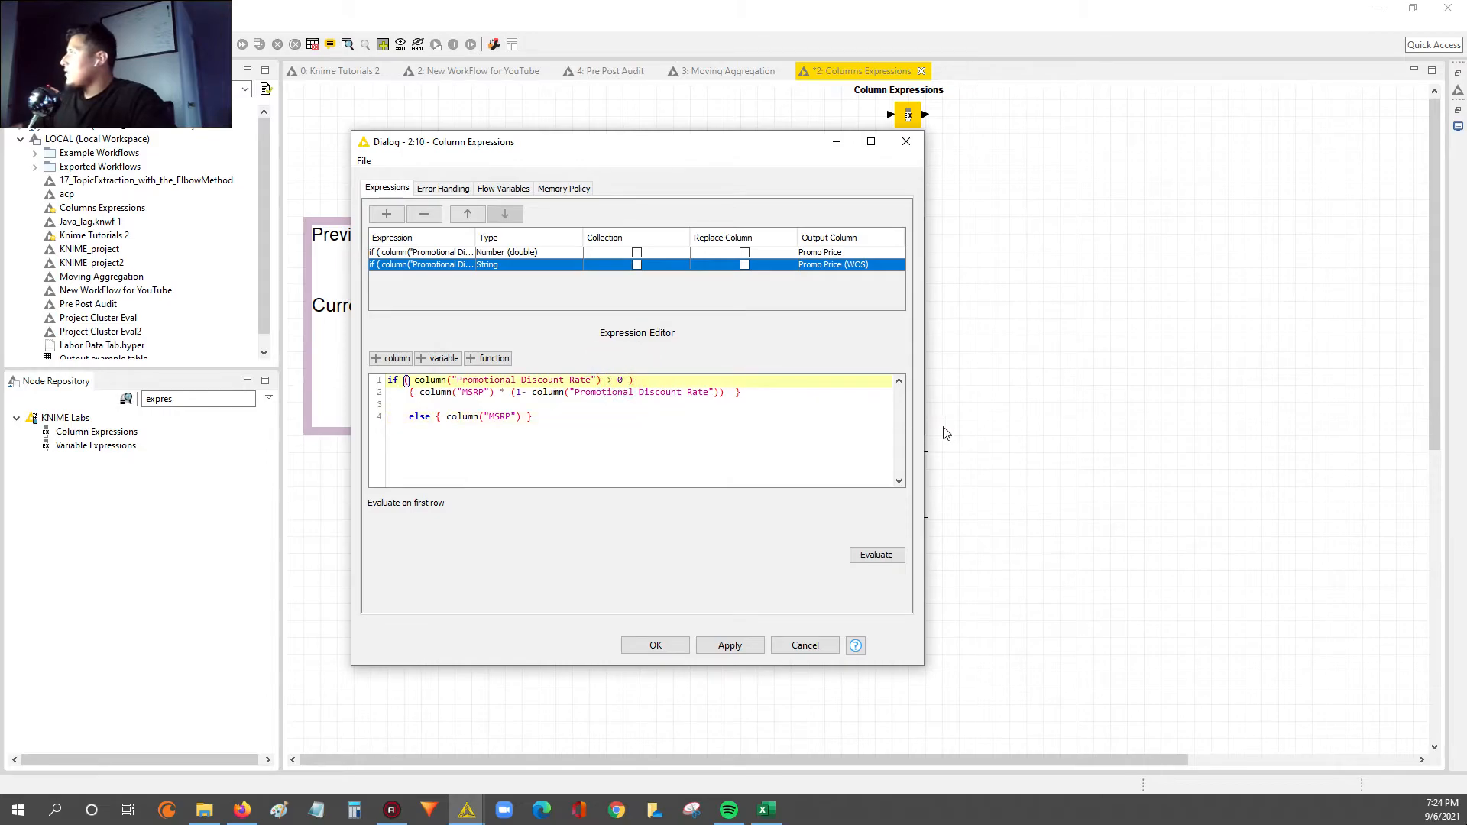
{"action": "key", "text": "Left"}
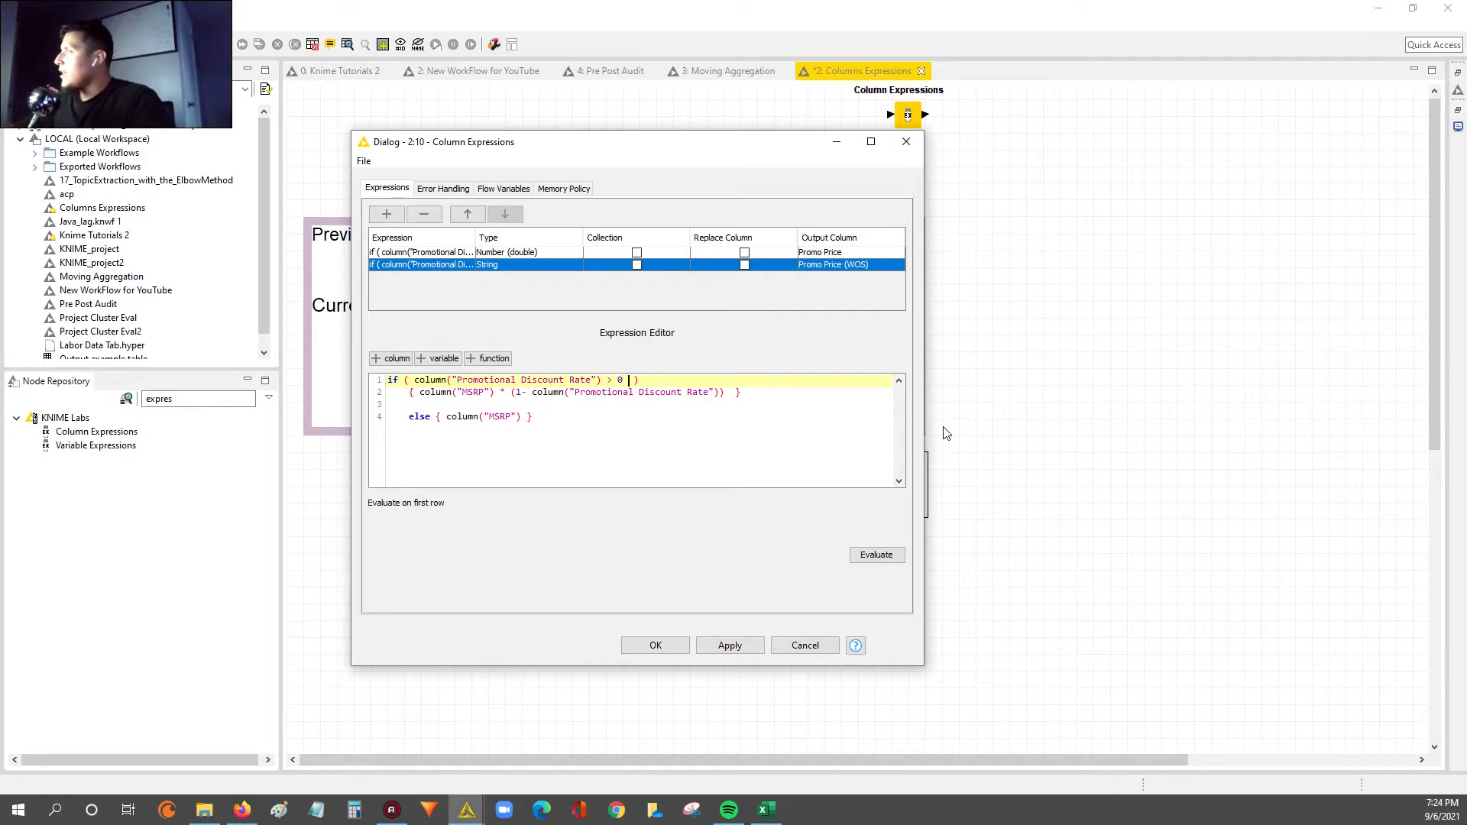
{"action": "left_click_drag", "start_coordinate": [642, 147], "coordinate": [1177, 175]}
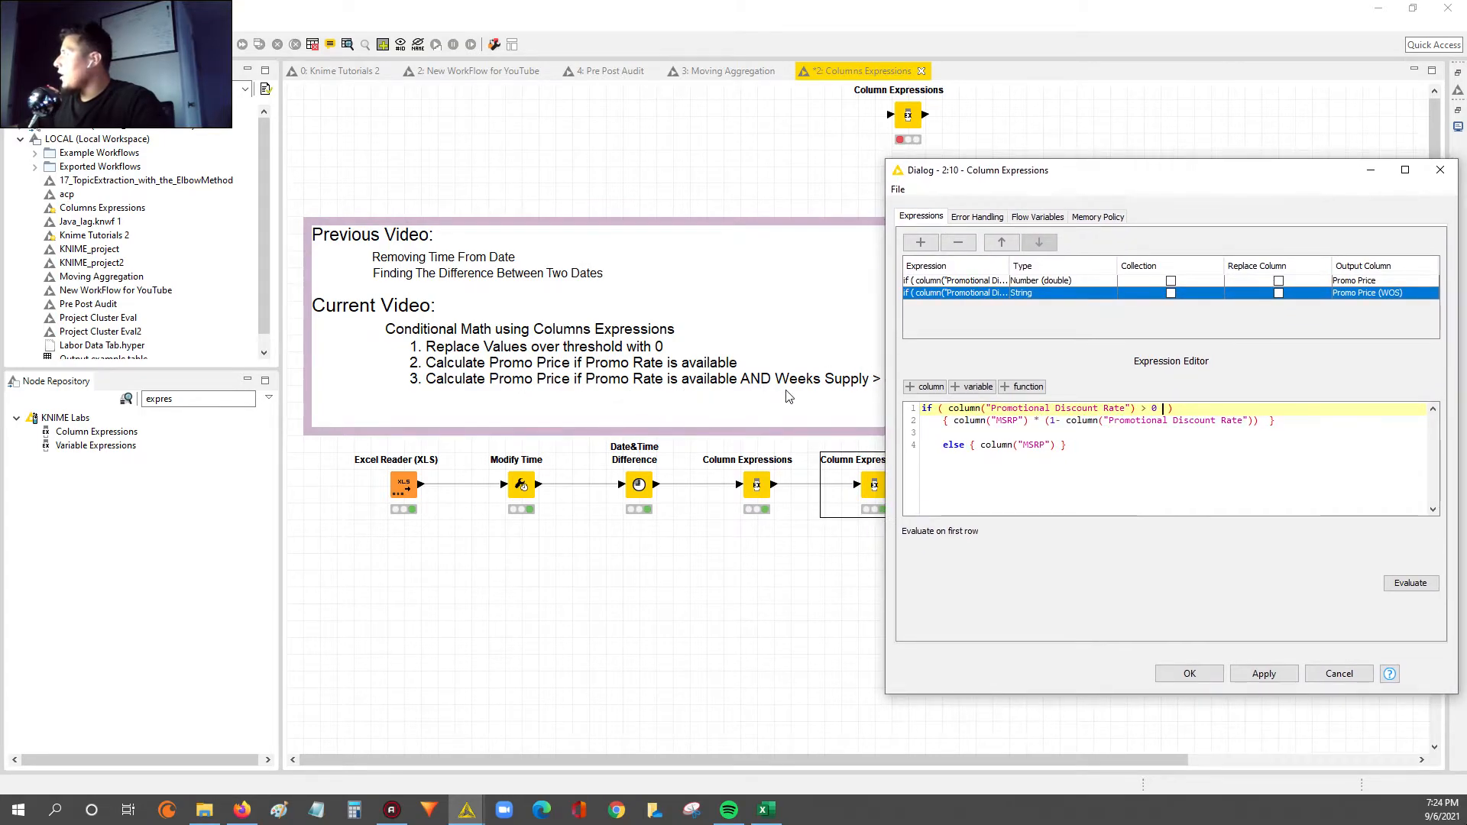
{"action": "left_click_drag", "start_coordinate": [1071, 178], "coordinate": [311, 196]}
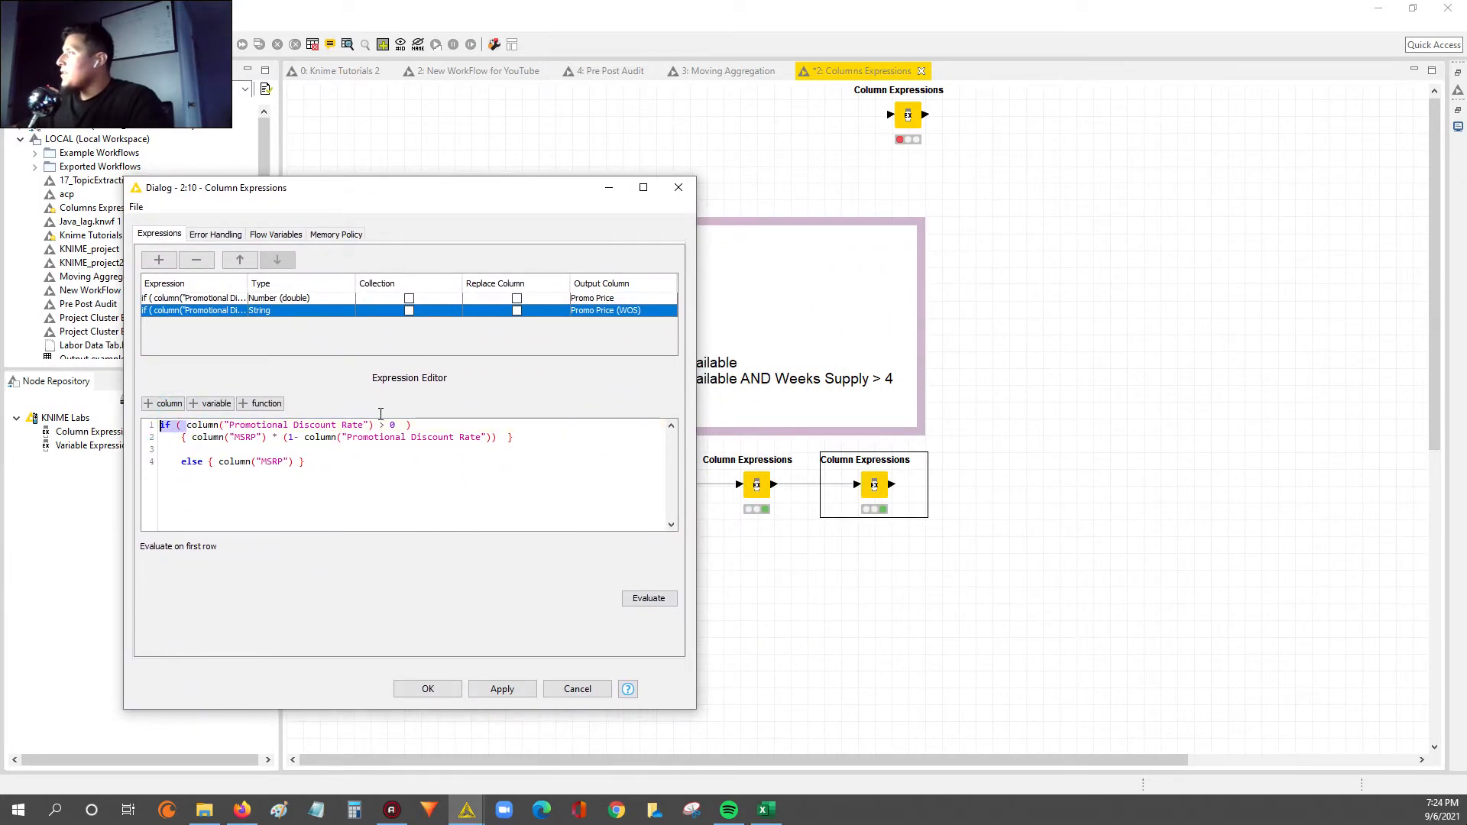
Examine the Promotional Discount Rate > 0 condition in the first line of the Promo Price (WOS) expression
{"action": "left_click_drag", "start_coordinate": [186, 425], "coordinate": [401, 426]}
{"action": "left_click", "coordinate": [402, 424]}
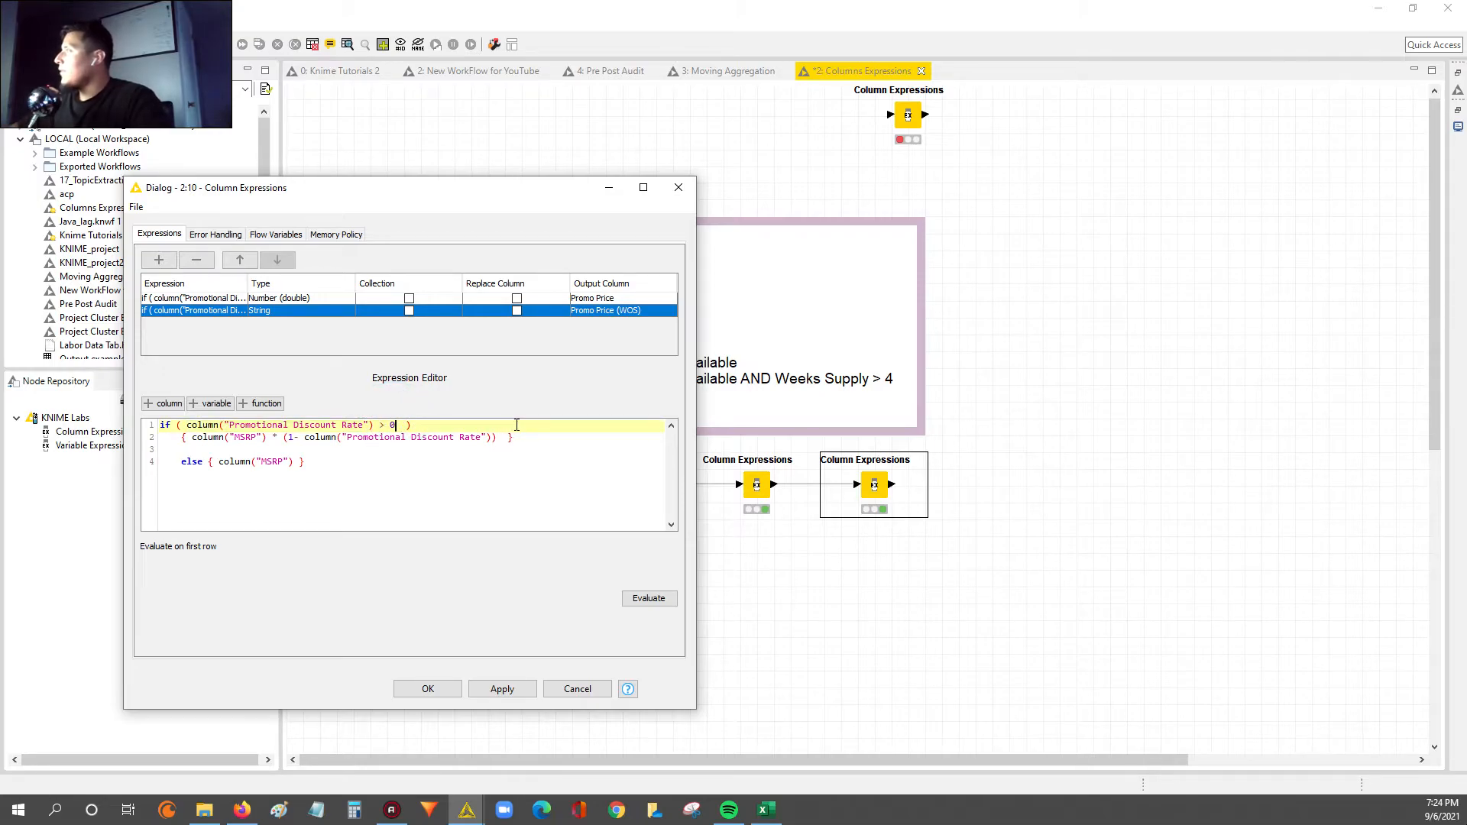
{"action": "key", "text": "ctrl+shift+Left"}
{"action": "key", "text": "ctrl+shift+Left"}
{"action": "key", "text": "ctrl+shift+Left"}
{"action": "key", "text": "ctrl+shift+Left"}
{"action": "key", "text": "ctrl+shift+Left"}
{"action": "key", "text": "ctrl+shift+Left"}
{"action": "key", "text": "ctrl+shift+Left"}
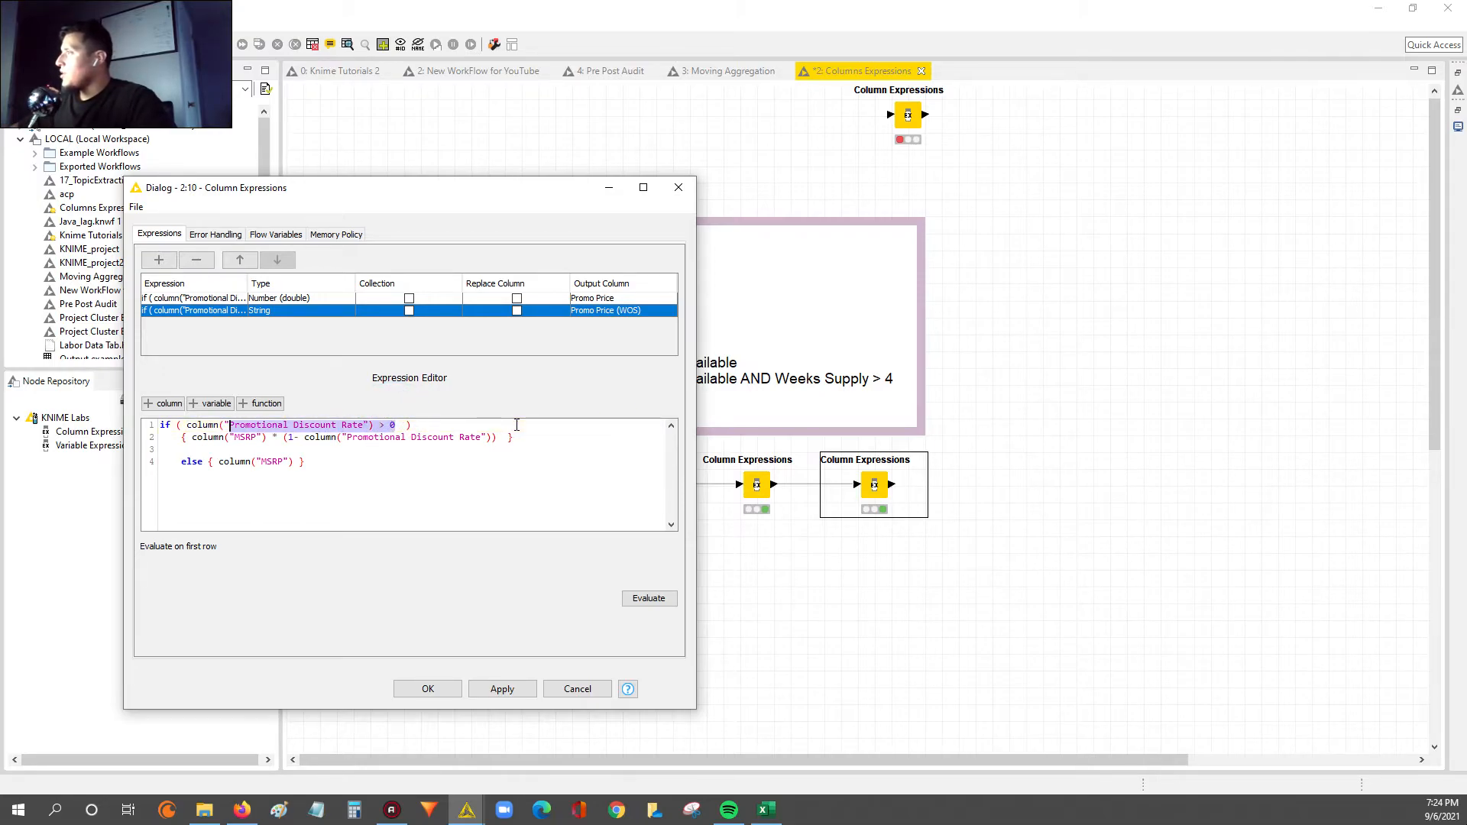
{"action": "key", "text": "ctrl+shift+Left"}
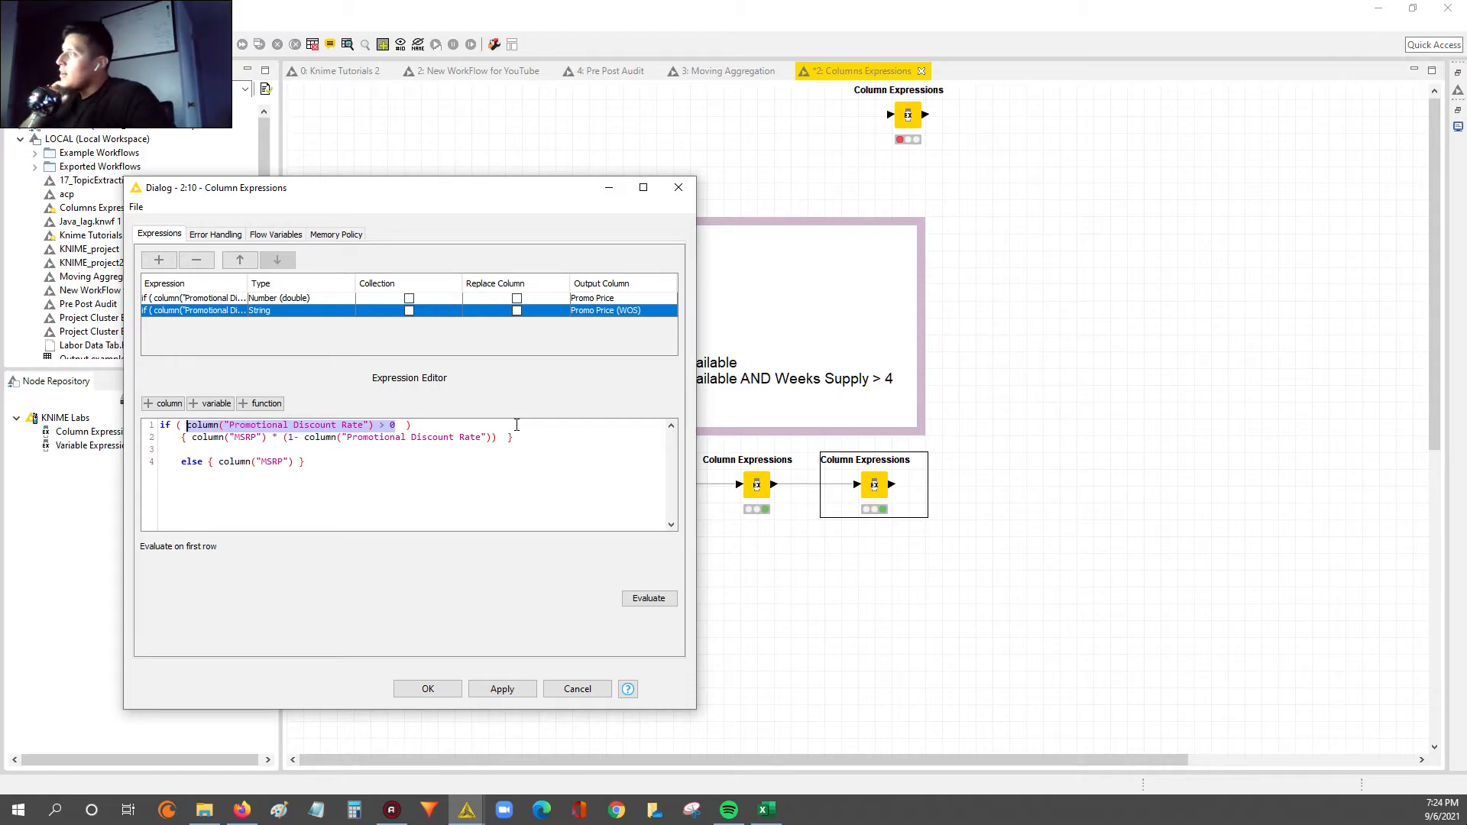
Add AND after the Promotional Discount Rate > 0 condition and compare it with the else keyword
{"action": "key", "text": "Right"}
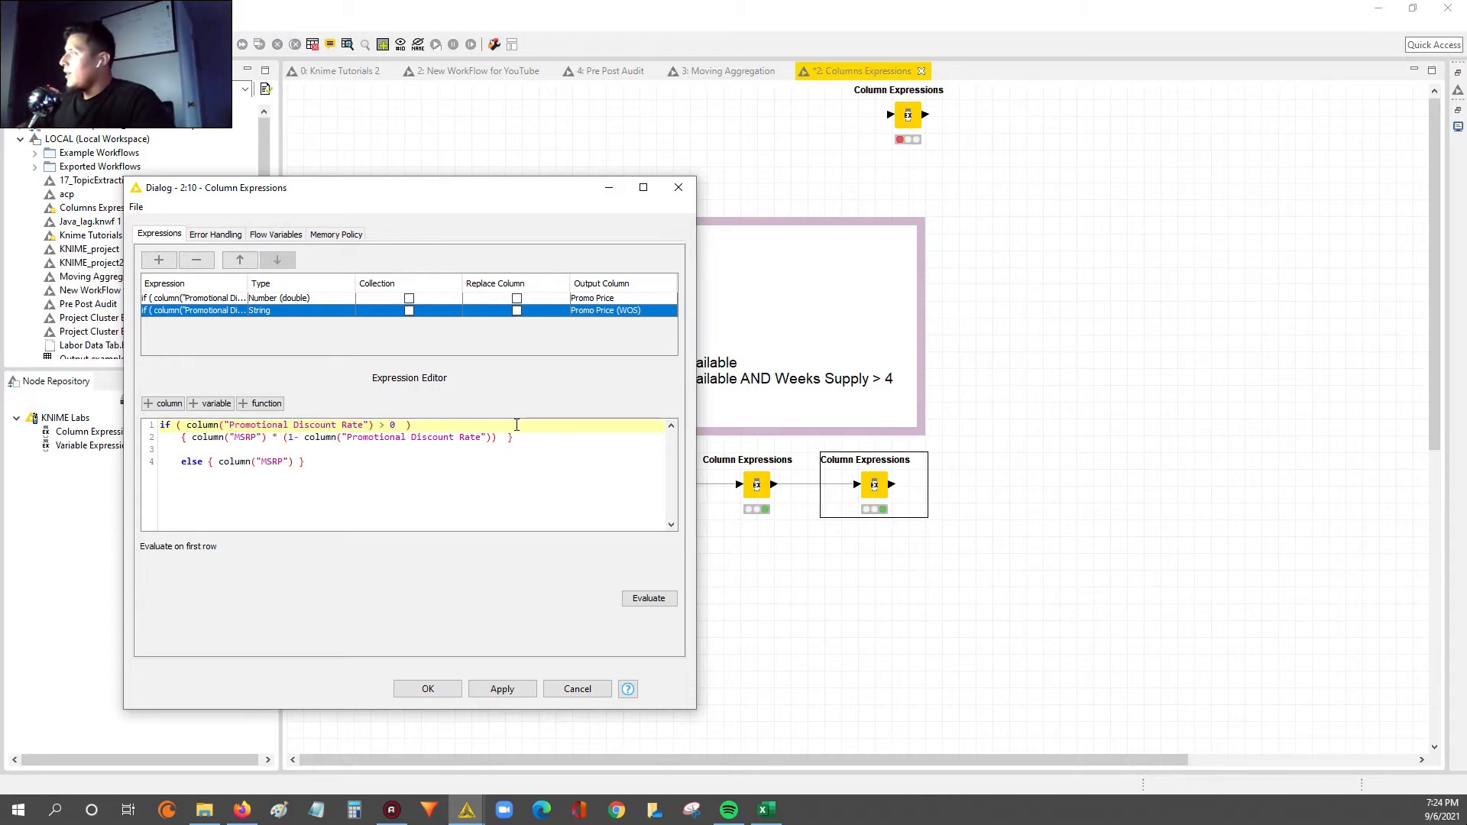
{"action": "type", "text": "AND"}
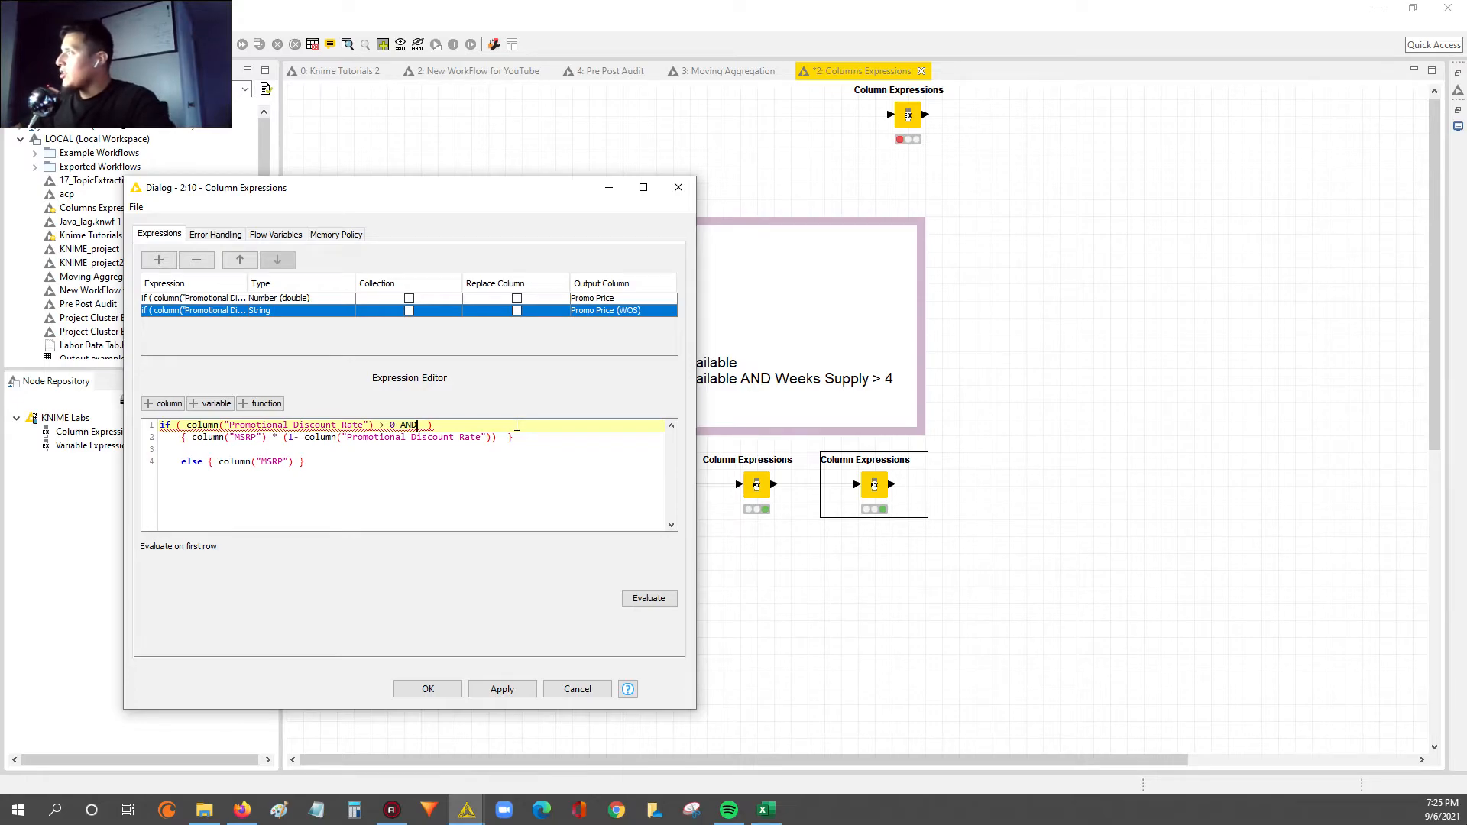
{"action": "double_click", "coordinate": [183, 463]}
{"action": "left_click", "coordinate": [207, 463]}
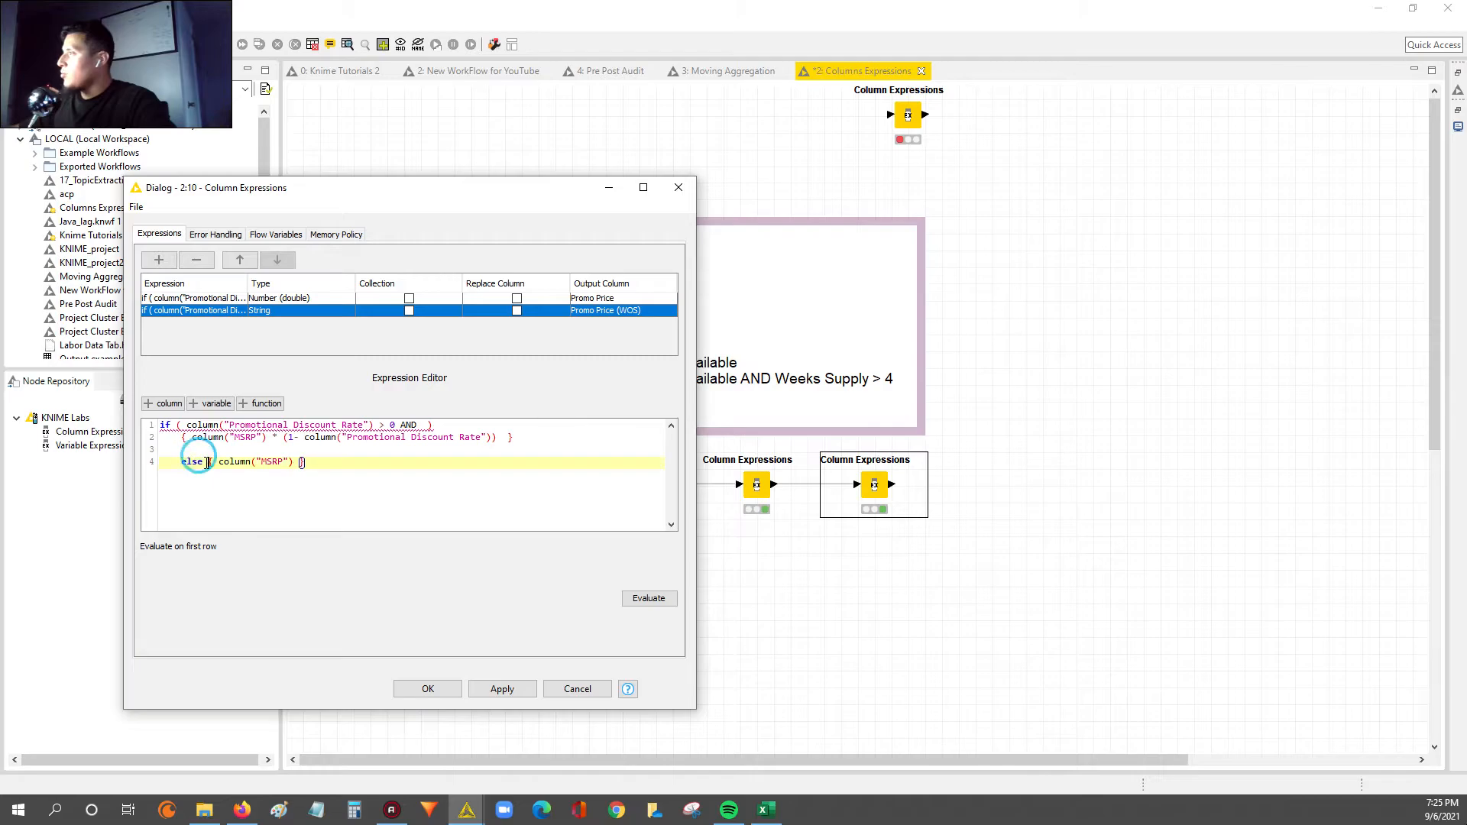
{"action": "double_click", "coordinate": [191, 463]}
Use && as the logical operator after the Promotional Discount Rate > 0 condition in place of AND
{"action": "left_click_drag", "start_coordinate": [403, 425], "coordinate": [418, 425]}
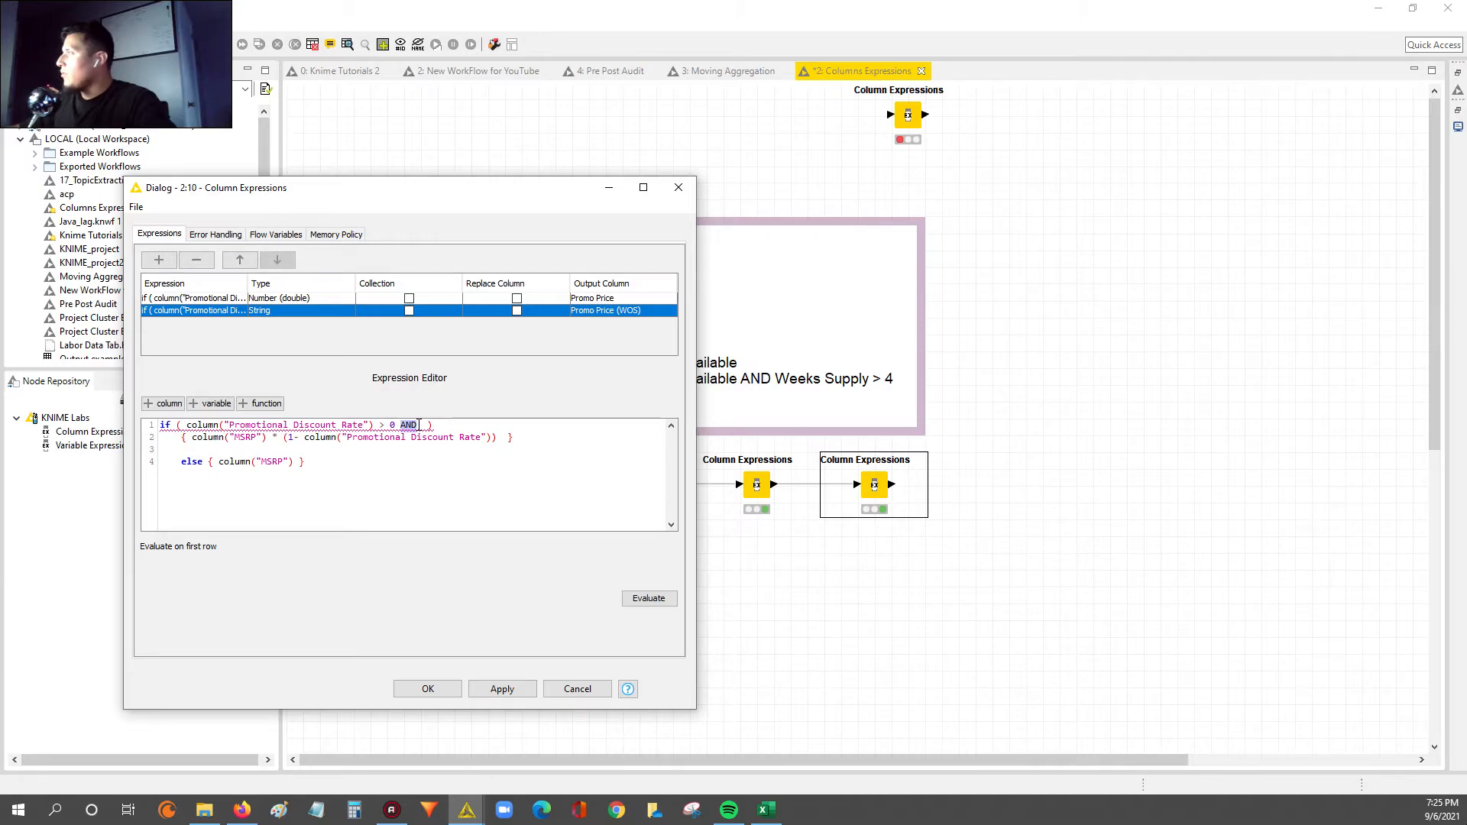
{"action": "left_click", "coordinate": [413, 425]}
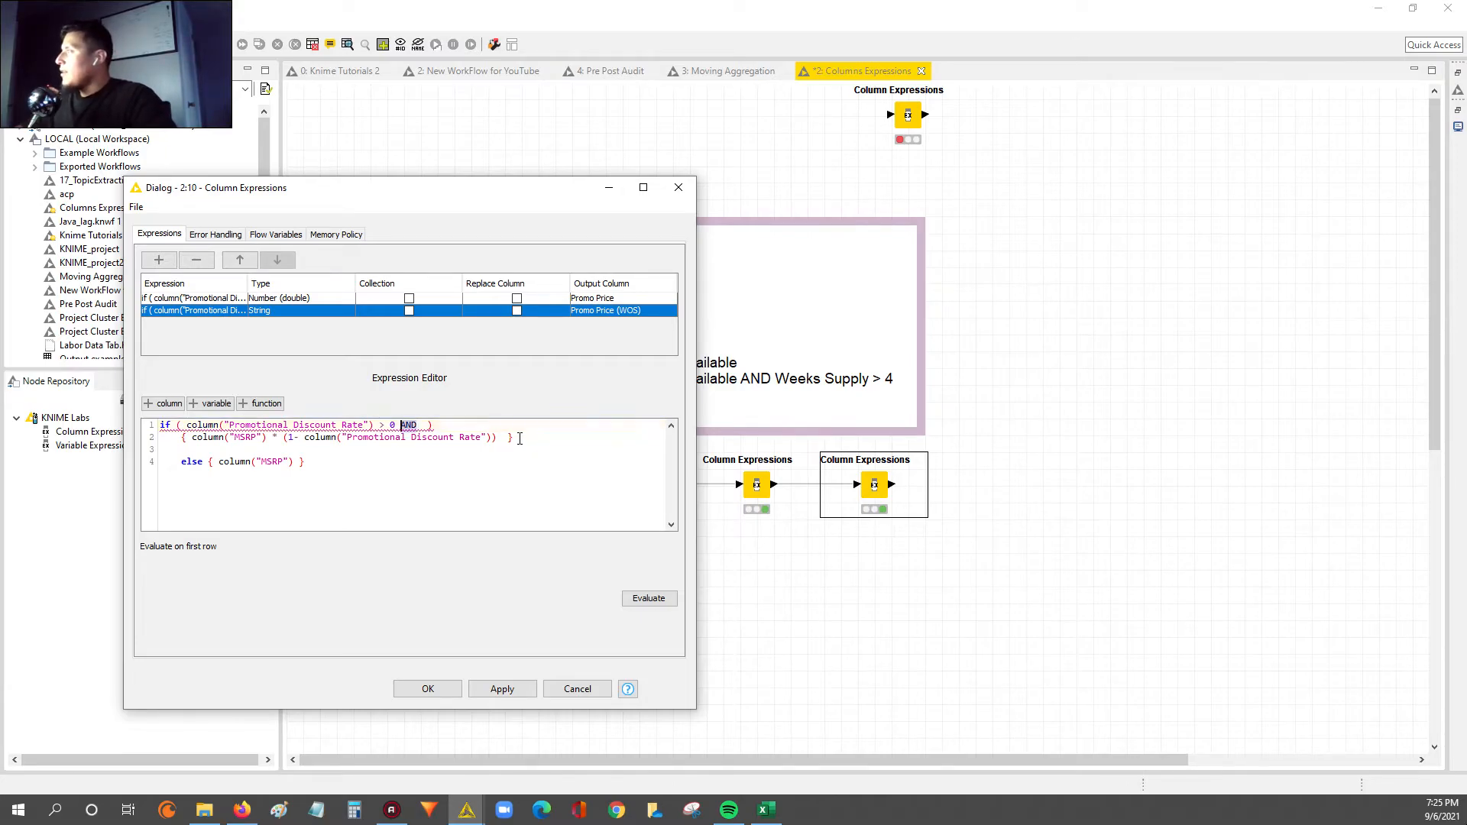
{"action": "key", "text": "Delete"}
{"action": "key", "text": "Delete"}
{"action": "key", "text": "Delete"}
{"action": "type", "text": "&&"}
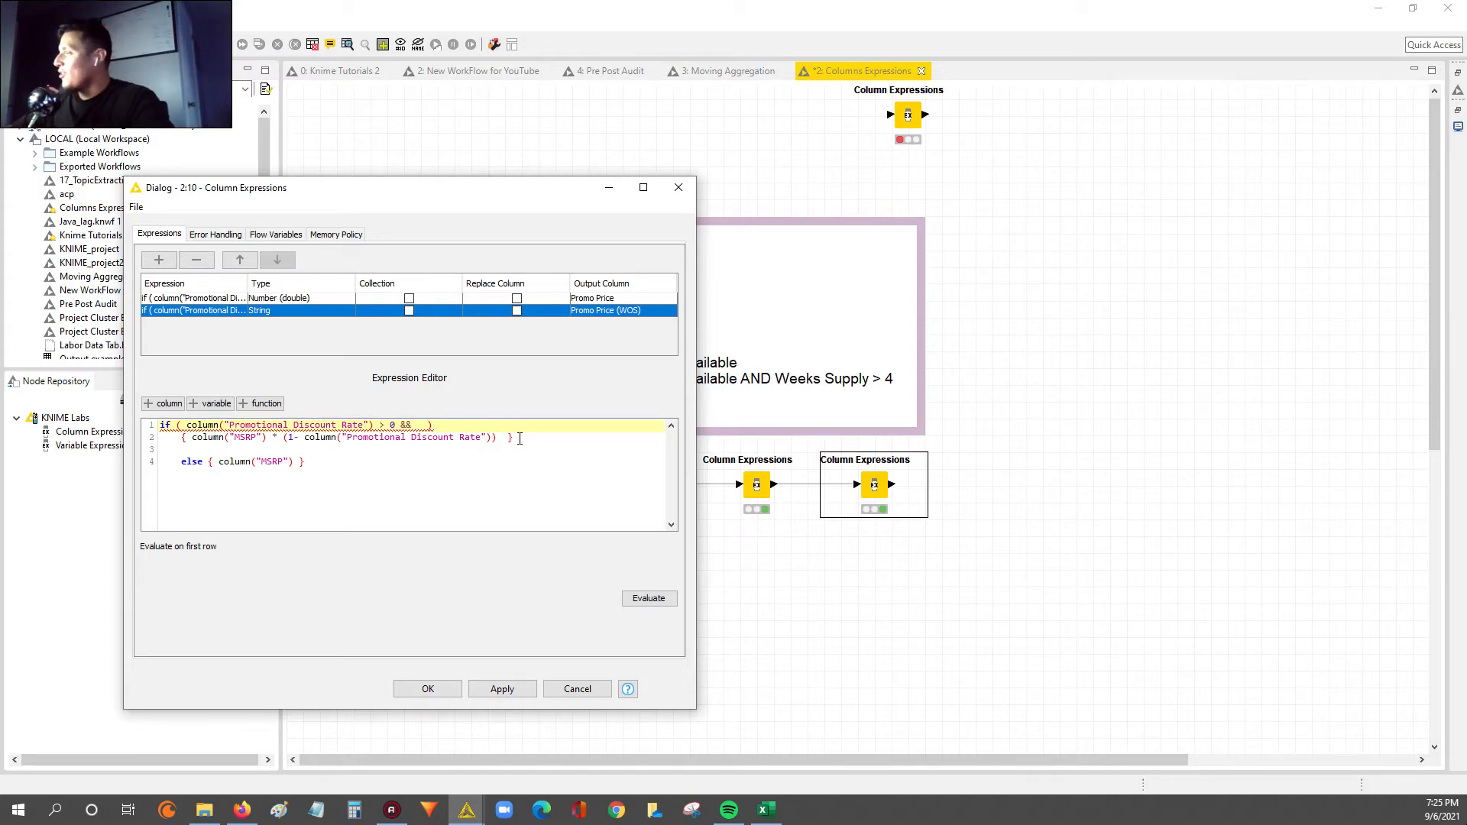
Insert the Weeks of Supply column after && and complete the second condition with > 4
{"action": "left_click", "coordinate": [414, 427]}
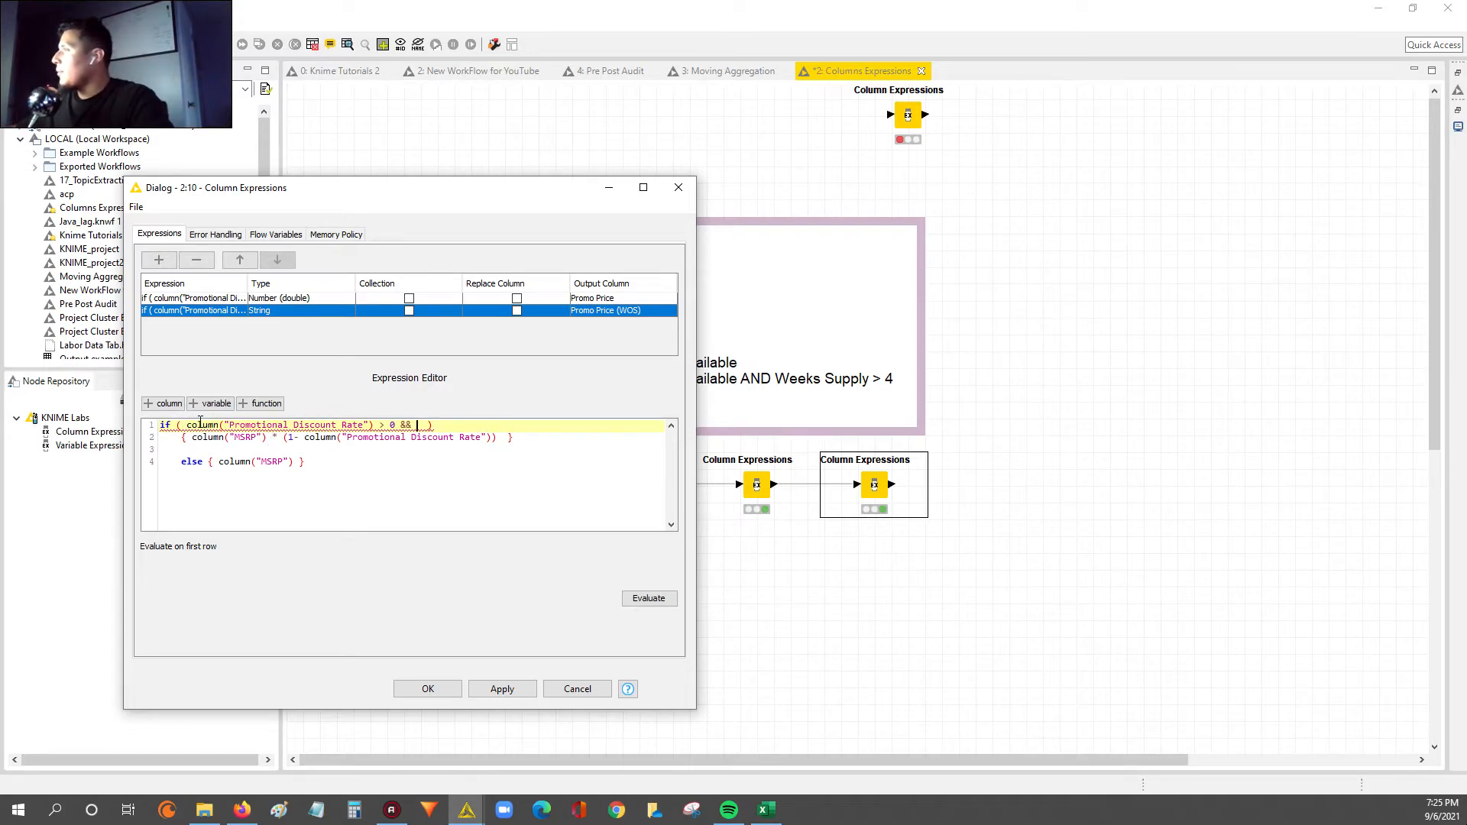
{"action": "left_click_drag", "start_coordinate": [181, 425], "coordinate": [394, 427]}
{"action": "left_click", "coordinate": [416, 425]}
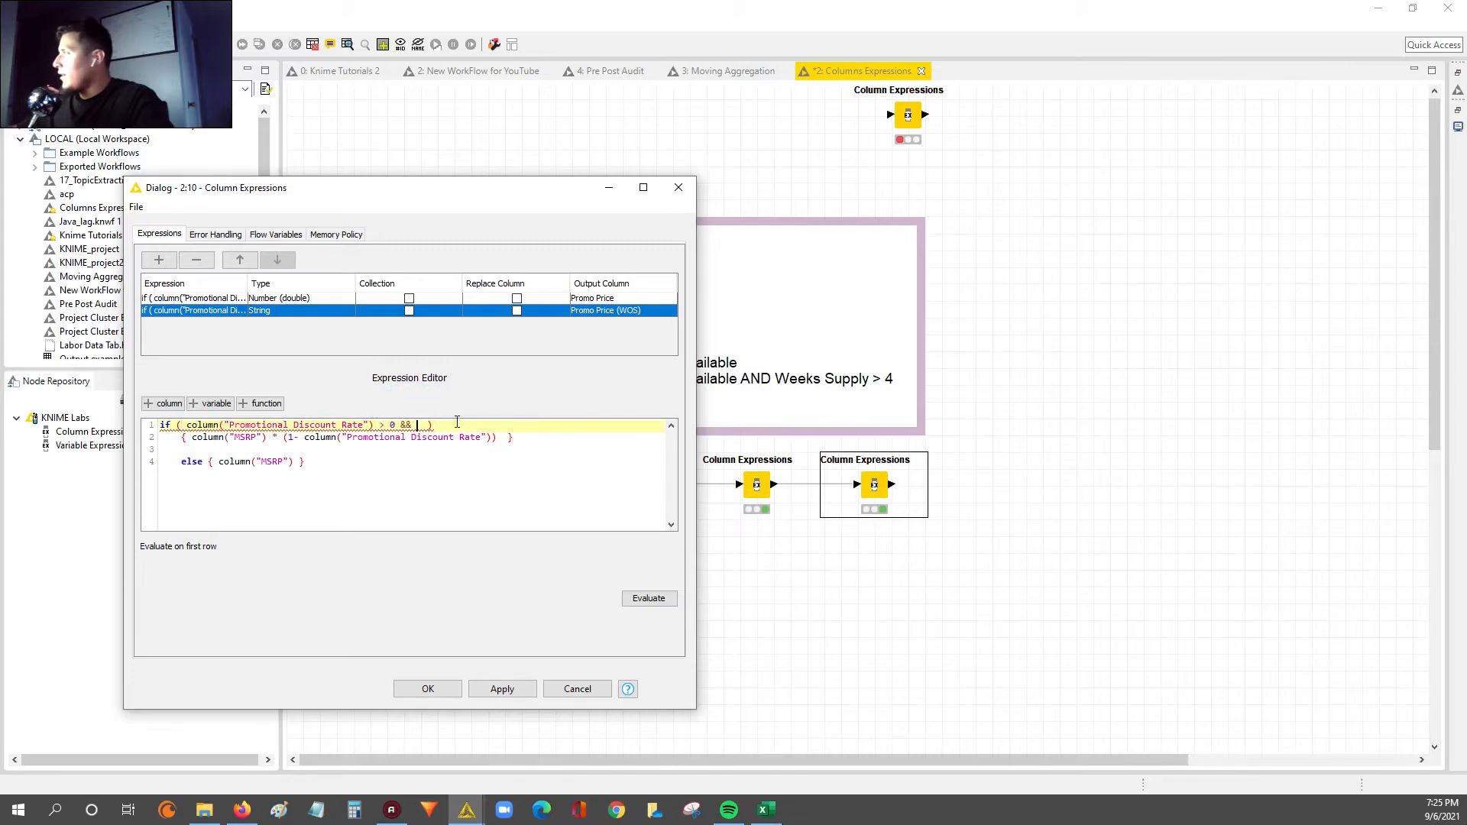
{"action": "left_click", "coordinate": [162, 404]}
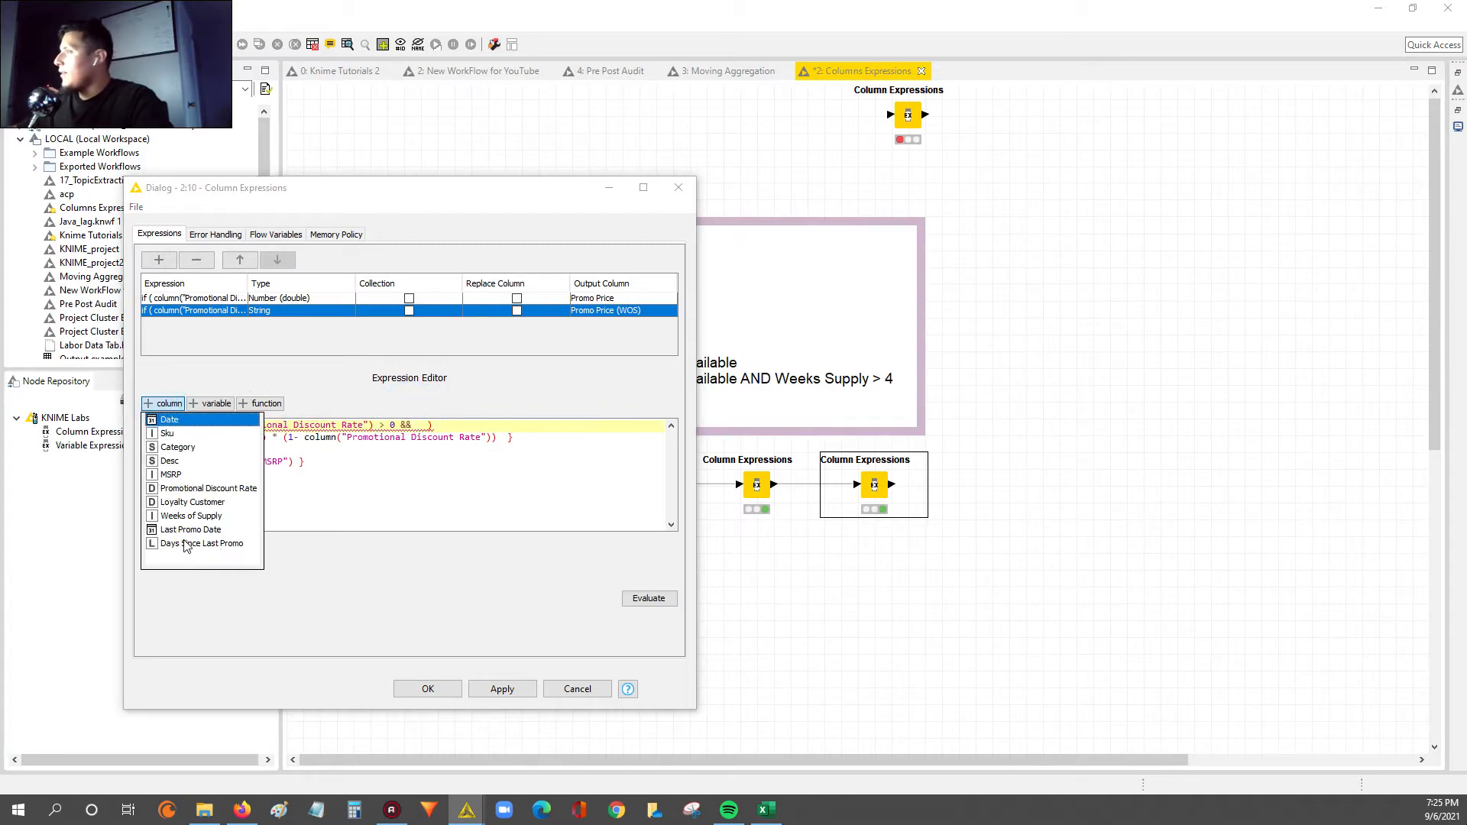
{"action": "left_click", "coordinate": [191, 515]}
{"action": "type", "text": "> 4"}
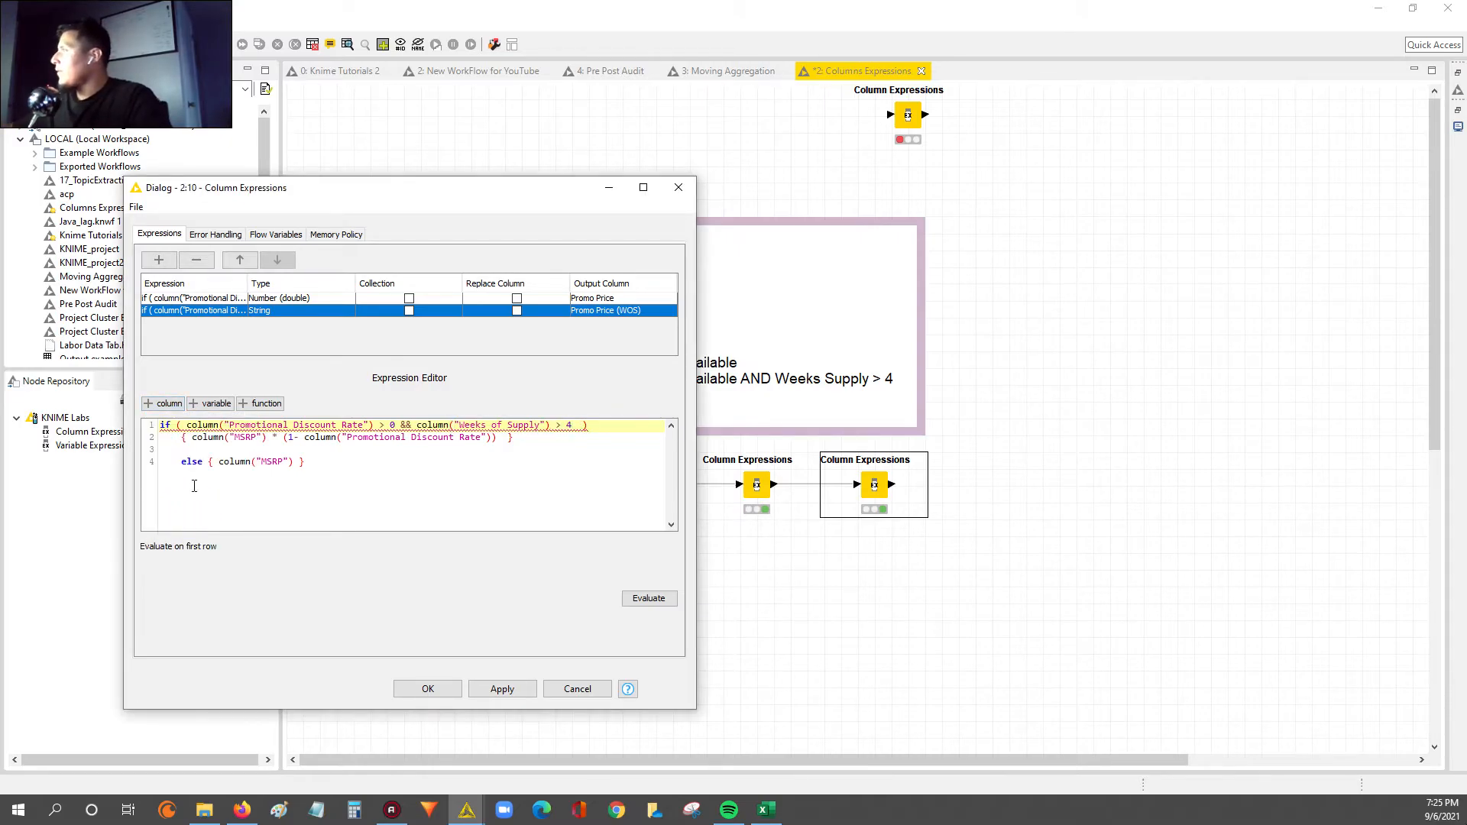
Review the combined condition, the discounted MSRP calculation and the else branch of the Promo Price (WOS) expression
{"action": "left_click_drag", "start_coordinate": [181, 437], "coordinate": [523, 438]}
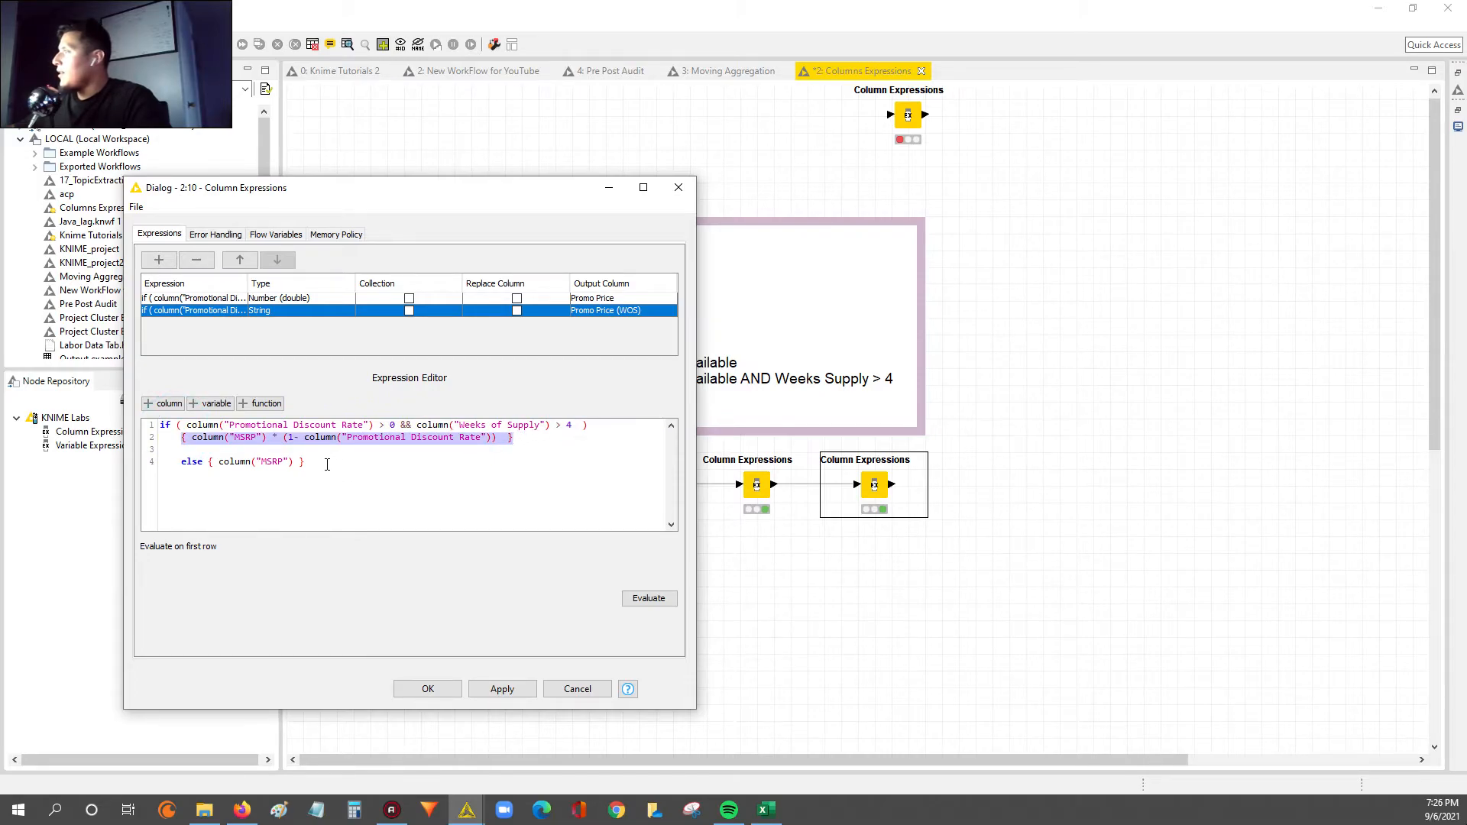
{"action": "left_click_drag", "start_coordinate": [186, 424], "coordinate": [587, 426]}
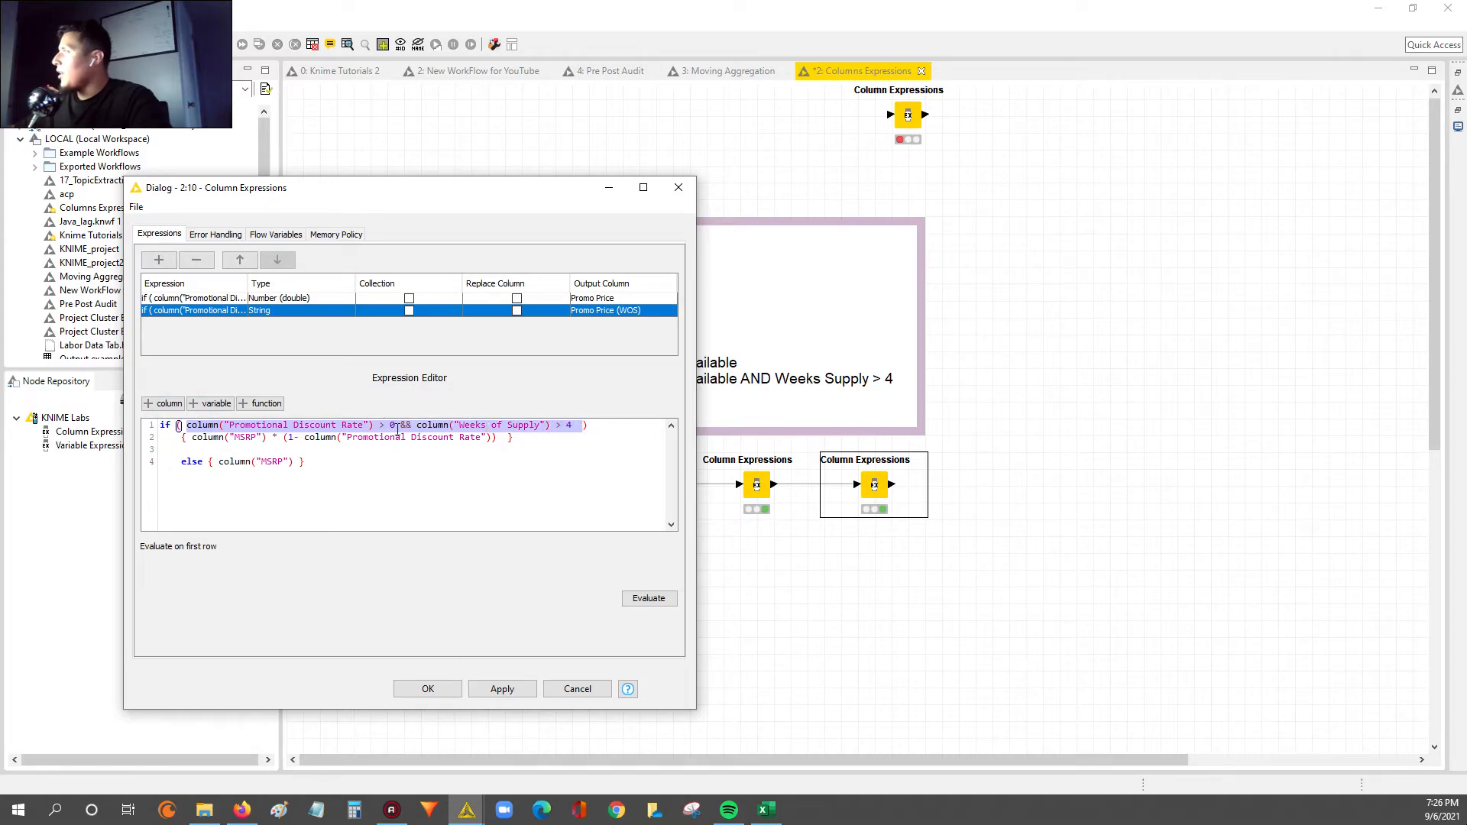
{"action": "left_click", "coordinate": [273, 425]}
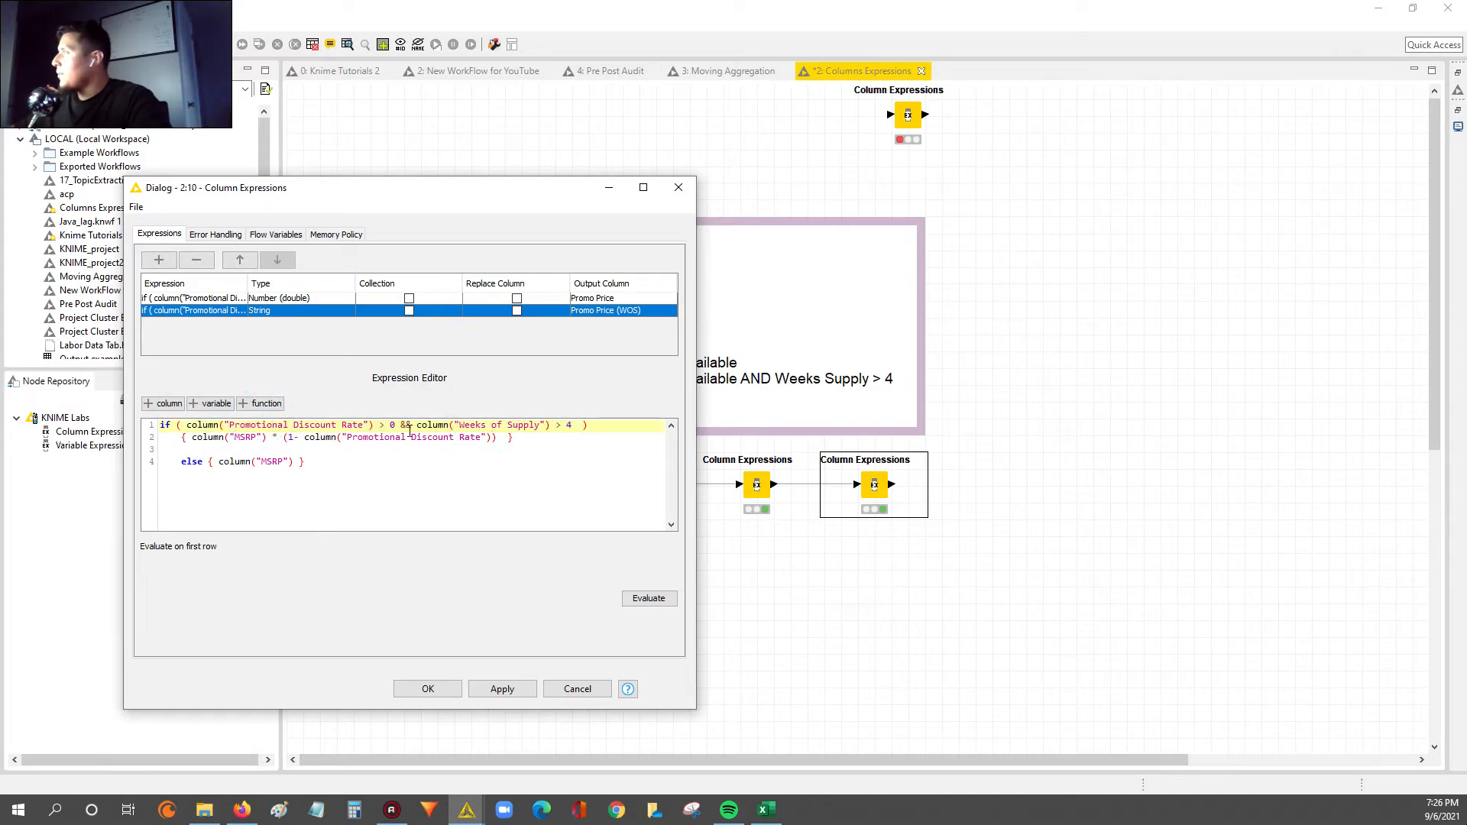
{"action": "left_click_drag", "start_coordinate": [399, 426], "coordinate": [416, 426]}
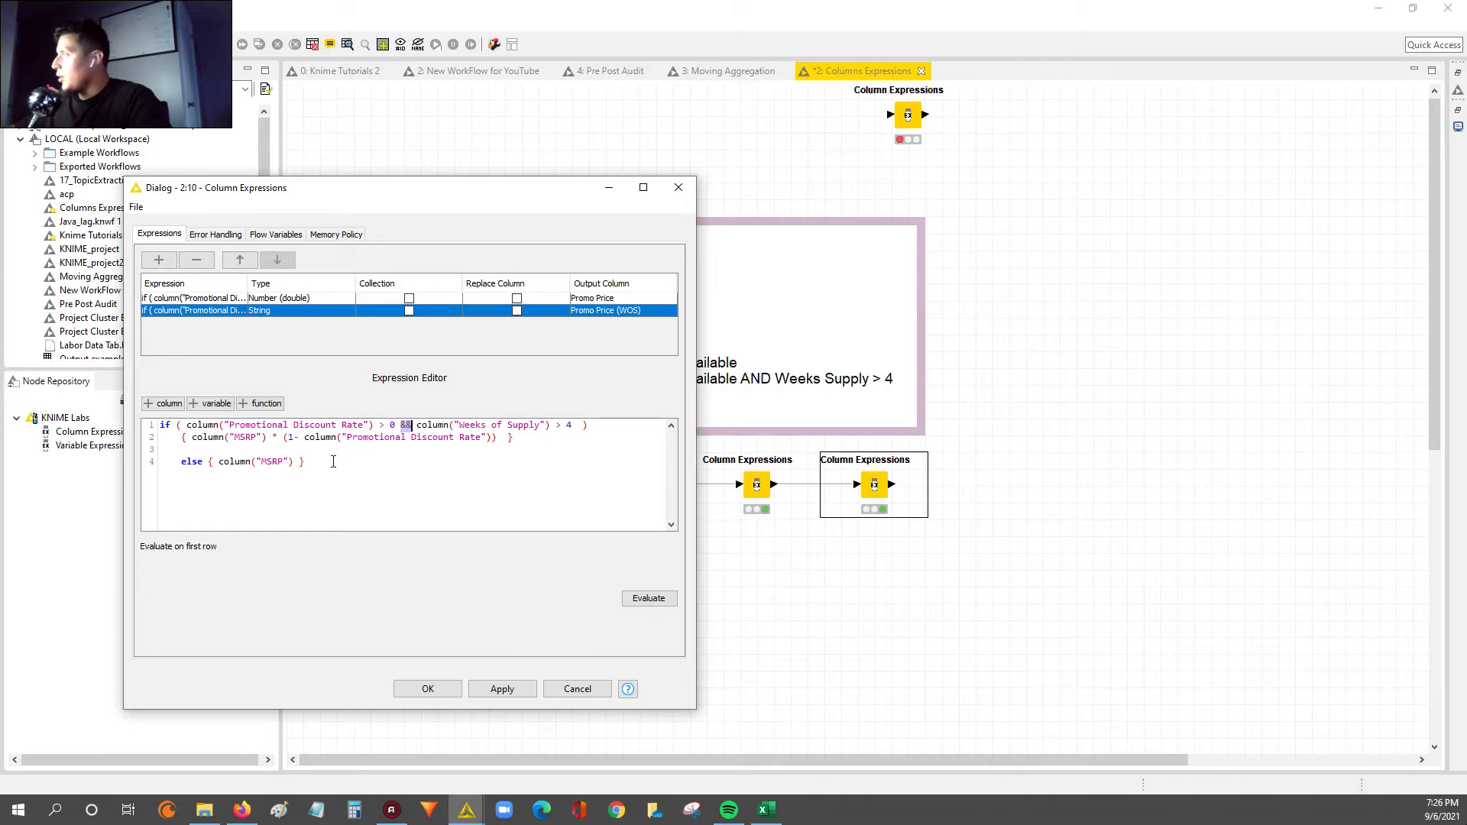
{"action": "left_click_drag", "start_coordinate": [327, 466], "coordinate": [162, 461]}
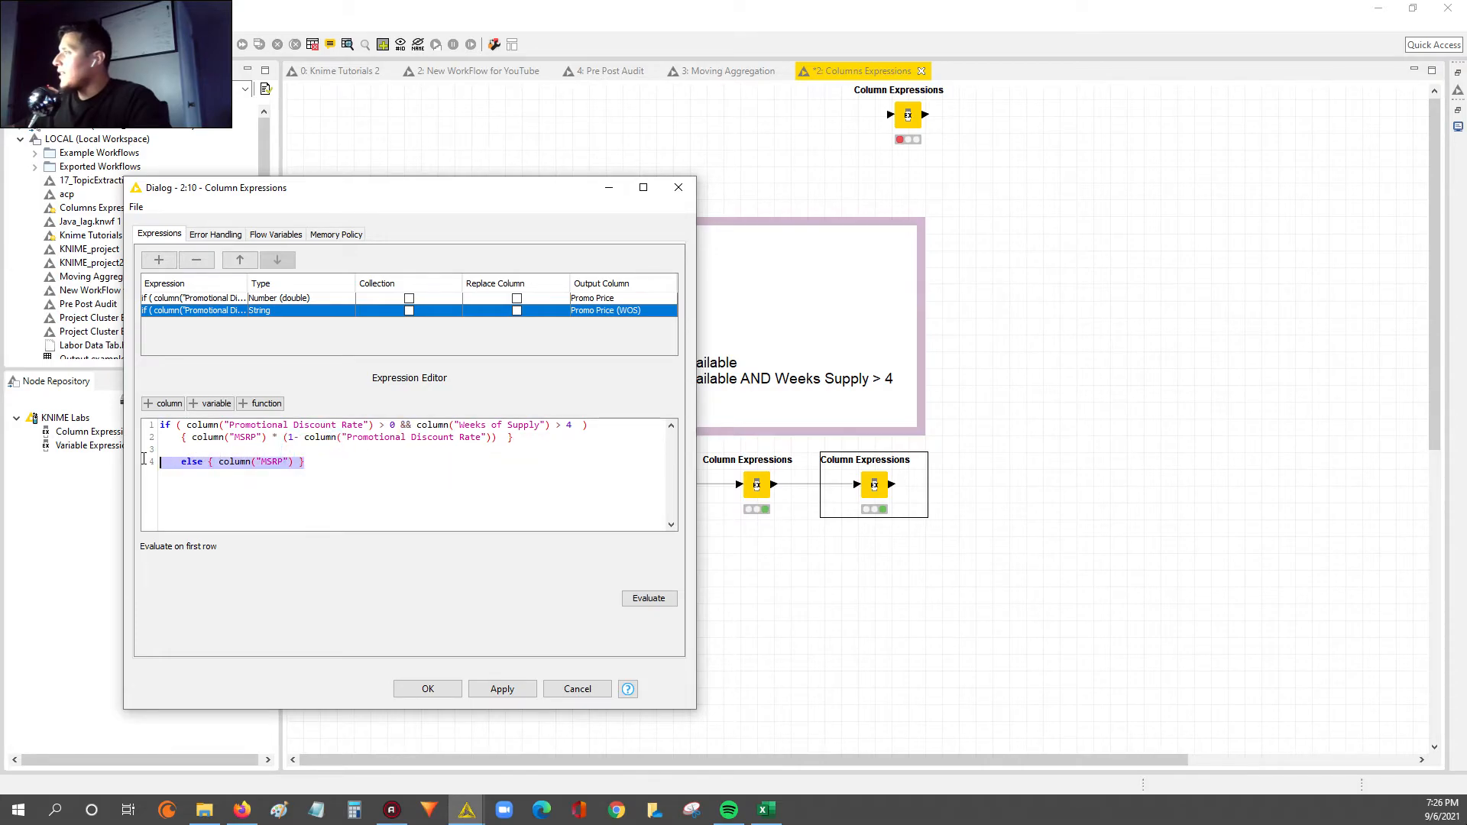
{"action": "left_click", "coordinate": [309, 461]}
{"action": "left_click_drag", "start_coordinate": [314, 464], "coordinate": [103, 469]}
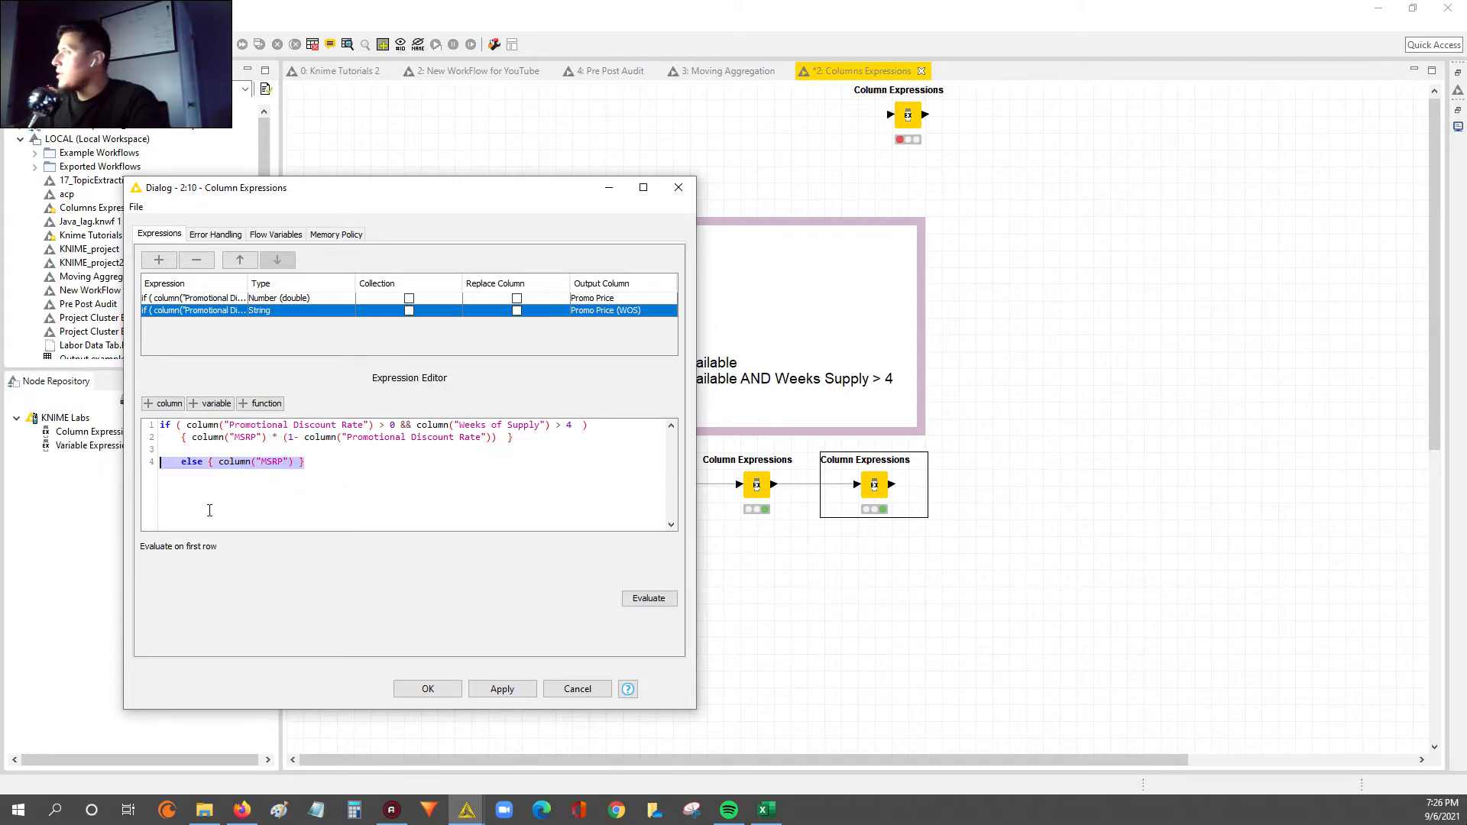
{"action": "left_click", "coordinate": [420, 458]}
Replace the && operator between the two conditions with the OR operator ||
{"action": "left_click", "coordinate": [413, 425]}
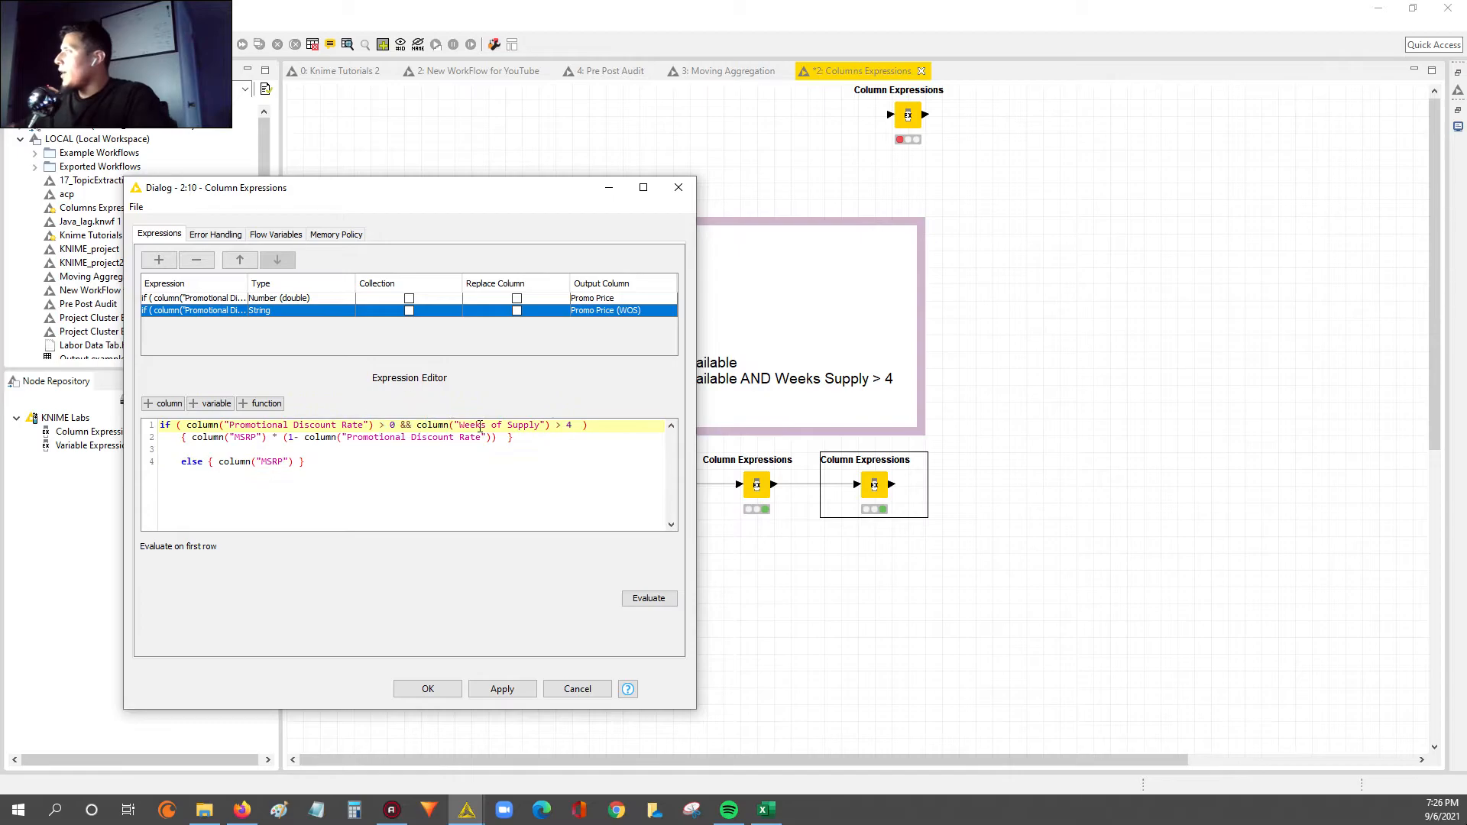
{"action": "key", "text": "shift+Left"}
{"action": "key", "text": "shift+Left"}
{"action": "key", "text": "shift+Left"}
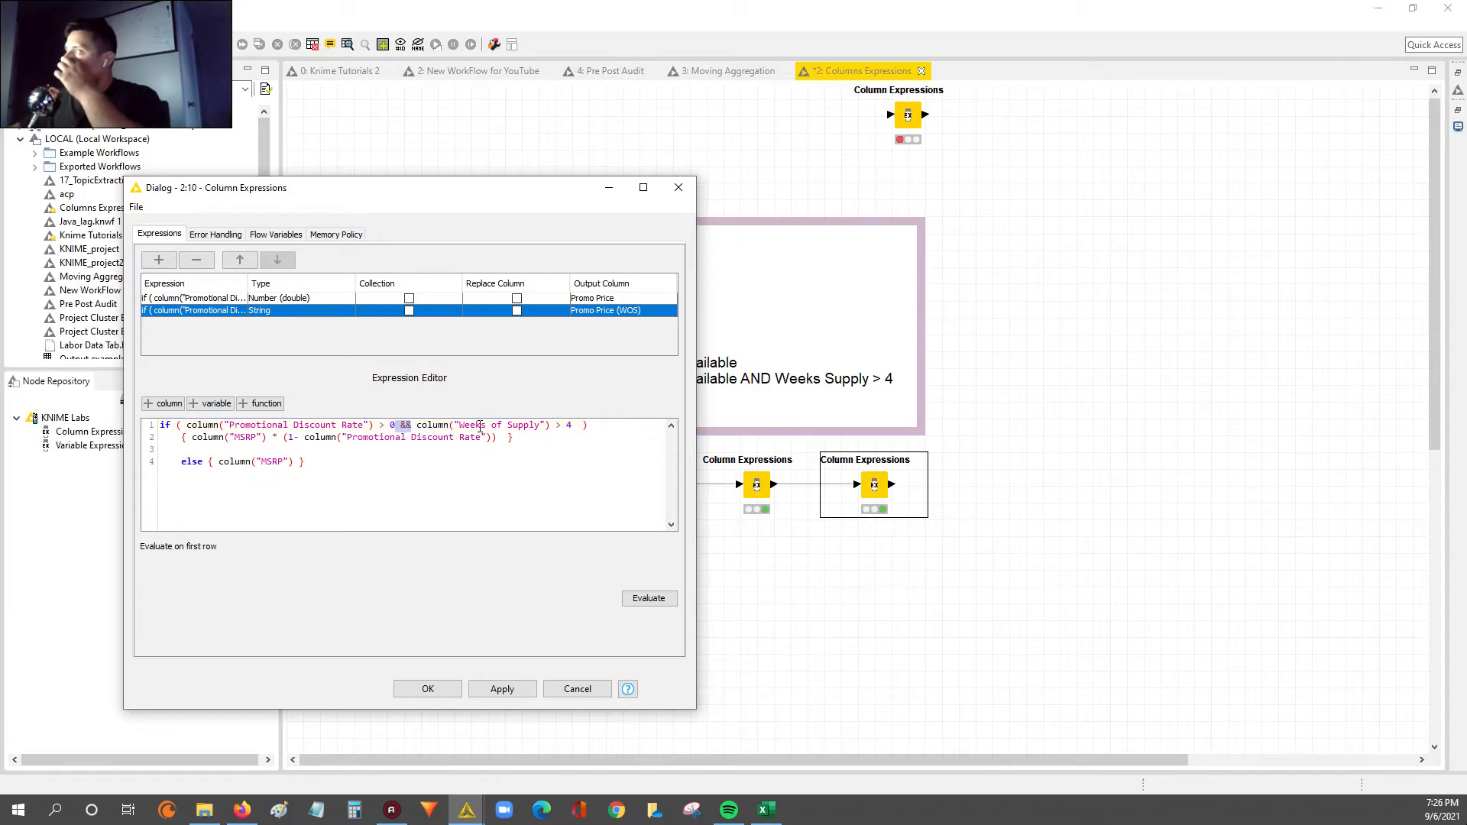
{"action": "key", "text": "shift+Right"}
{"action": "key", "text": "shift+Right"}
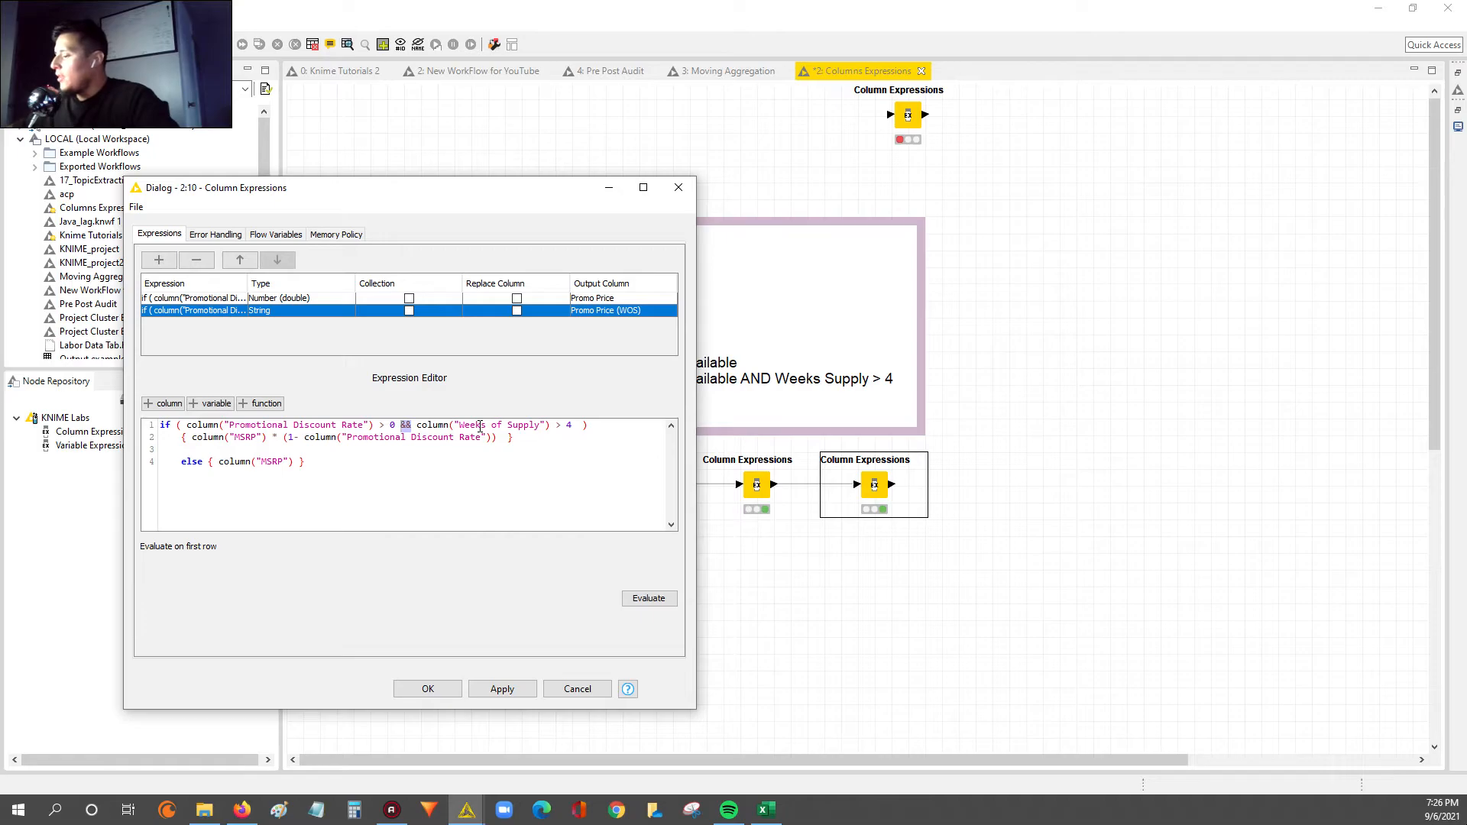
{"action": "type", "text": "||"}
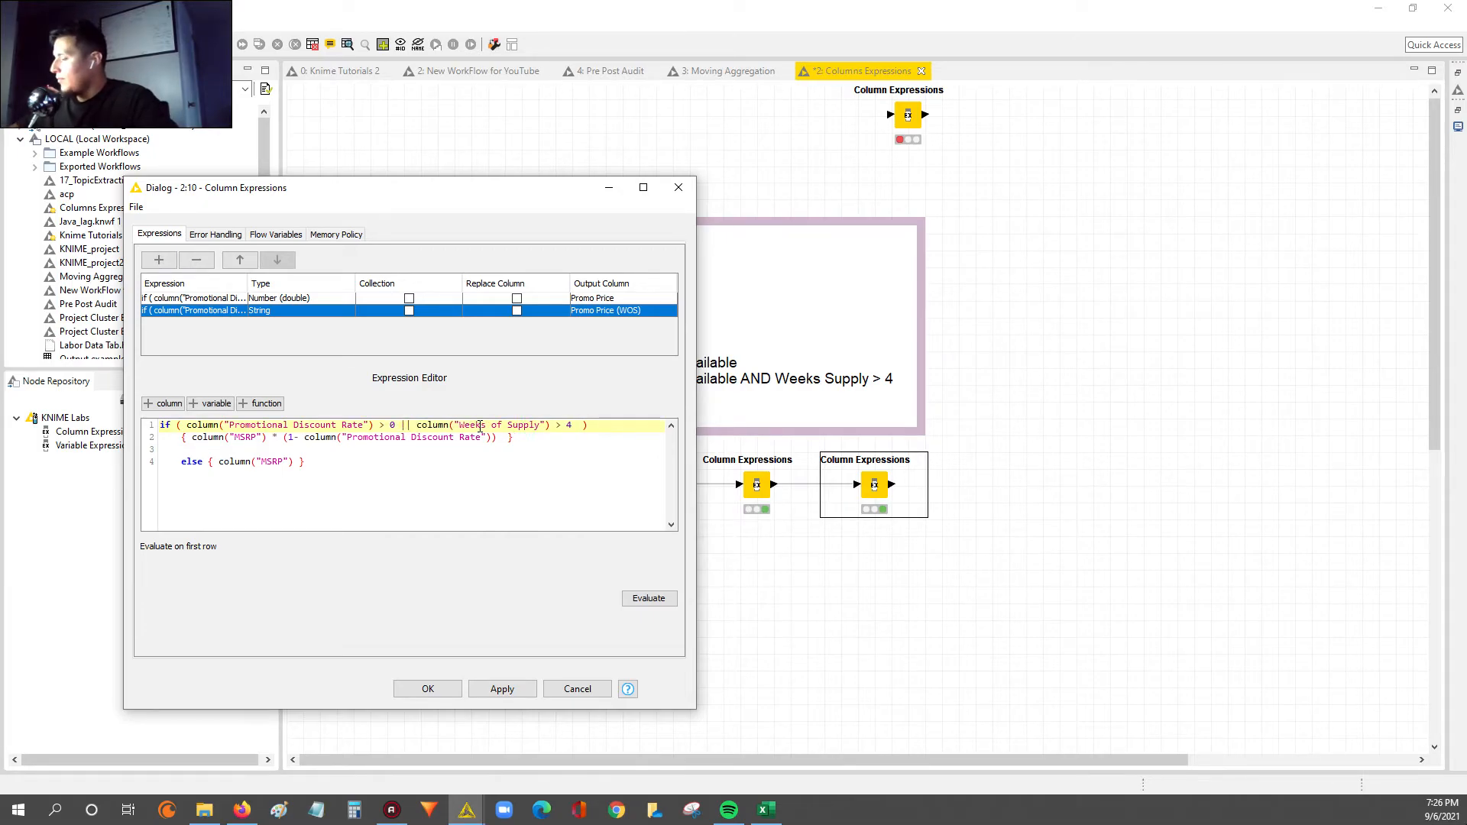
Examine the || operator between the two conditions together with the discount calculation and the else branch
{"action": "key", "text": "Left"}
{"action": "key", "text": "Left"}
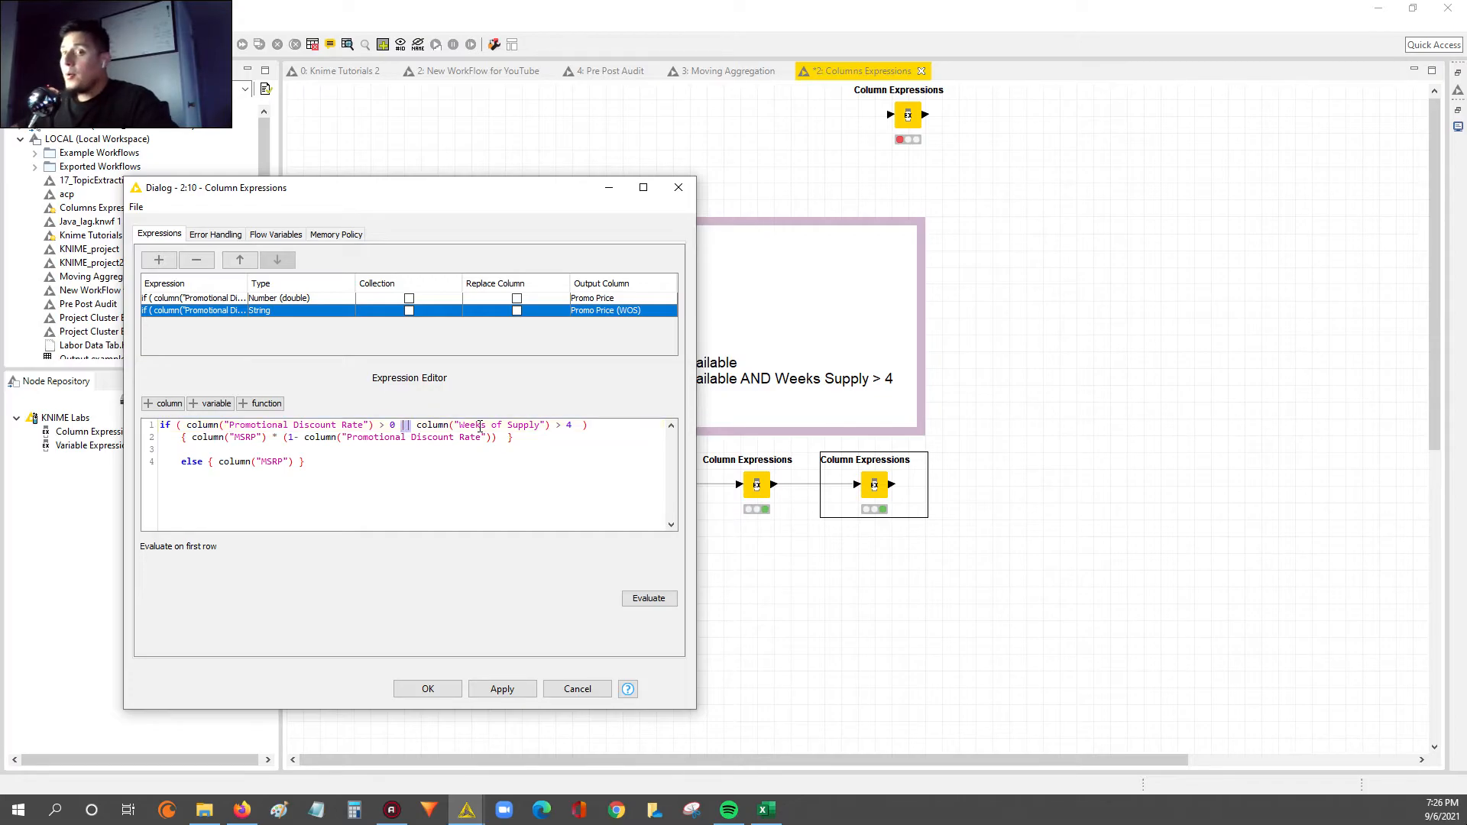
{"action": "key", "text": "shift+Left"}
{"action": "key", "text": "shift+Left"}
{"action": "key", "text": "Right"}
{"action": "key", "text": "Right"}
{"action": "key", "text": "Right"}
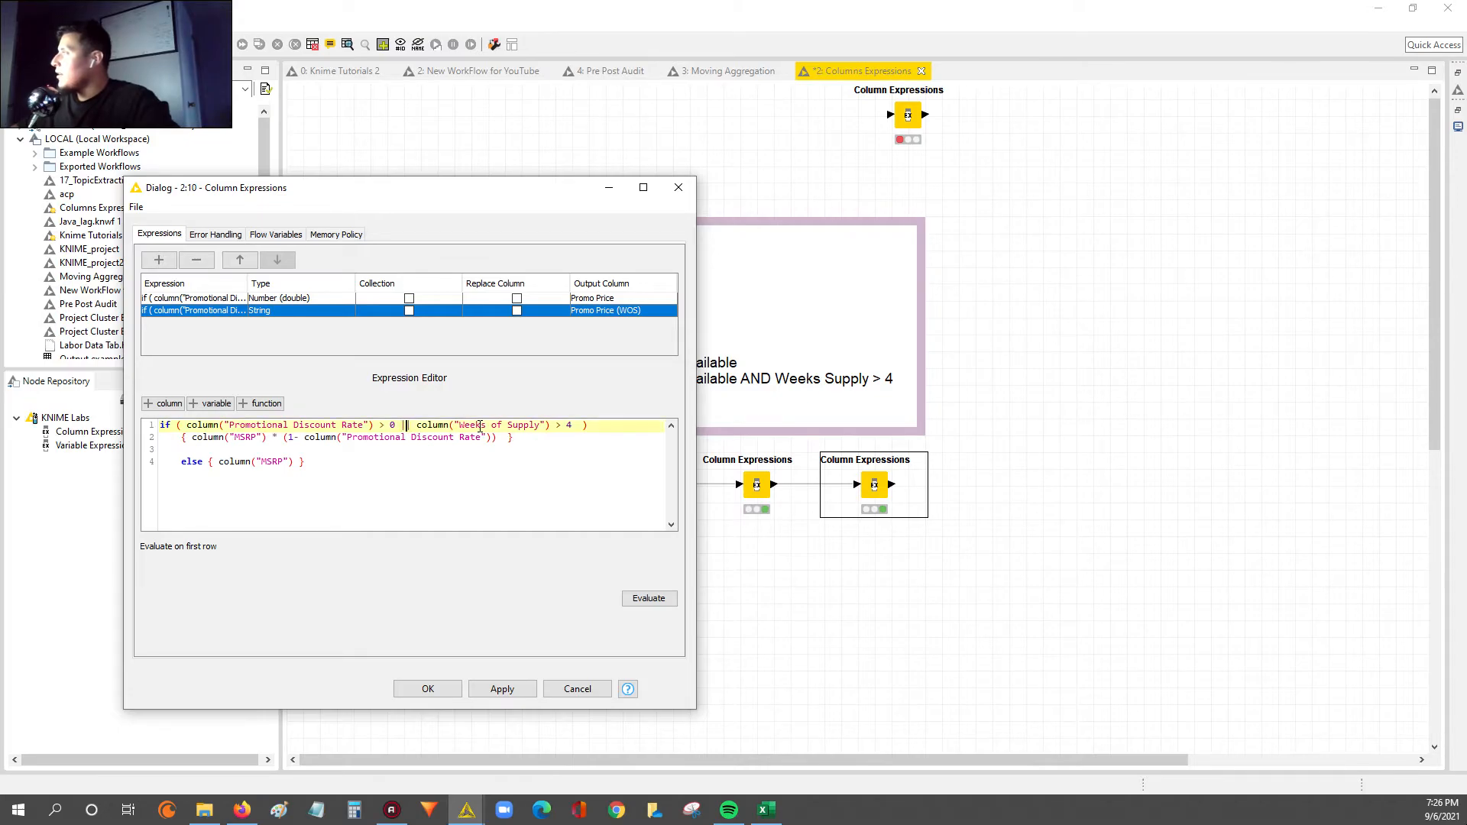
{"action": "key", "text": "shift+Left"}
{"action": "key", "text": "shift+Left"}
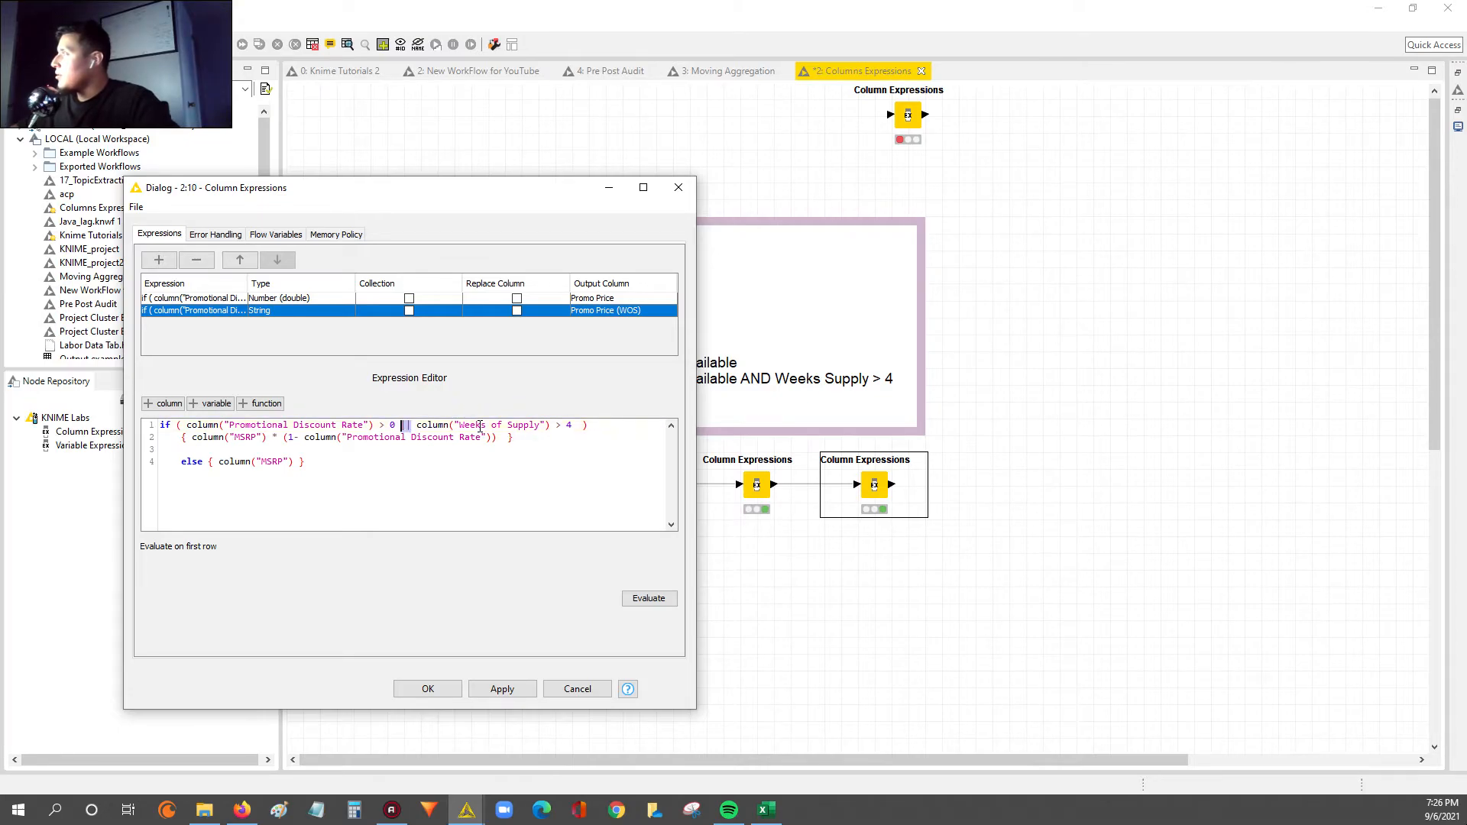
{"action": "key", "text": "Right"}
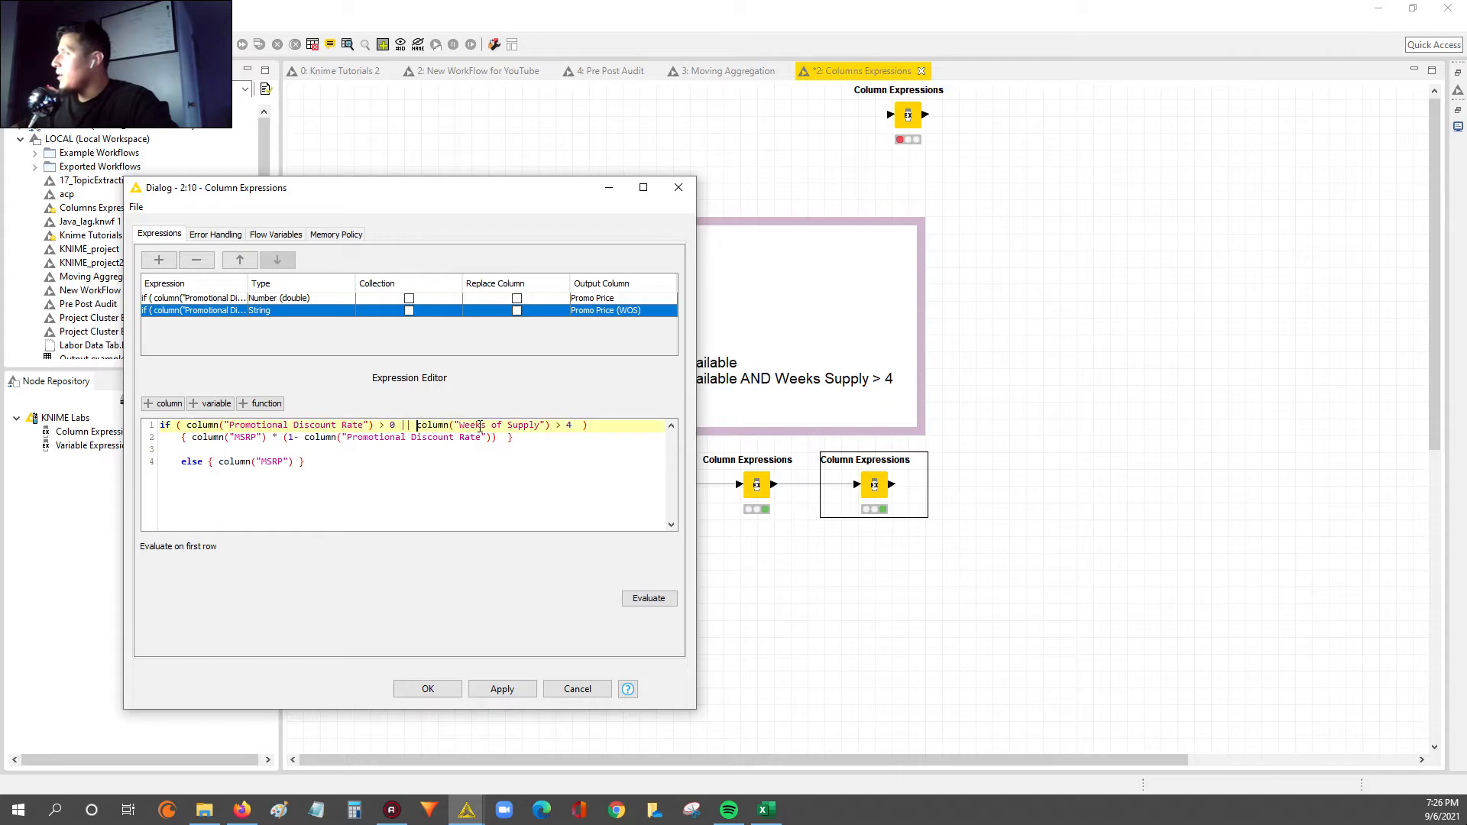
{"action": "key", "text": "Left"}
{"action": "left_click_drag", "start_coordinate": [401, 425], "coordinate": [182, 437]}
{"action": "left_click", "coordinate": [531, 438]}
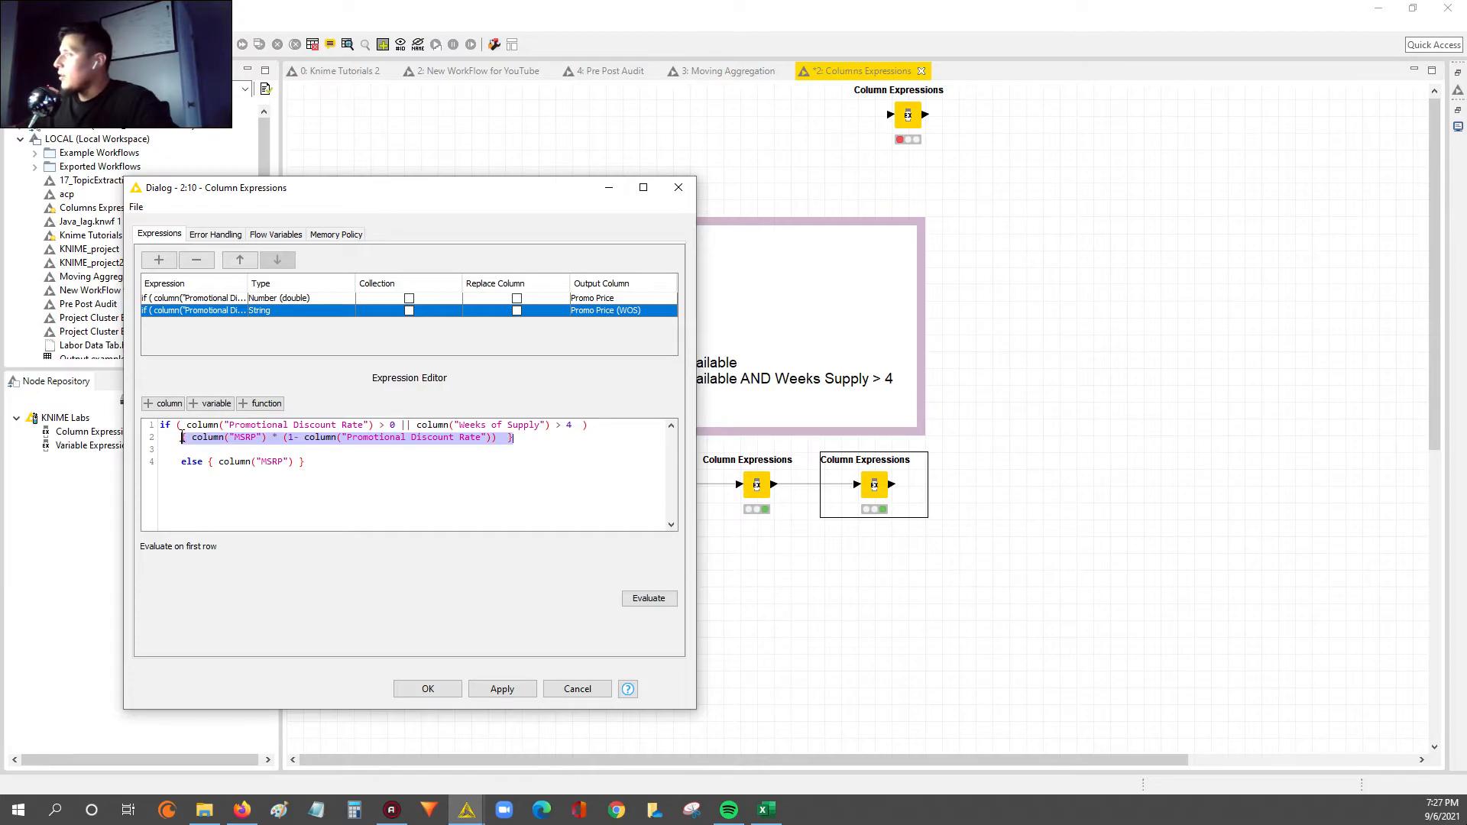
{"action": "left_click_drag", "start_coordinate": [303, 462], "coordinate": [159, 462]}
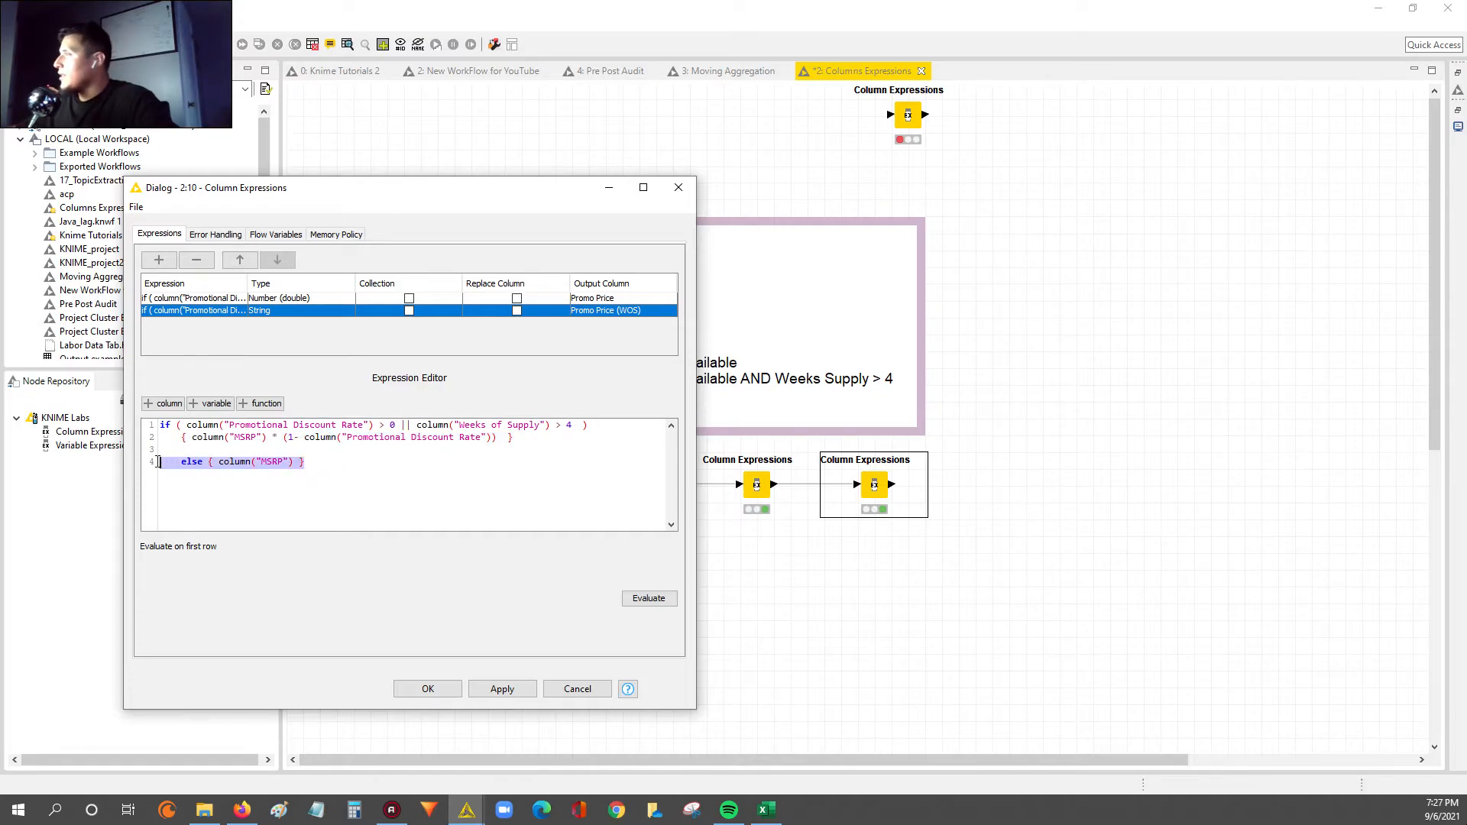
Change the operator between the Promotional Discount Rate and Weeks of Supply conditions back to &&
{"action": "left_click", "coordinate": [401, 429]}
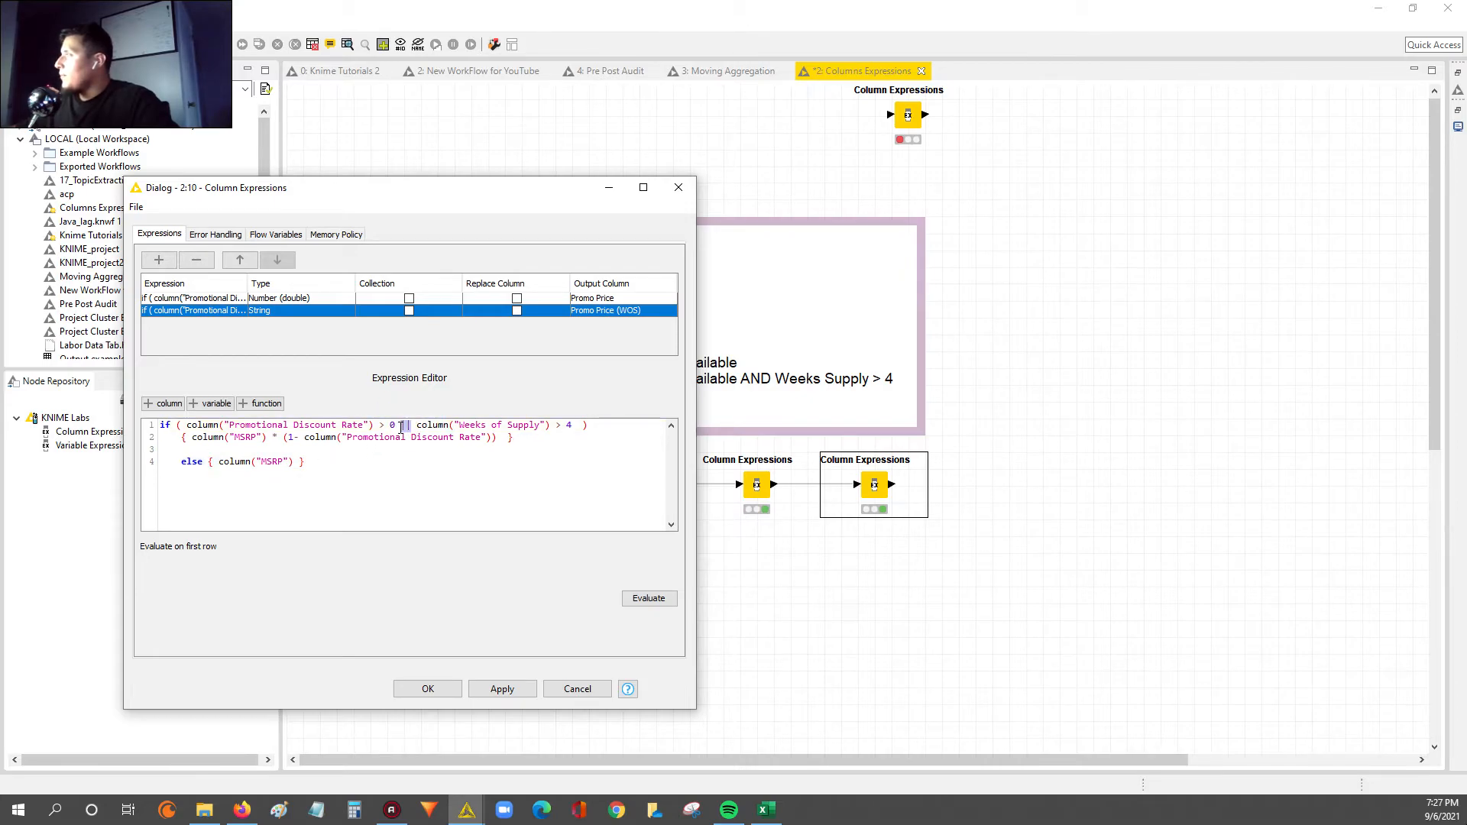
{"action": "type", "text": "&&"}
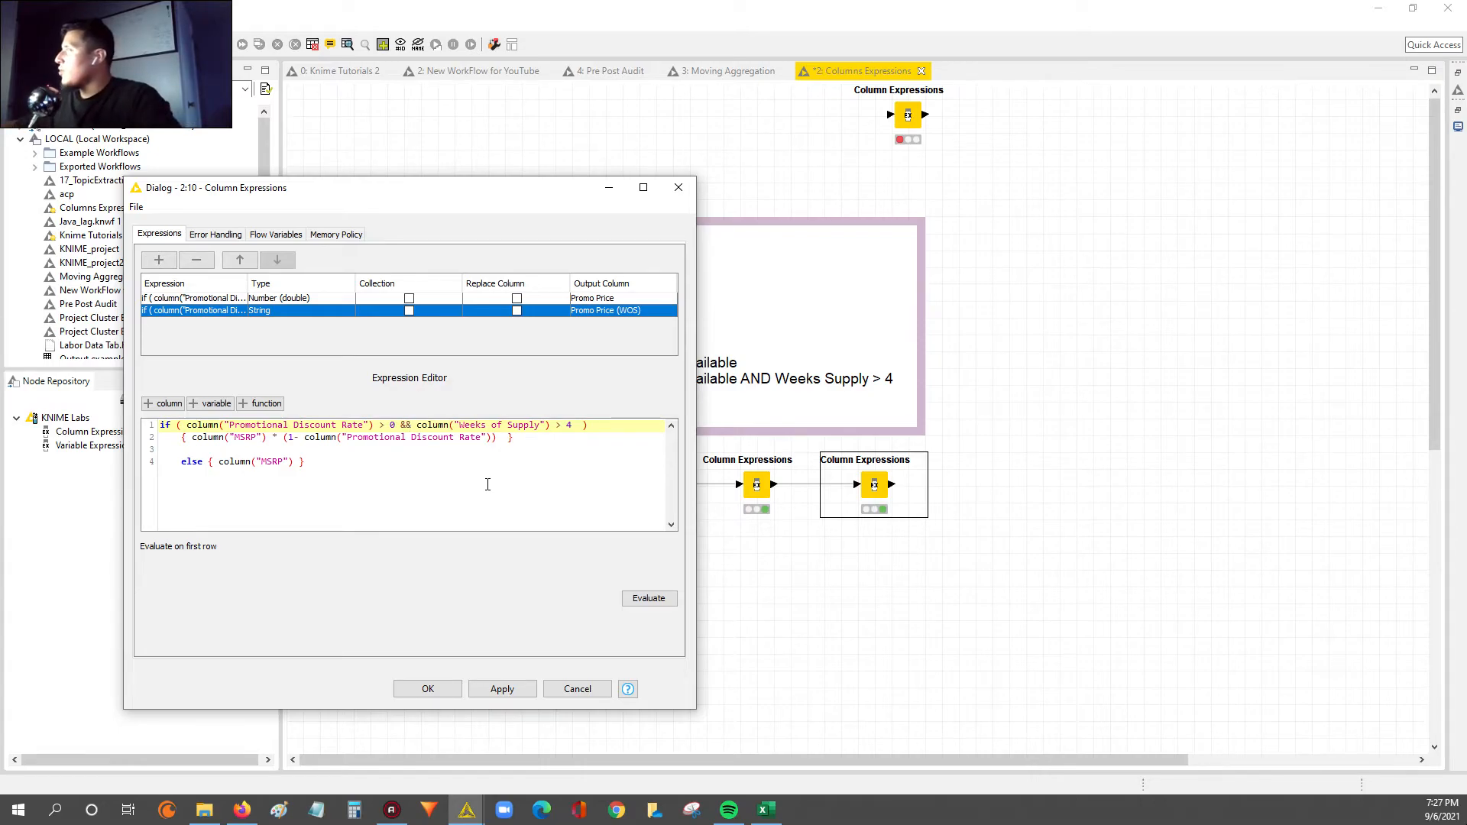
Wrap the combined Promotional Discount Rate && Weeks of Supply condition in an additional pair of parentheses
{"action": "left_click", "coordinate": [186, 426]}
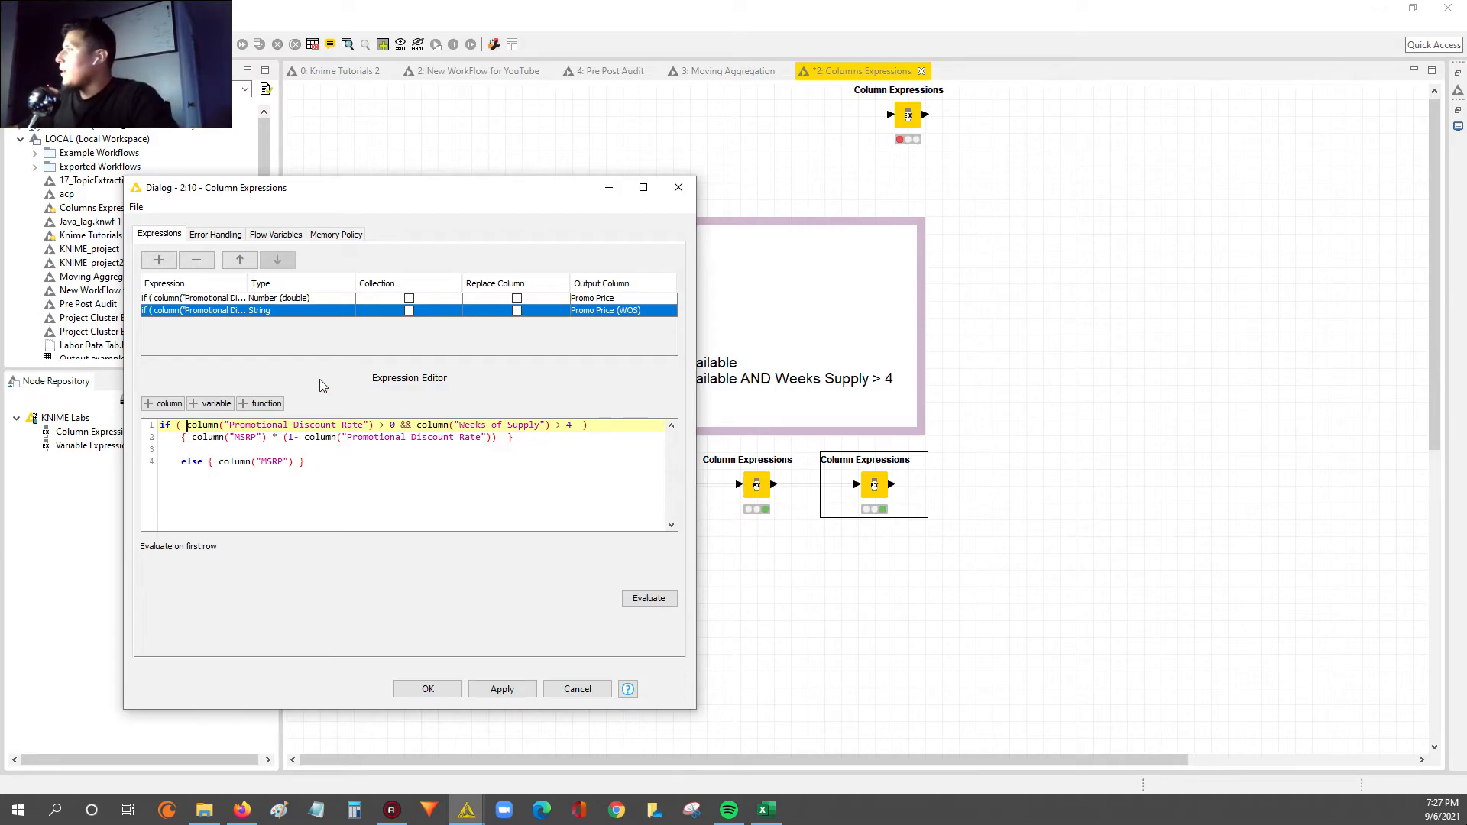
{"action": "left_click_drag", "start_coordinate": [186, 425], "coordinate": [573, 428]}
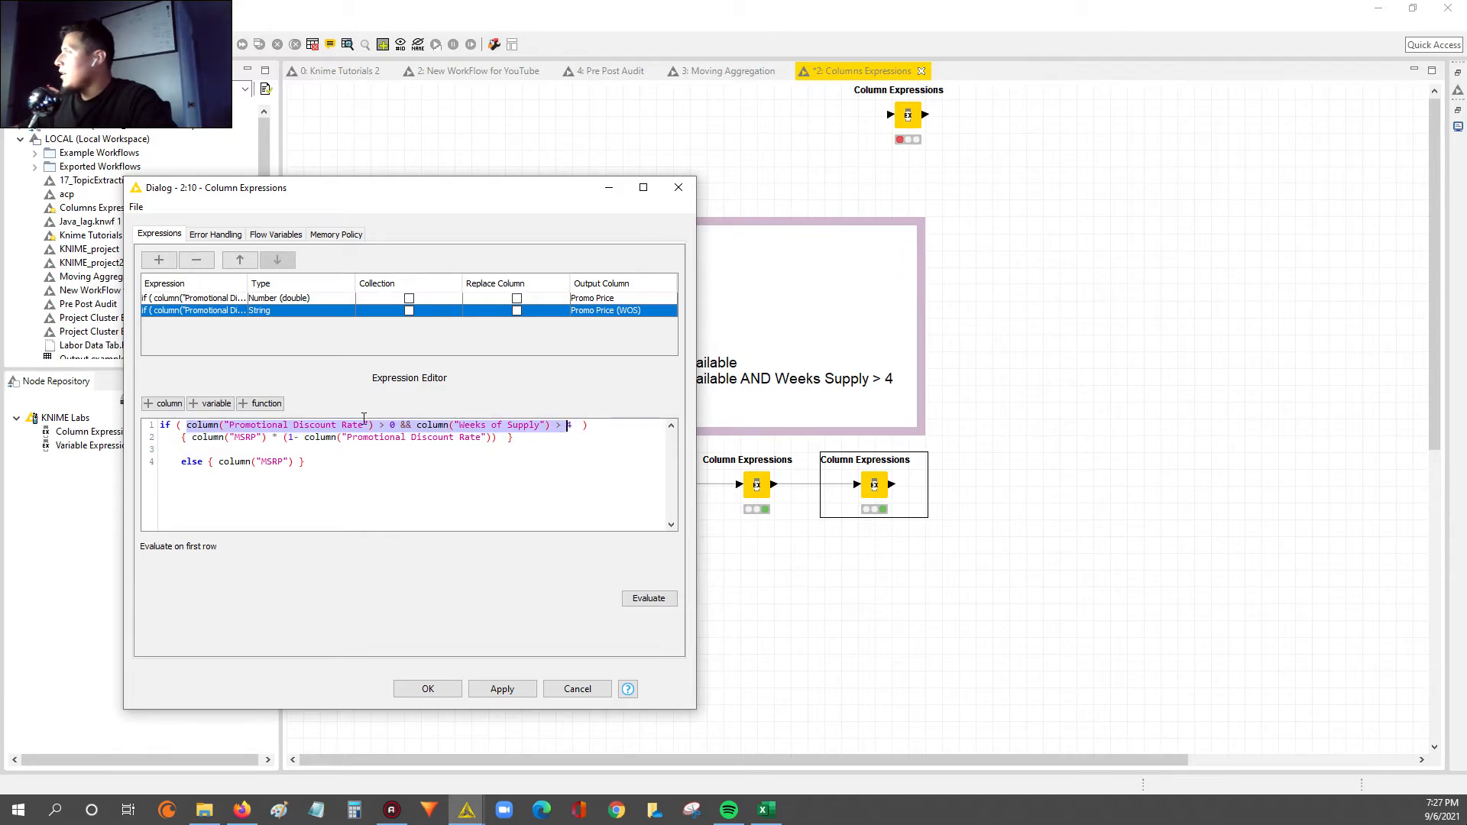
{"action": "left_click", "coordinate": [321, 425]}
{"action": "left_click", "coordinate": [481, 437]}
{"action": "left_click", "coordinate": [188, 425]}
{"action": "type", "text": "("}
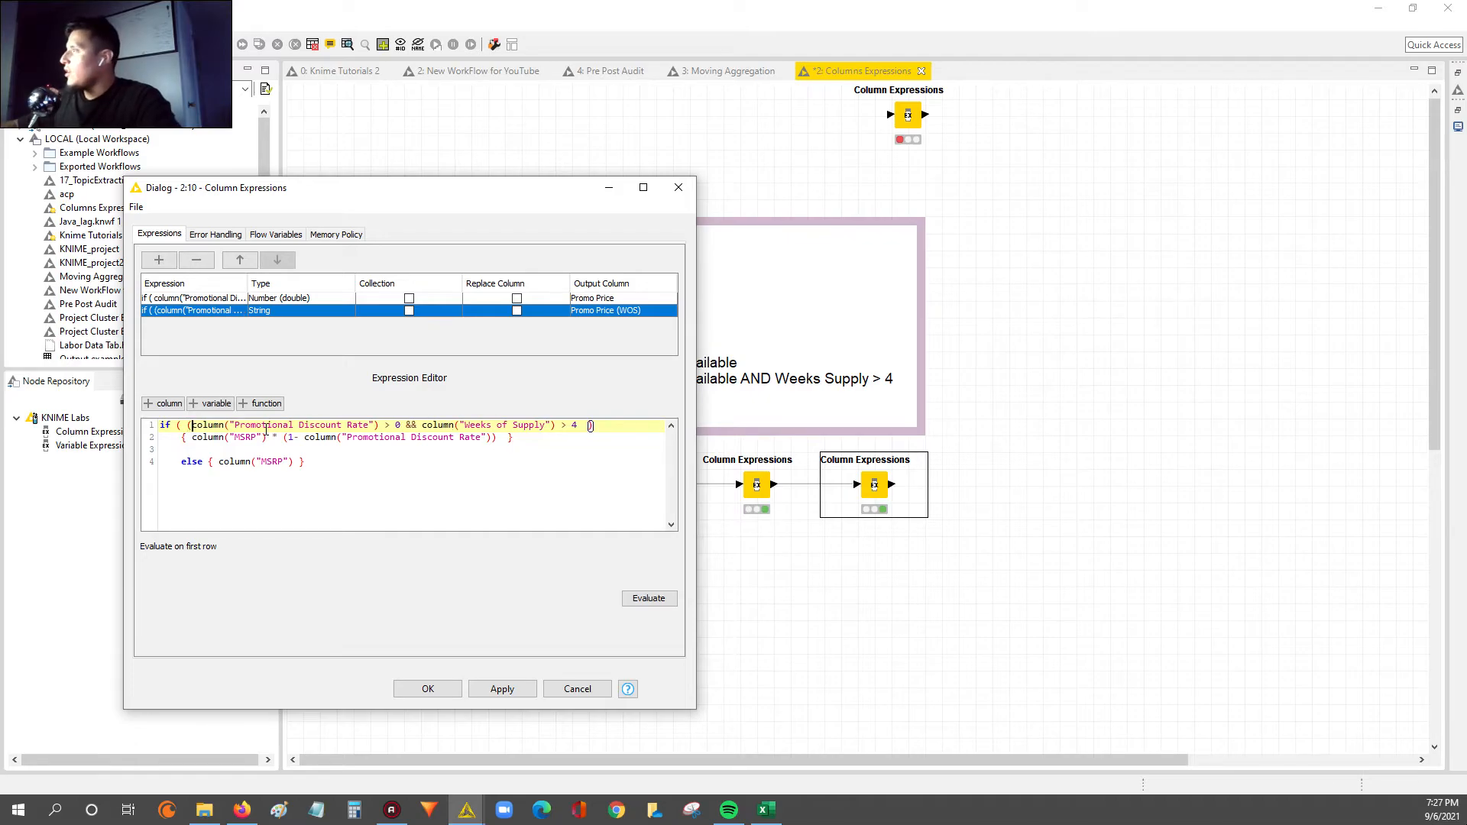
{"action": "left_click", "coordinate": [577, 425]}
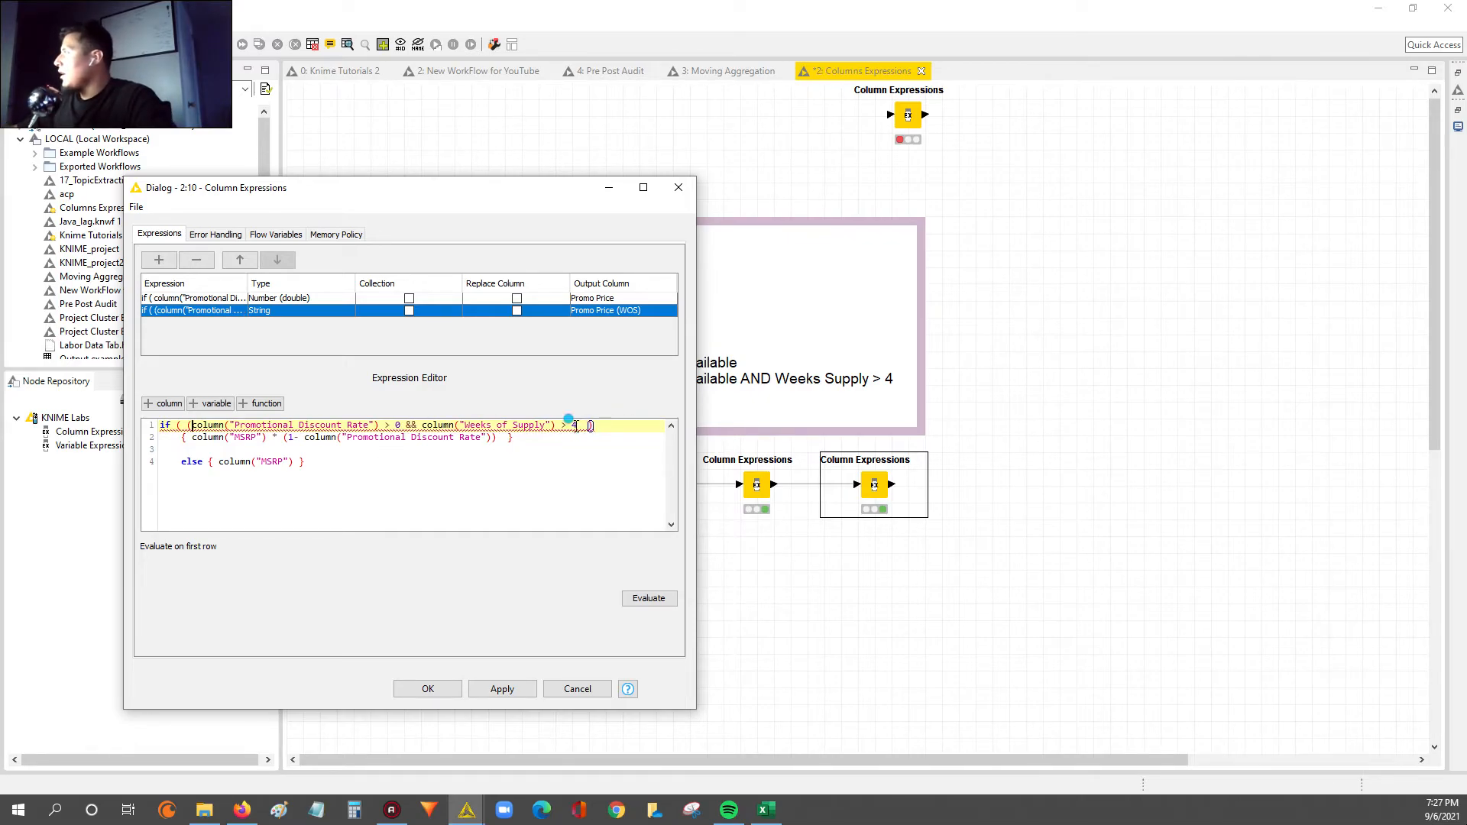
{"action": "type", "text": ")"}
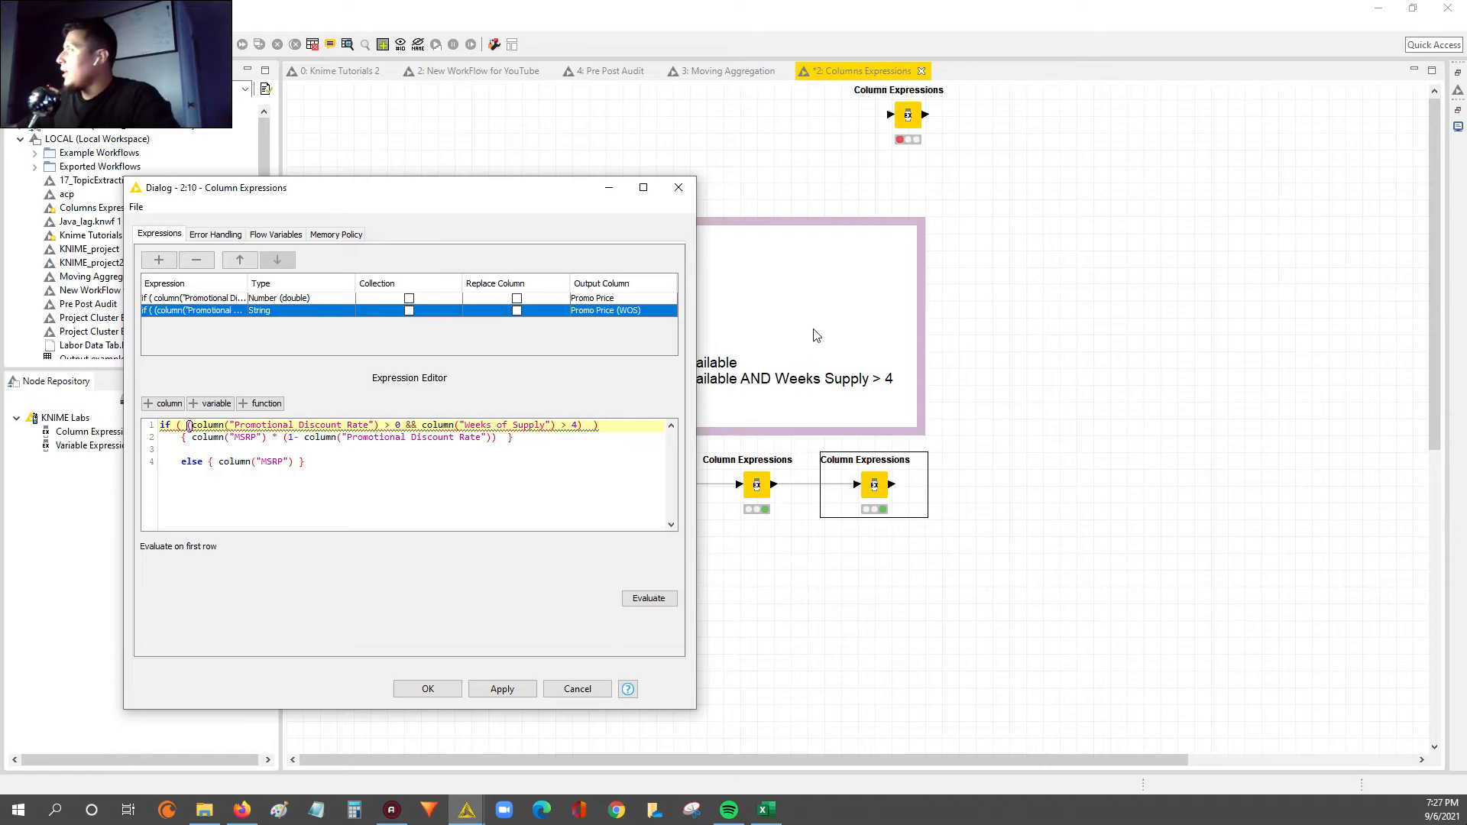
Append an OR operator || and an empty pair of parentheses after the grouped condition
{"action": "left_click_drag", "start_coordinate": [526, 439], "coordinate": [114, 439]}
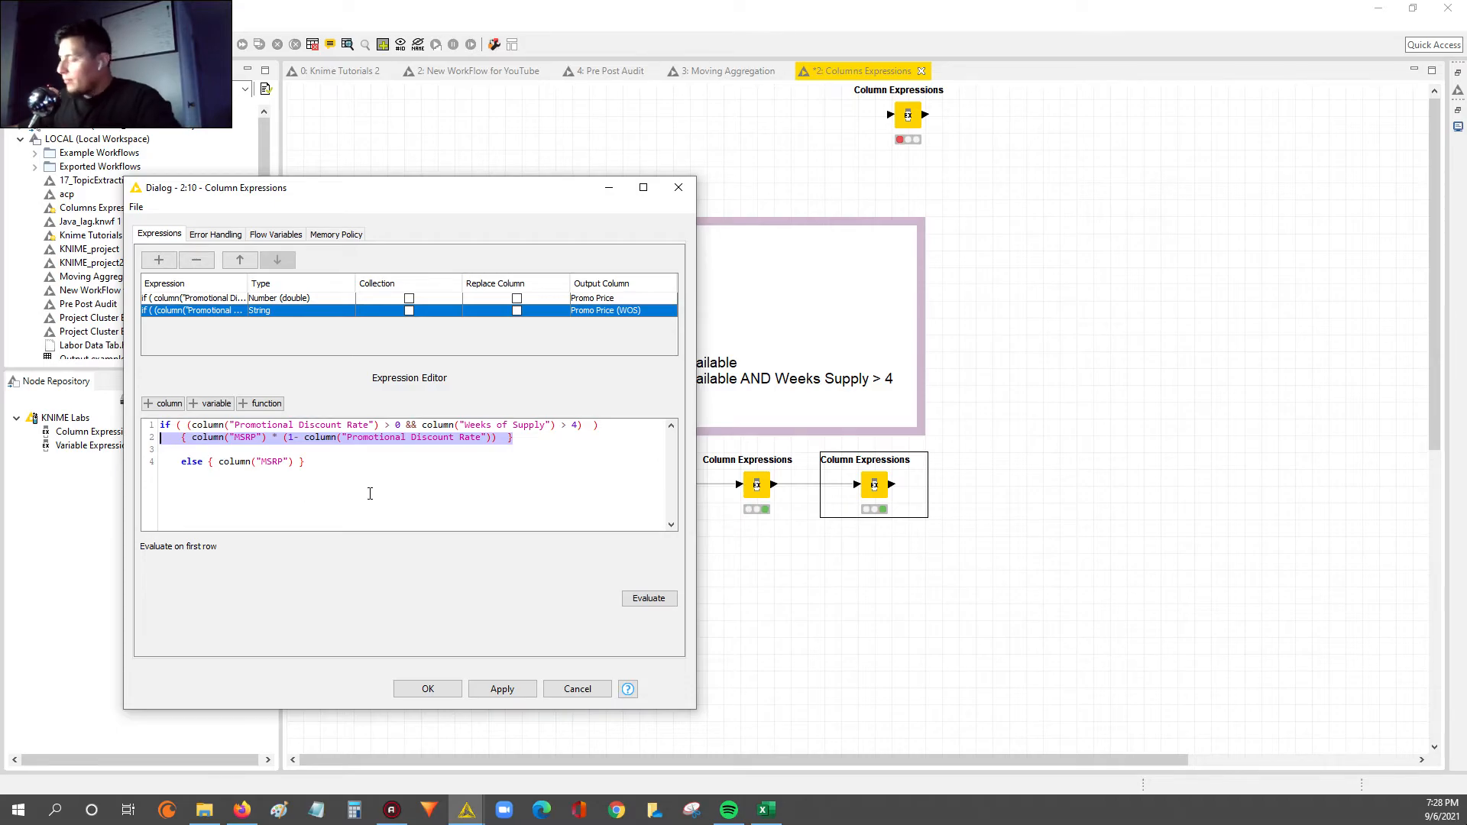
{"action": "left_click", "coordinate": [235, 426]}
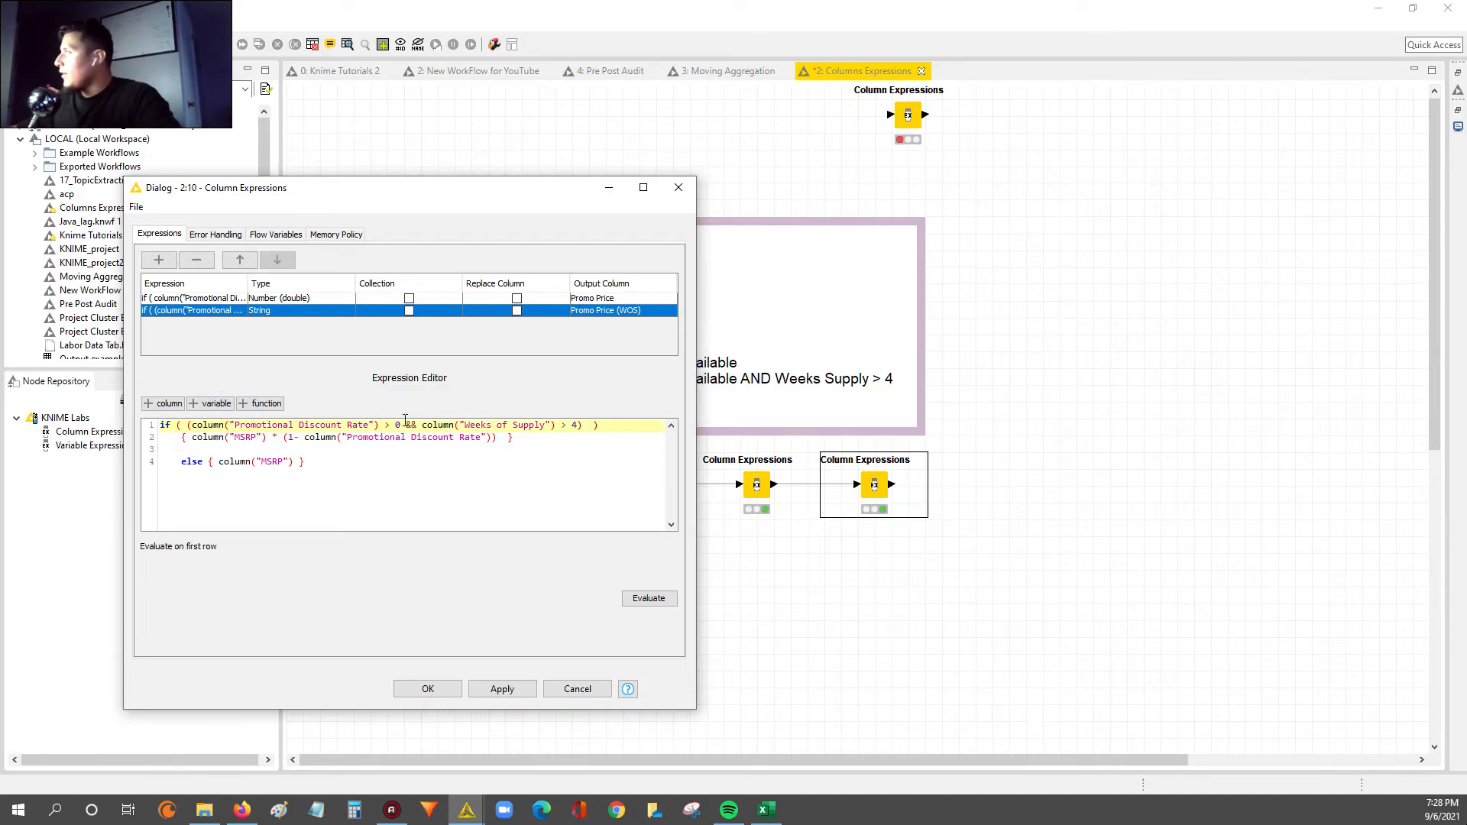
{"action": "left_click", "coordinate": [190, 425]}
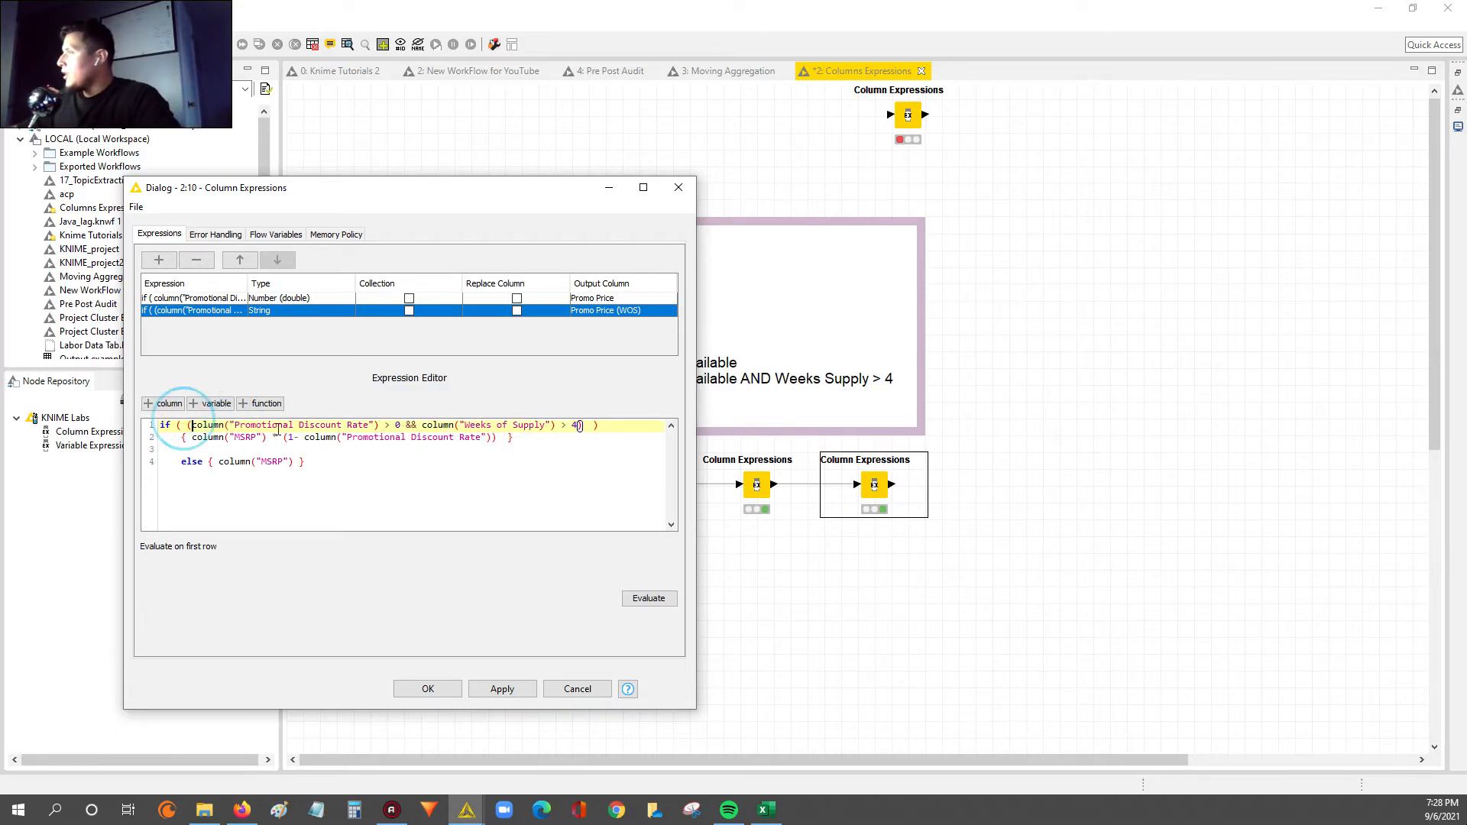
{"action": "left_click", "coordinate": [577, 425], "text": "shift"}
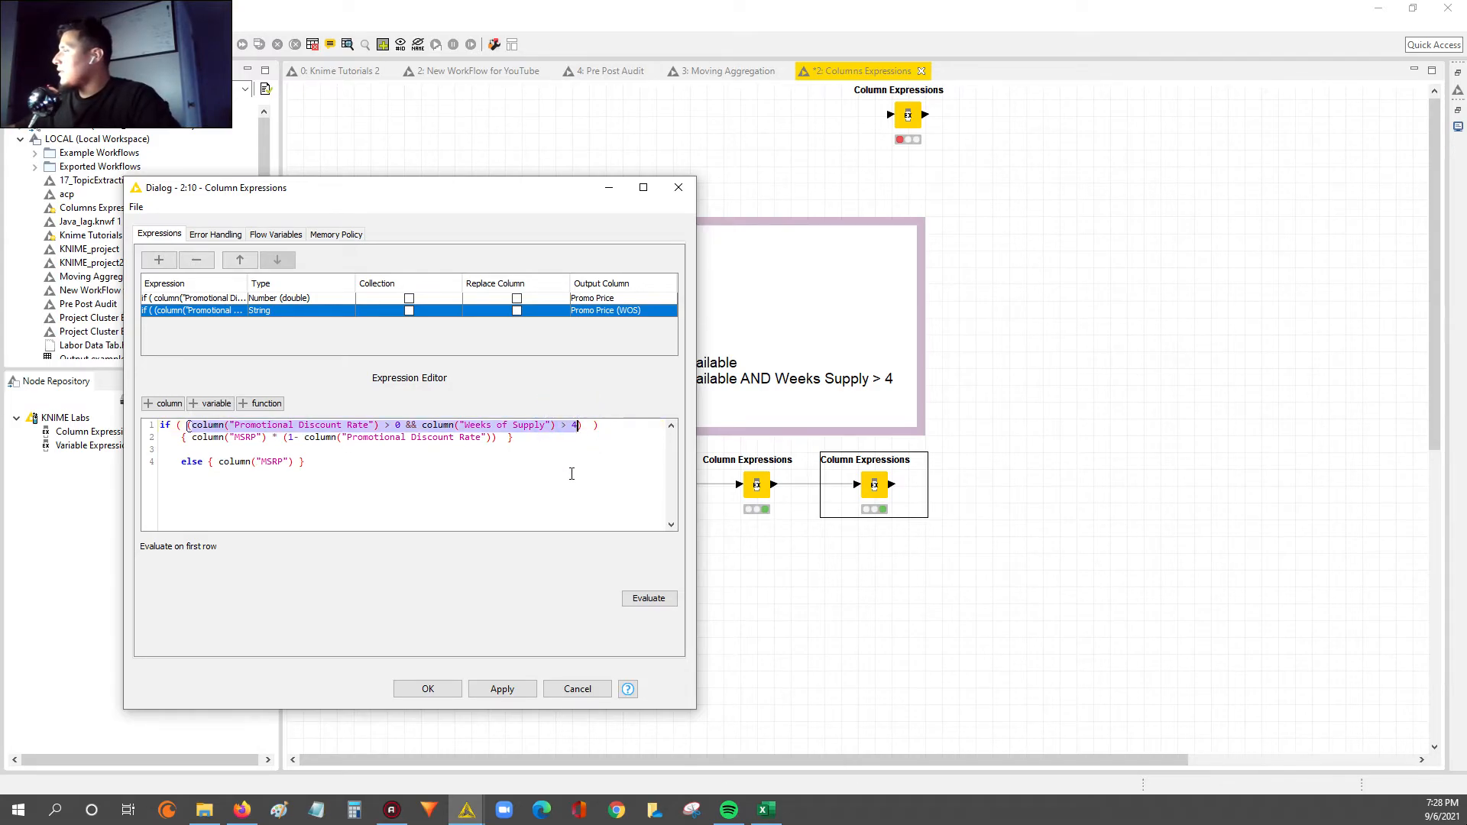
{"action": "left_click", "coordinate": [590, 426]}
{"action": "left_click", "coordinate": [590, 429]}
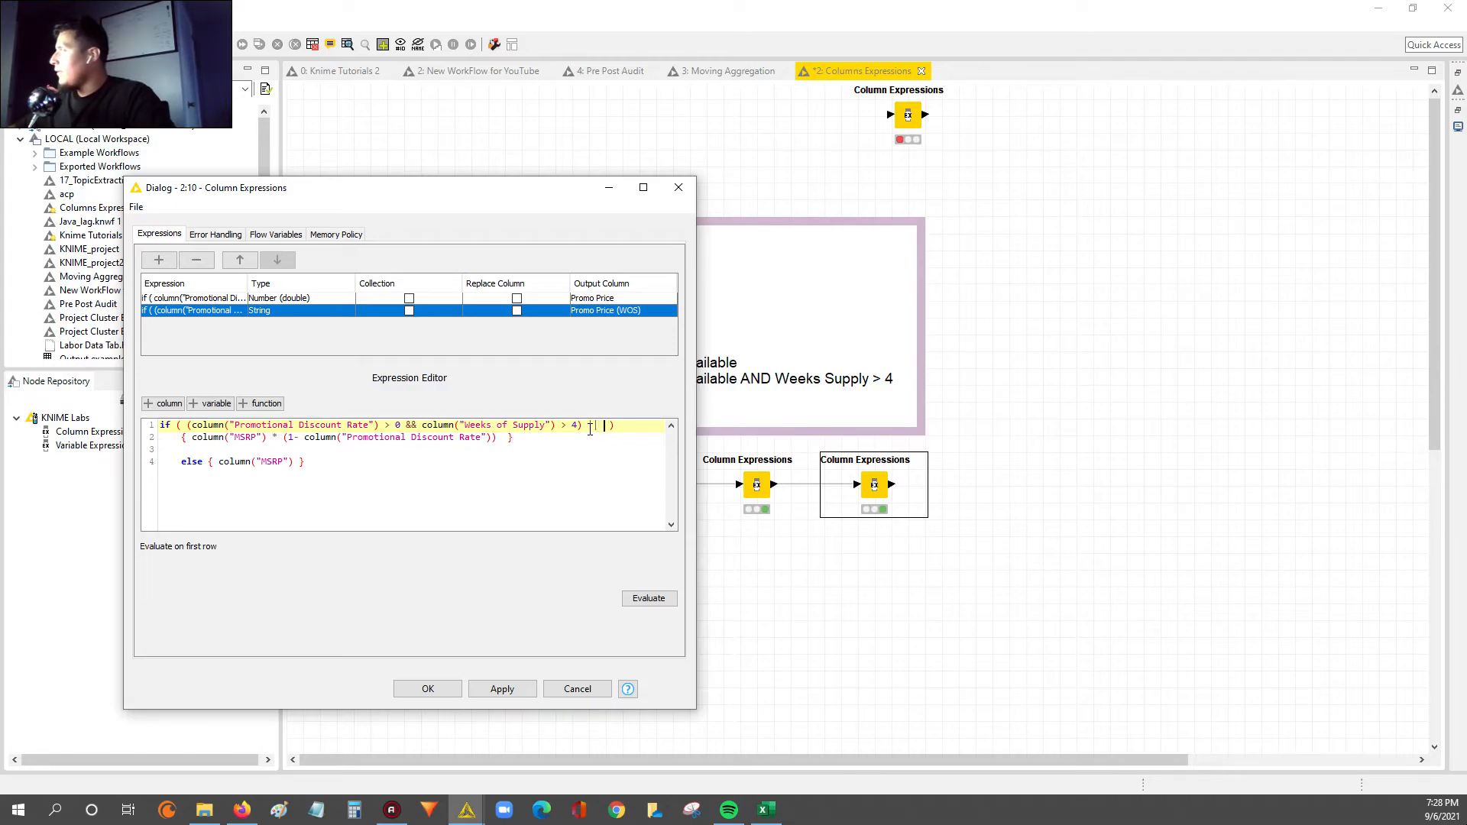
{"action": "type", "text": "("}
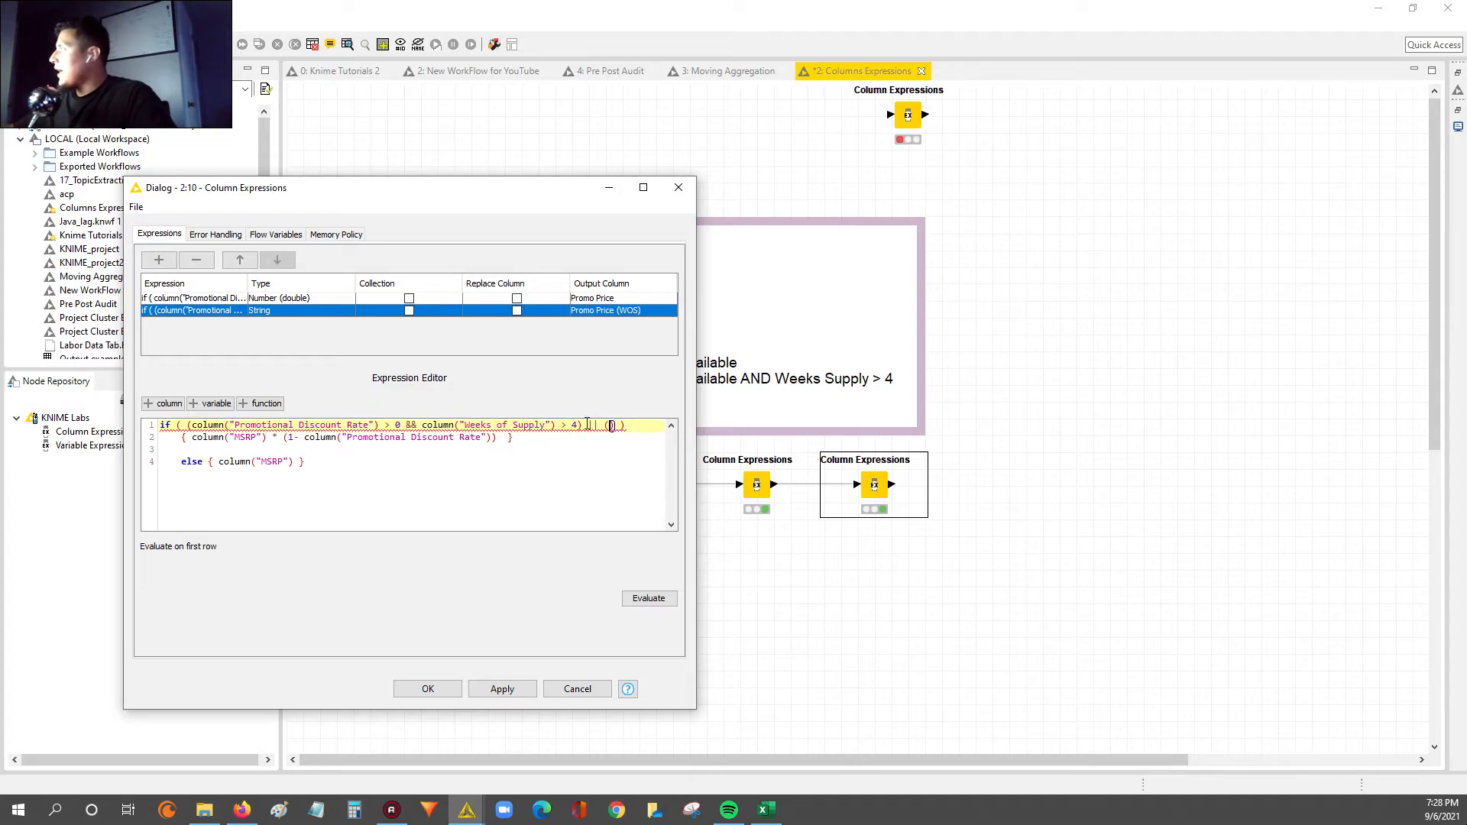
Delete the || operator and the empty parentheses that follow the grouped condition
{"action": "left_click_drag", "start_coordinate": [583, 426], "coordinate": [198, 430]}
{"action": "left_click", "coordinate": [606, 426]}
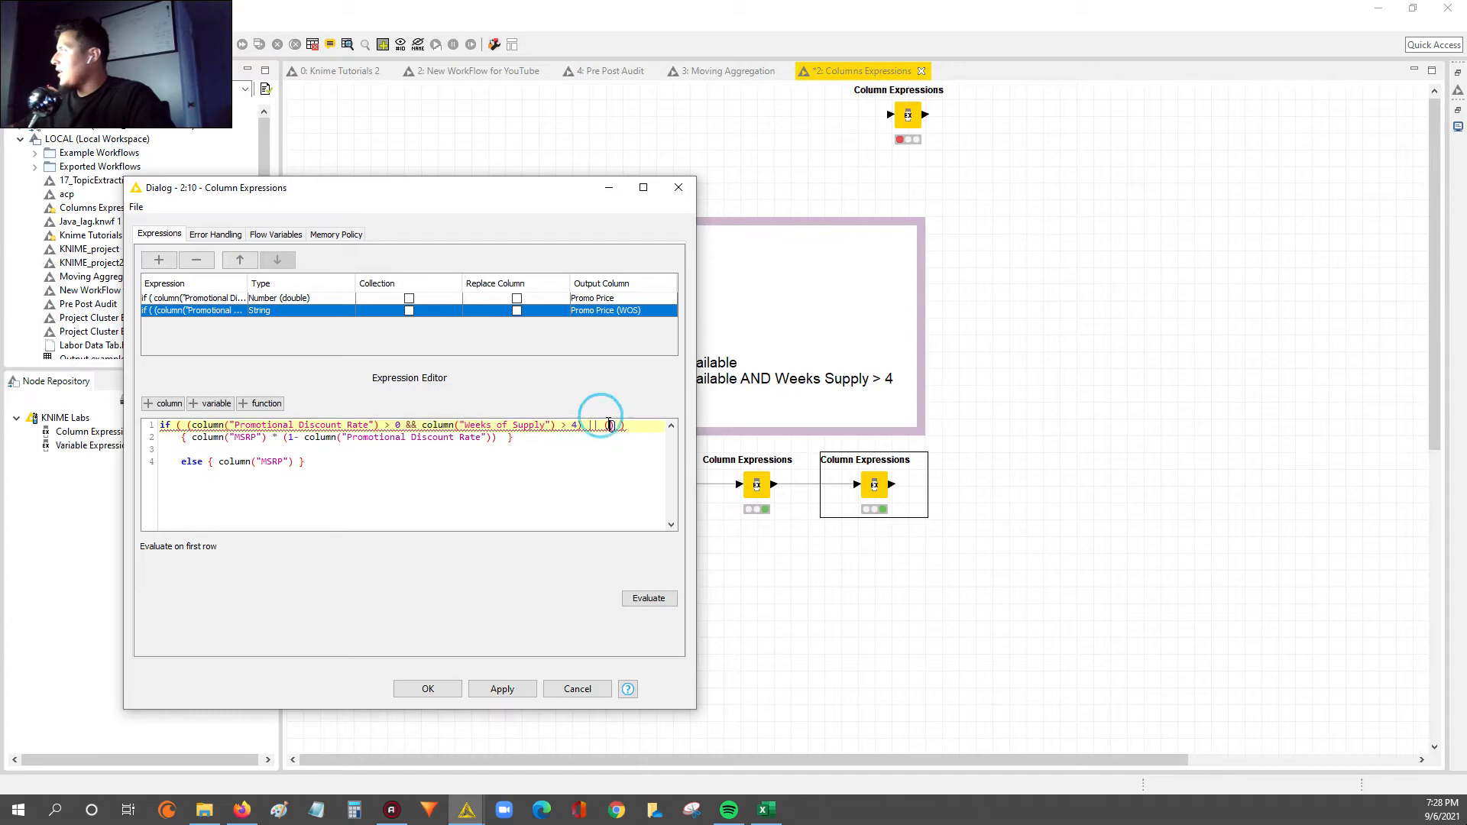
{"action": "mouse_move", "coordinate": [607, 425]}
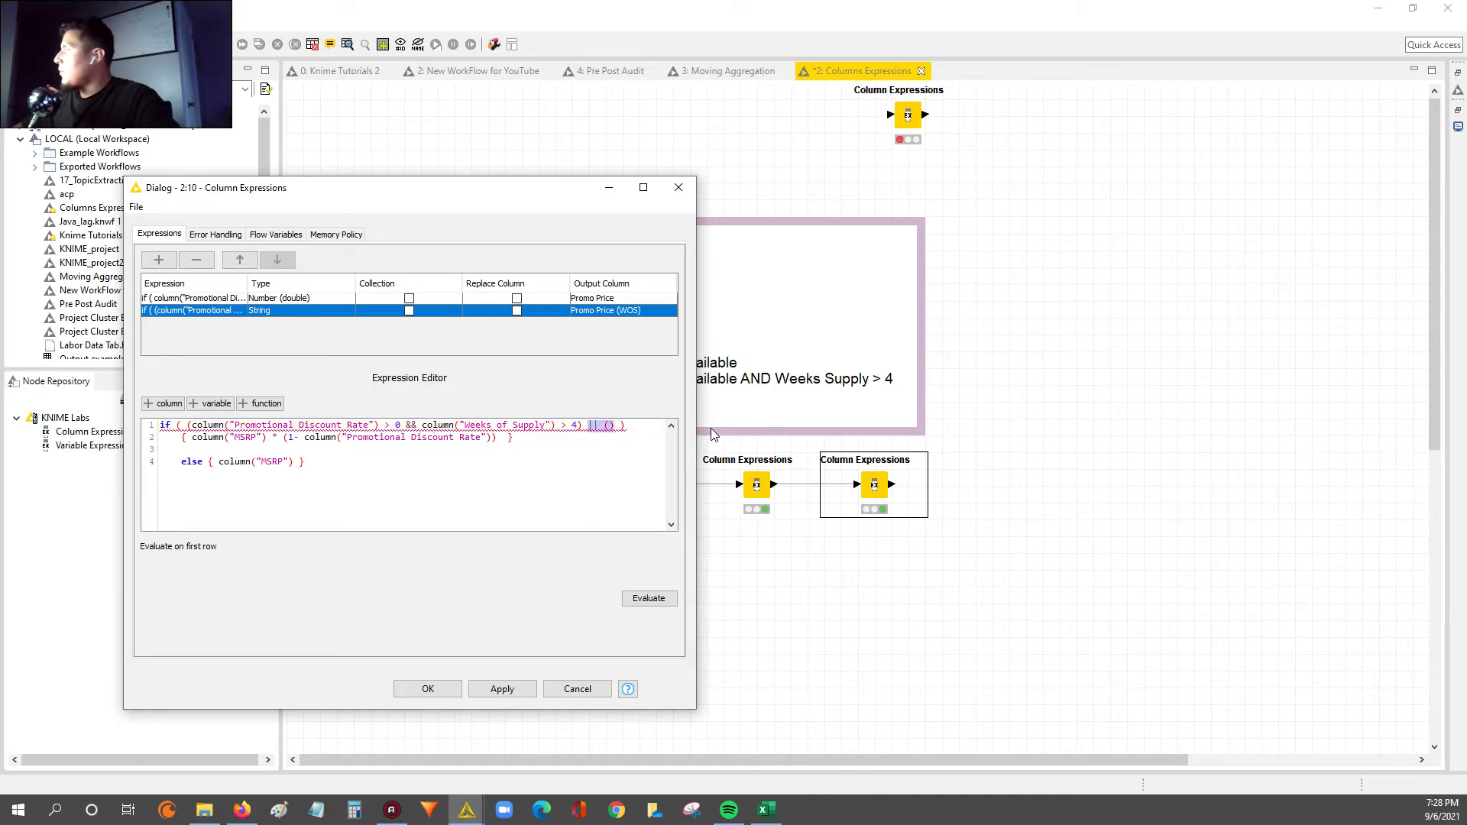
{"action": "key", "text": "Left"}
{"action": "key", "text": "Left"}
{"action": "key", "text": "Left"}
{"action": "key", "text": "Left"}
{"action": "key", "text": "Left"}
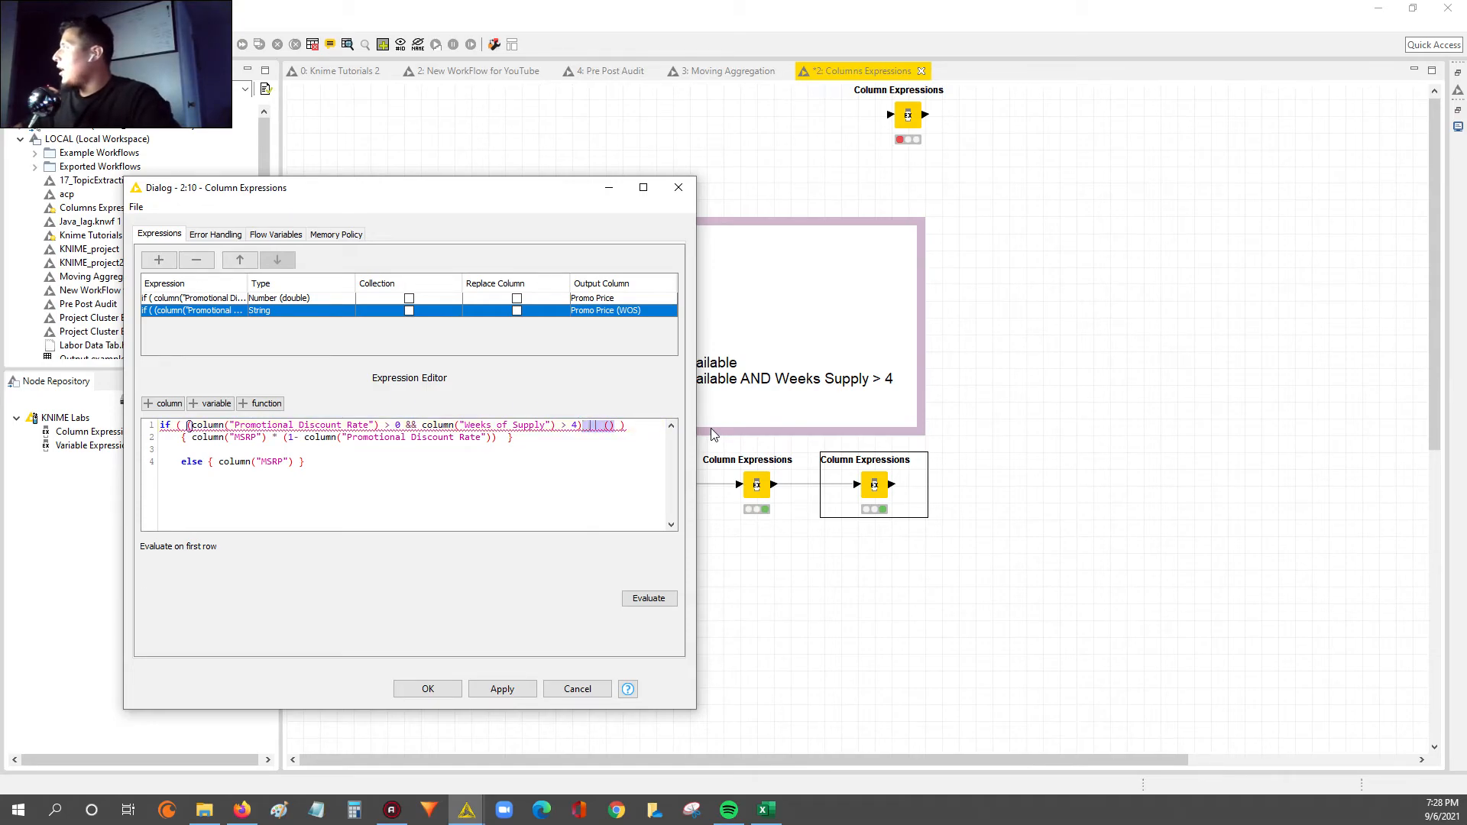
{"action": "key", "text": "BackSpace"}
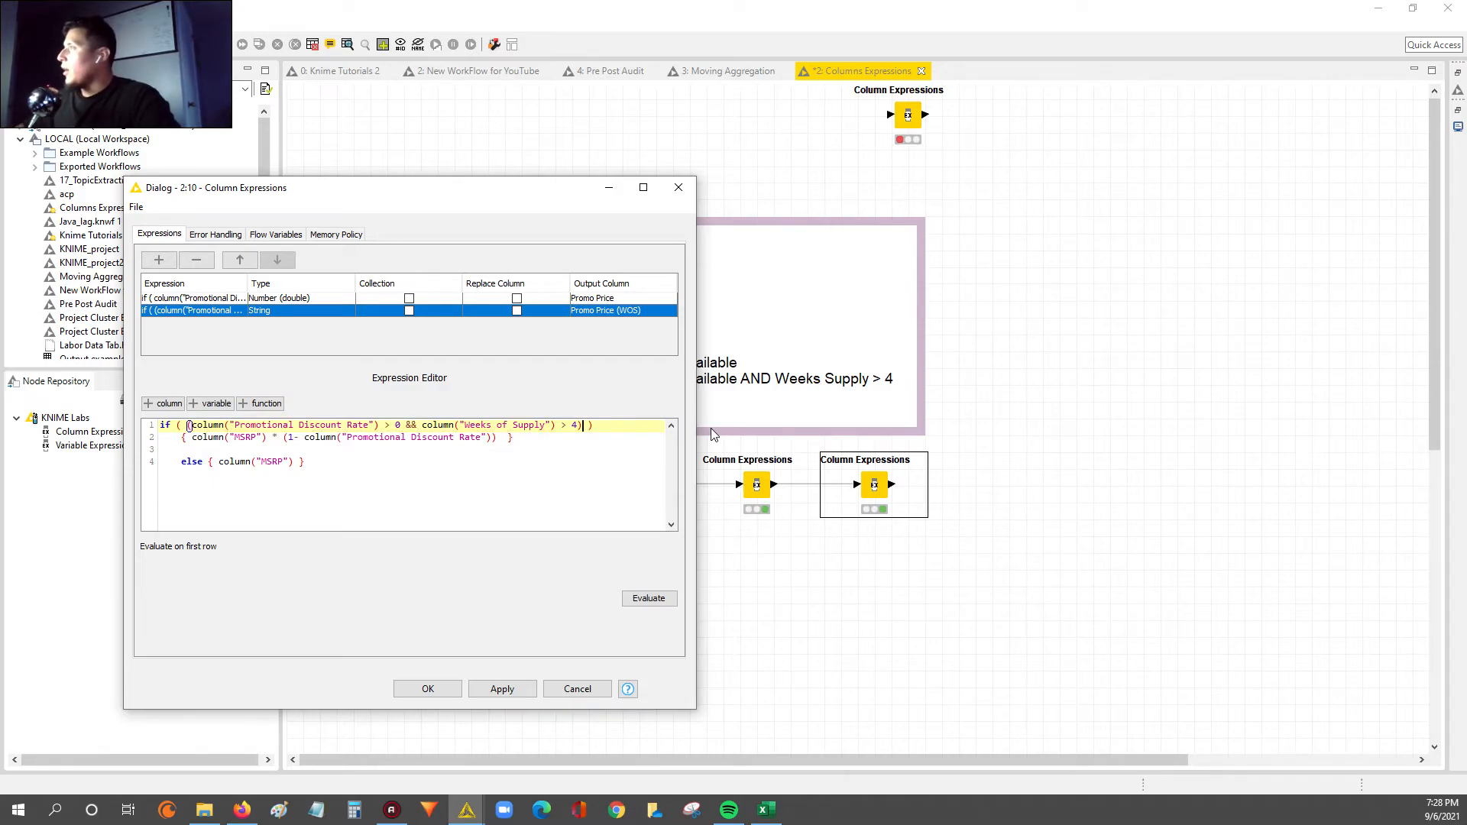
Review the grouped condition on discount rate and weeks of supply, the discounted MSRP calculation and the else branch
{"action": "key", "text": "ctrl+Left"}
{"action": "key", "text": "ctrl+Left"}
{"action": "key", "text": "ctrl+Left"}
{"action": "key", "text": "ctrl+Left"}
{"action": "key", "text": "ctrl+Left"}
{"action": "key", "text": "ctrl+Left"}
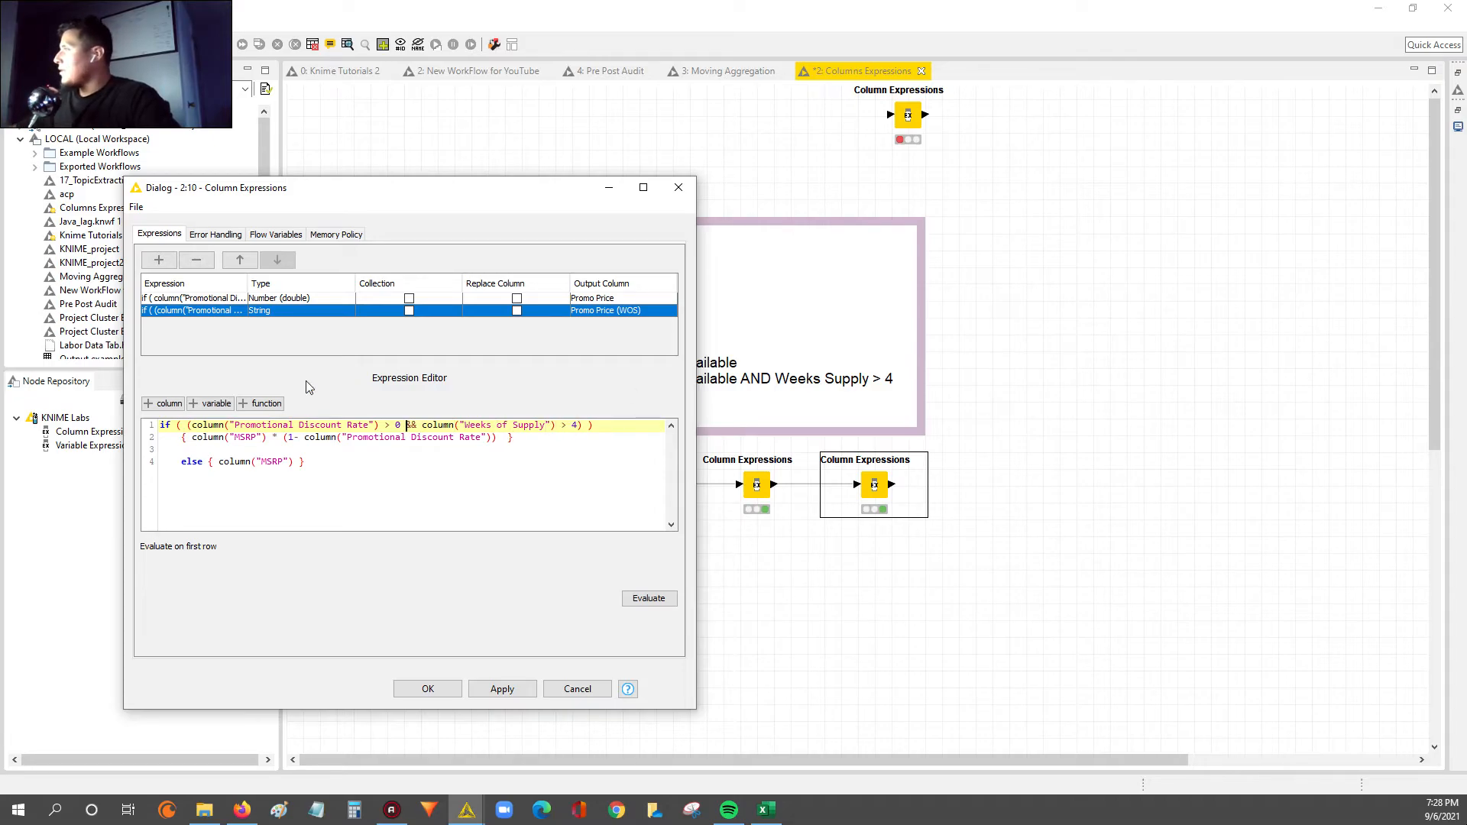
{"action": "left_click", "coordinate": [190, 425]}
{"action": "left_click_drag", "start_coordinate": [191, 426], "coordinate": [385, 425]}
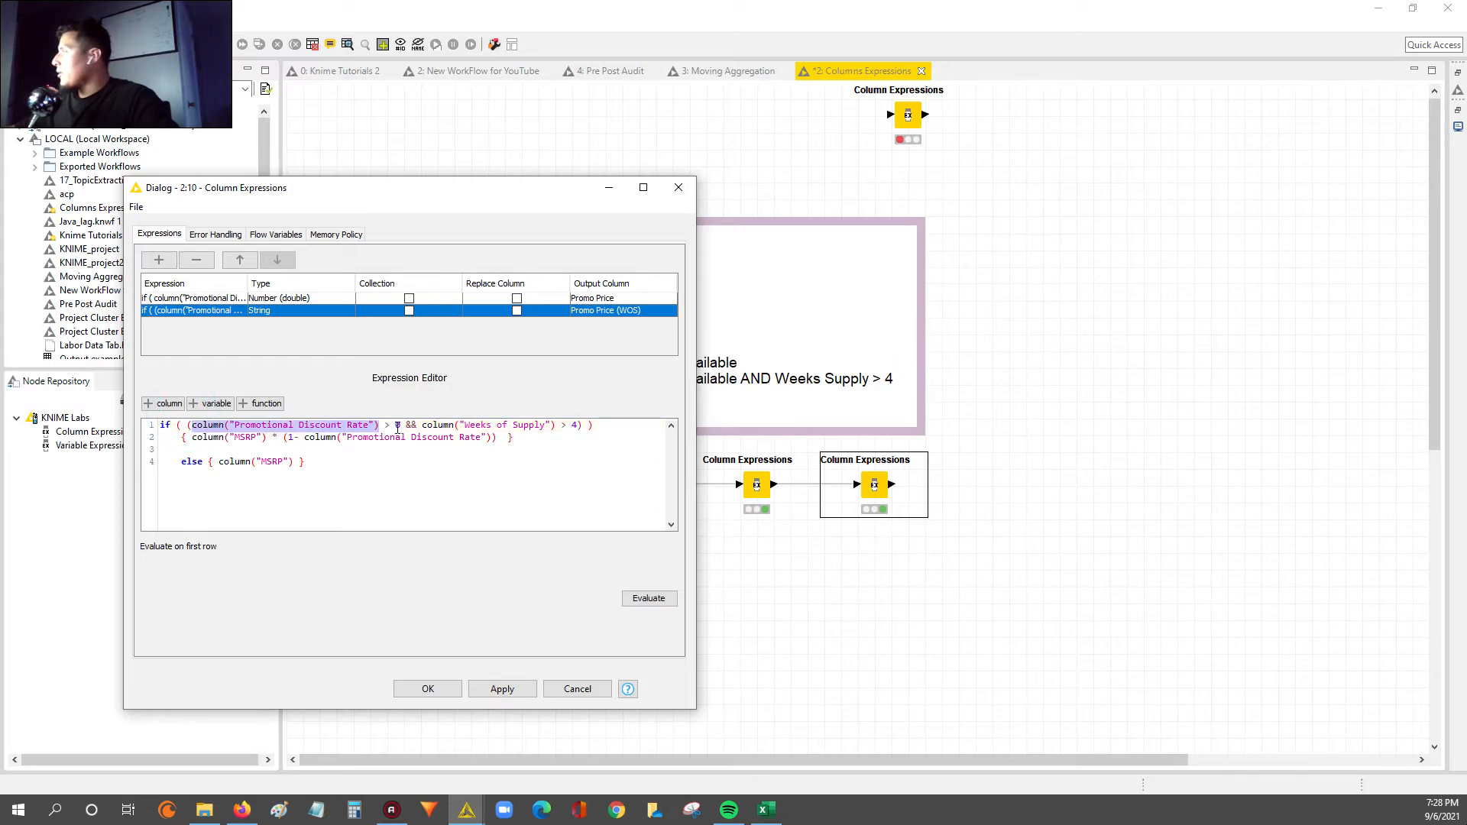
{"action": "left_click", "coordinate": [397, 426]}
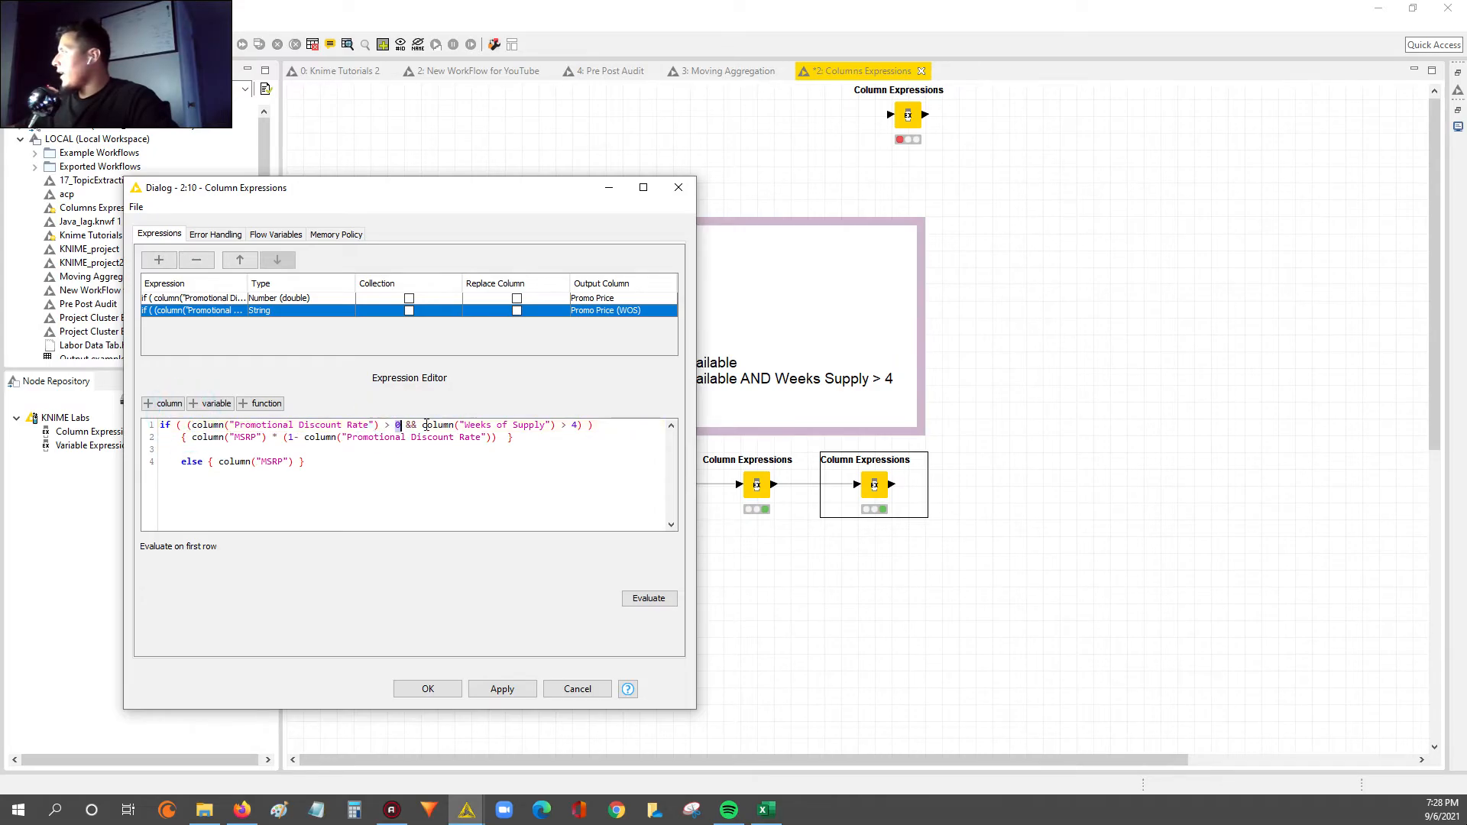
{"action": "left_click_drag", "start_coordinate": [423, 426], "coordinate": [182, 443]}
{"action": "left_click", "coordinate": [338, 439]}
{"action": "left_click_drag", "start_coordinate": [319, 463], "coordinate": [160, 463]}
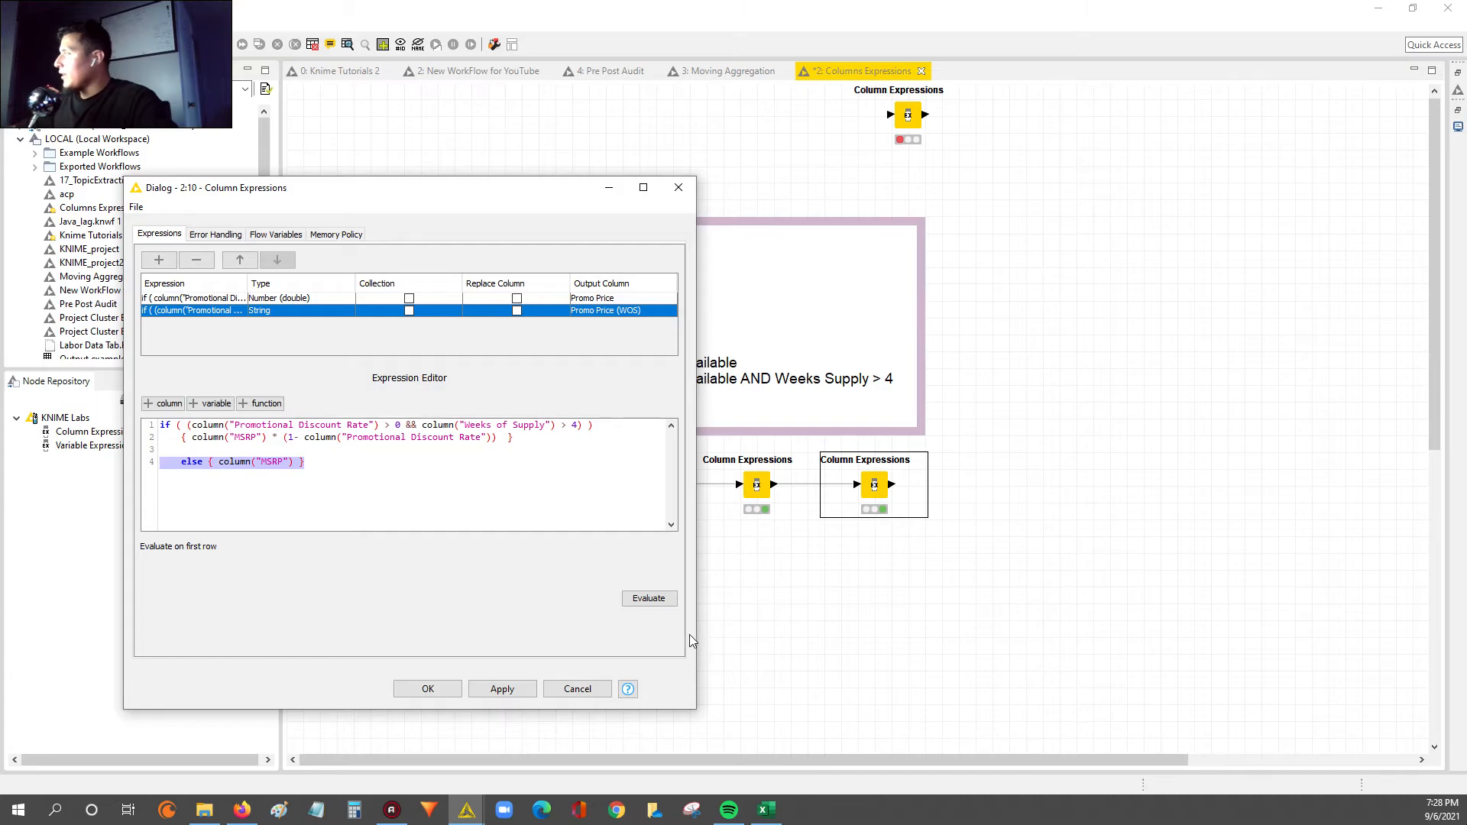
{"action": "left_click", "coordinate": [360, 471]}
Evaluate the Promo Price (WOS) expression on the first row, and apply the settings with the node reset
{"action": "left_click", "coordinate": [623, 602]}
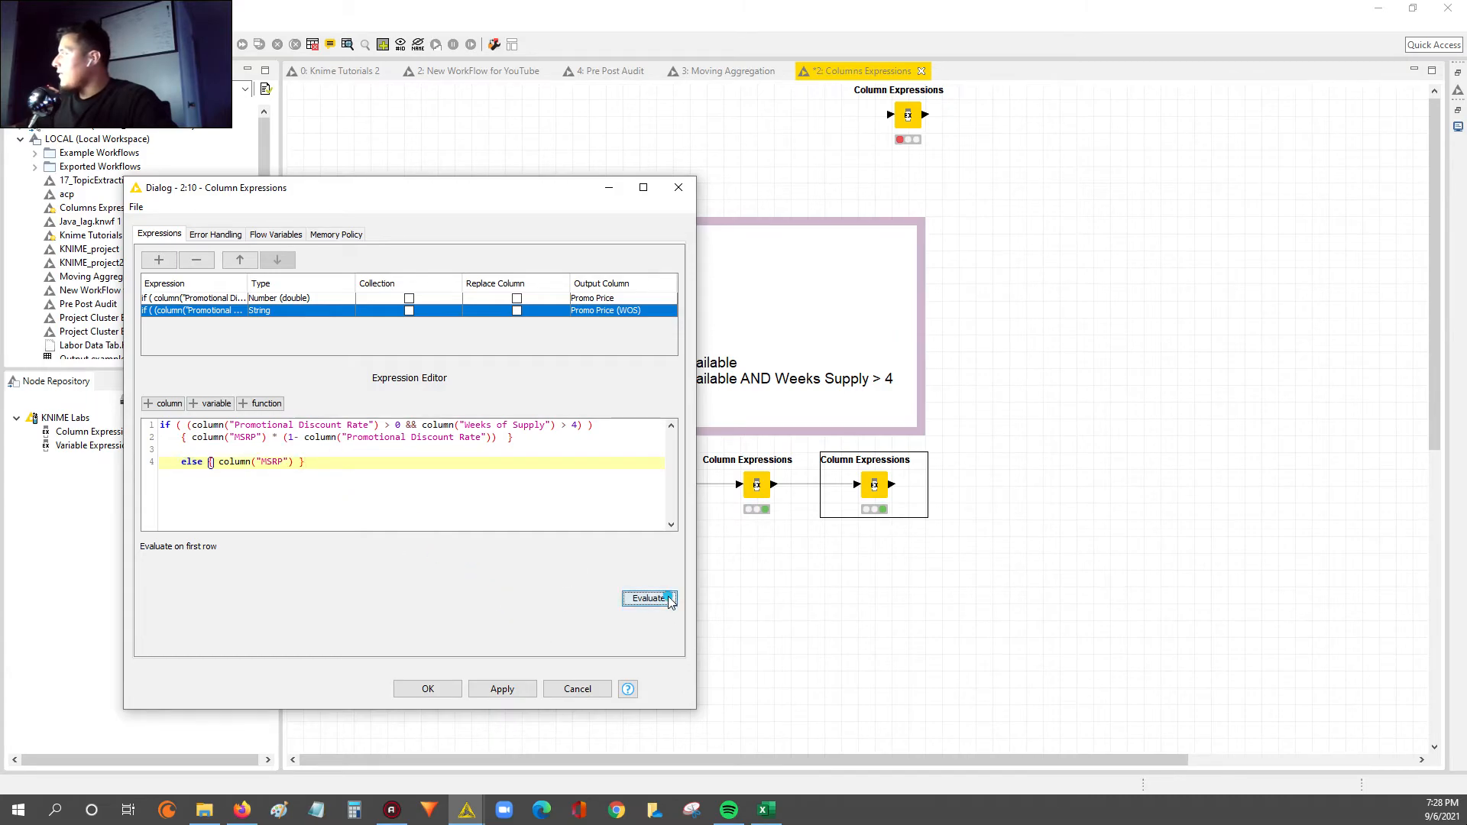
{"action": "double_click", "coordinate": [149, 569]}
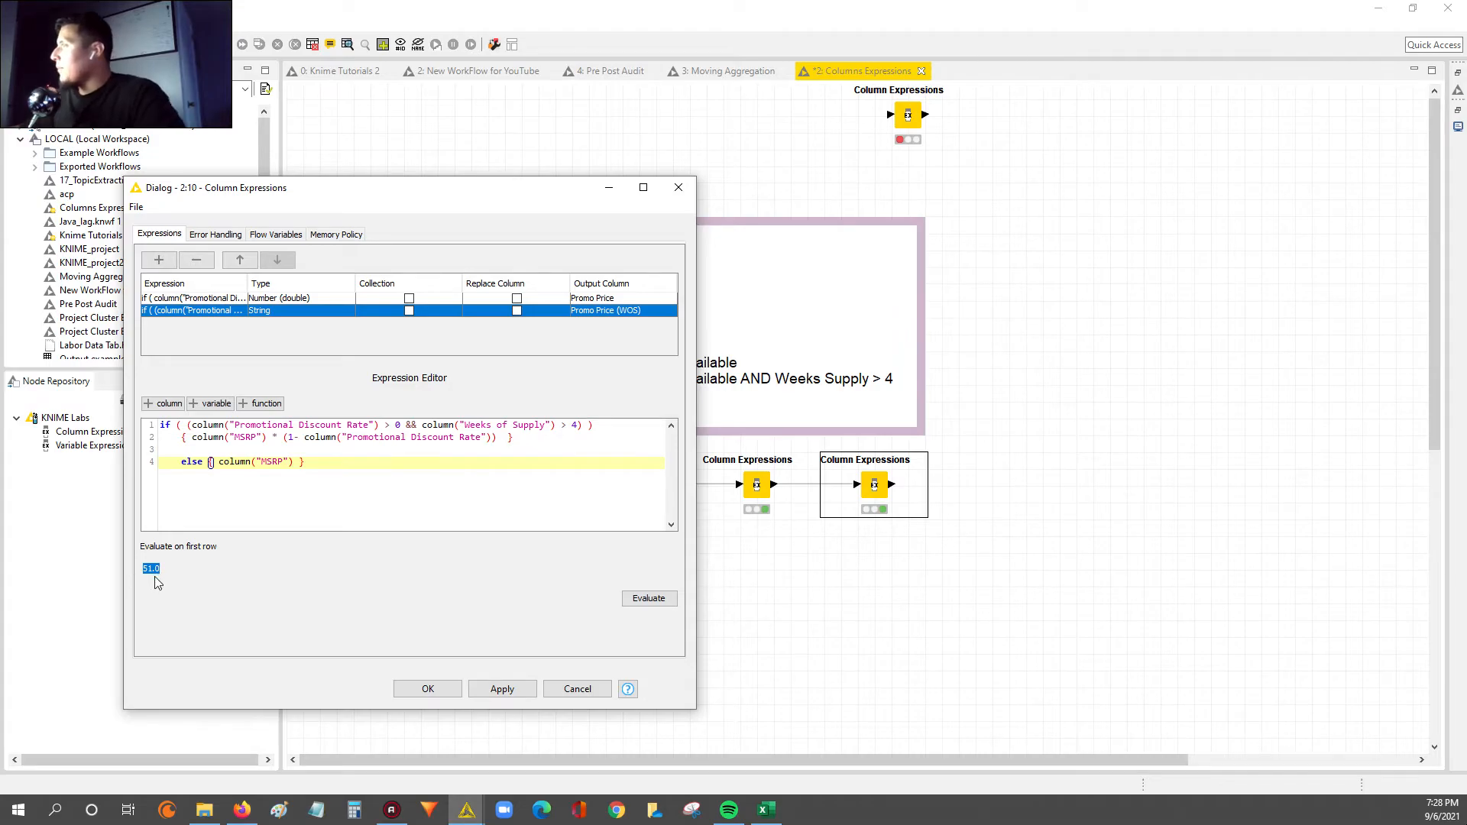
{"action": "left_click", "coordinate": [183, 565]}
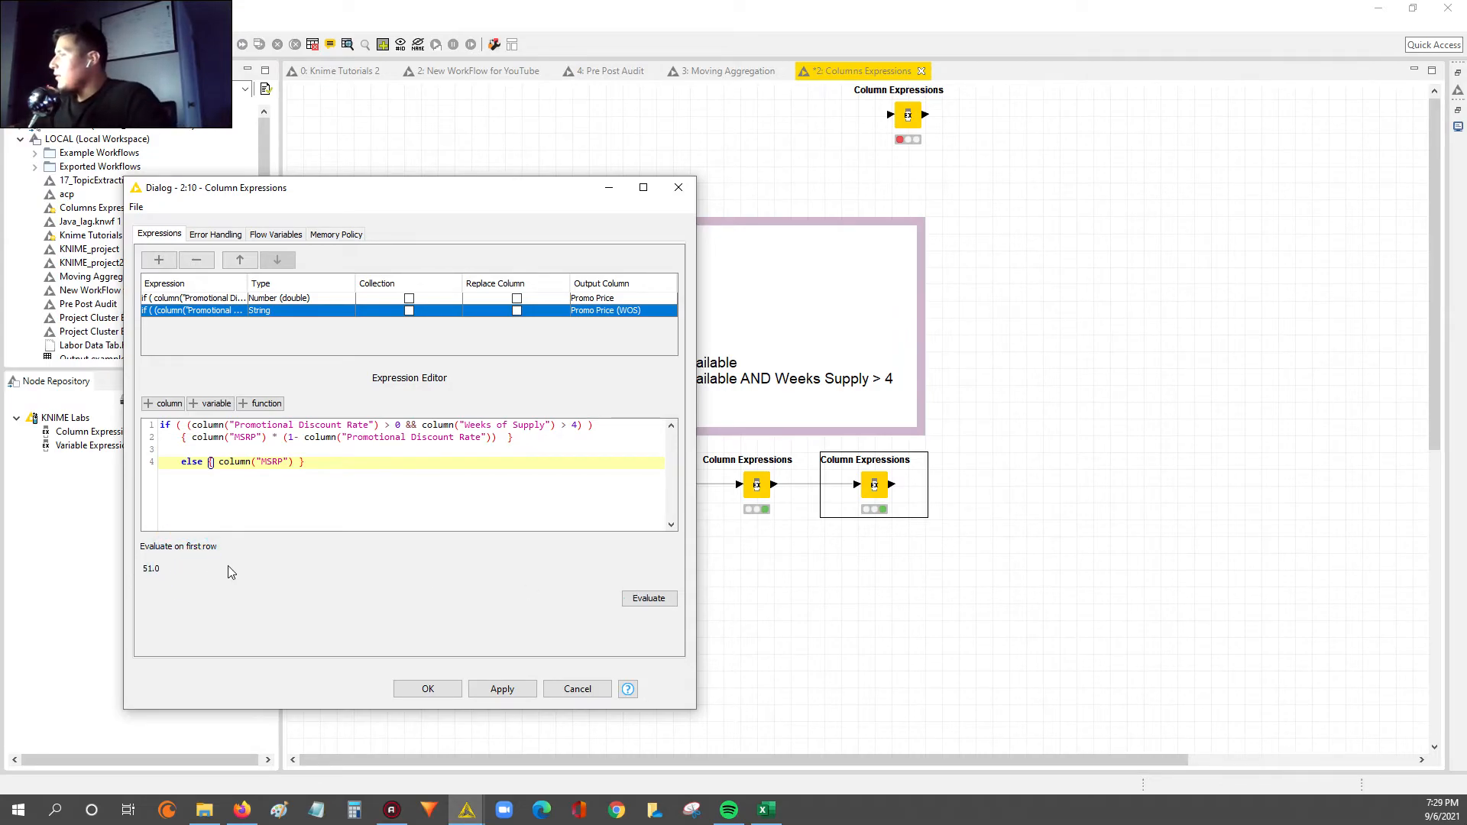
{"action": "left_click", "coordinate": [525, 692]}
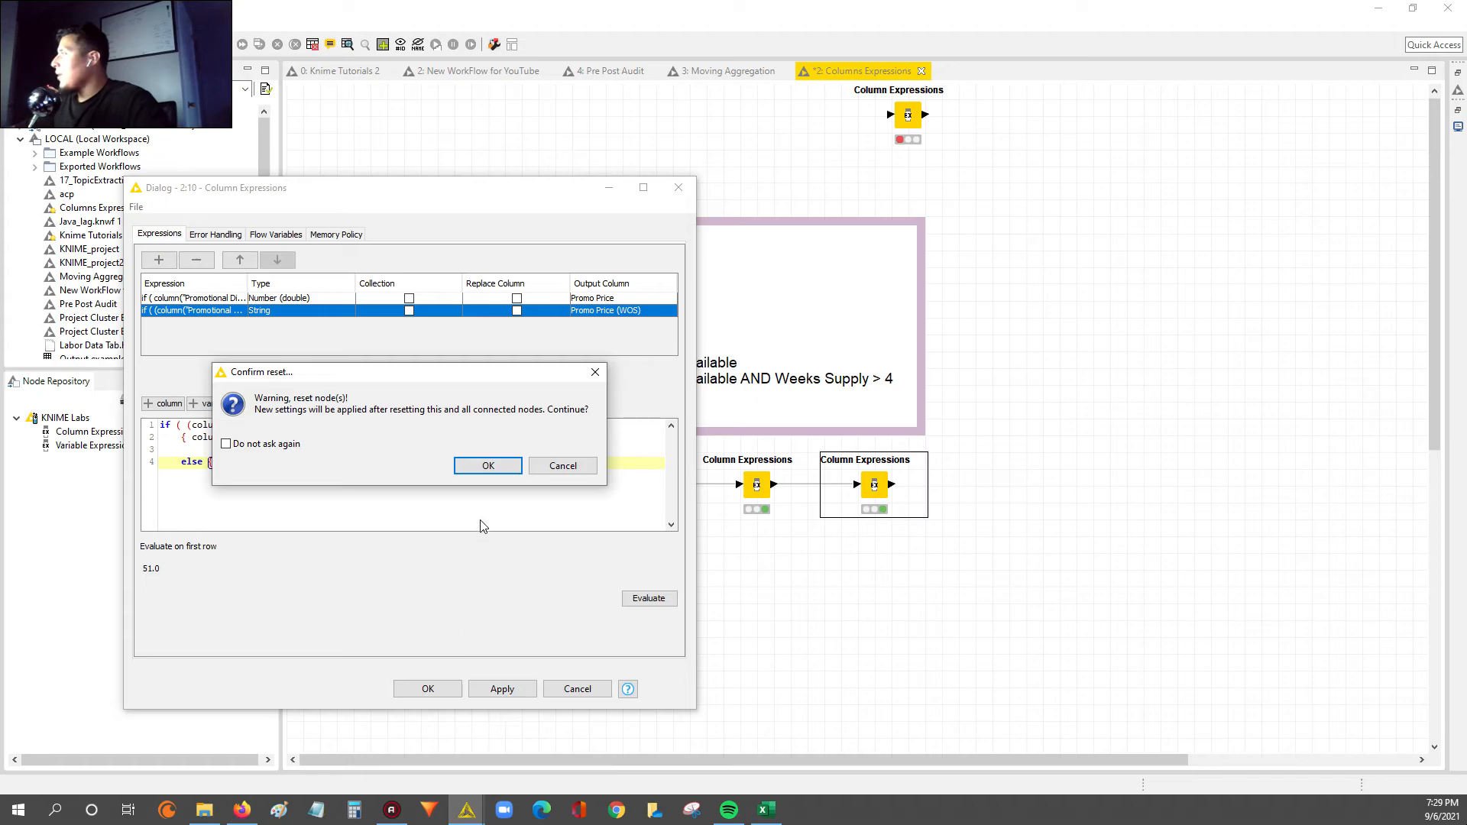
{"action": "left_click", "coordinate": [489, 466]}
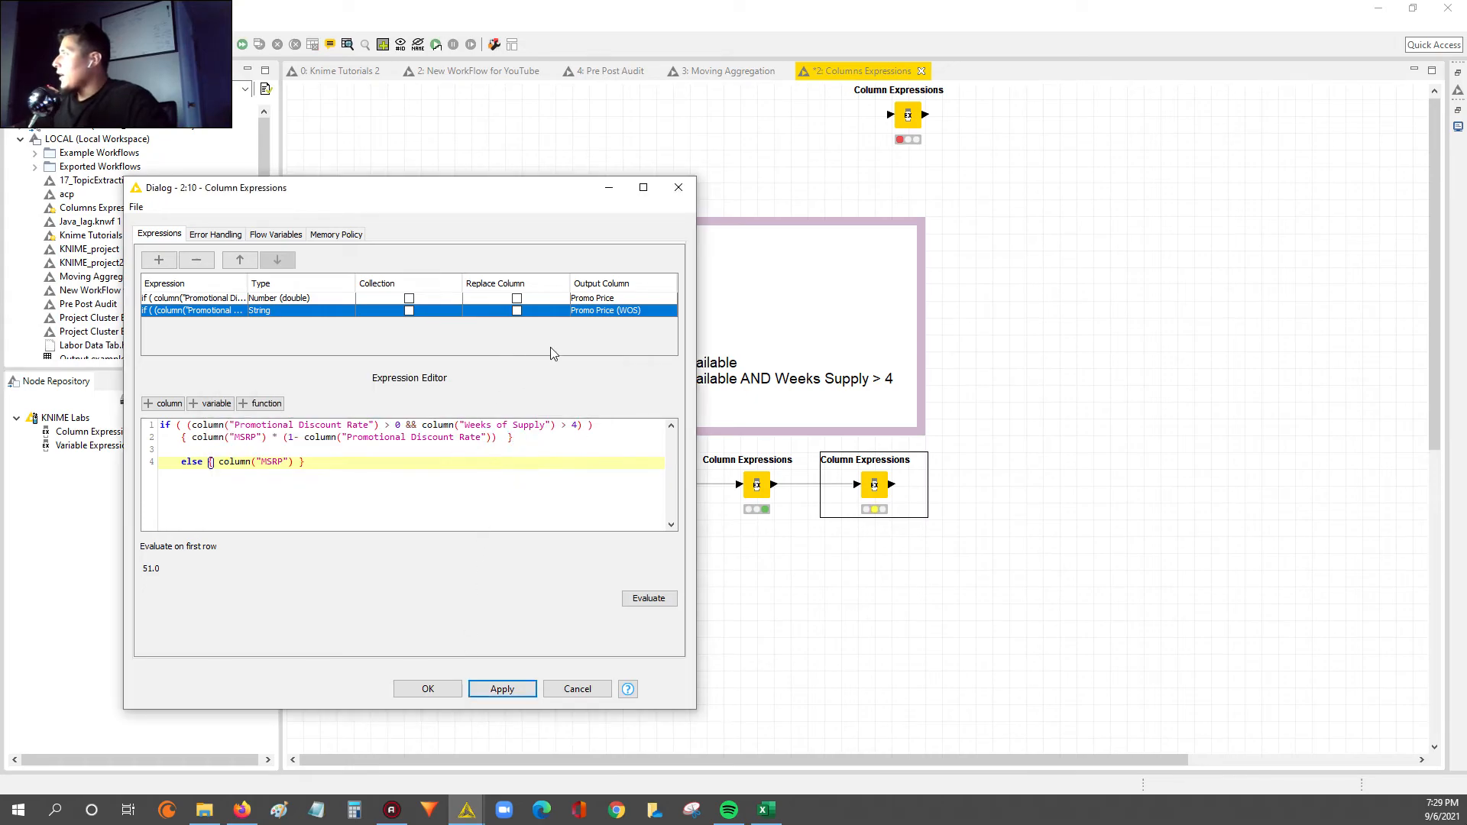
Set the Promo Price (WOS) expression's output type to Number (double) and accept the node configuration
{"action": "left_click", "coordinate": [192, 298]}
{"action": "left_click", "coordinate": [195, 310]}
{"action": "left_click", "coordinate": [196, 300]}
{"action": "left_click", "coordinate": [197, 311]}
{"action": "left_click", "coordinate": [197, 300]}
{"action": "left_click", "coordinate": [198, 310]}
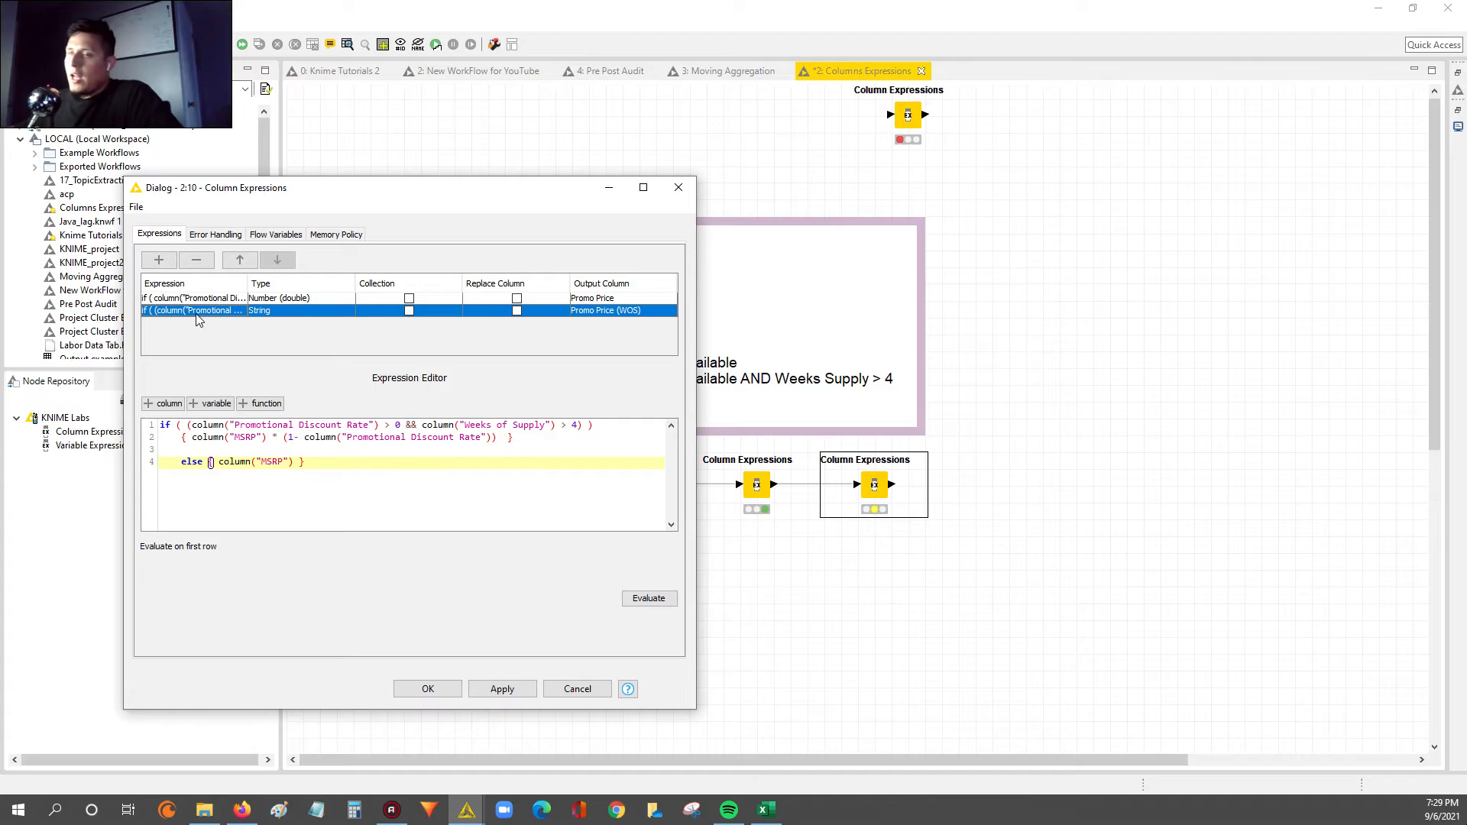
{"action": "left_click", "coordinate": [282, 312]}
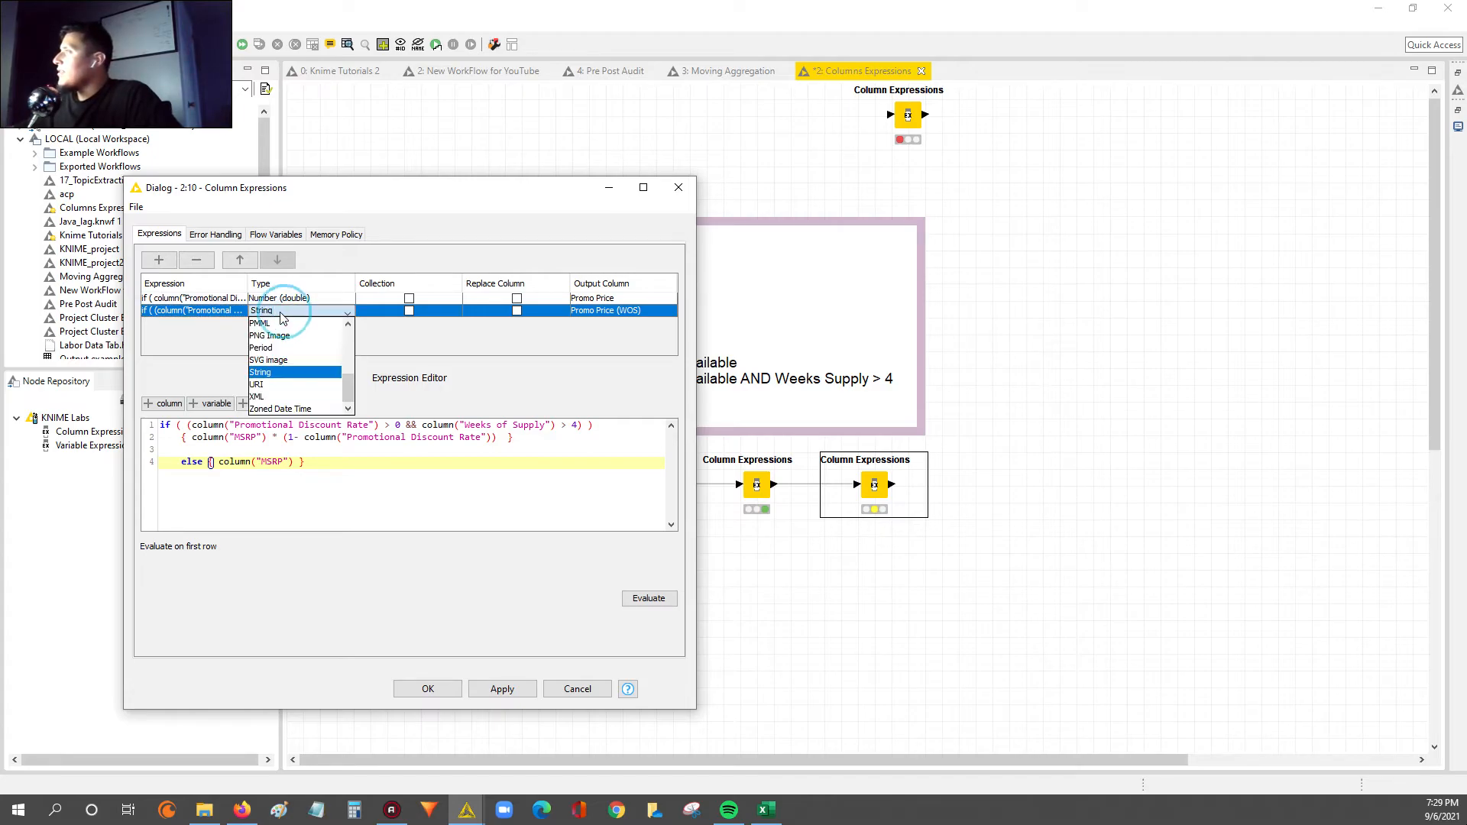
{"action": "left_click_drag", "start_coordinate": [348, 391], "coordinate": [349, 370]}
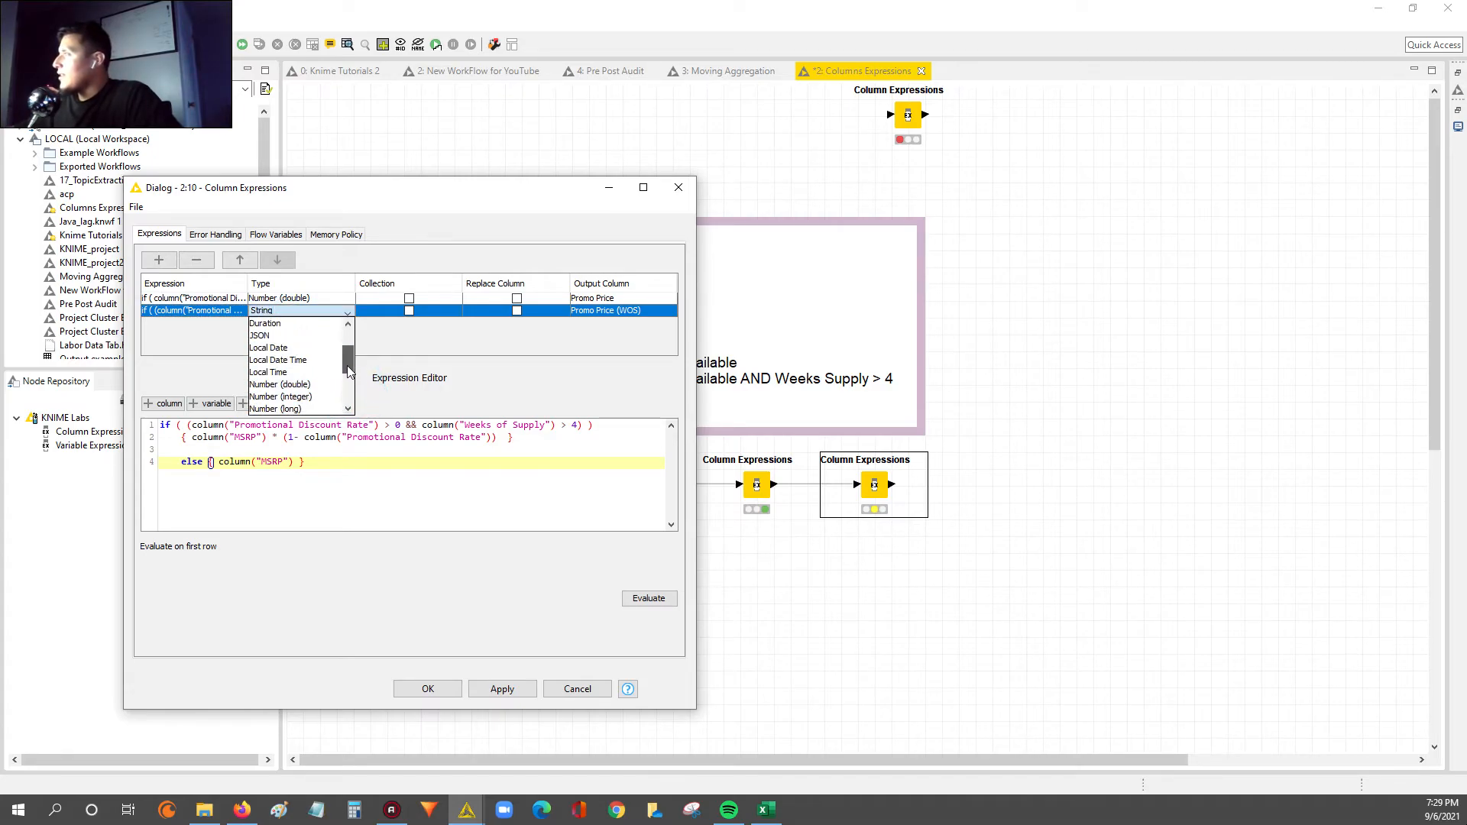
{"action": "left_click", "coordinate": [282, 385]}
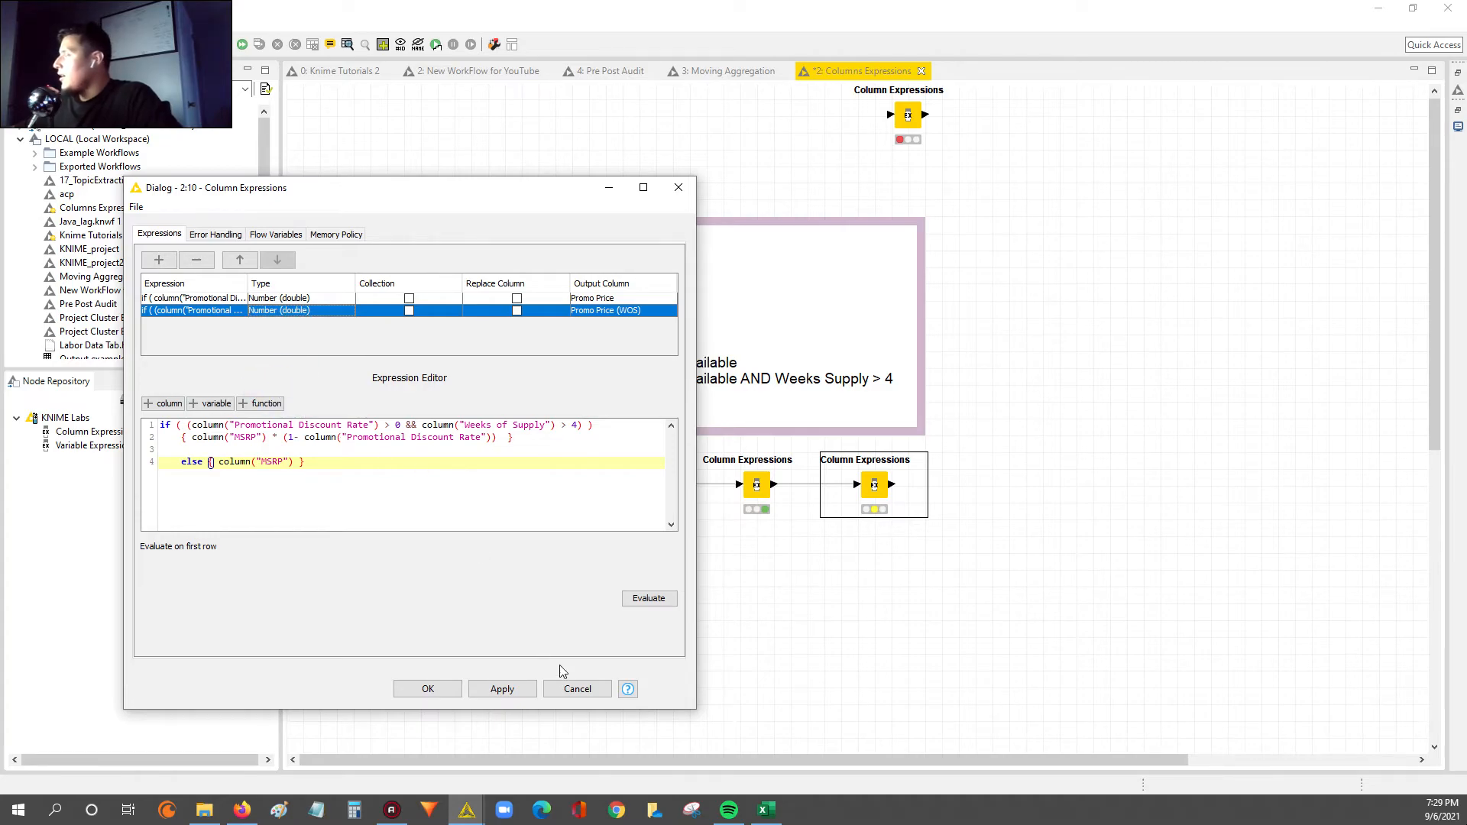
{"action": "left_click", "coordinate": [427, 689]}
Execute the last Column Expressions node in the chain and open its output table
{"action": "right_click", "coordinate": [876, 500]}
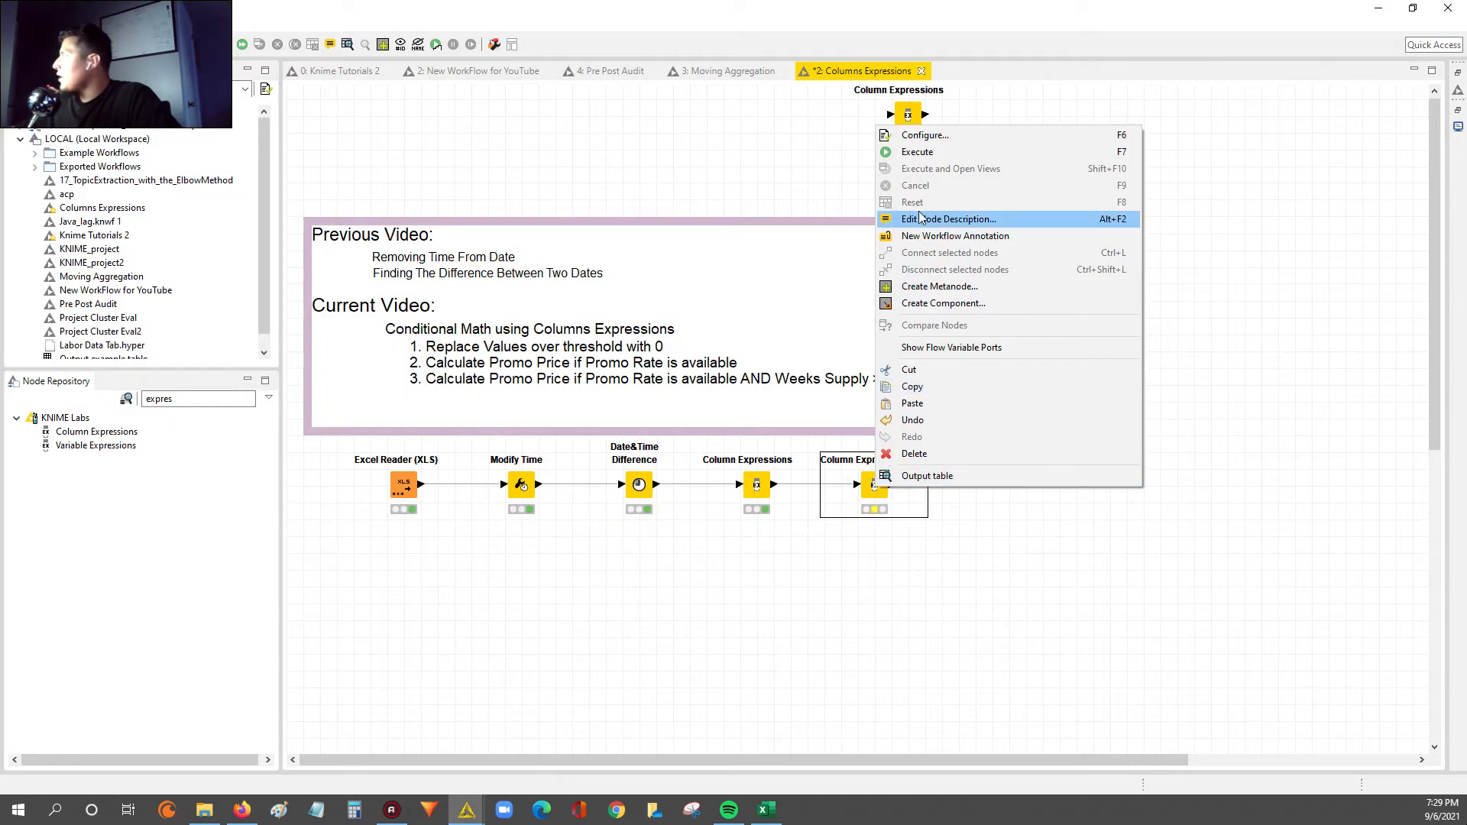
{"action": "left_click", "coordinate": [916, 152]}
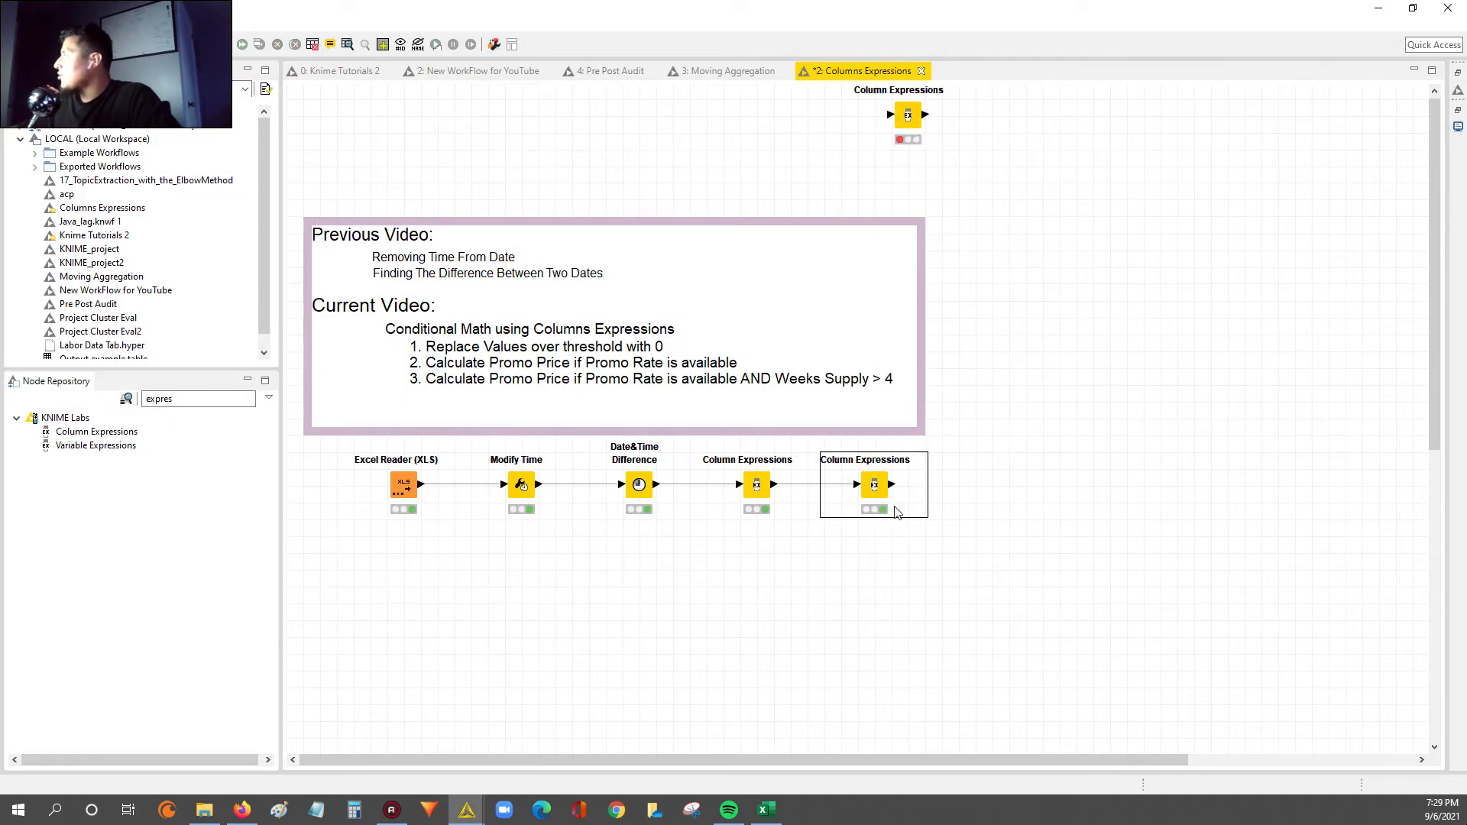
{"action": "right_click", "coordinate": [888, 489]}
{"action": "left_click", "coordinate": [965, 475]}
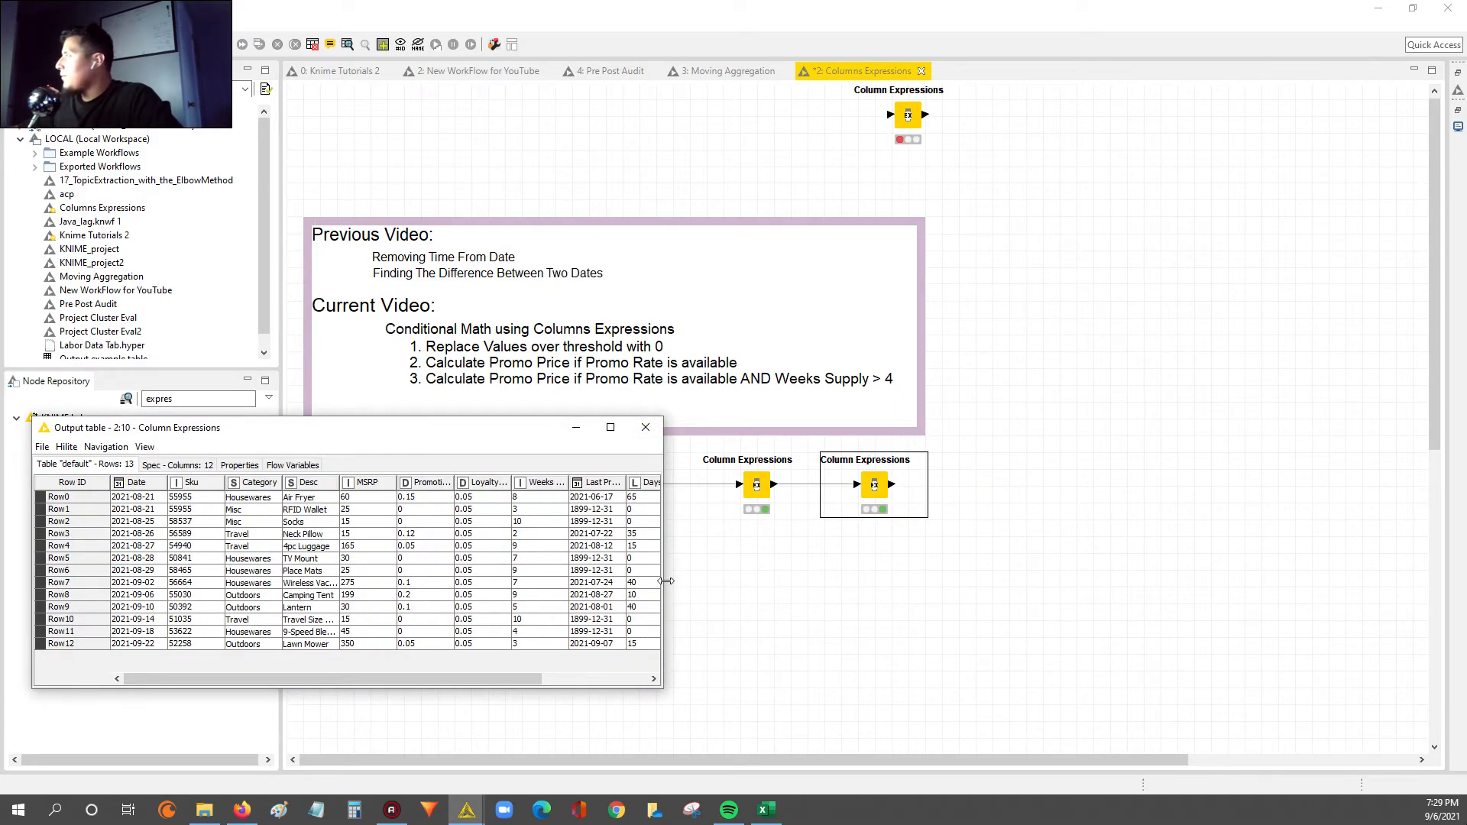
Widen the output table and place Weeks of Supply, Promo Price and Promo Price (WOS) directly after Promotional Discount Rate for comparison
{"action": "left_click_drag", "start_coordinate": [663, 582], "coordinate": [1098, 581]}
{"action": "left_click_drag", "start_coordinate": [457, 418], "coordinate": [433, 180]}
{"action": "left_click_drag", "start_coordinate": [392, 238], "coordinate": [521, 237]}
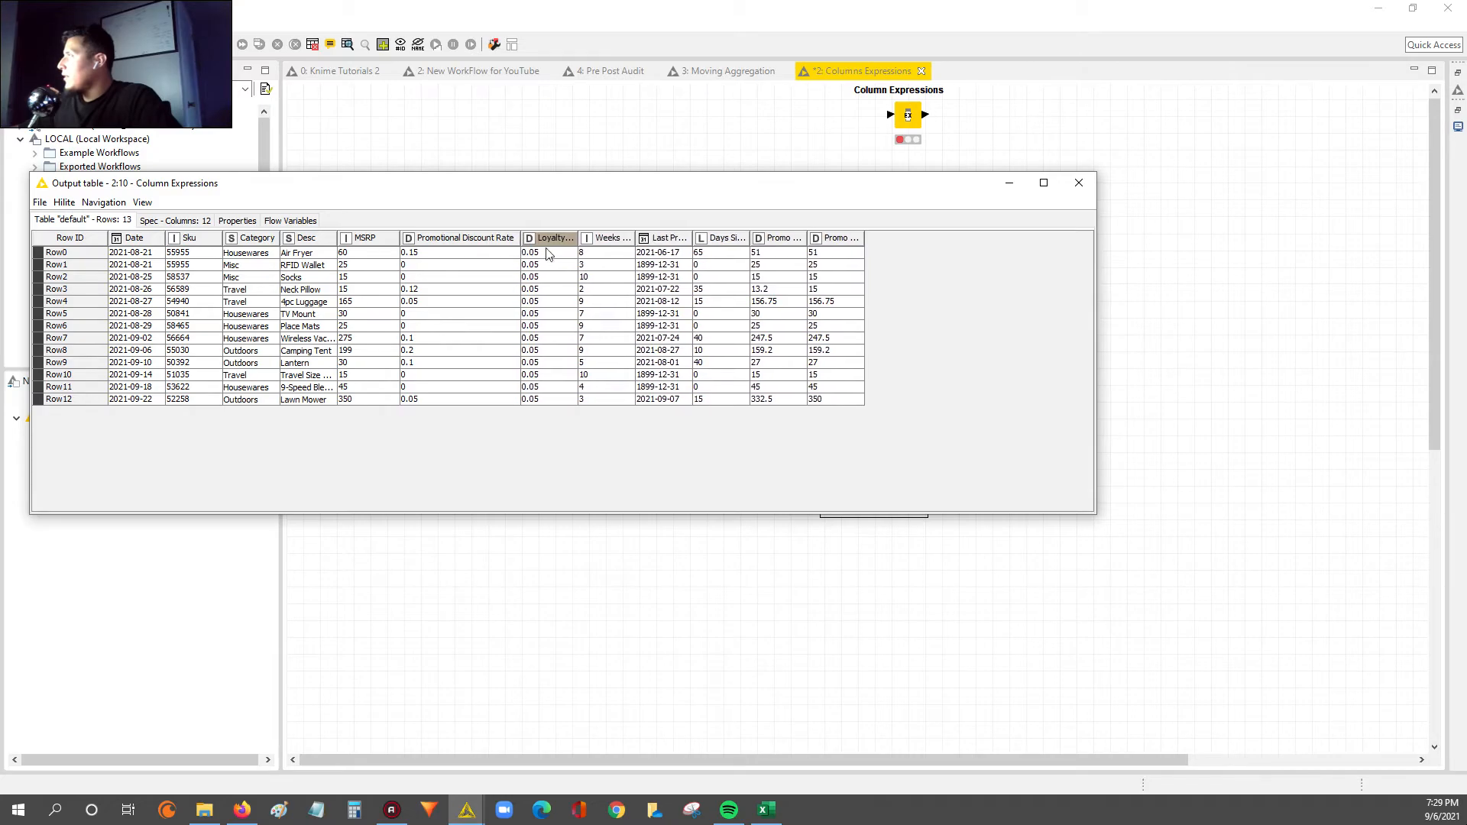
{"action": "left_click_drag", "start_coordinate": [634, 237], "coordinate": [600, 249]}
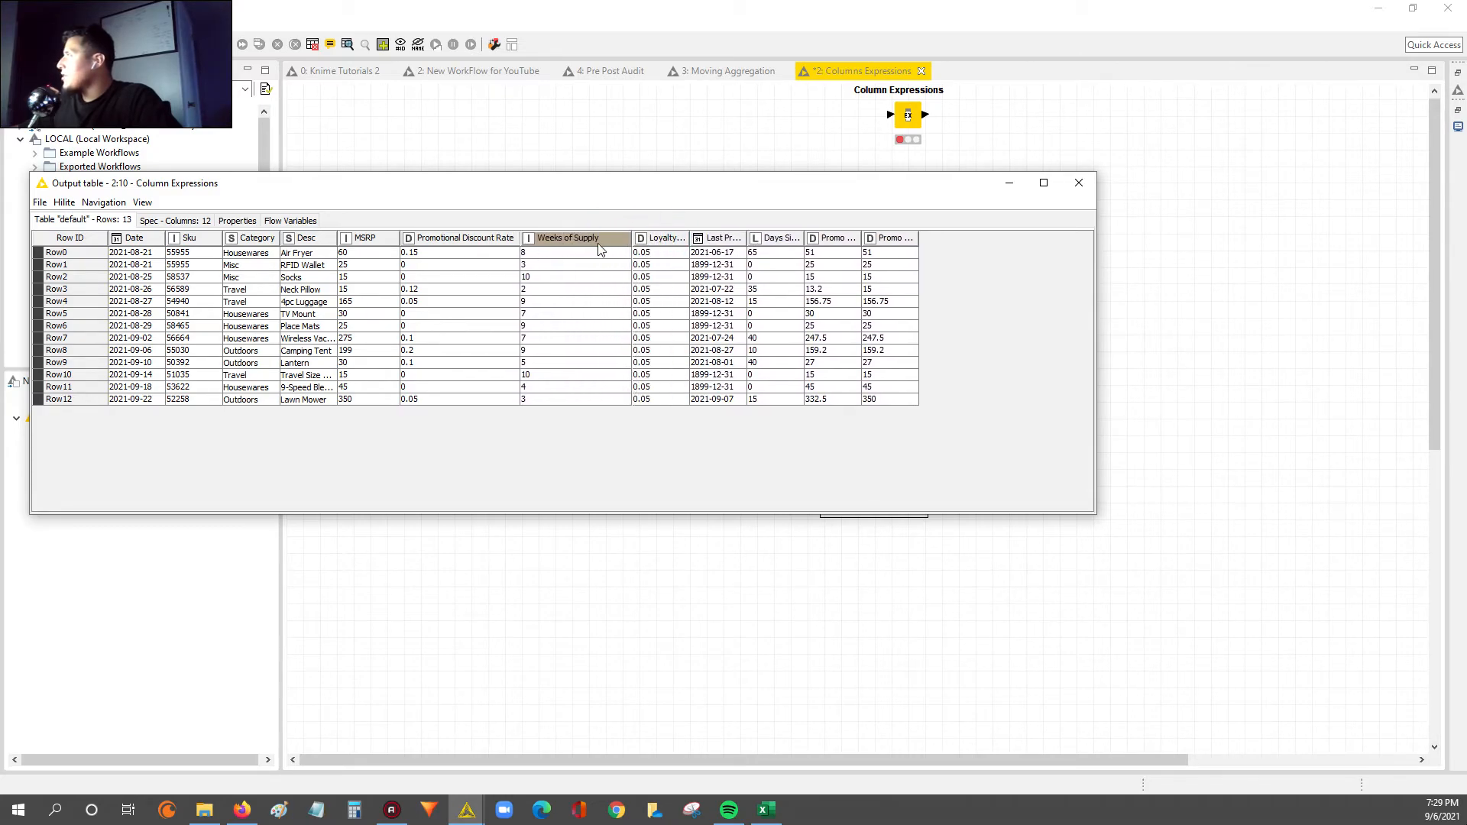
{"action": "left_click_drag", "start_coordinate": [834, 237], "coordinate": [764, 238]}
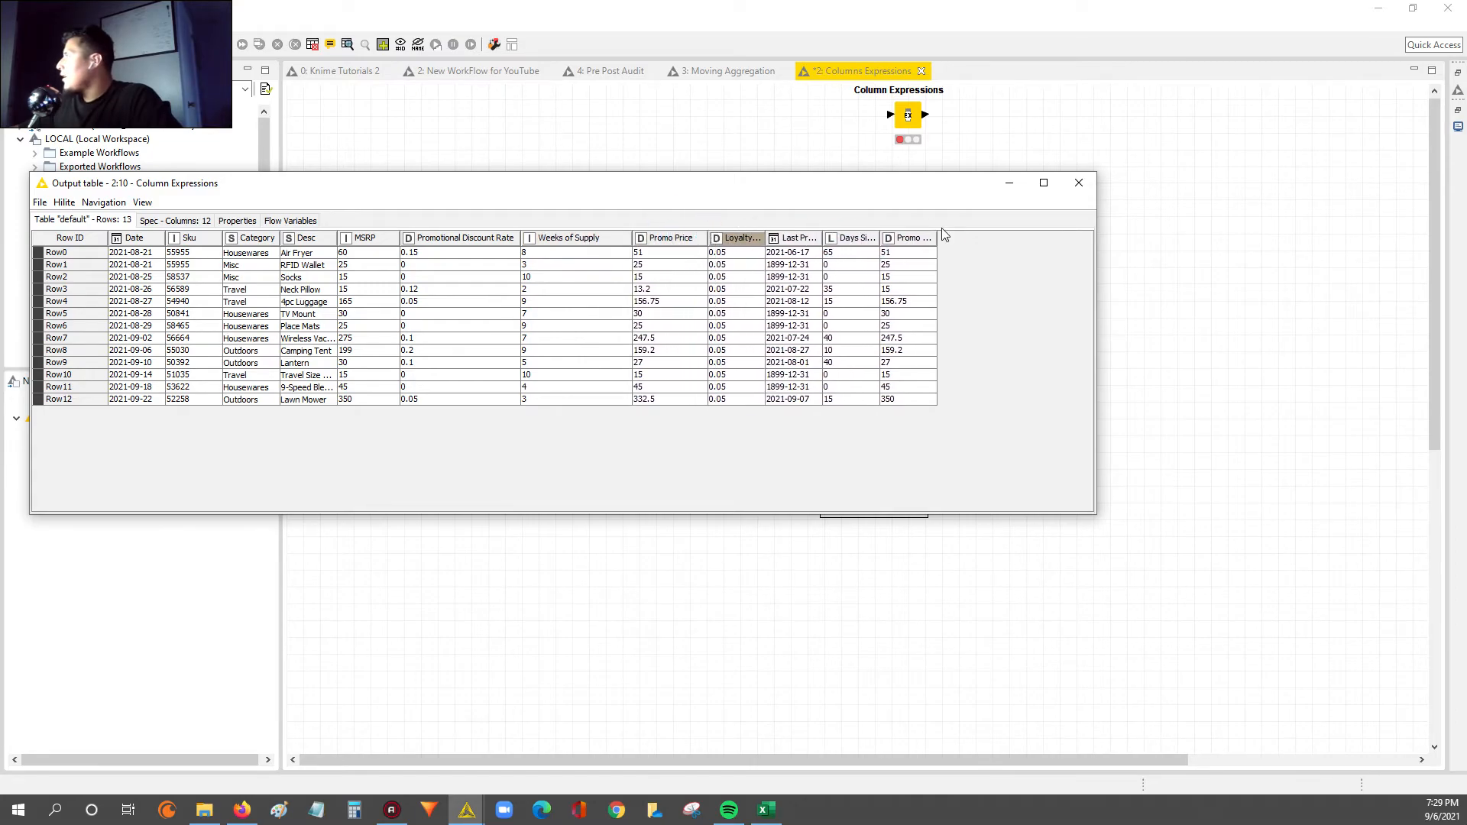
{"action": "left_click_drag", "start_coordinate": [921, 239], "coordinate": [881, 239]}
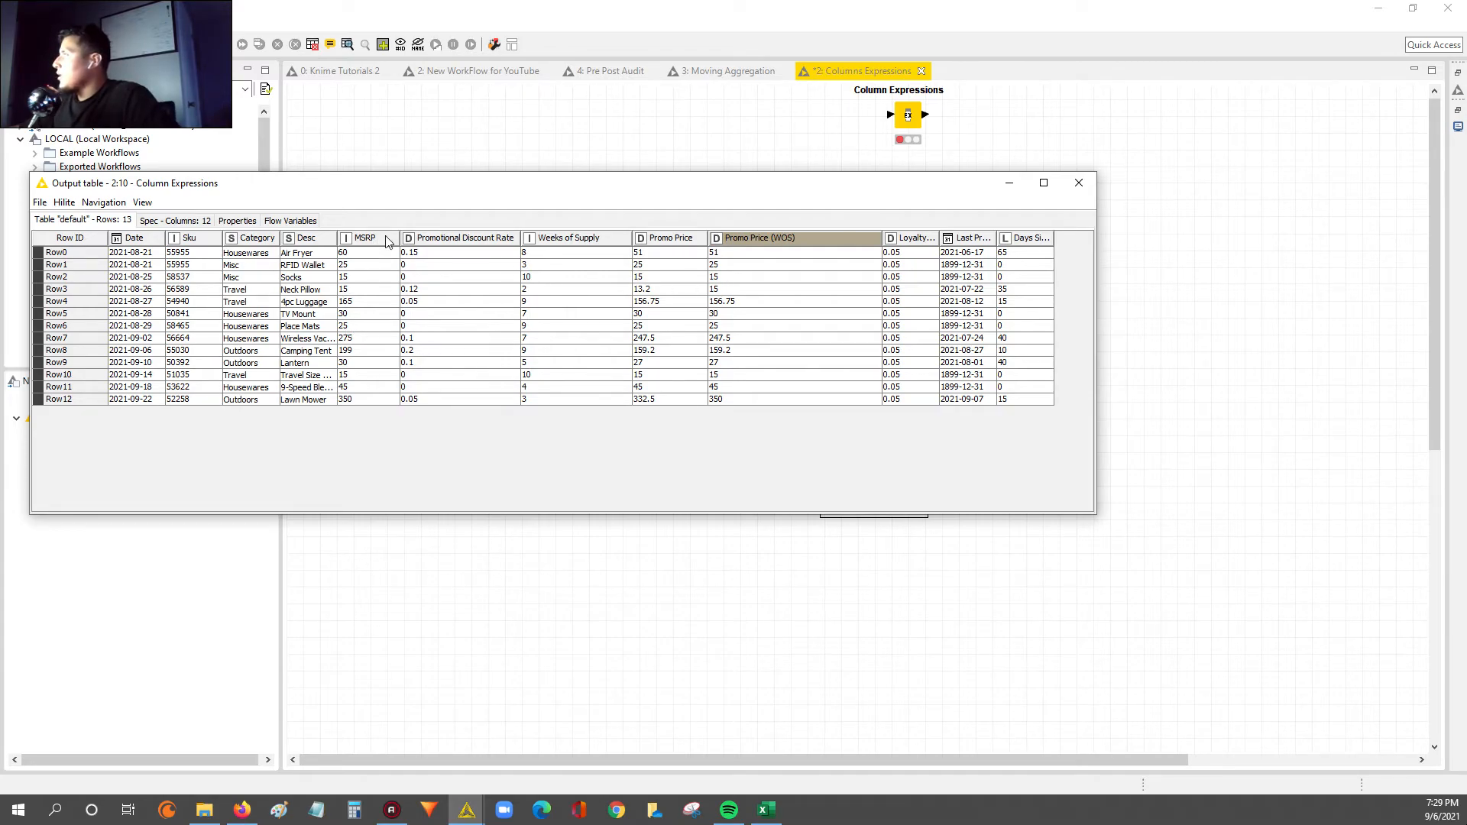
Sort the output table by Promotional Discount Rate in descending order and select all rows with a discount rate of 0
{"action": "left_click", "coordinate": [447, 242]}
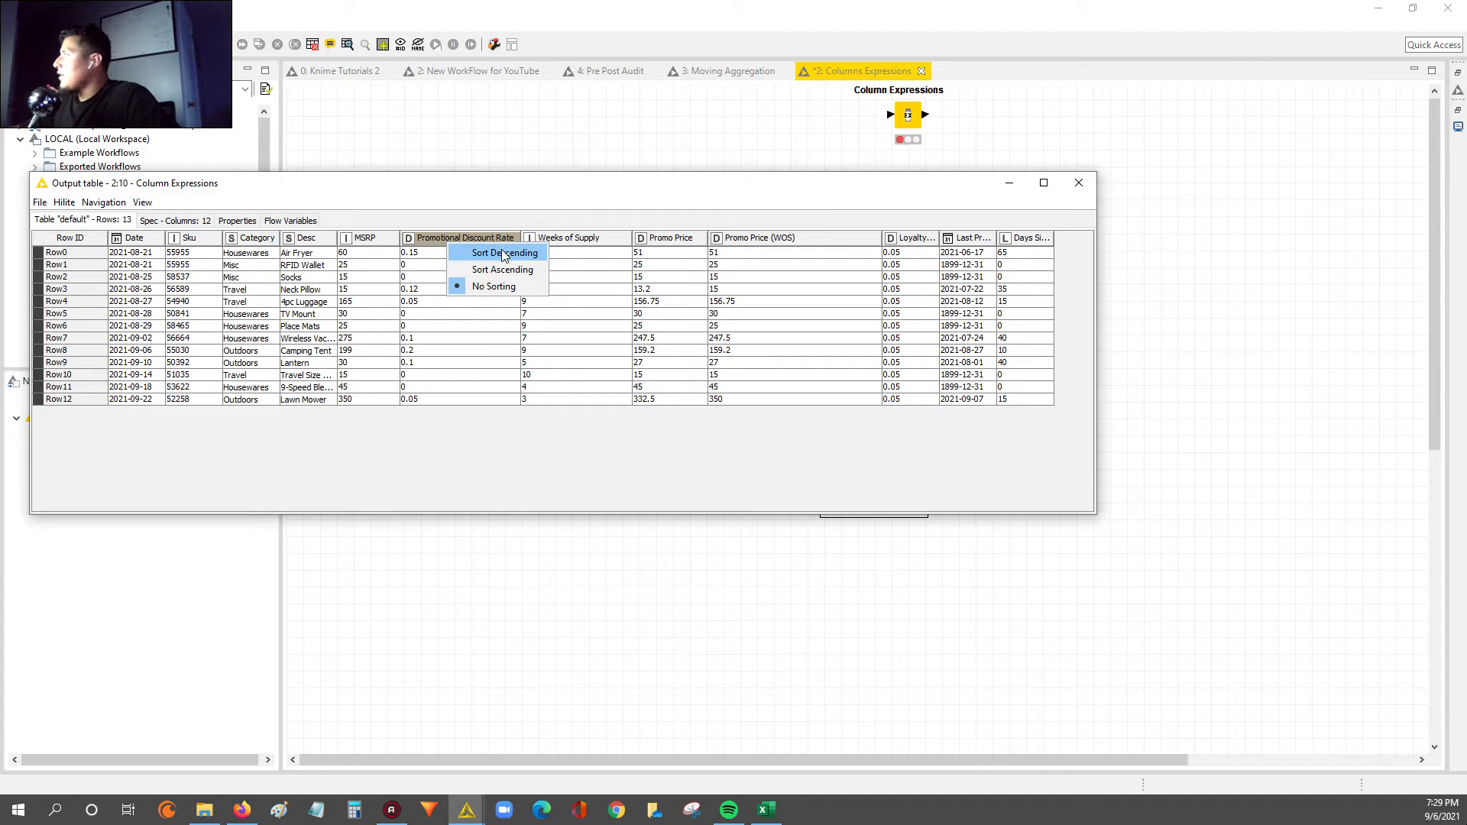
{"action": "left_click", "coordinate": [504, 256]}
{"action": "left_click", "coordinate": [131, 339]}
{"action": "left_click_drag", "start_coordinate": [131, 339], "coordinate": [1053, 405]}
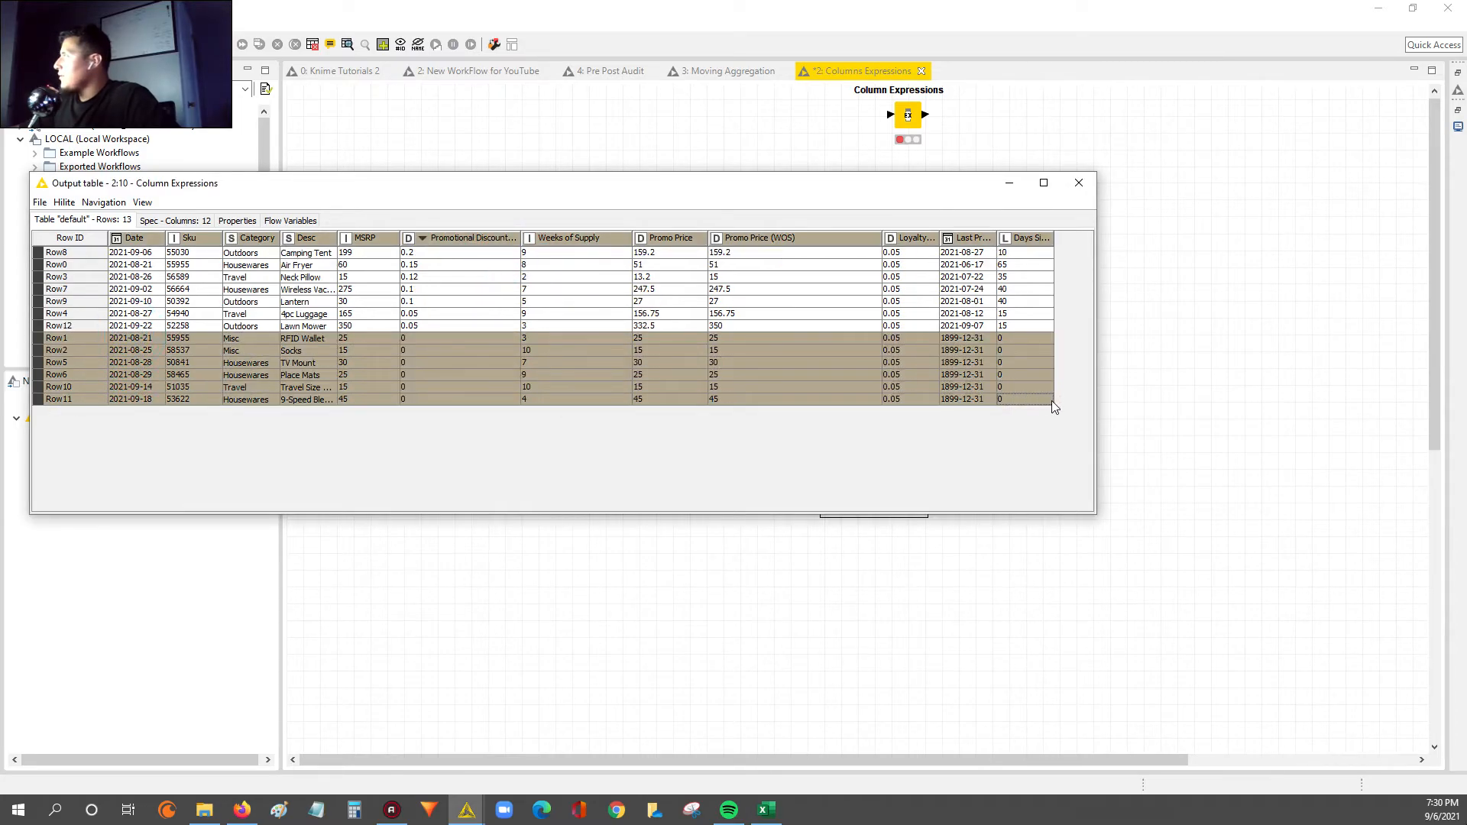
Highlight MSRP, Promo Price and Promo Price (WOS) for the rows without a promotional discount to compare them
{"action": "left_click", "coordinate": [346, 341]}
{"action": "left_click", "coordinate": [659, 338], "text": "ctrl"}
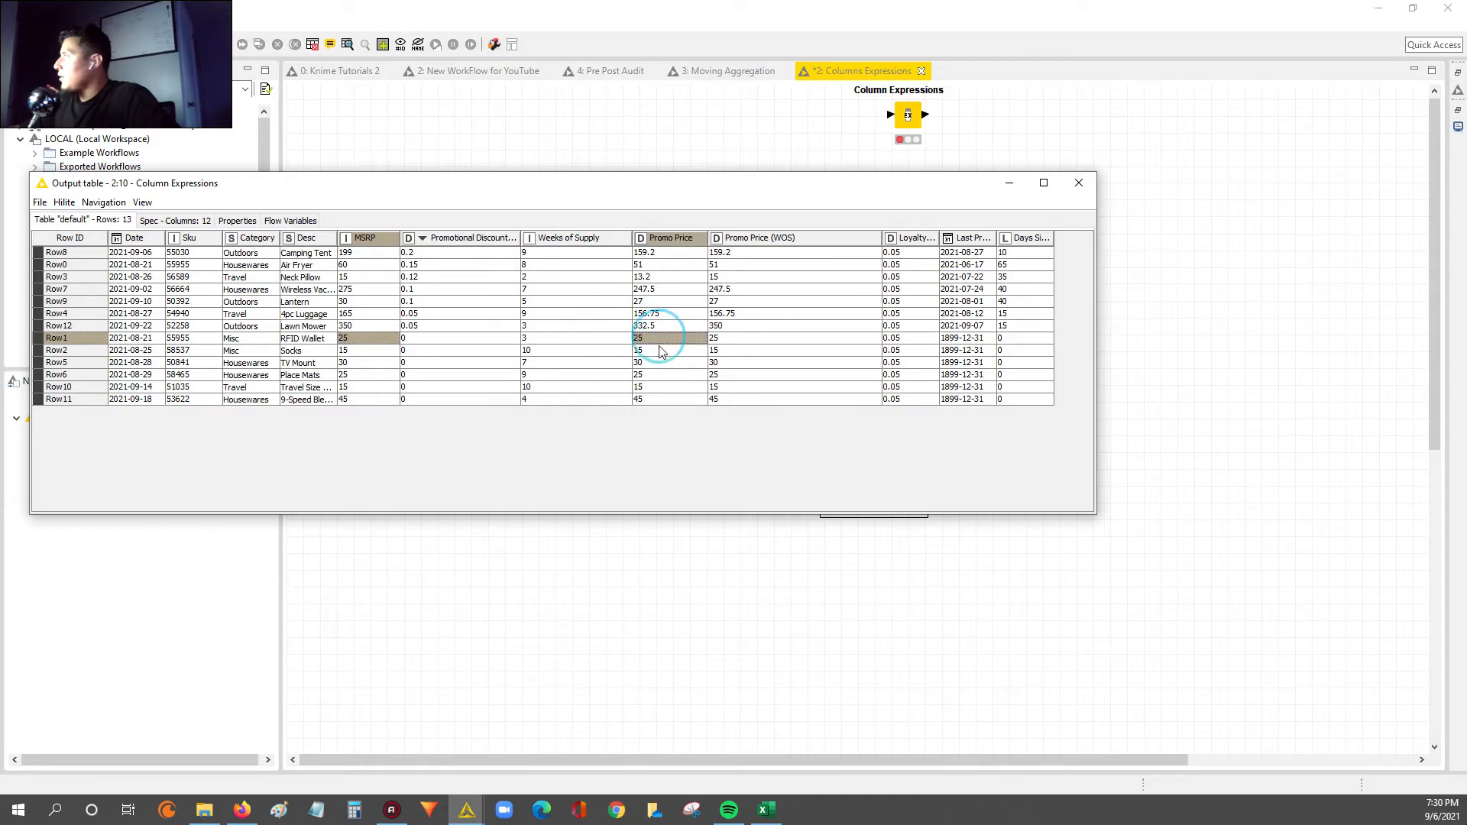
{"action": "left_click", "coordinate": [734, 338], "text": "ctrl"}
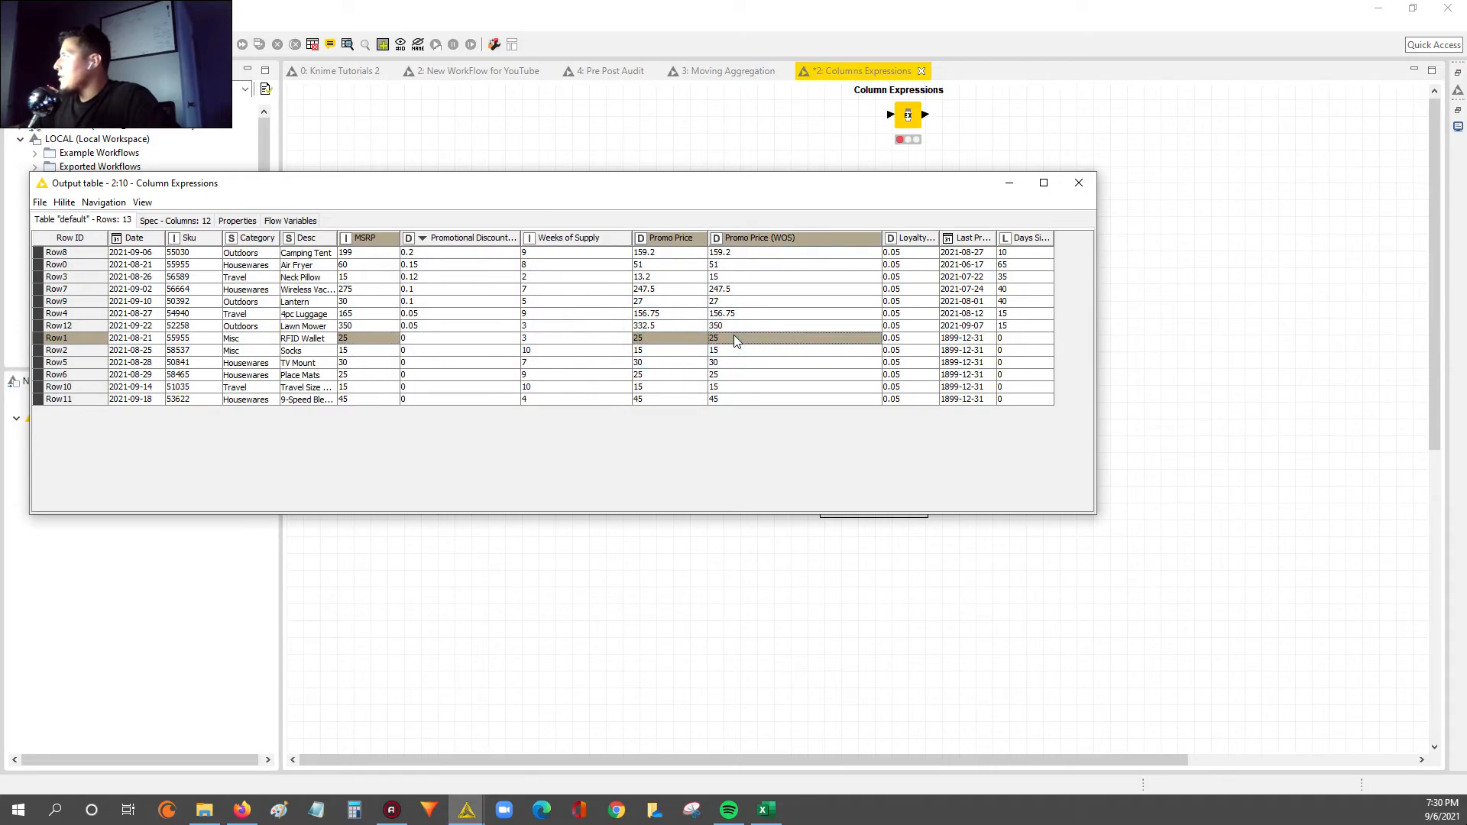
{"action": "left_click_drag", "start_coordinate": [370, 351], "coordinate": [367, 399]}
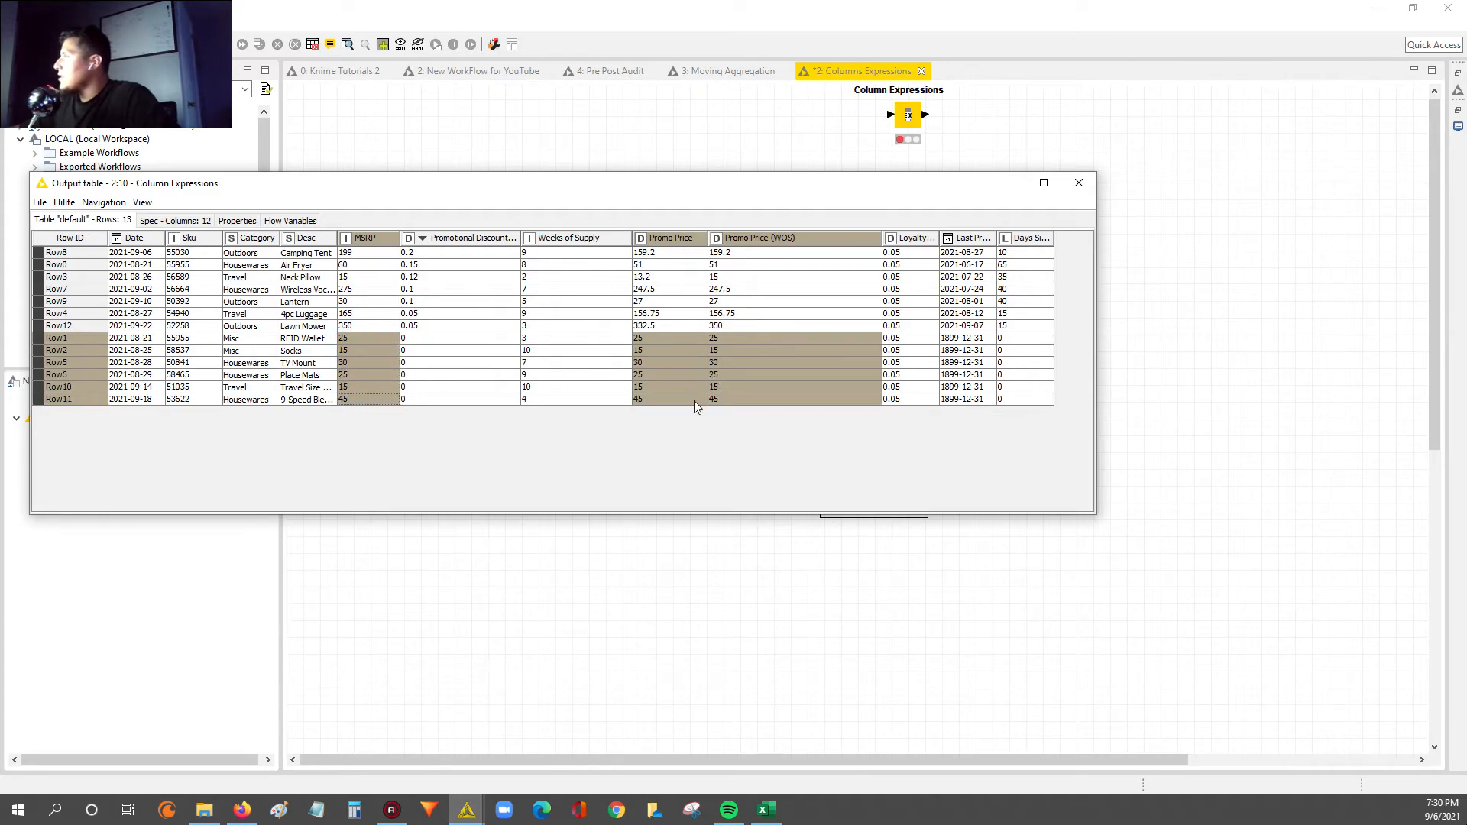
Compare MSRP, Promotional Discount Rate, Weeks of Supply, Promo Price and Promo Price (WOS) across the discounted rows
{"action": "left_click", "coordinate": [364, 291]}
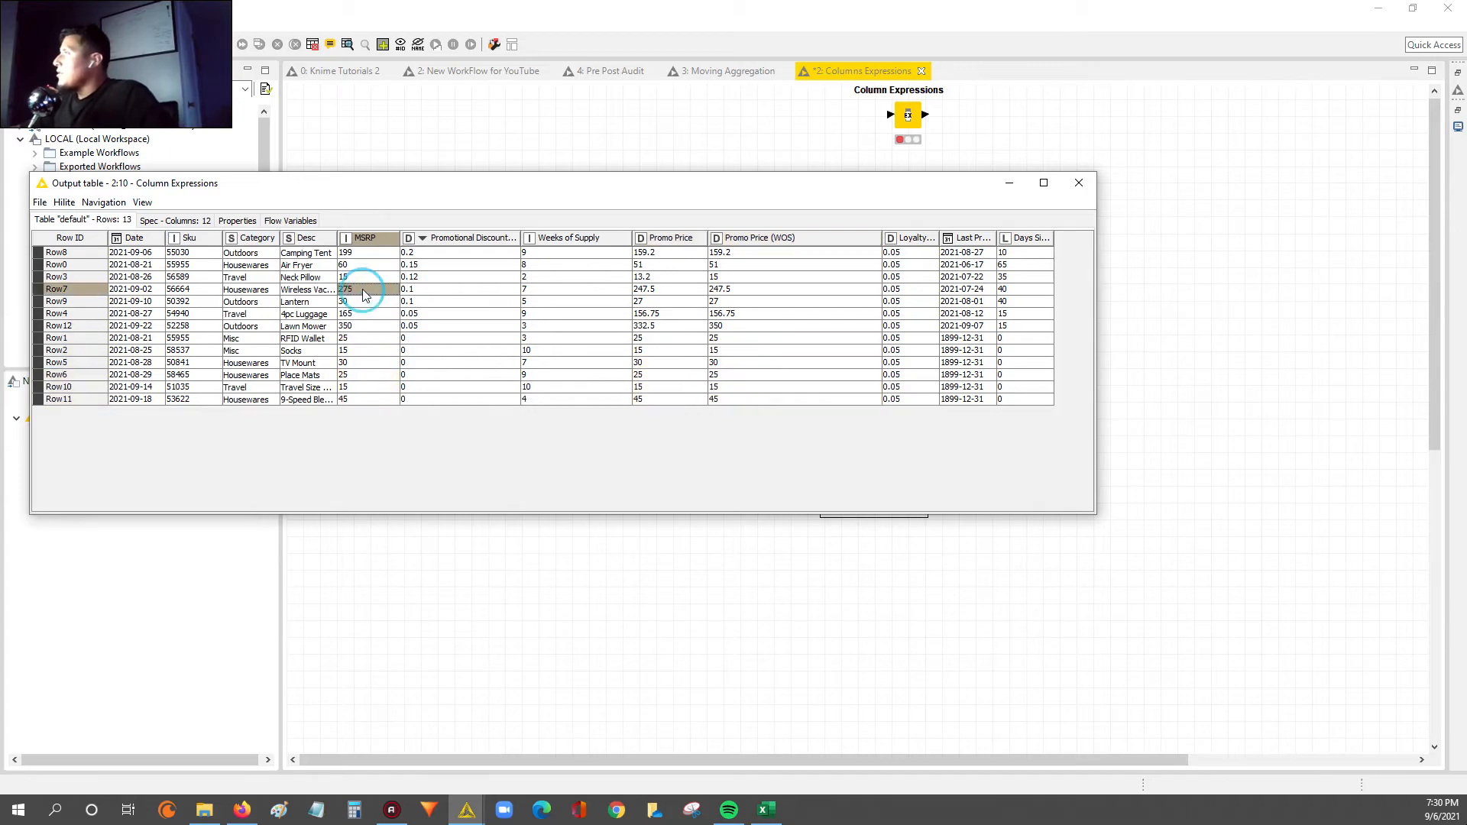
{"action": "left_click", "coordinate": [364, 255]}
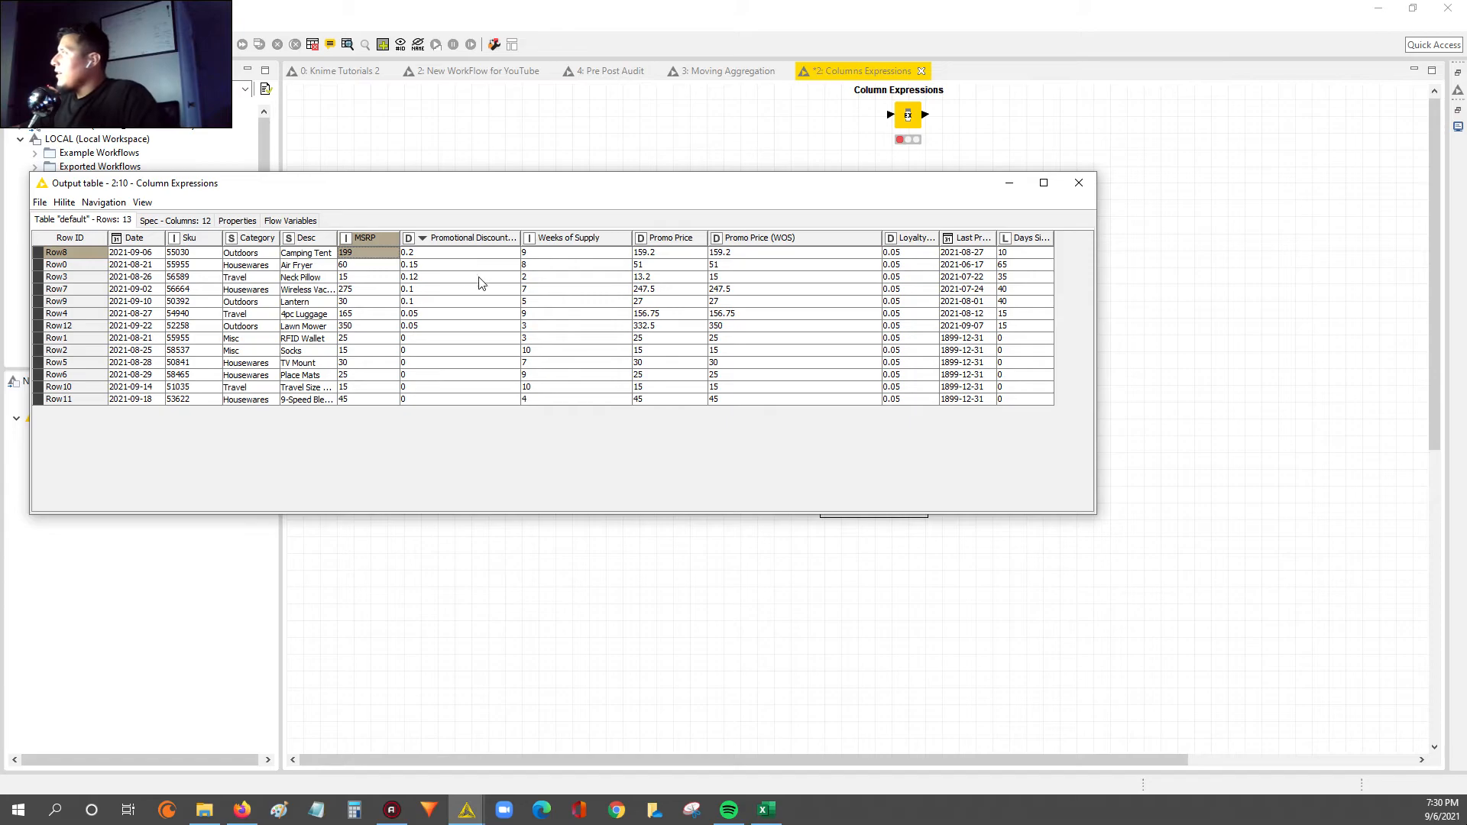
{"action": "left_click_drag", "start_coordinate": [689, 259], "coordinate": [681, 333]}
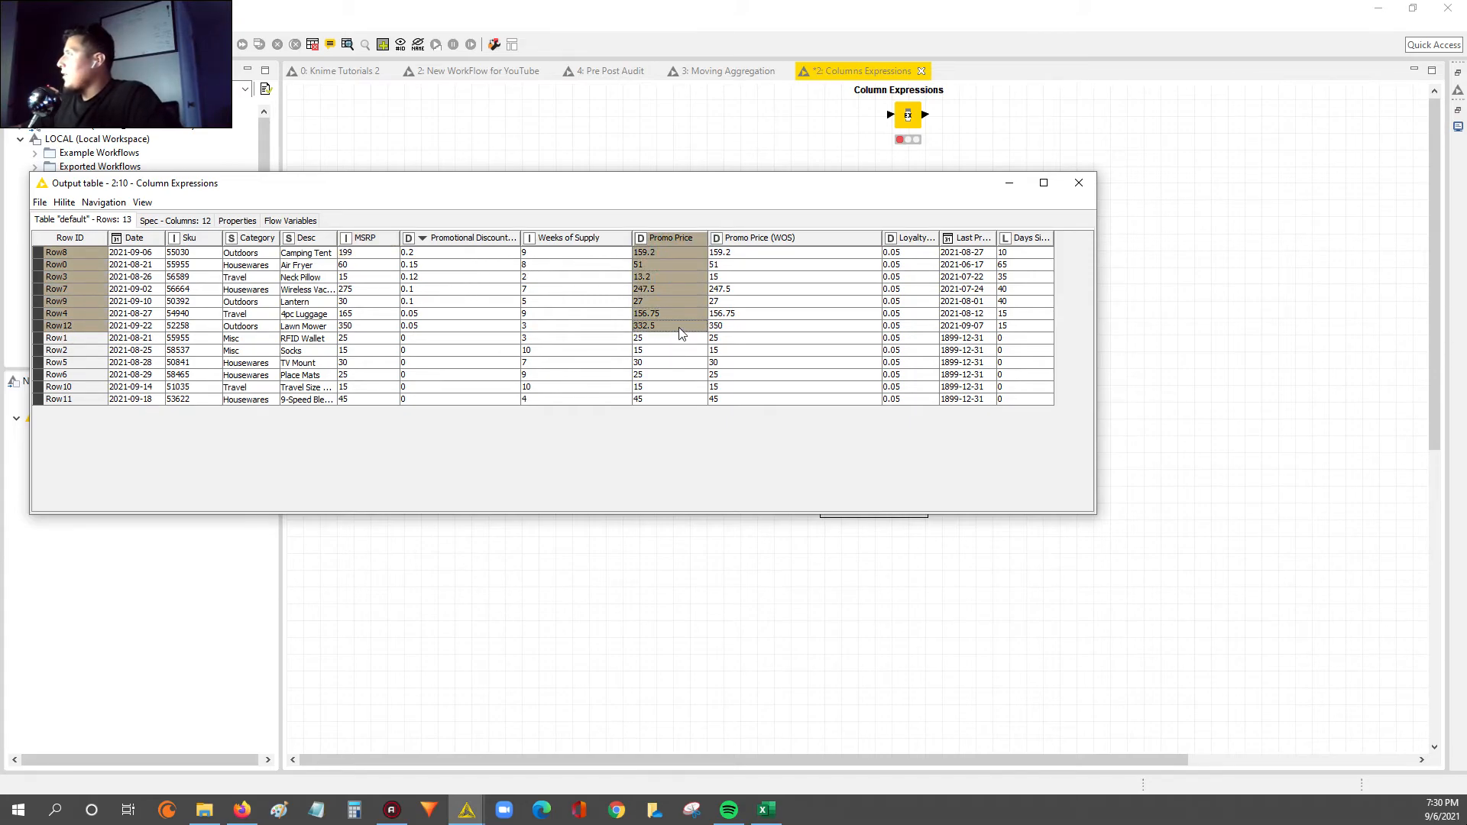
{"action": "left_click_drag", "start_coordinate": [738, 254], "coordinate": [497, 330]}
{"action": "left_click_drag", "start_coordinate": [404, 327], "coordinate": [380, 324]}
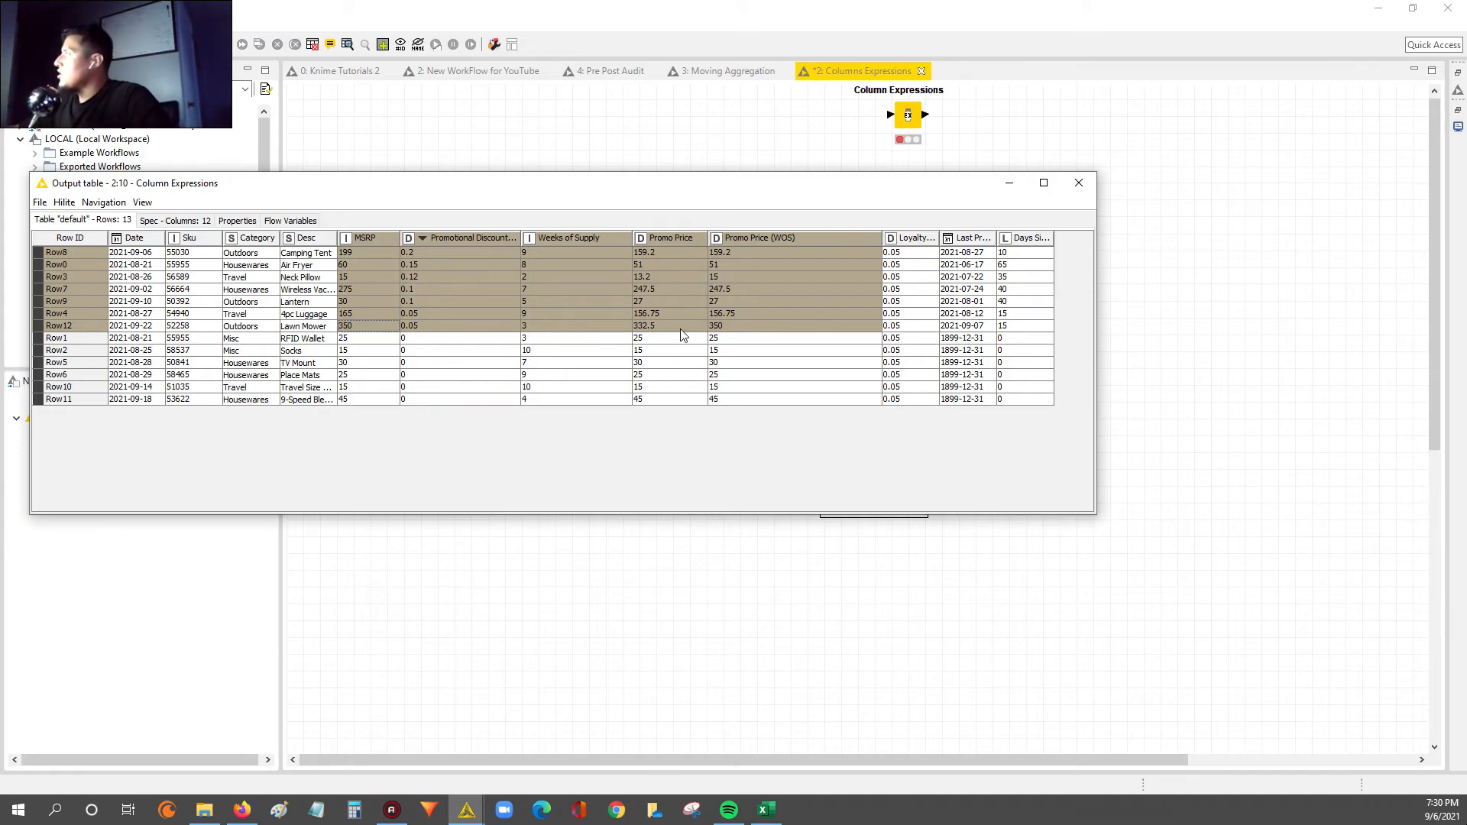
{"action": "left_click_drag", "start_coordinate": [671, 254], "coordinate": [665, 328]}
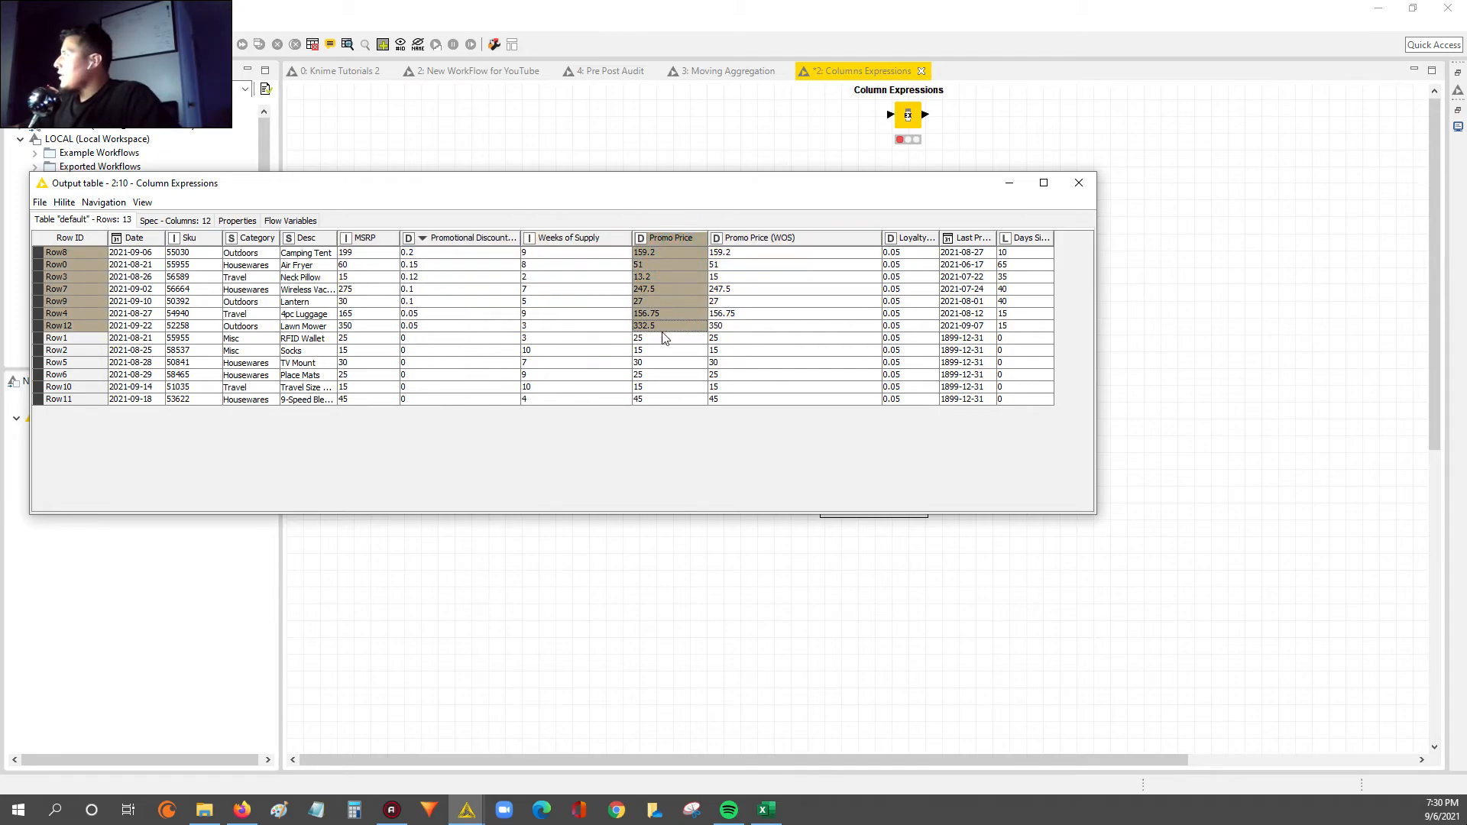
{"action": "left_click", "coordinate": [729, 329], "text": "shift"}
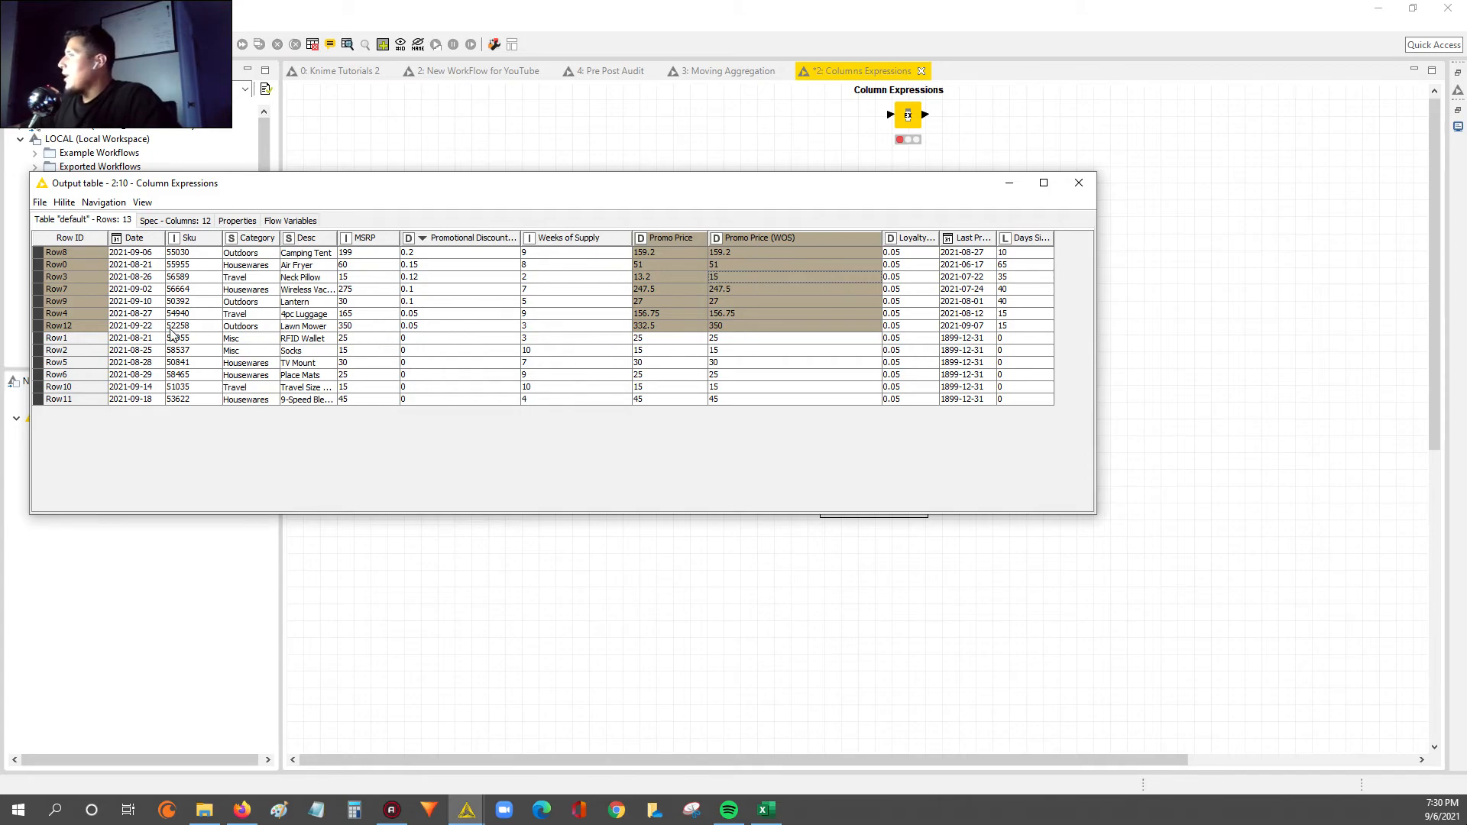
Highlight the Lawn Mower row and the Neck Pillow row's Weeks of Supply to examine the effect of low supply on price
{"action": "left_click_drag", "start_coordinate": [126, 327], "coordinate": [1035, 322]}
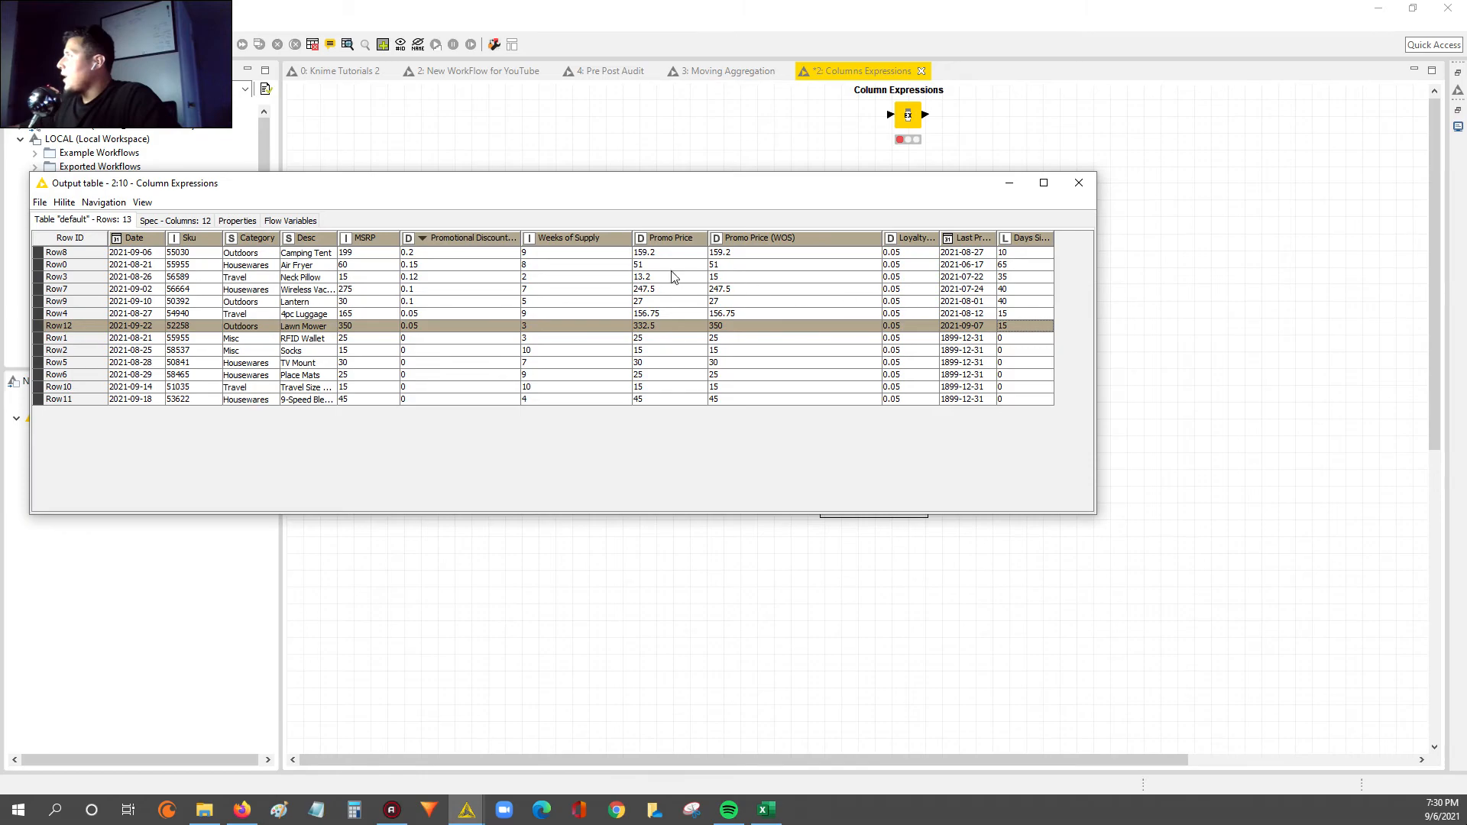
{"action": "left_click", "coordinate": [542, 277], "text": "ctrl"}
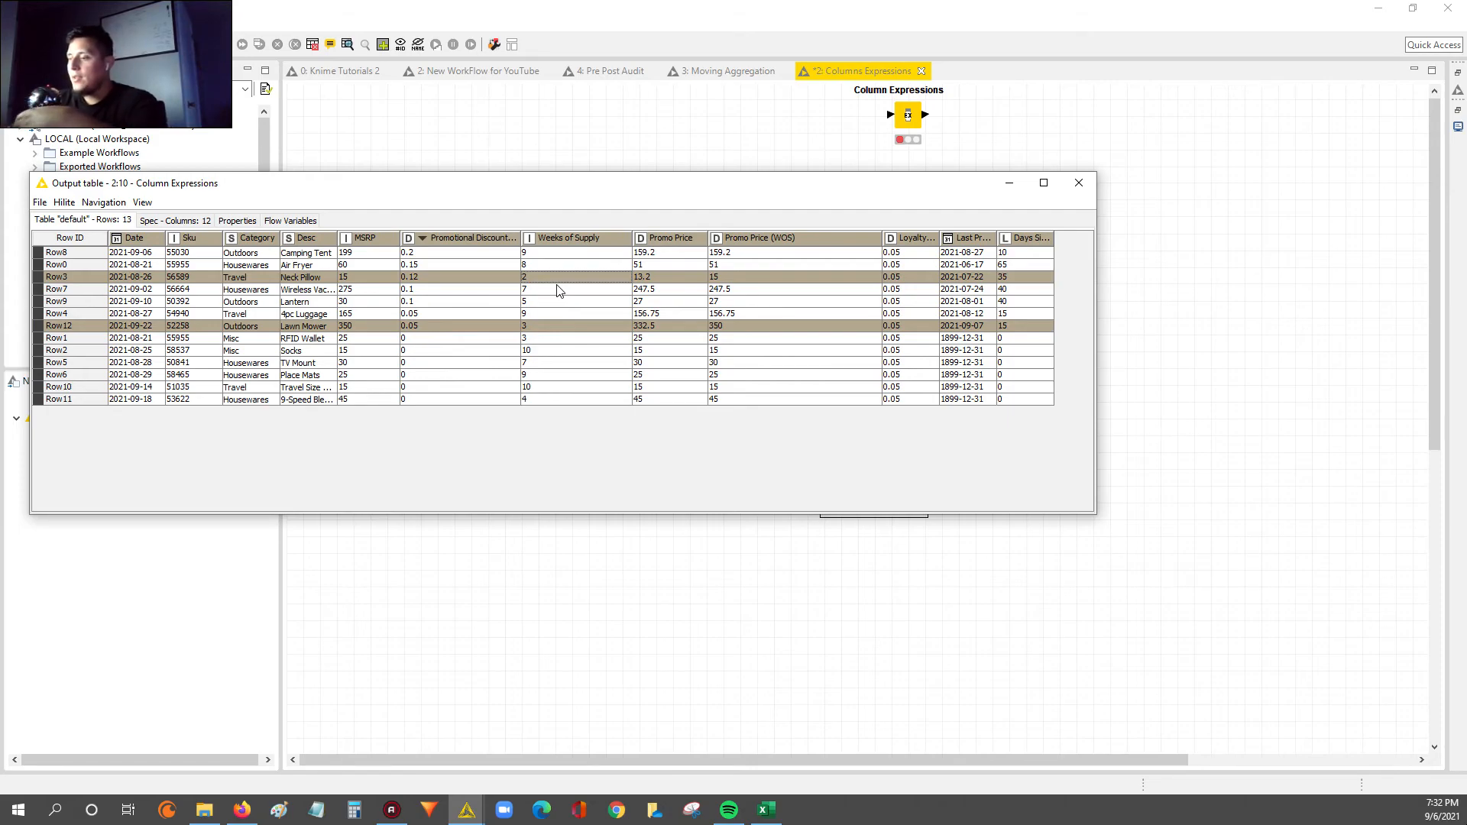
Close the output table, reopen the last Column Expressions node's configuration and review the condition of the Promo Price (WOS) expression
{"action": "left_click", "coordinate": [1078, 182]}
{"action": "double_click", "coordinate": [880, 488]}
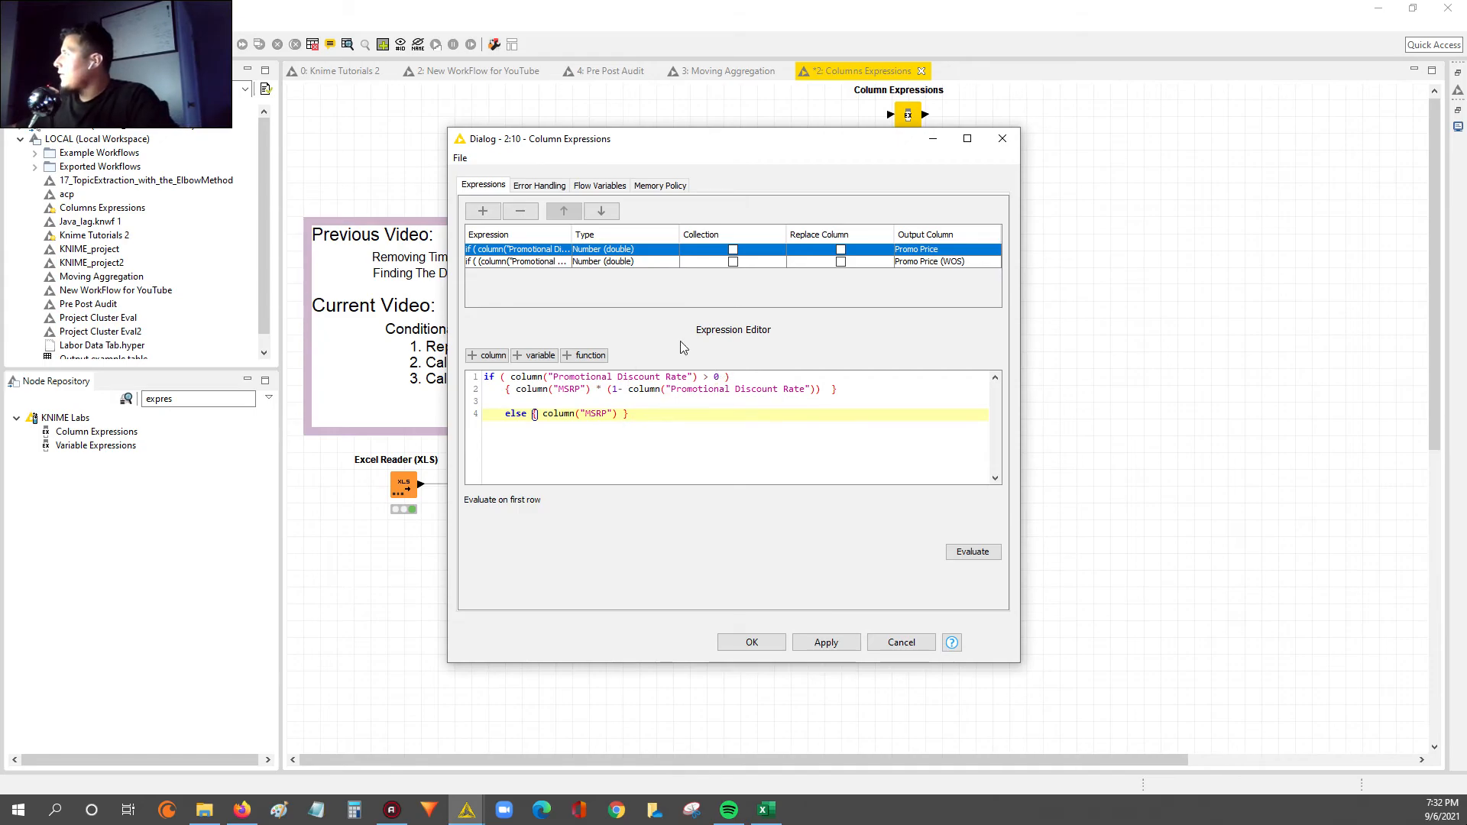
{"action": "left_click", "coordinate": [496, 261]}
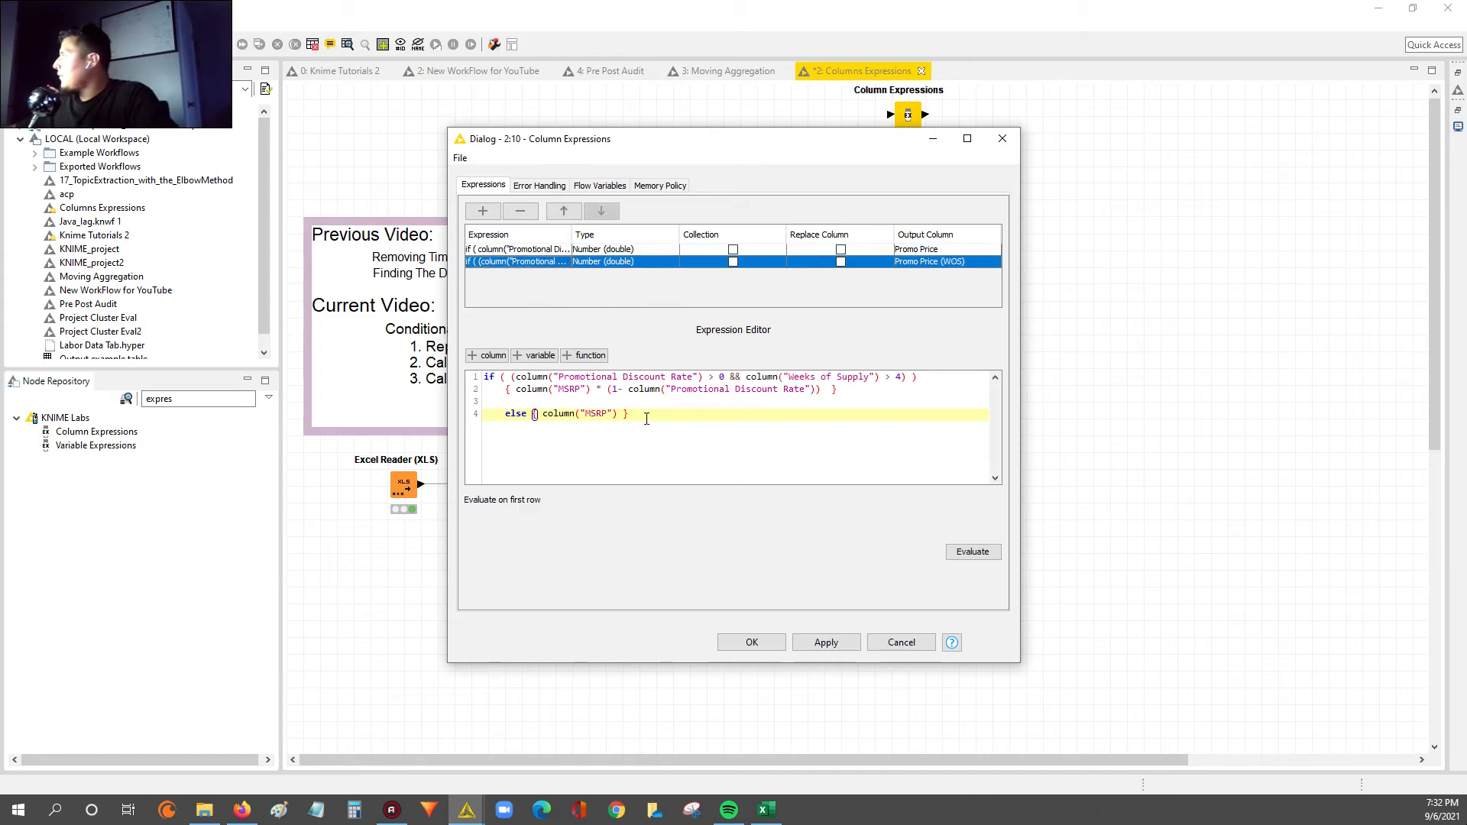
{"action": "left_click_drag", "start_coordinate": [544, 376], "coordinate": [729, 377]}
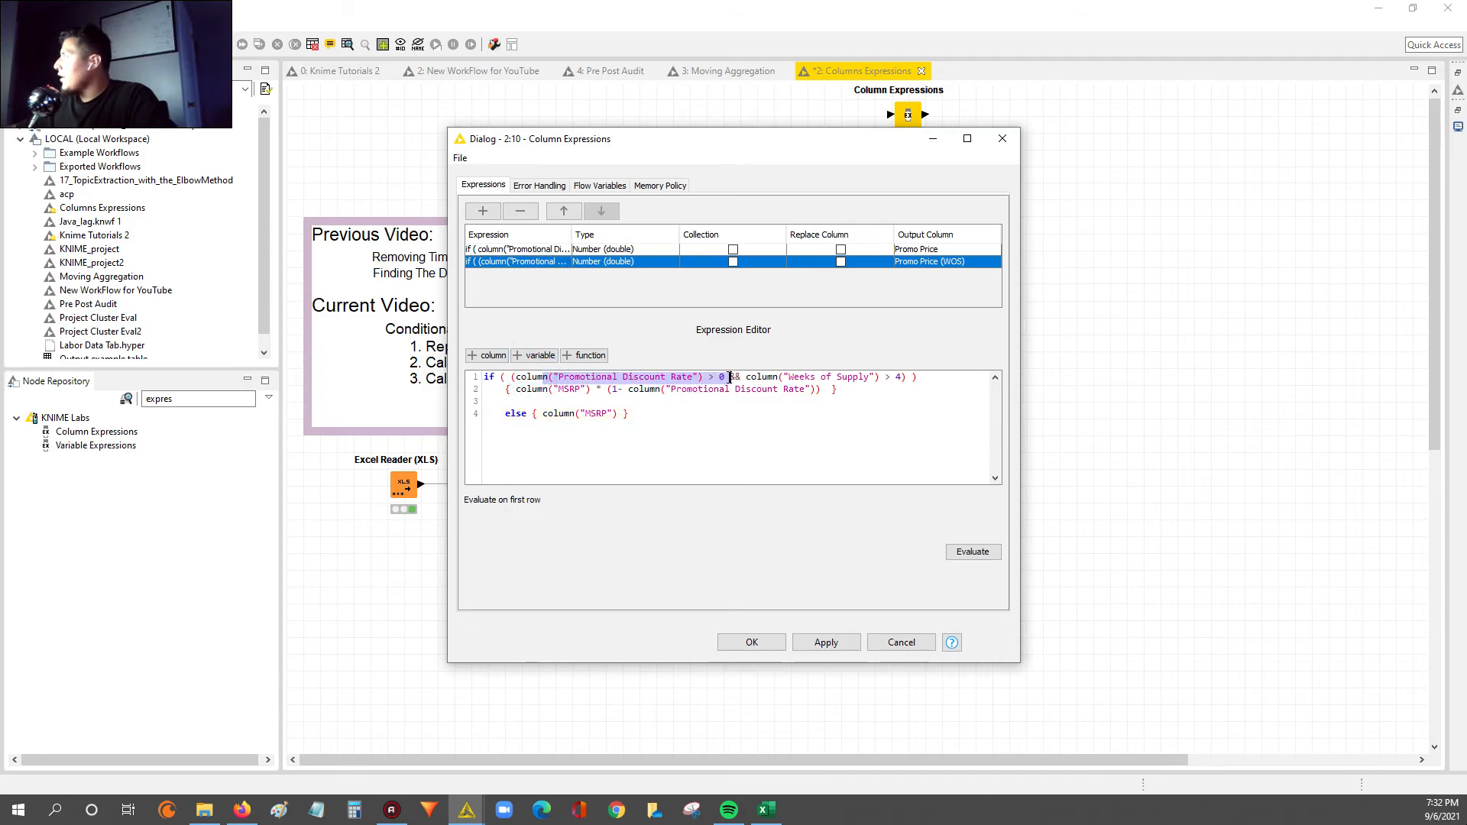
{"action": "left_click_drag", "start_coordinate": [919, 376], "coordinate": [558, 377]}
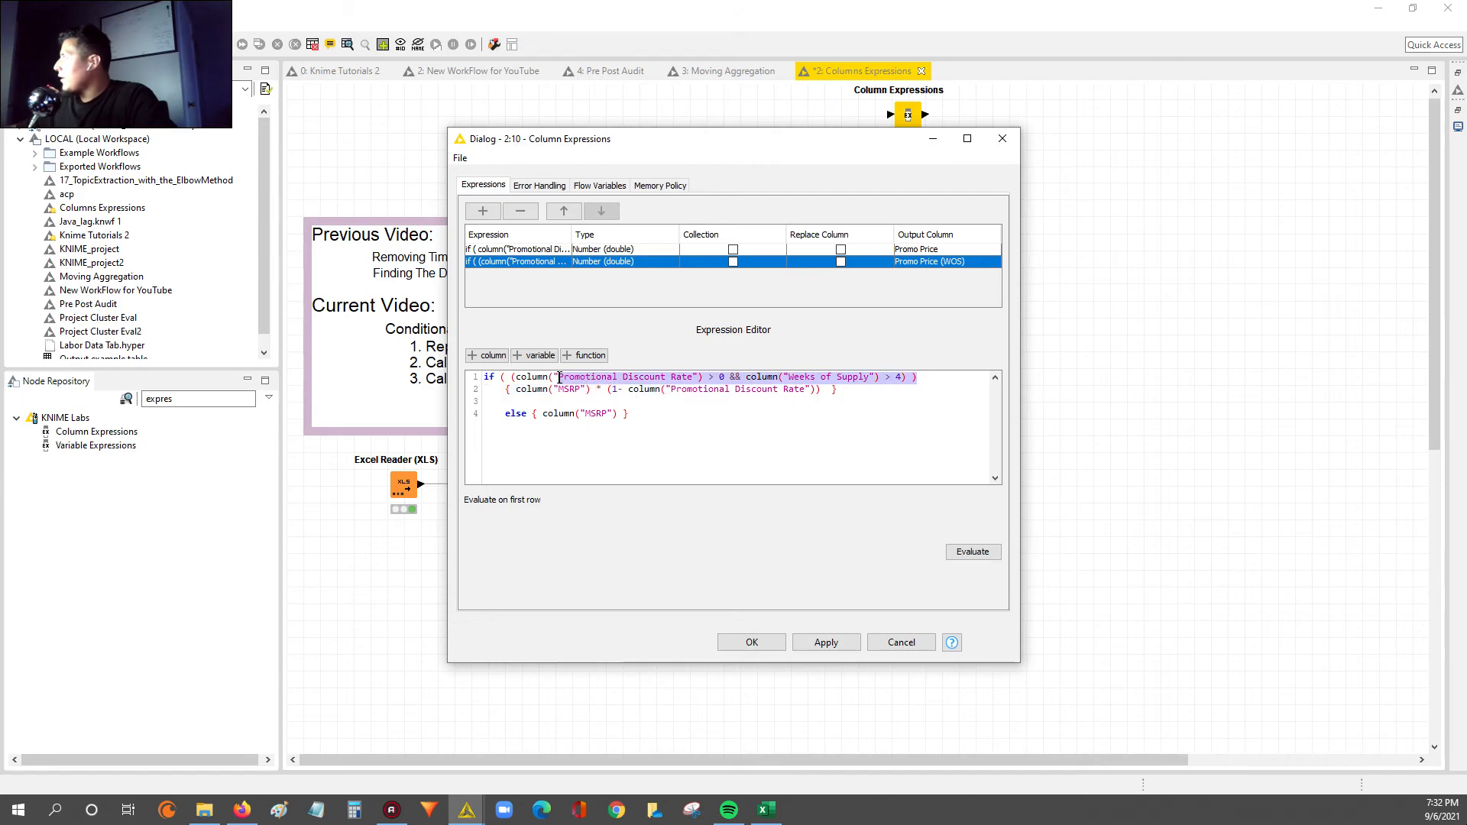
Insert an empty else if ( ) branch with its own { } block after the discount calculation in the Promo Price (WOS) expression
{"action": "left_click", "coordinate": [852, 392]}
{"action": "key", "text": "Return"}
{"action": "type", "text": "else if (  )"}
{"action": "key", "text": "Return"}
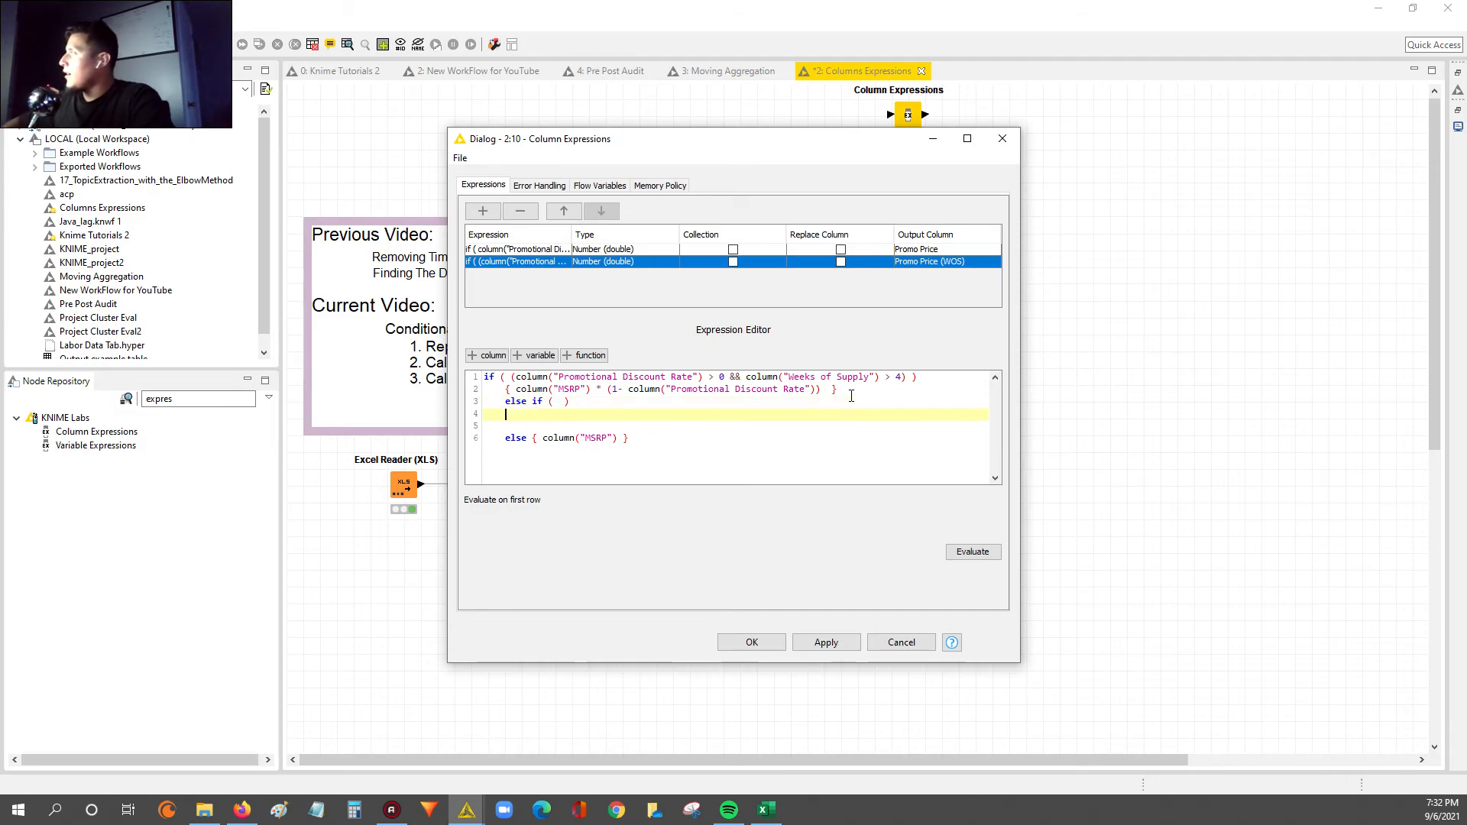
{"action": "key", "text": "Tab"}
{"action": "type", "text": "{  }"}
{"action": "key", "text": "Up"}
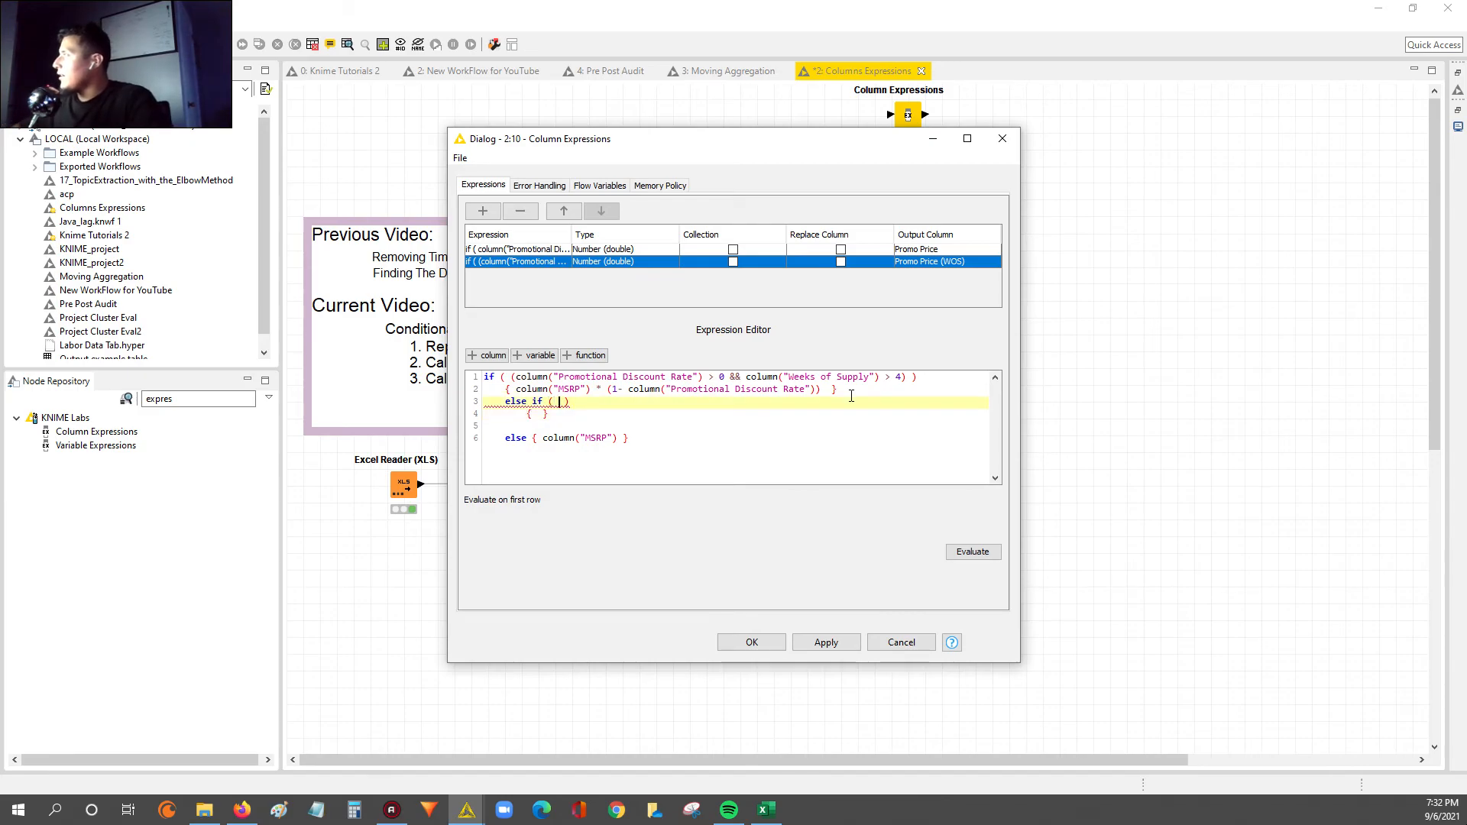
Add a second empty else if ( ) branch with a { } block before the final else
{"action": "key", "text": "Down"}
{"action": "key", "text": "Down"}
{"action": "key", "text": "Down"}
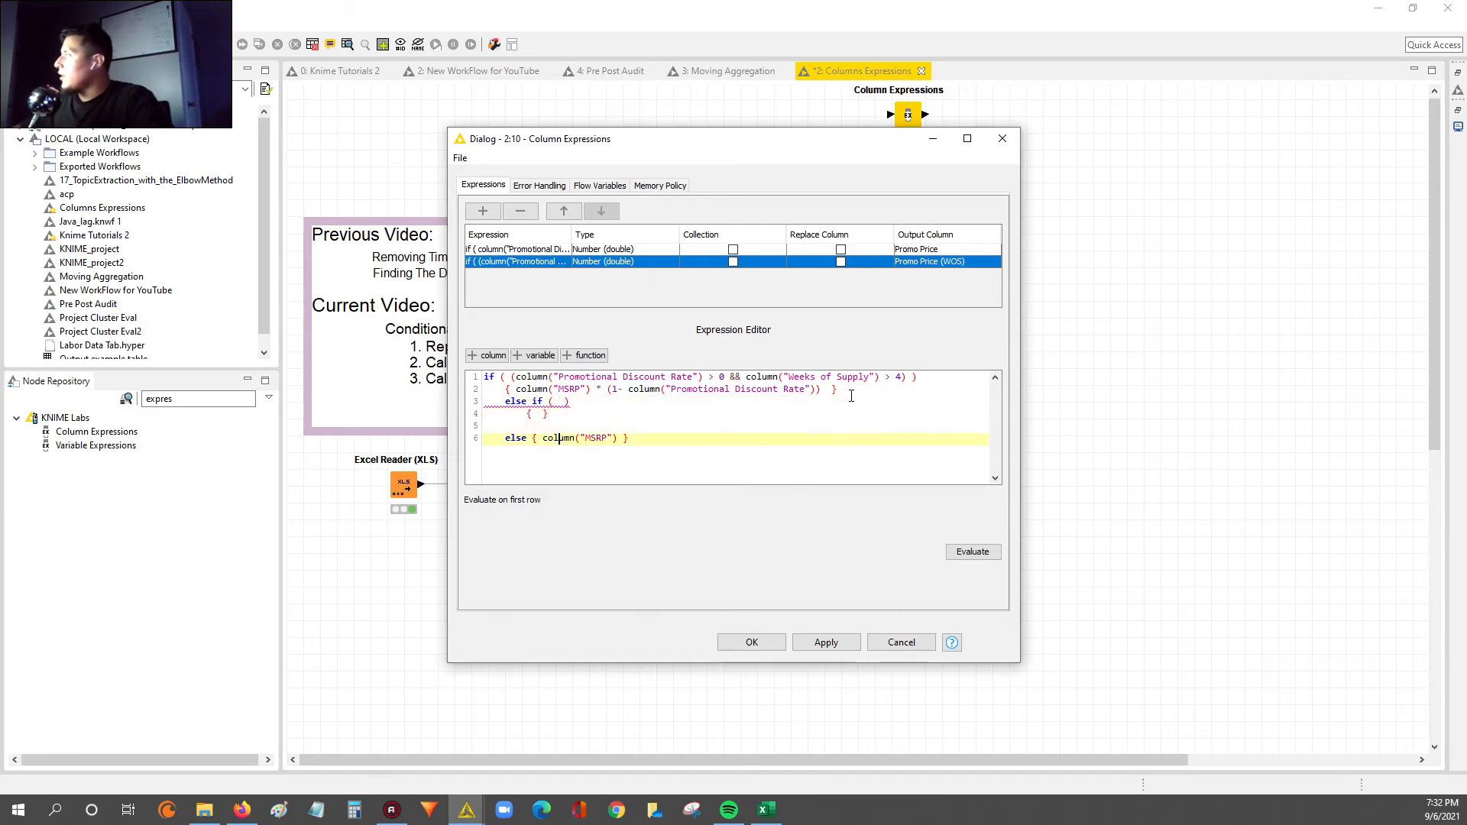
{"action": "key", "text": "Up"}
{"action": "key", "text": "Home"}
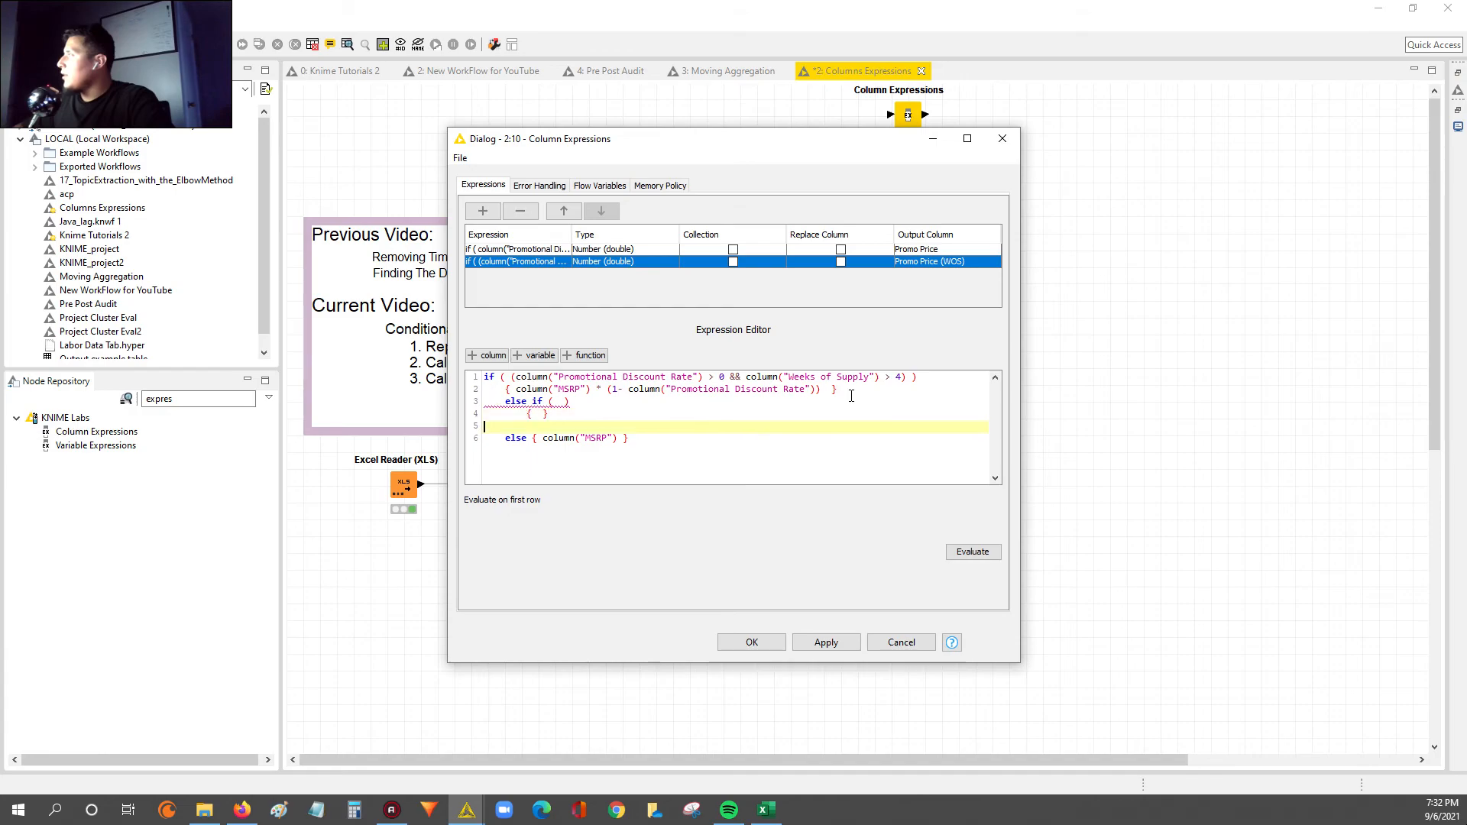
{"action": "key", "text": "Return"}
{"action": "key", "text": "Up"}
{"action": "type", "text": "else"}
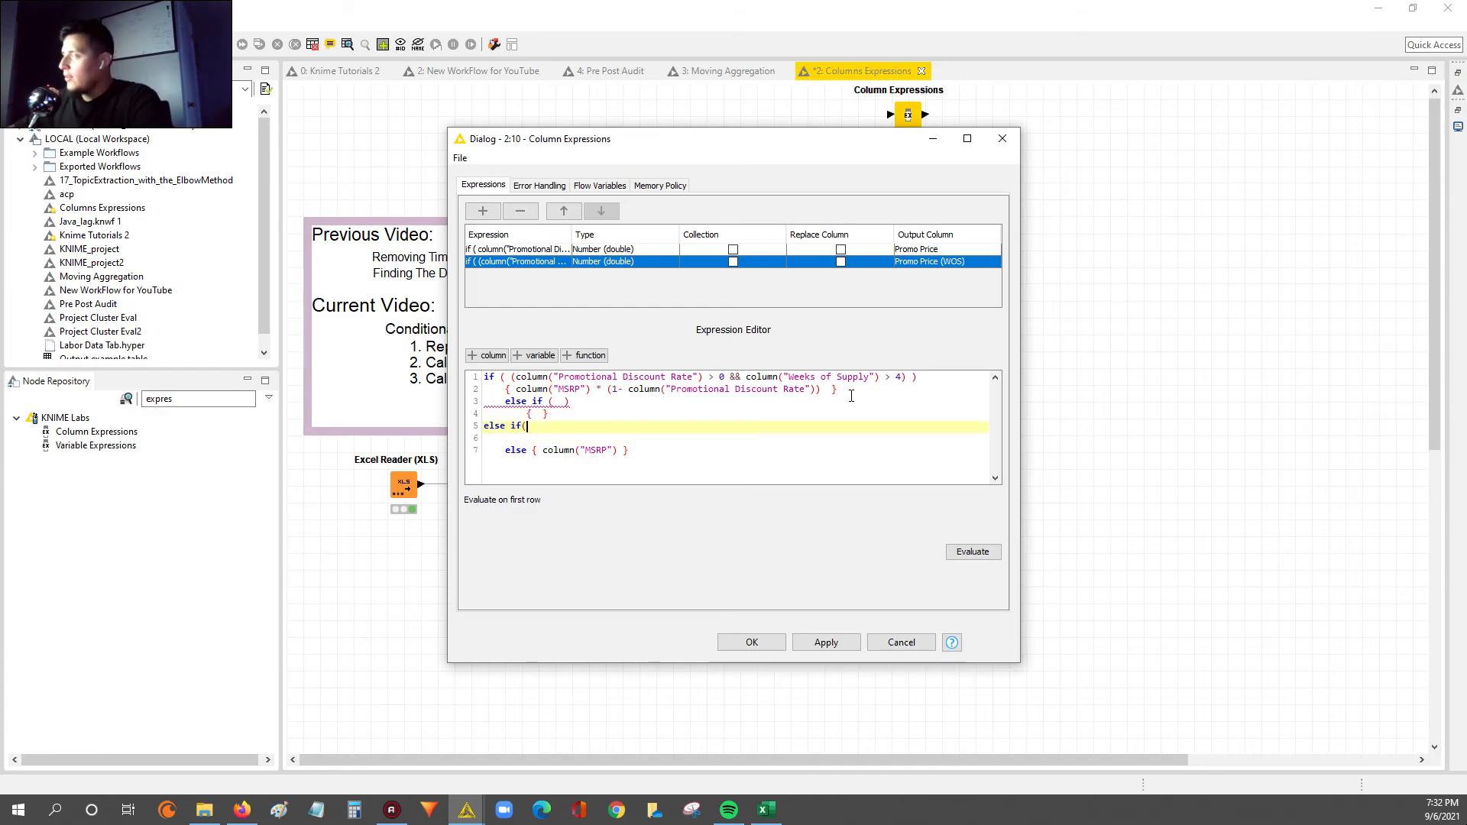
{"action": "key", "text": "Return"}
{"action": "type", "text": "{  }"}
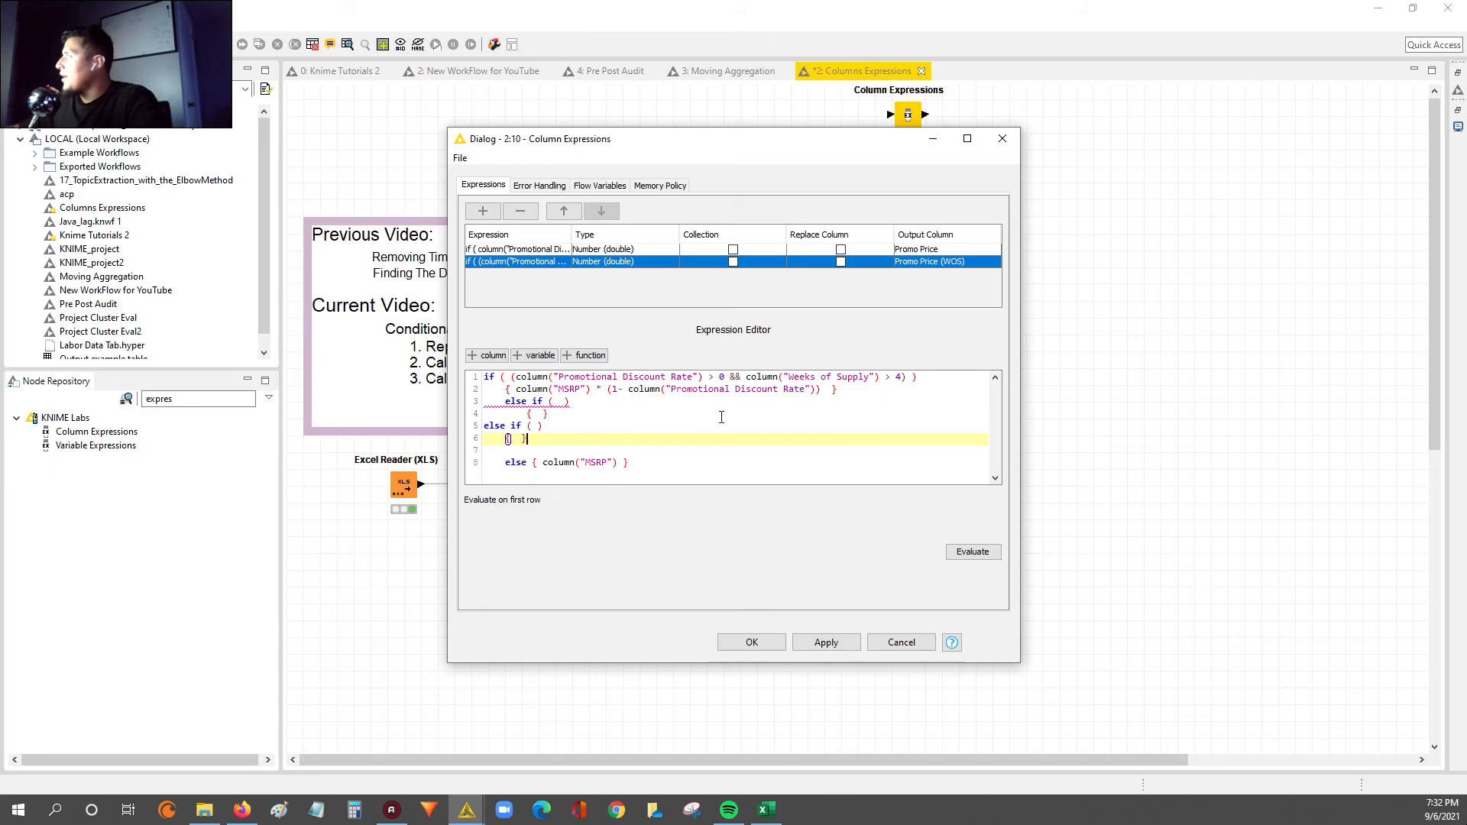
Review the extended conditional structure and delete both empty else if branches from the expression
{"action": "left_click_drag", "start_coordinate": [686, 466], "coordinate": [431, 372]}
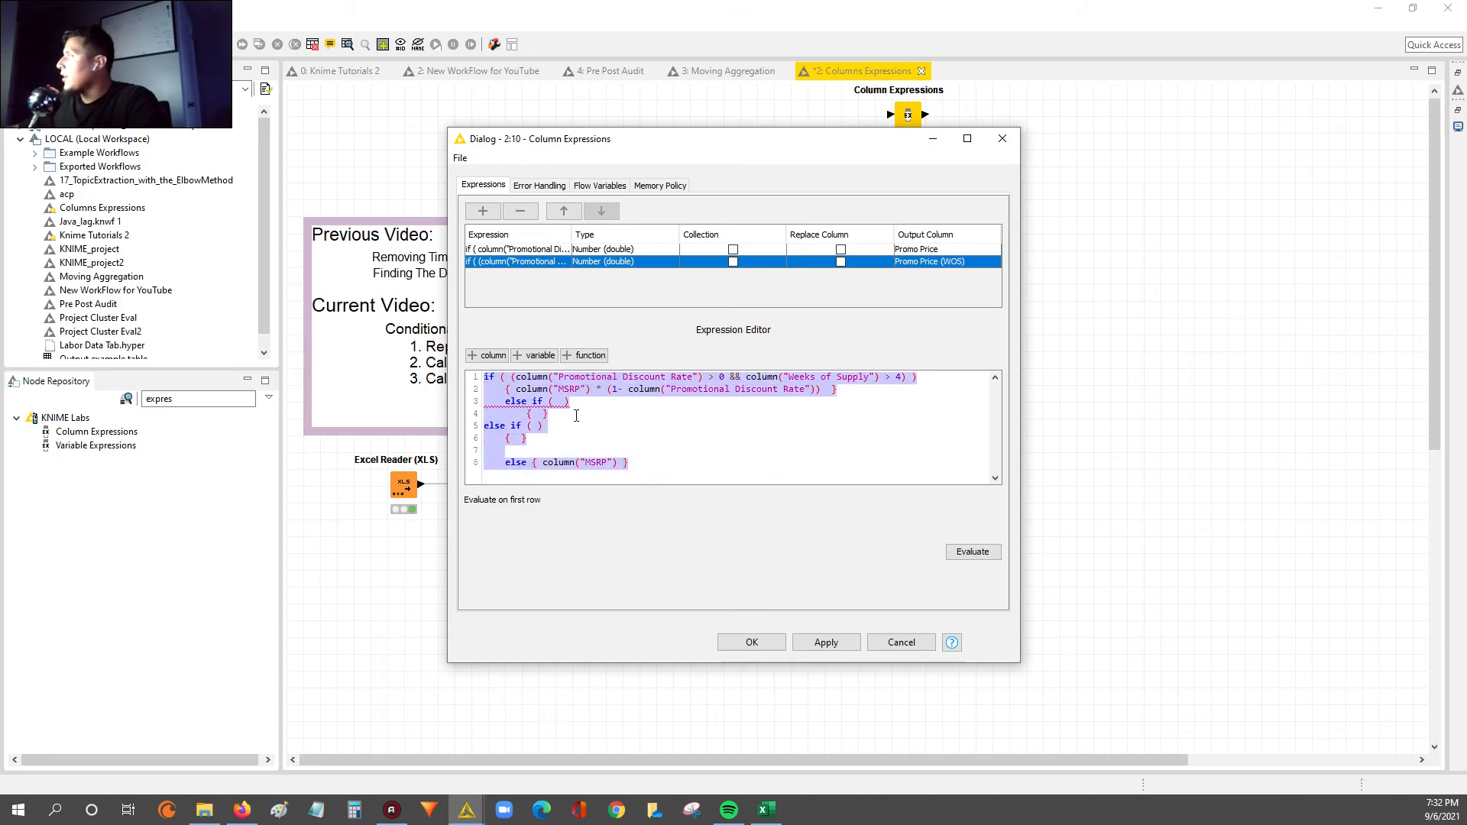
{"action": "left_click", "coordinate": [524, 378]}
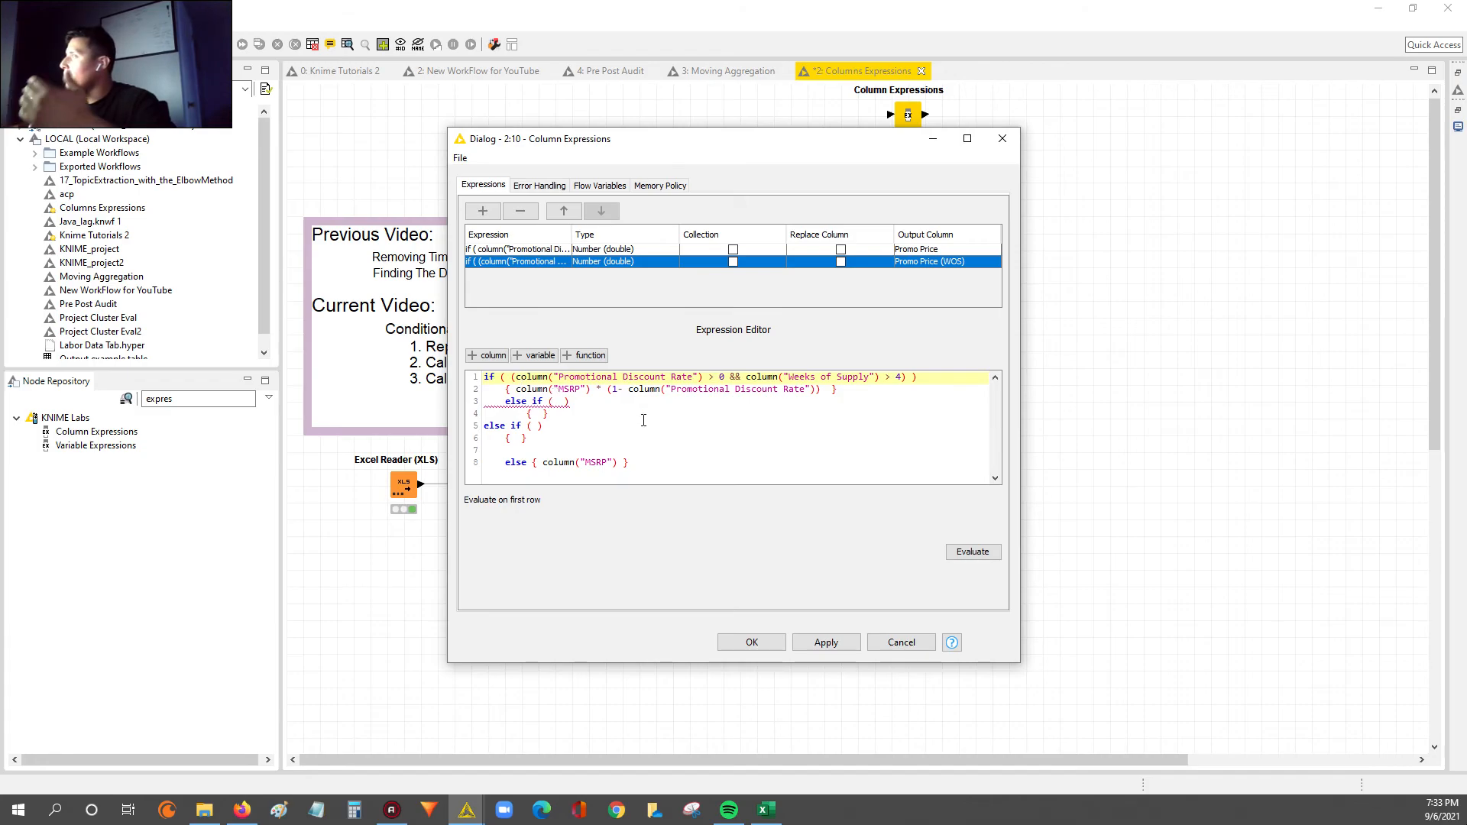
{"action": "left_click_drag", "start_coordinate": [552, 441], "coordinate": [416, 403]}
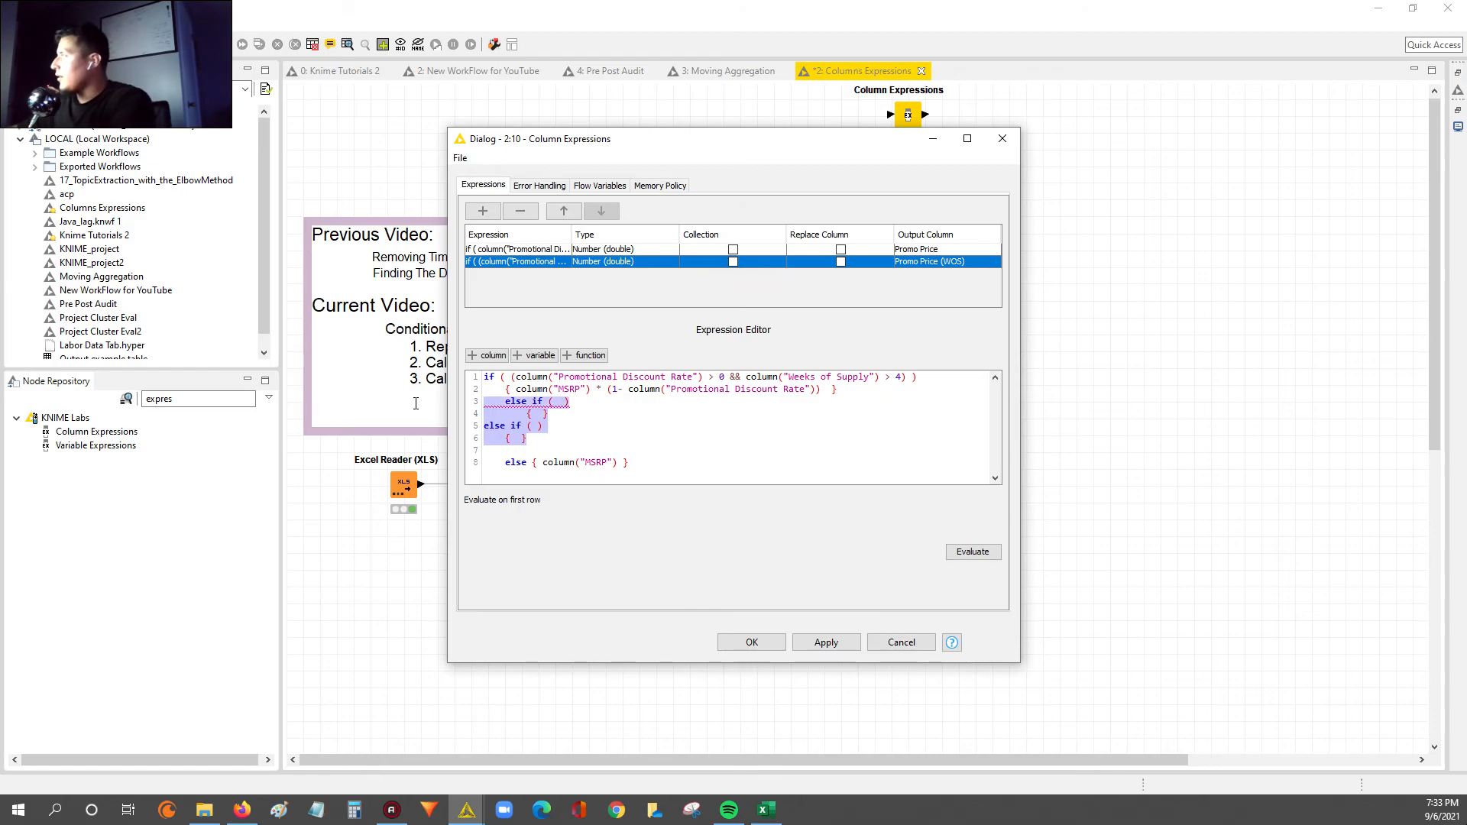
{"action": "key", "text": "BackSpace"}
Browse the expression editor's available functions and read the help for TRUE(), FALSE() and the array functions
{"action": "left_click", "coordinate": [590, 356]}
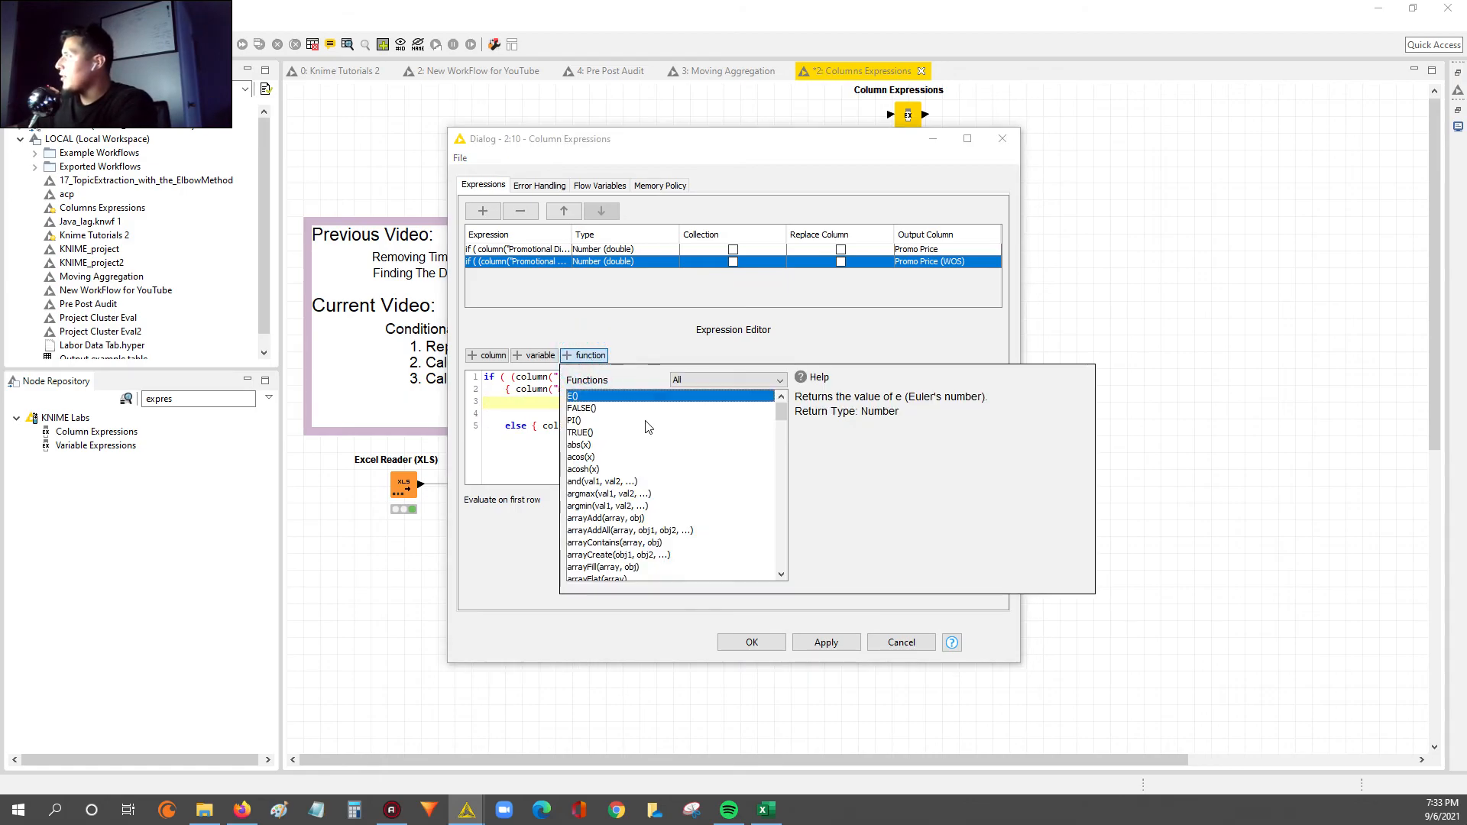
{"action": "scroll", "coordinate": [779, 424], "scroll_direction": "down", "scroll_amount": 6}
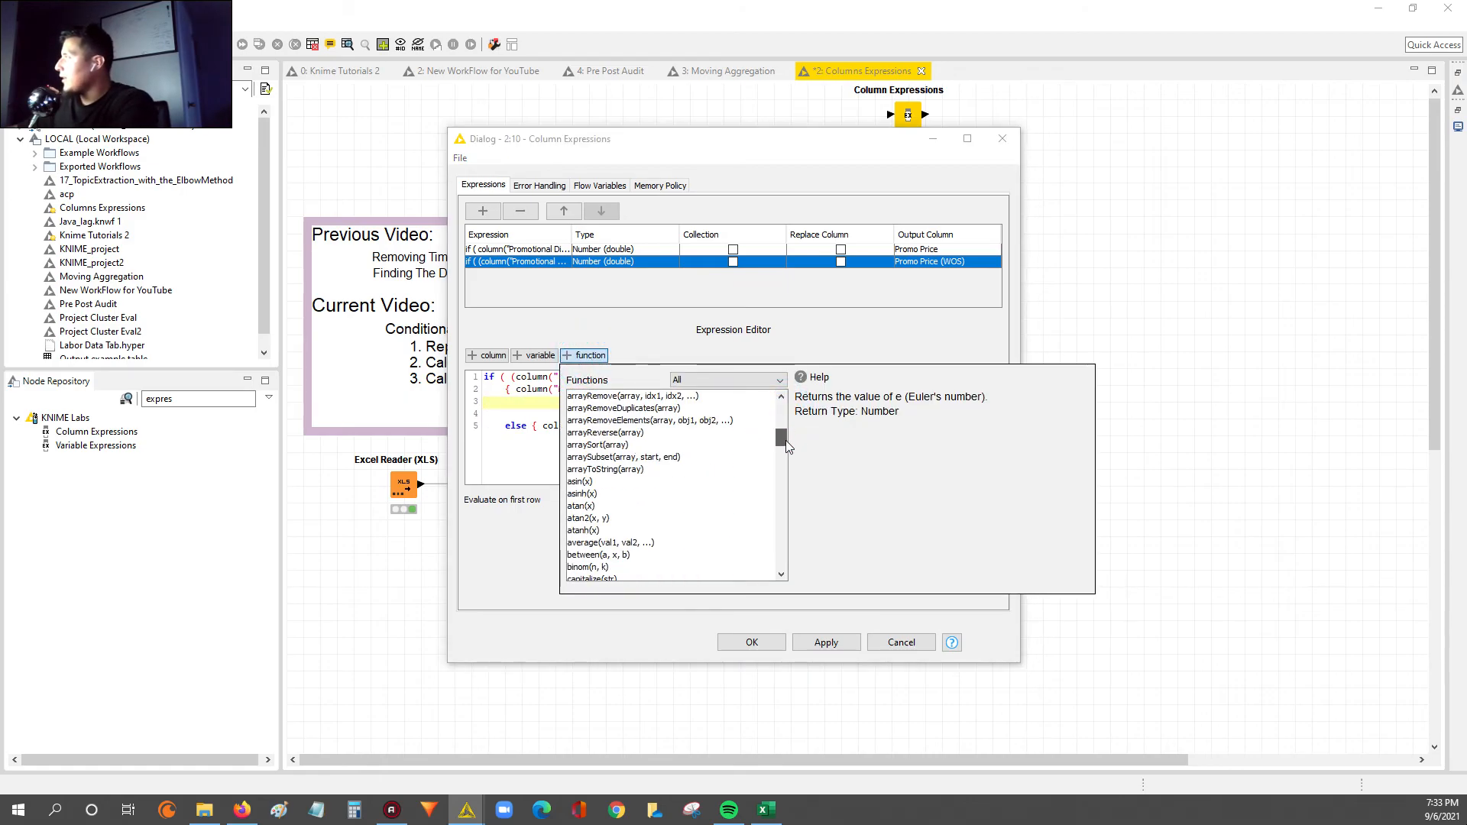
{"action": "scroll", "coordinate": [739, 483], "scroll_direction": "up", "scroll_amount": 6}
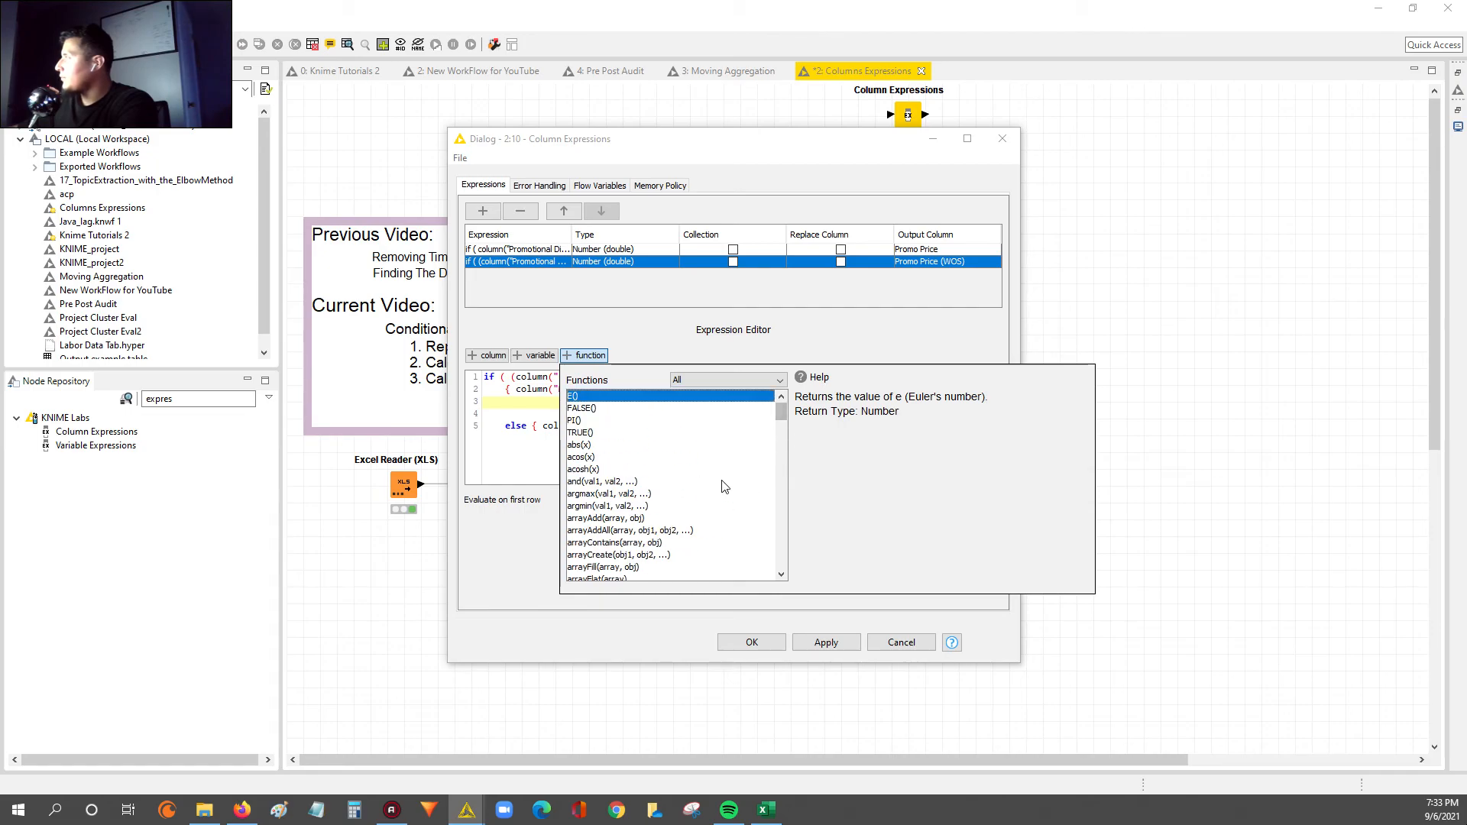
{"action": "left_click", "coordinate": [575, 433]}
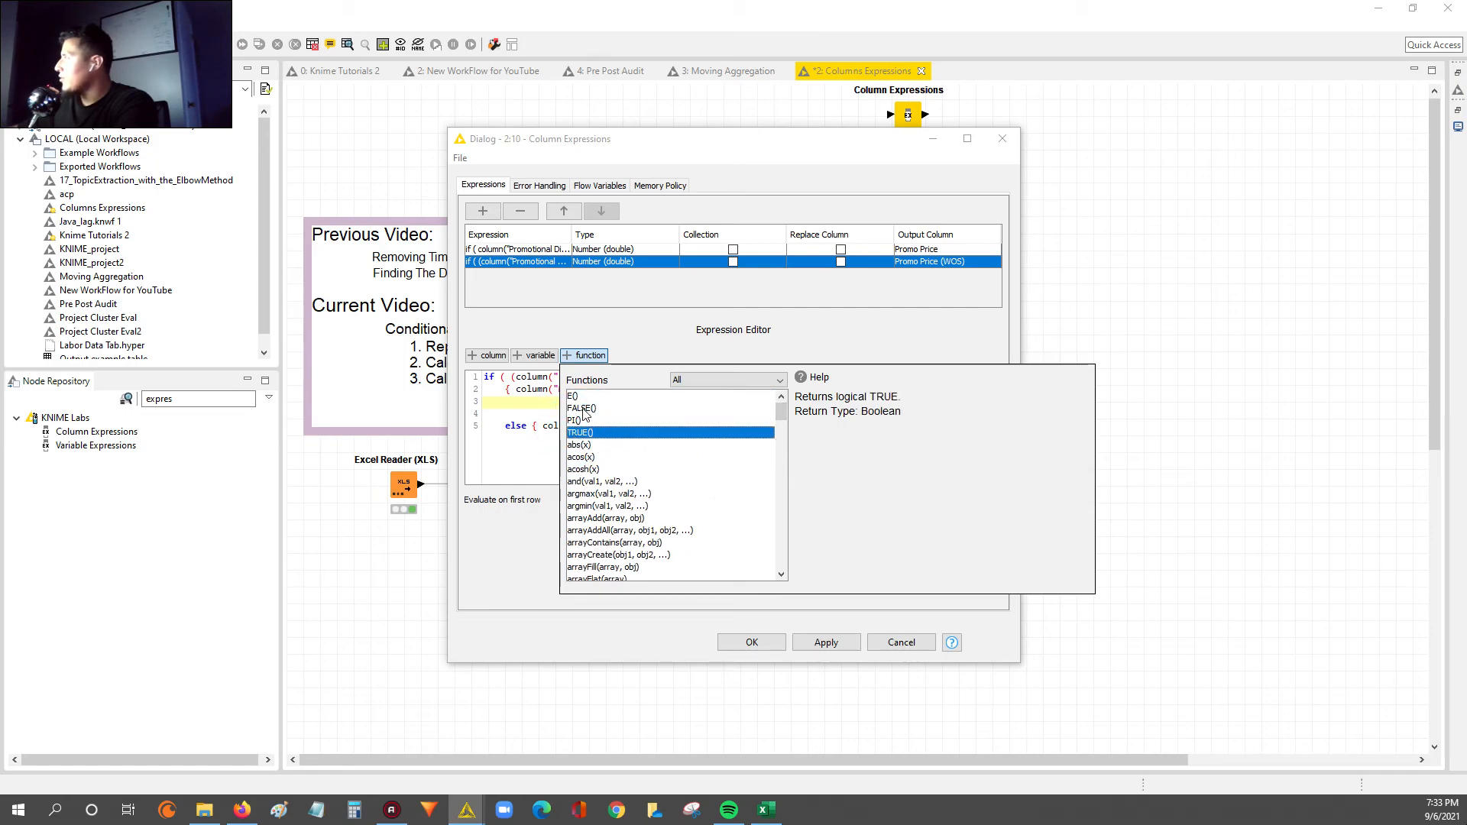
{"action": "left_click", "coordinate": [586, 408]}
{"action": "scroll", "coordinate": [594, 485], "scroll_direction": "down", "scroll_amount": 5}
{"action": "left_click", "coordinate": [618, 481]}
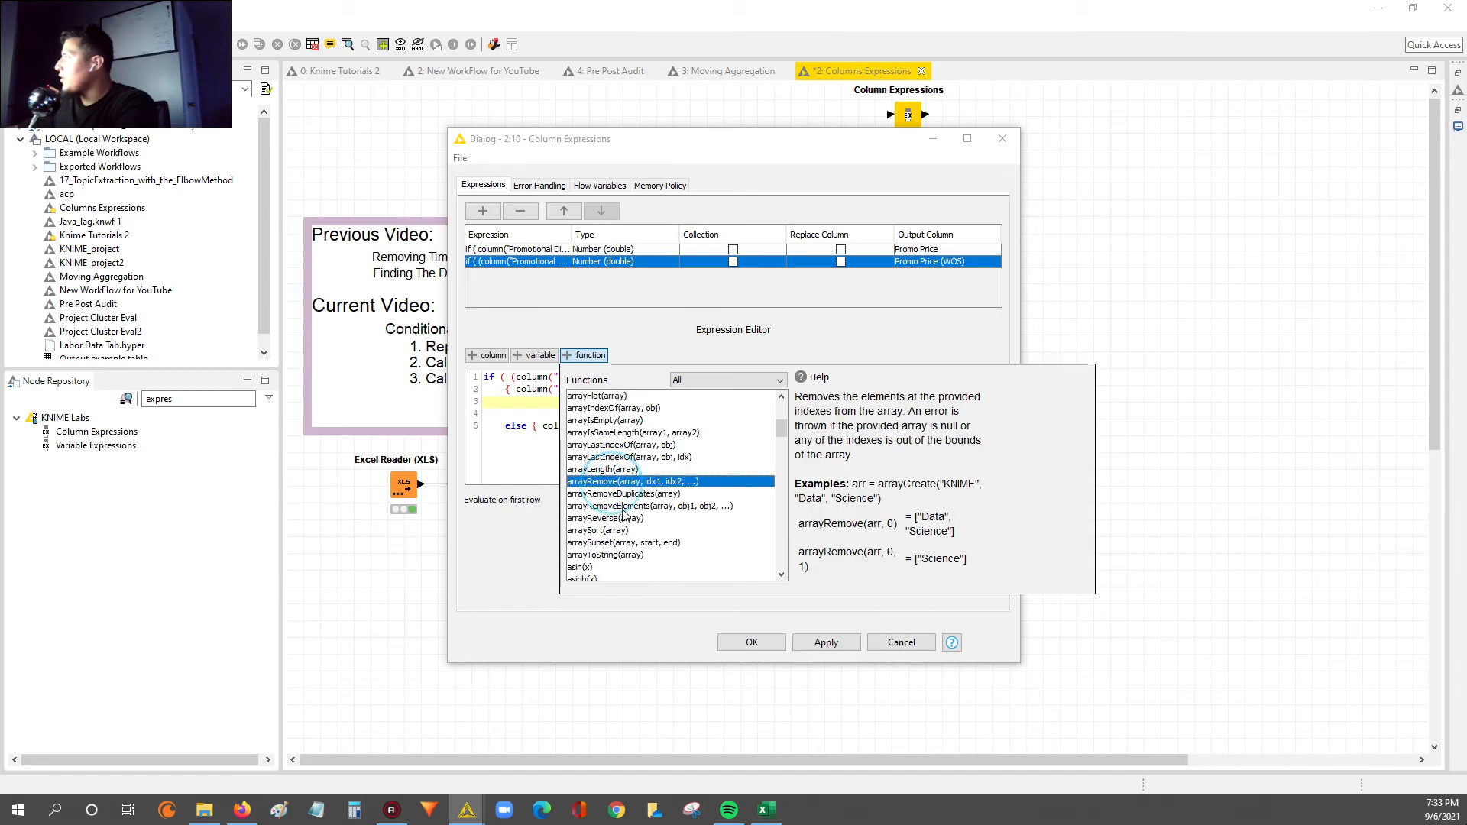
{"action": "left_click", "coordinate": [619, 495]}
{"action": "left_click", "coordinate": [604, 518]}
{"action": "scroll", "coordinate": [592, 519], "scroll_direction": "down", "scroll_amount": 5}
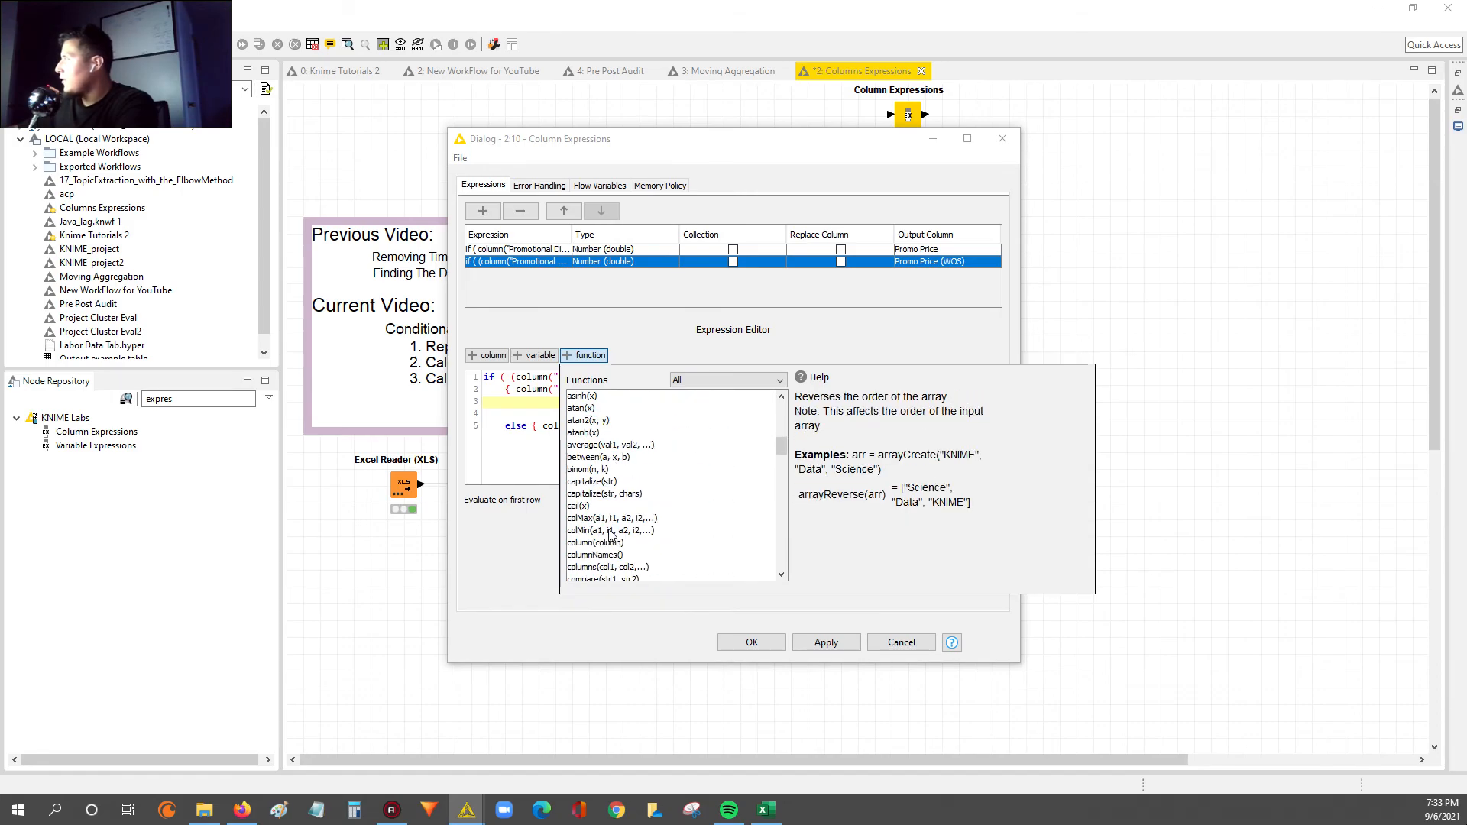
Read the function help for the column minimum/maximum, character count, date(date) and dateTime(dateTime) entries
{"action": "left_click", "coordinate": [589, 518]}
{"action": "scroll", "coordinate": [592, 512], "scroll_direction": "down", "scroll_amount": 4}
{"action": "left_click", "coordinate": [592, 481]}
{"action": "left_click", "coordinate": [592, 494]}
{"action": "left_click", "coordinate": [589, 518]}
{"action": "left_click", "coordinate": [599, 542]}
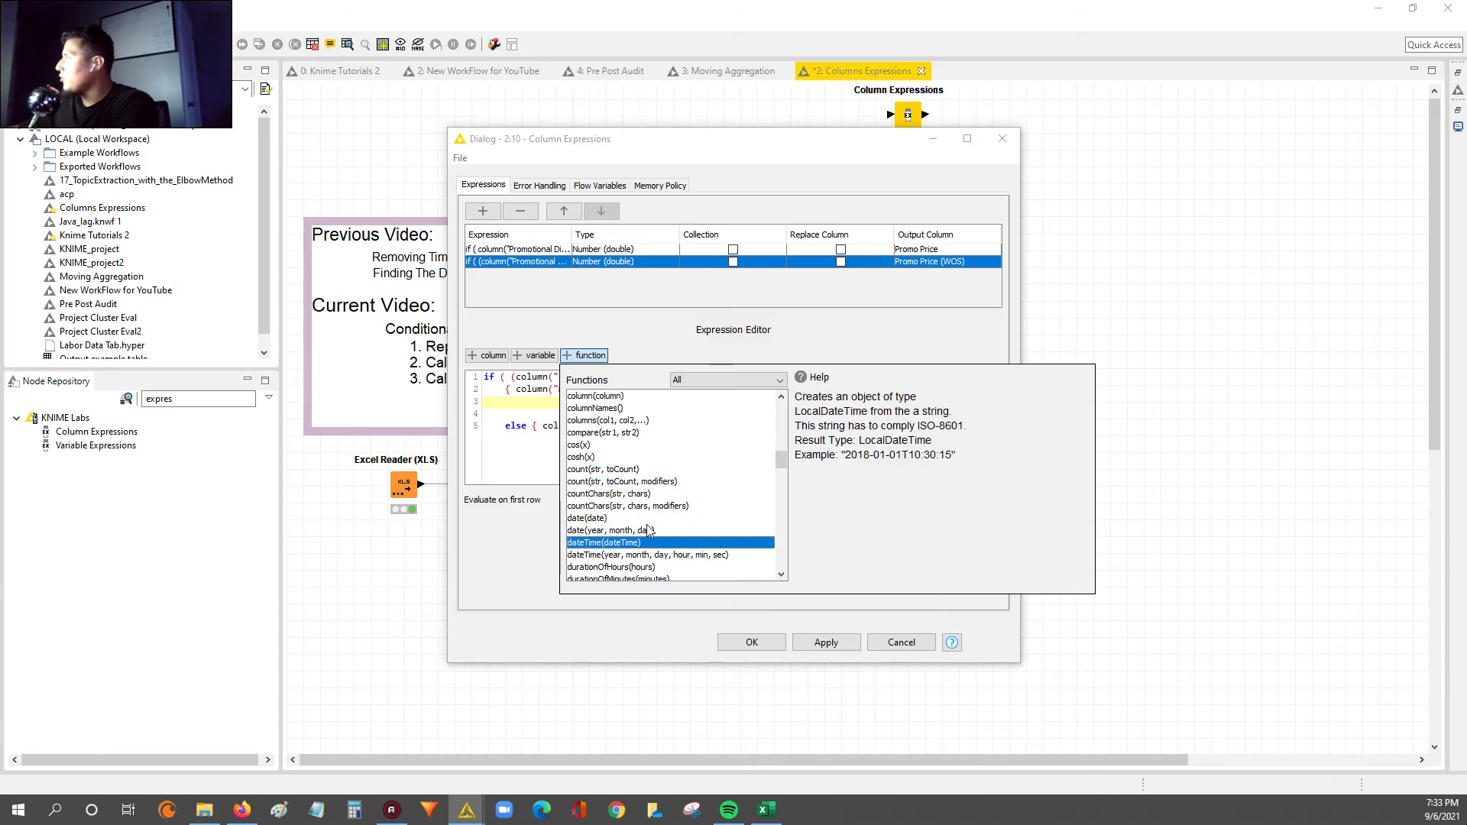
Read the function help for the indexOf and indexOfChars string functions and for floor(x)
{"action": "scroll", "coordinate": [619, 524], "scroll_direction": "down", "scroll_amount": 3}
{"action": "left_click", "coordinate": [619, 520]}
{"action": "left_click", "coordinate": [592, 542]}
{"action": "scroll", "coordinate": [592, 535], "scroll_direction": "down", "scroll_amount": 3}
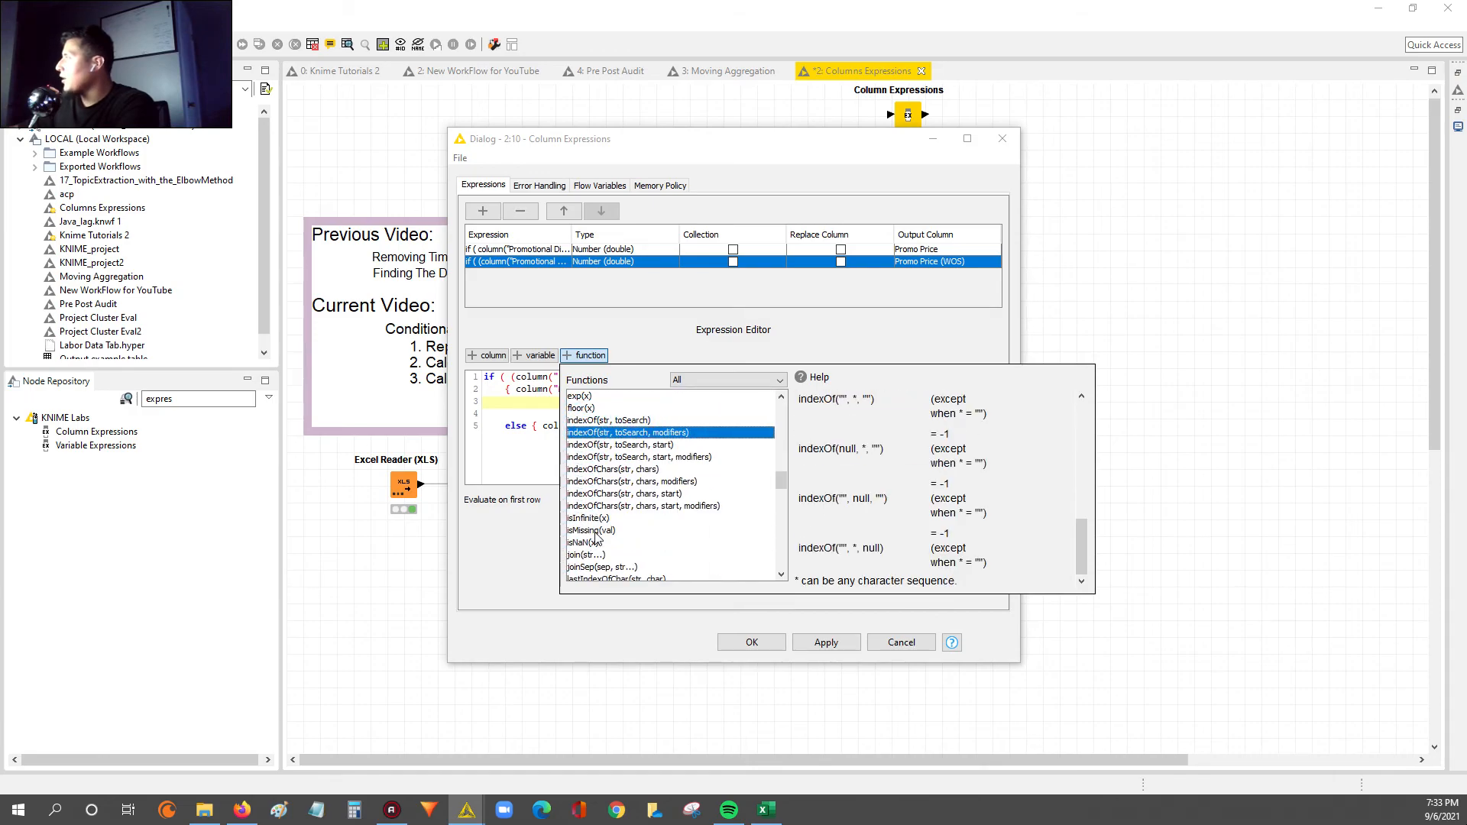
{"action": "left_click", "coordinate": [592, 506]}
{"action": "scroll", "coordinate": [592, 516], "scroll_direction": "up", "scroll_amount": 3}
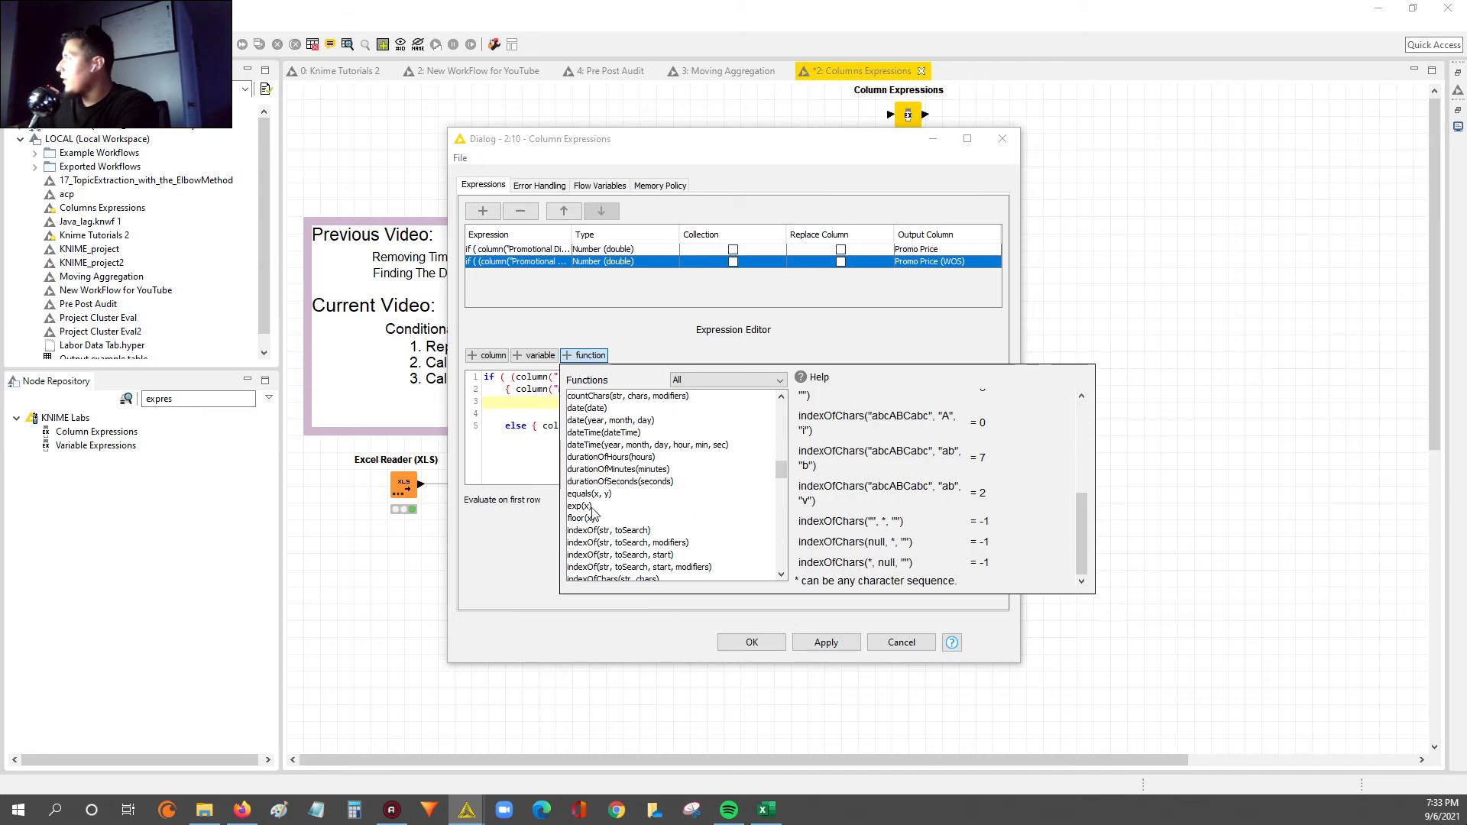
{"action": "left_click", "coordinate": [587, 519]}
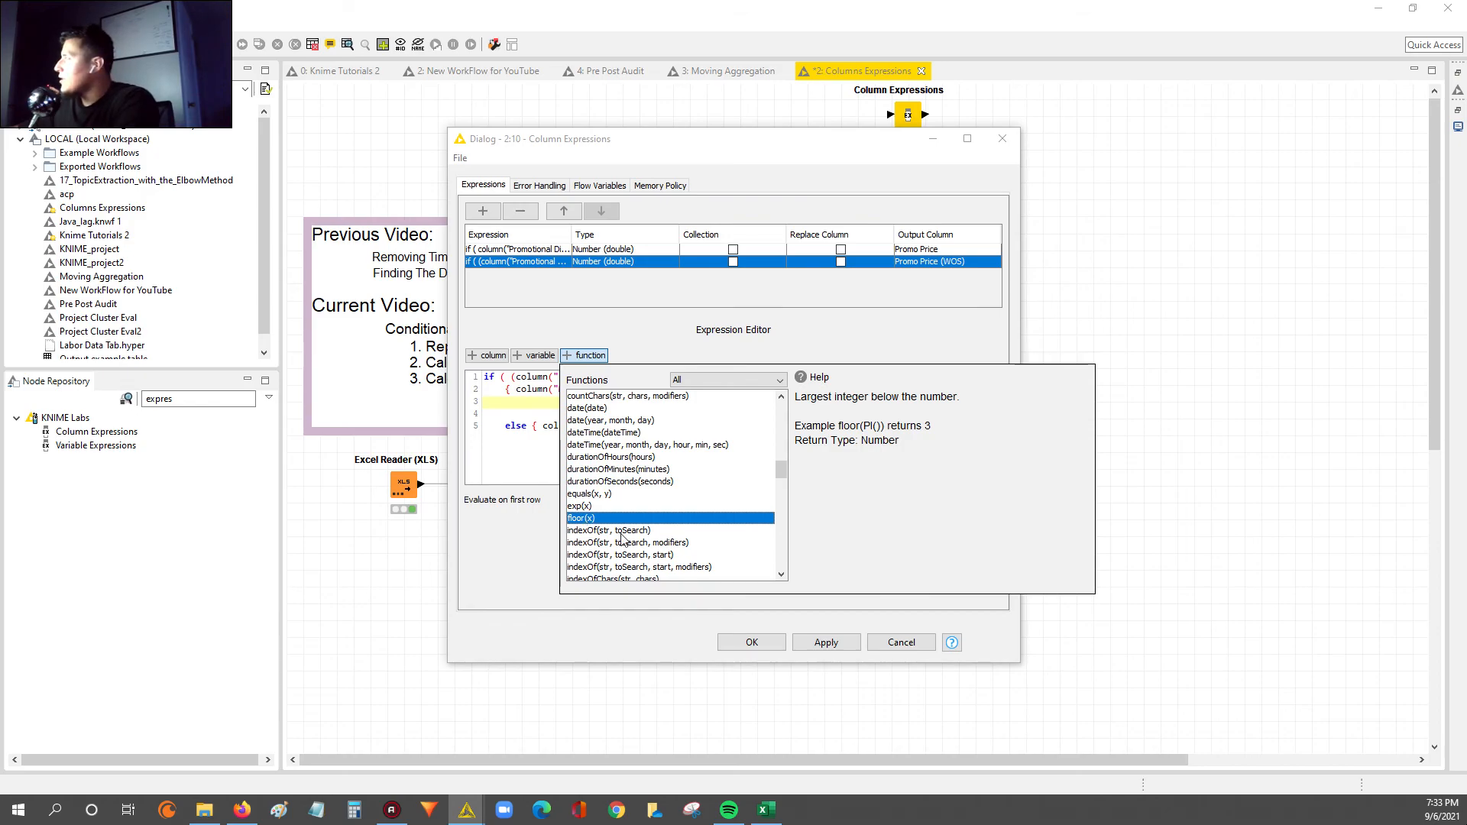
Read the help for length(str) and browse the remaining functions through to the end of the list
{"action": "scroll", "coordinate": [596, 526], "scroll_direction": "down", "scroll_amount": 4}
{"action": "scroll", "coordinate": [609, 539], "scroll_direction": "down", "scroll_amount": 3}
{"action": "left_click", "coordinate": [592, 446]}
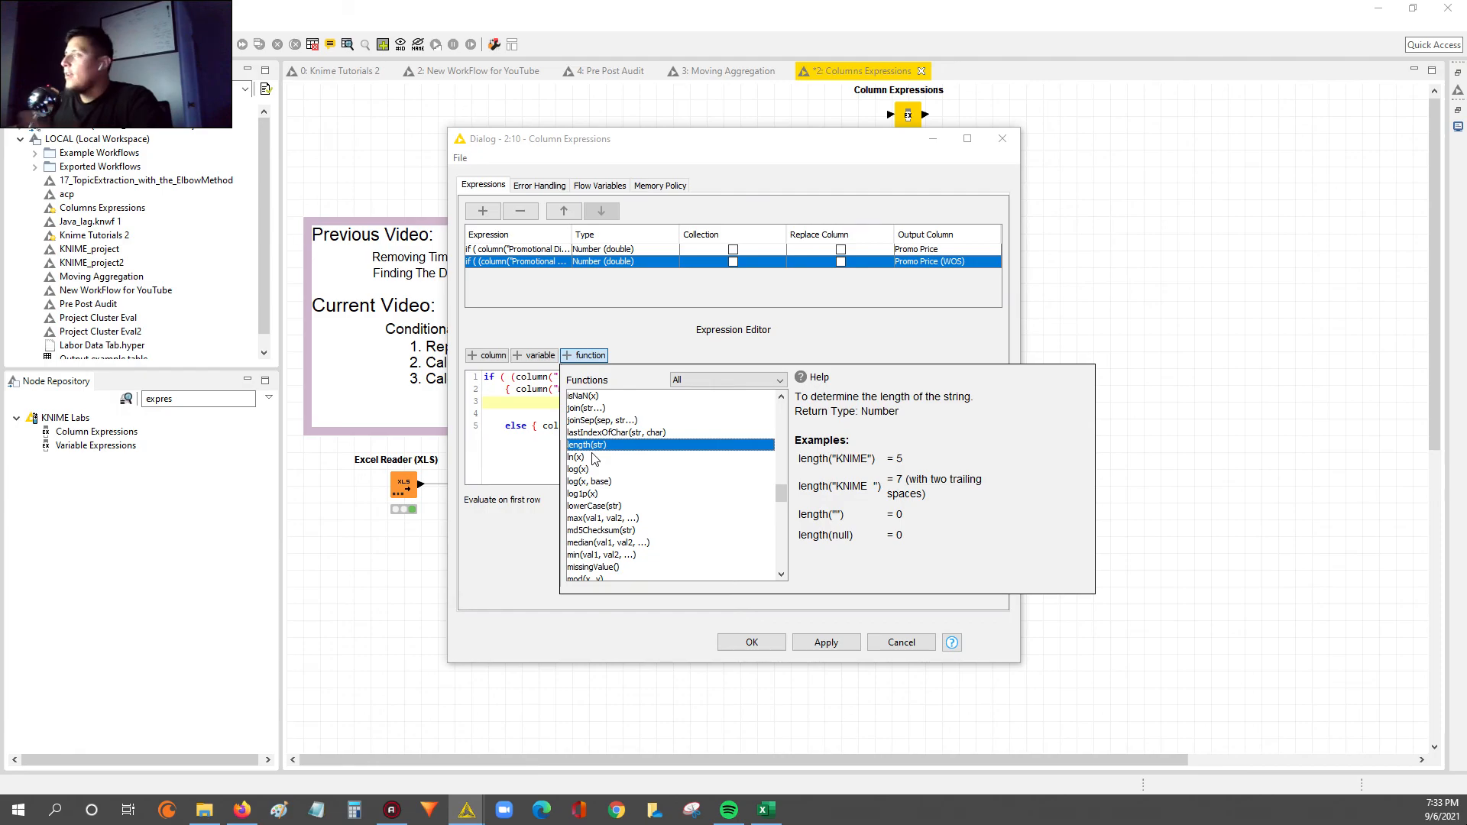
{"action": "scroll", "coordinate": [620, 463], "scroll_direction": "down", "scroll_amount": 2}
{"action": "left_click_drag", "start_coordinate": [785, 506], "coordinate": [780, 566]}
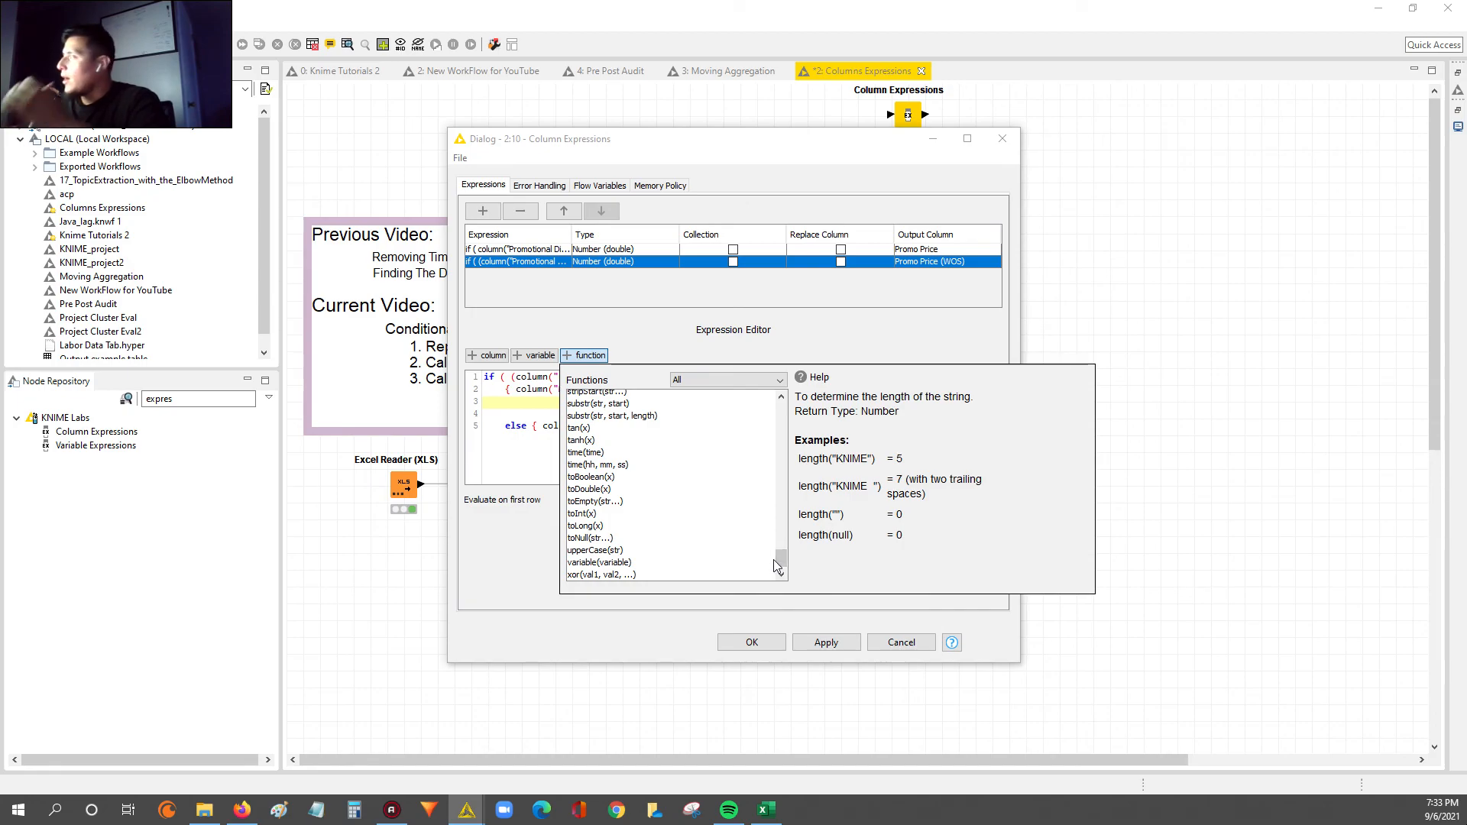
{"action": "left_click_drag", "start_coordinate": [780, 566], "coordinate": [783, 555]}
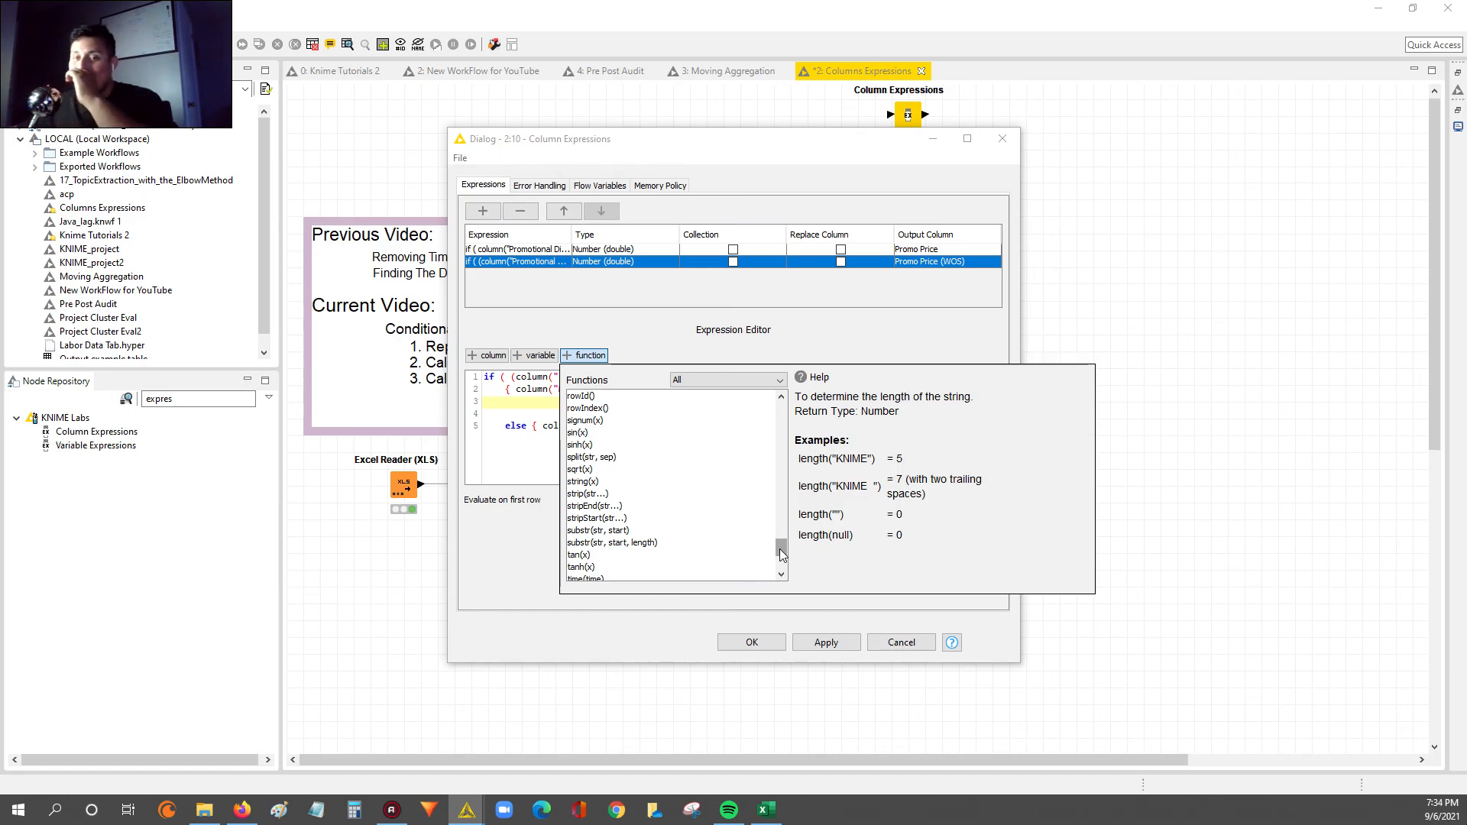
Cancel the Column Expressions dialog and select the connected nodes from Excel Reader (XLS) through the second Column Expressions, including the annotation
{"action": "left_click", "coordinate": [859, 336]}
{"action": "left_click", "coordinate": [900, 644]}
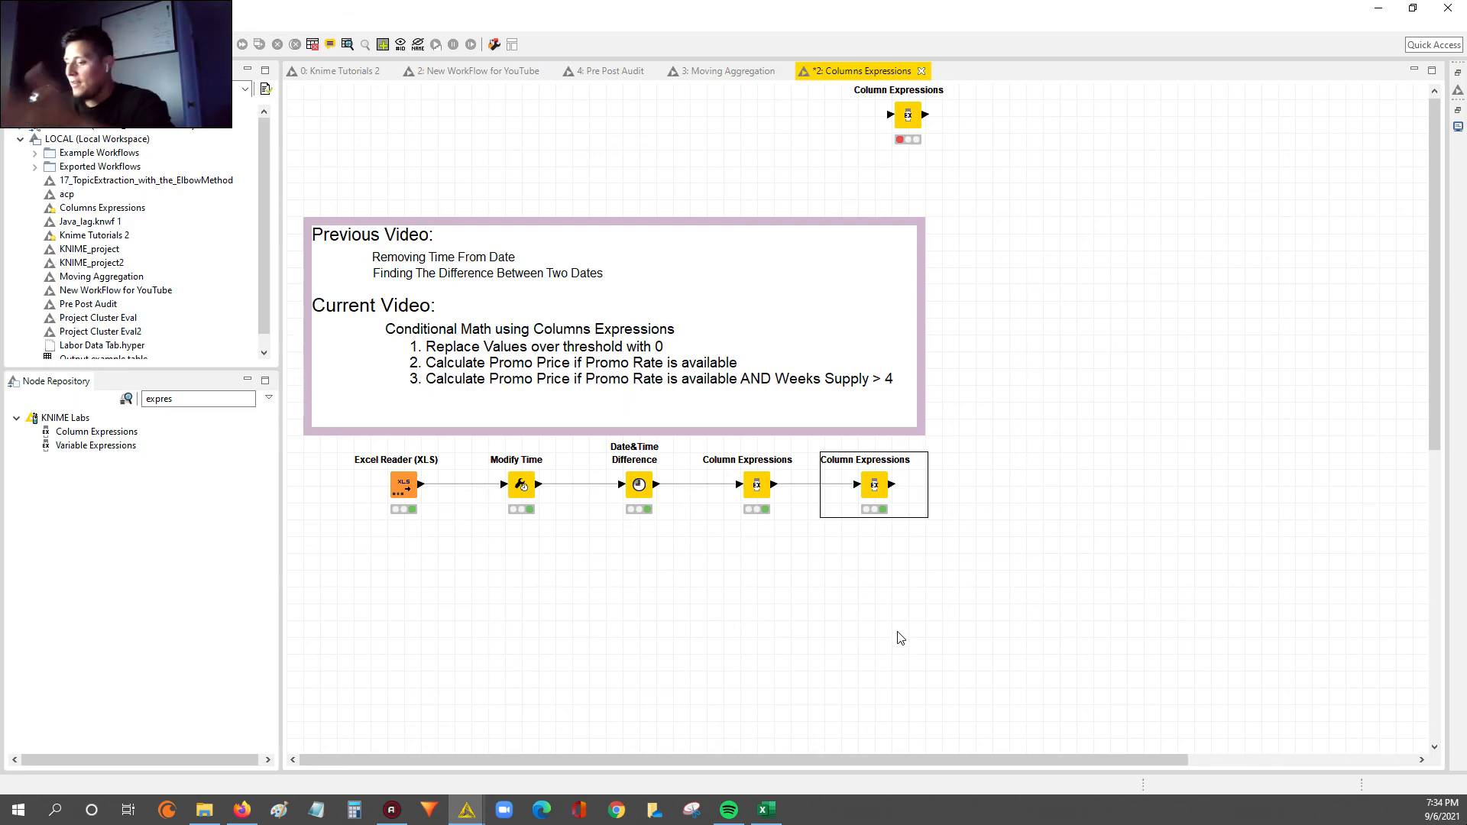
{"action": "left_click", "coordinate": [819, 603]}
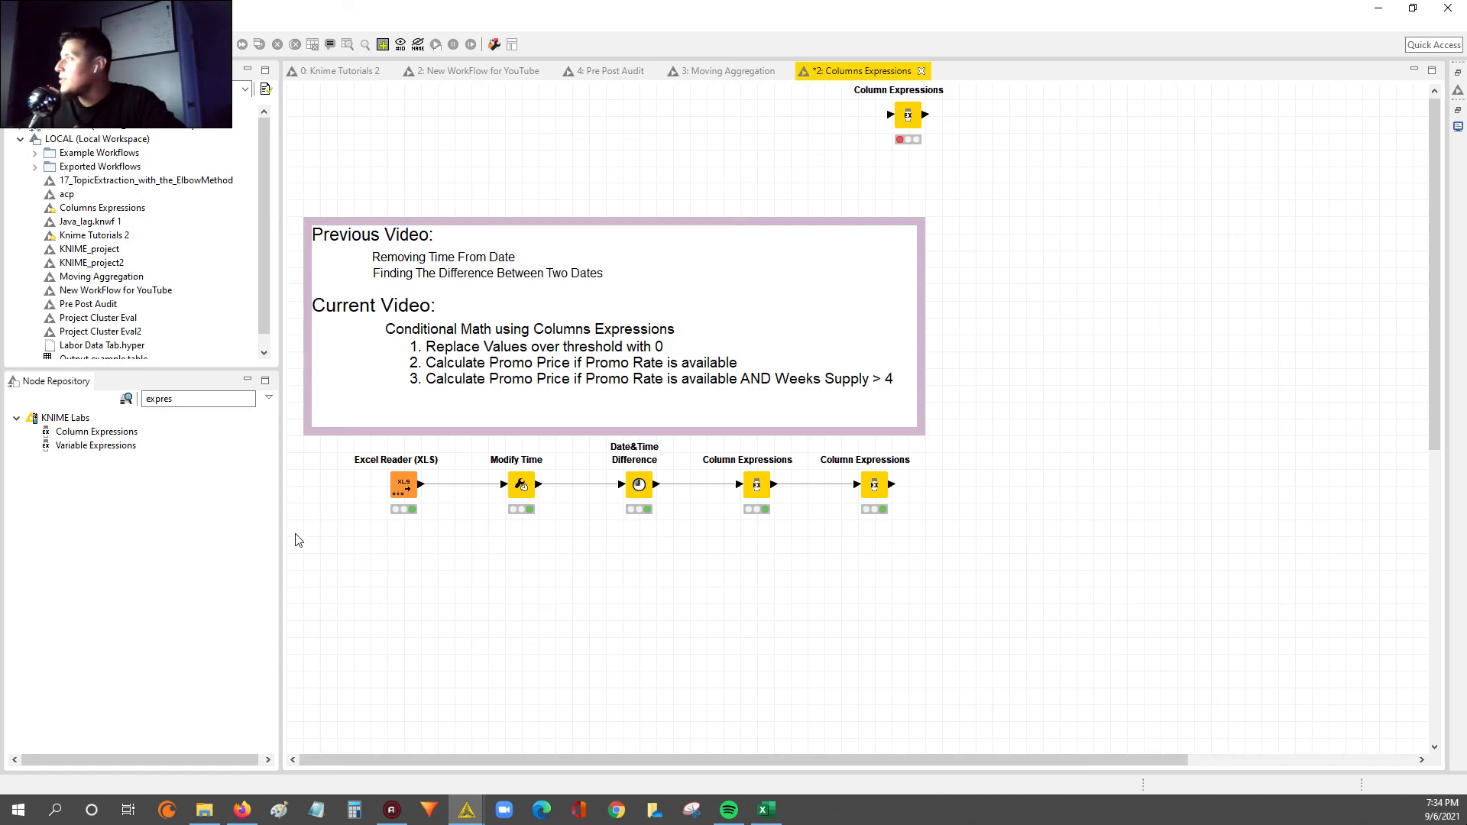
{"action": "mouse_move", "coordinate": [329, 537]}
{"action": "left_mouse_down"}
{"action": "mouse_move", "coordinate": [891, 524]}
{"action": "mouse_move", "coordinate": [1022, 331]}
{"action": "mouse_move", "coordinate": [1025, 140]}
{"action": "mouse_move", "coordinate": [999, 165]}
{"action": "left_mouse_up"}
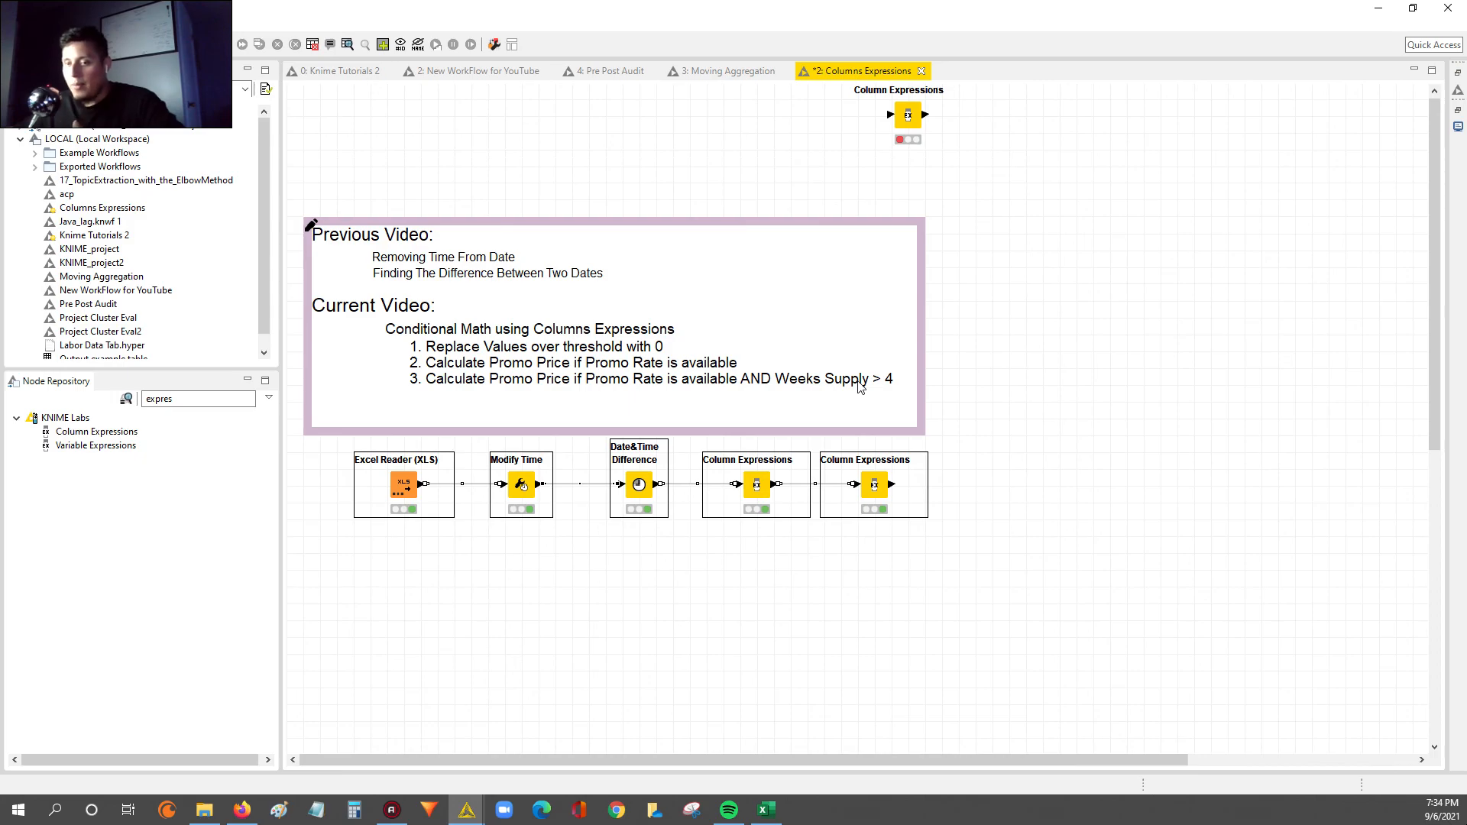